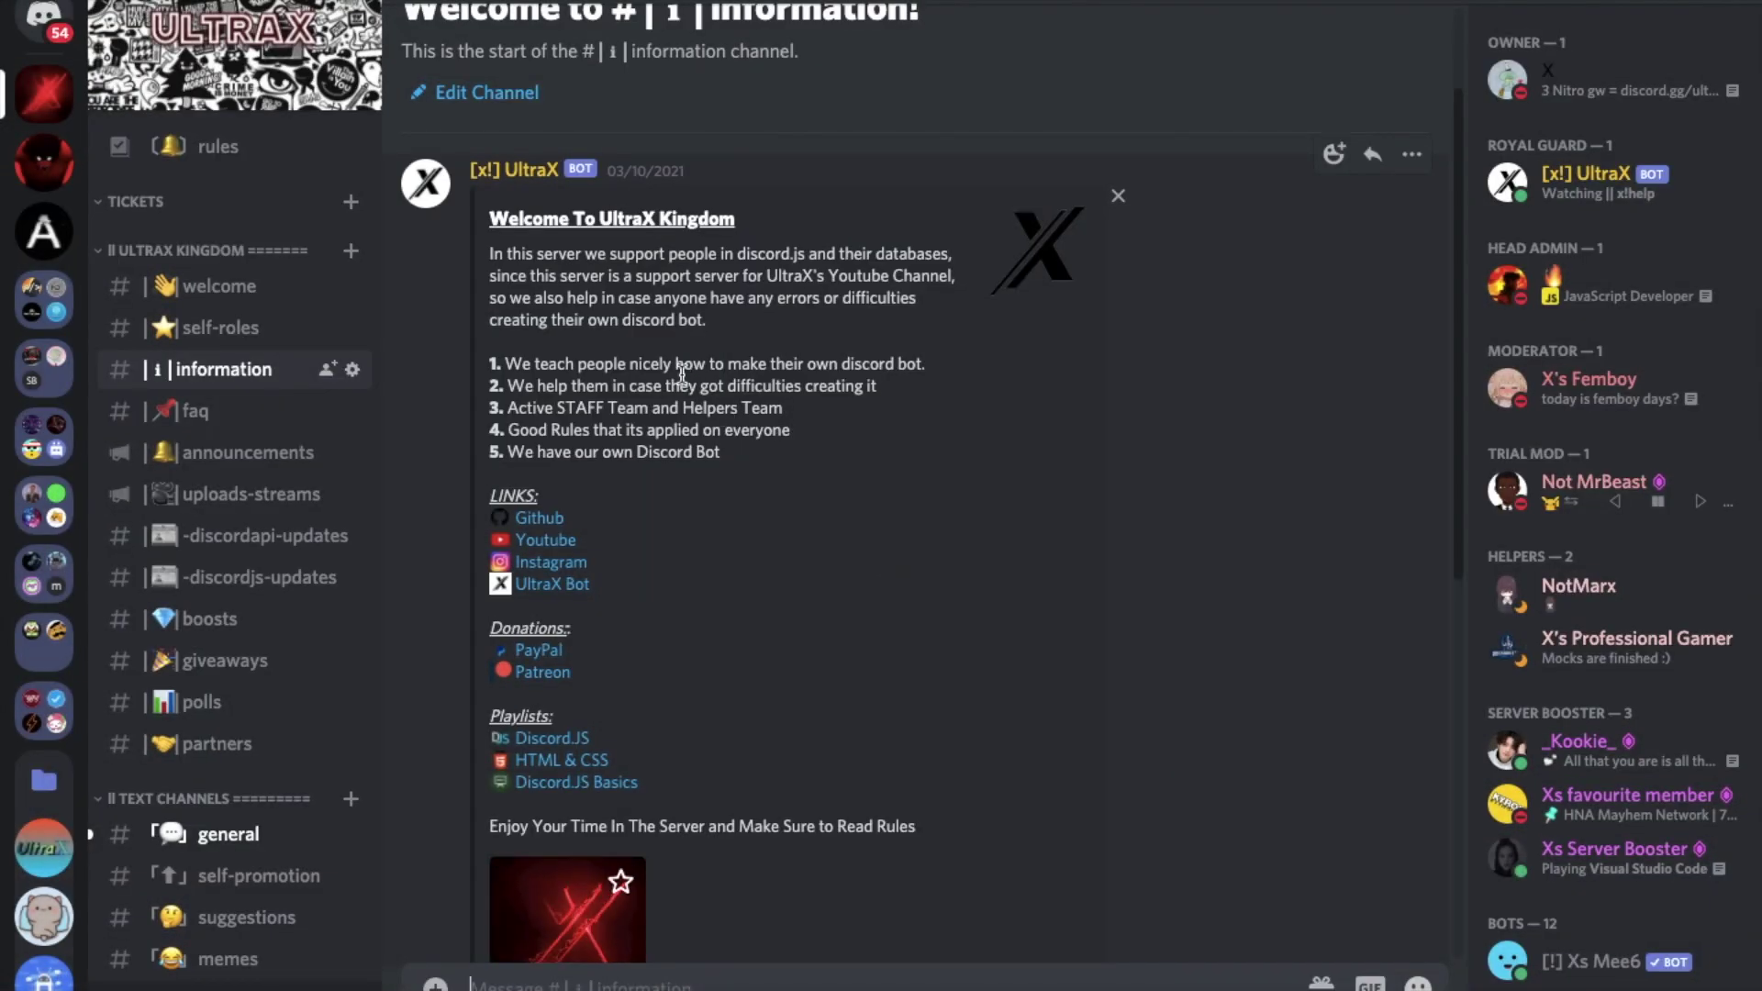
- Highlight the welcome embed's title text in Discord, then clear the selection
mouse_move(488, 210)
mouse_down()
mouse_move(538, 264)
mouse_move(606, 454)
mouse_move(459, 523)
mouse_up()
click(753, 519)
scroll(736, 526, down, 2)
scroll(747, 542, down, 2)
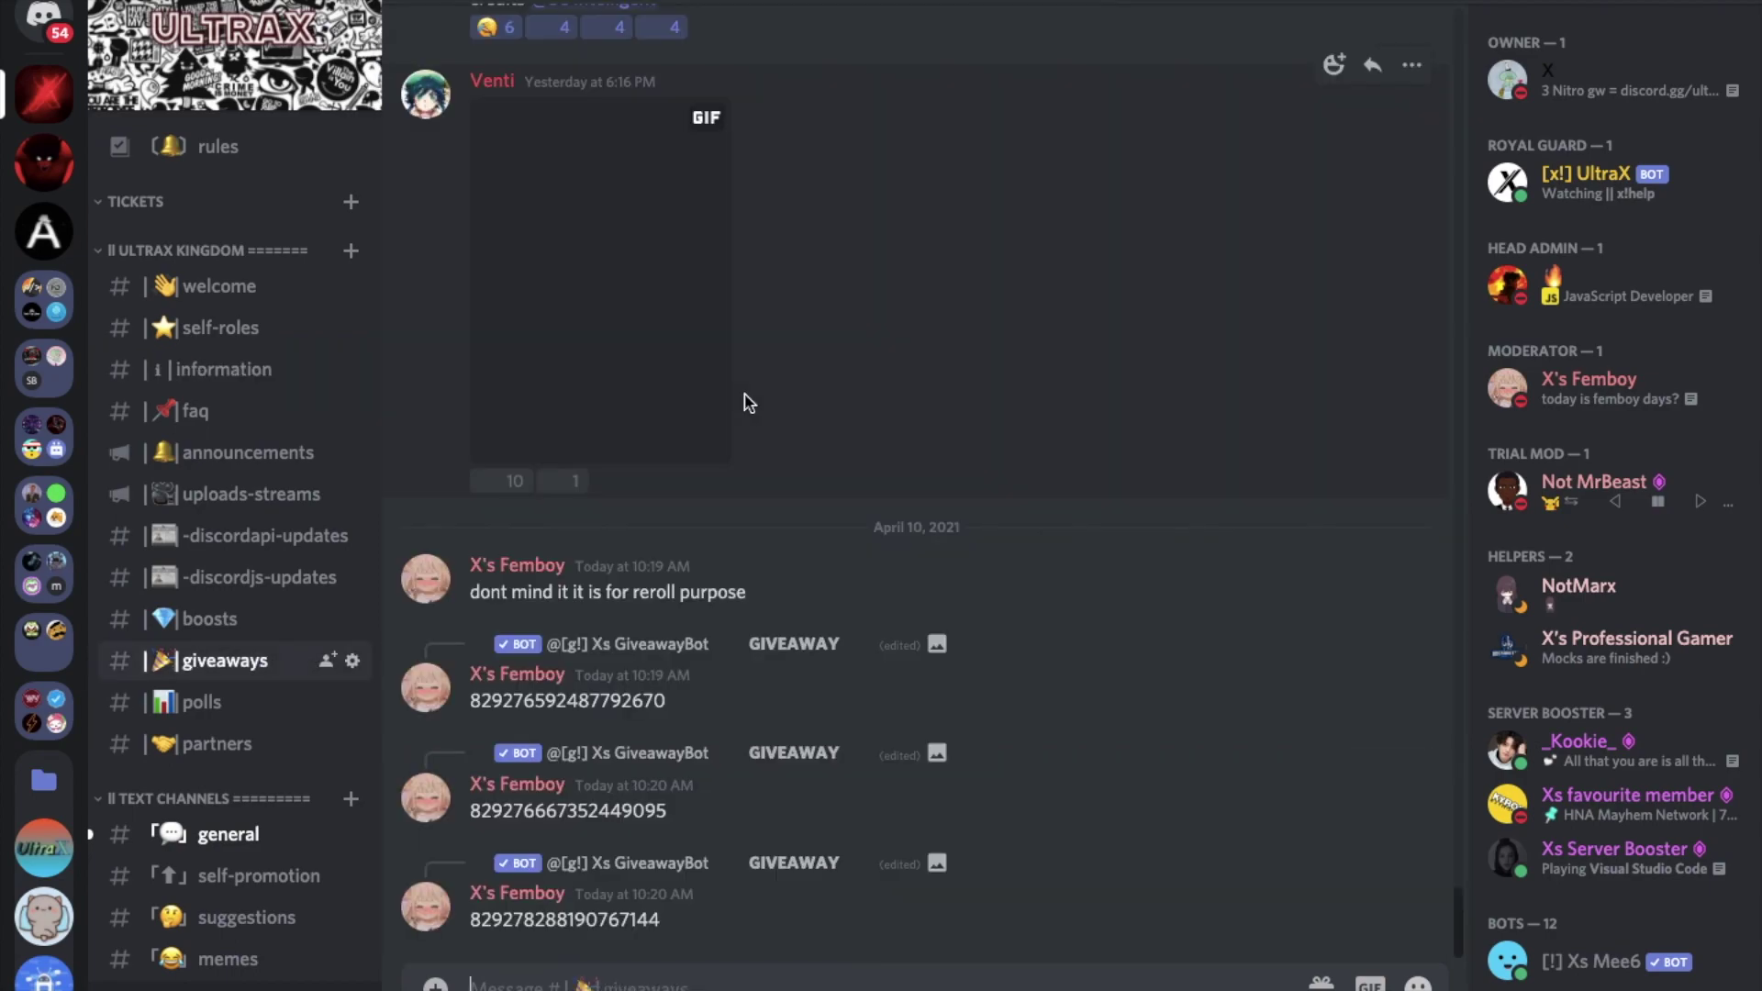
scroll(766, 383, up, 5)
scroll(524, 592, down, 2)
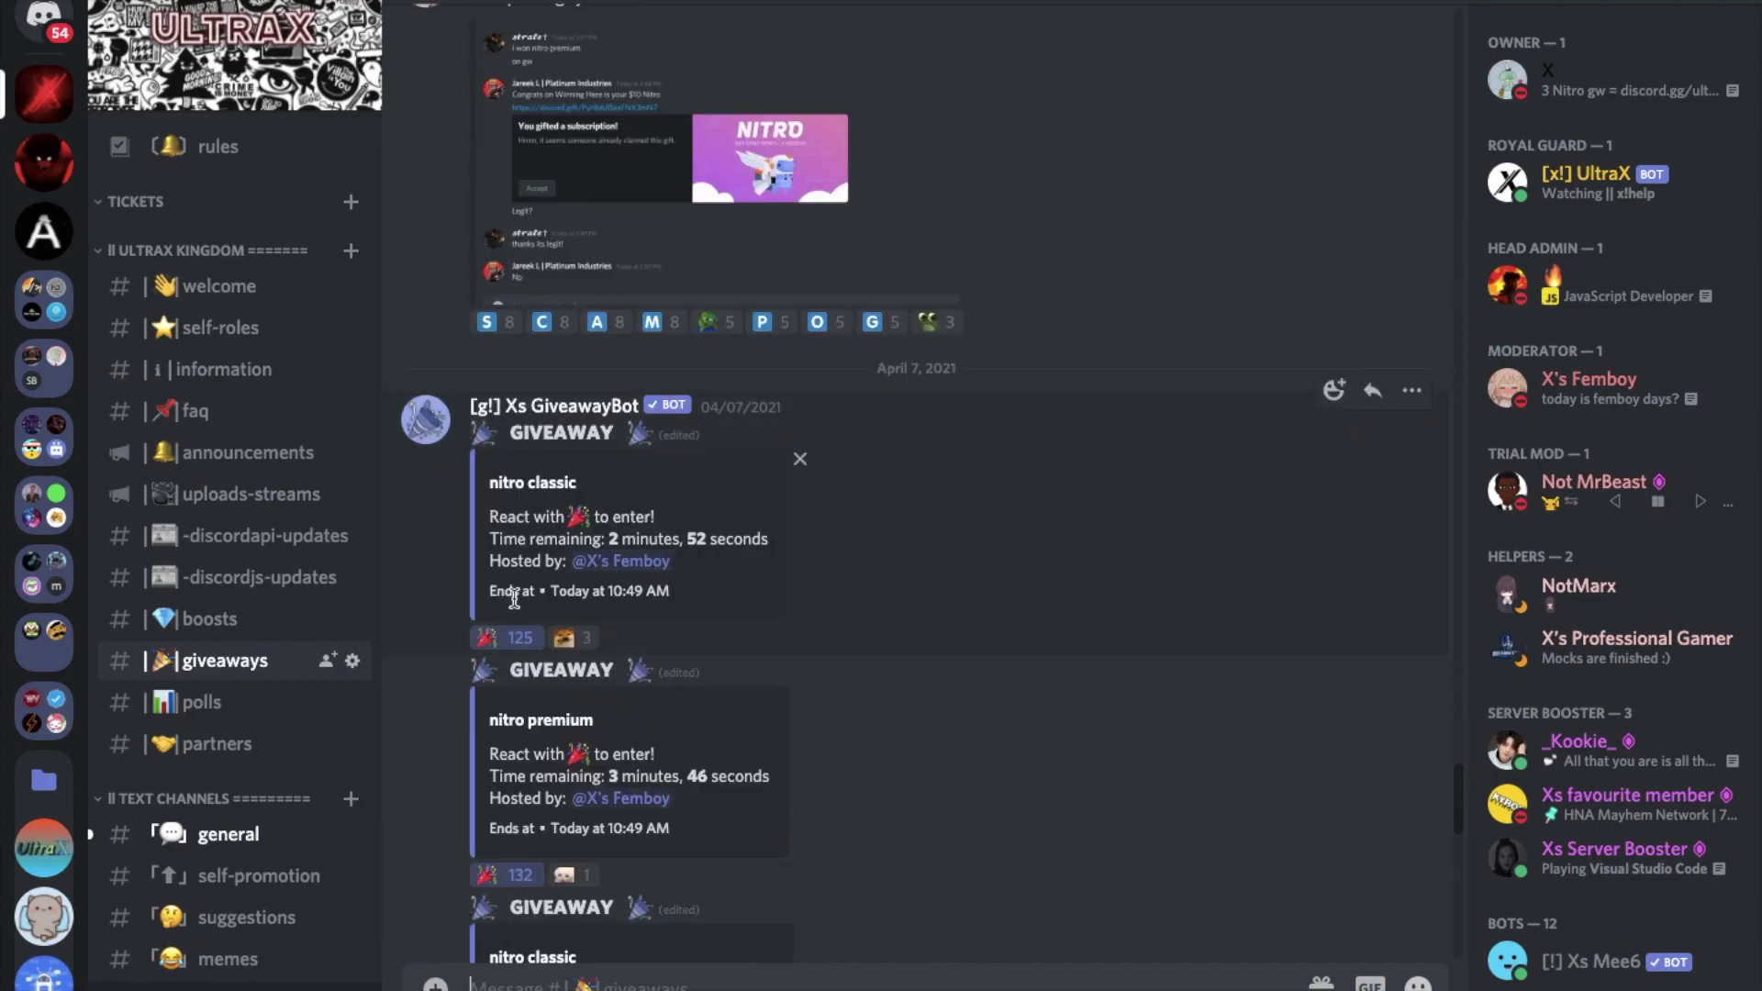
scroll(863, 519, down, 1)
scroll(965, 492, down, 1)
scroll(881, 620, down, 1)
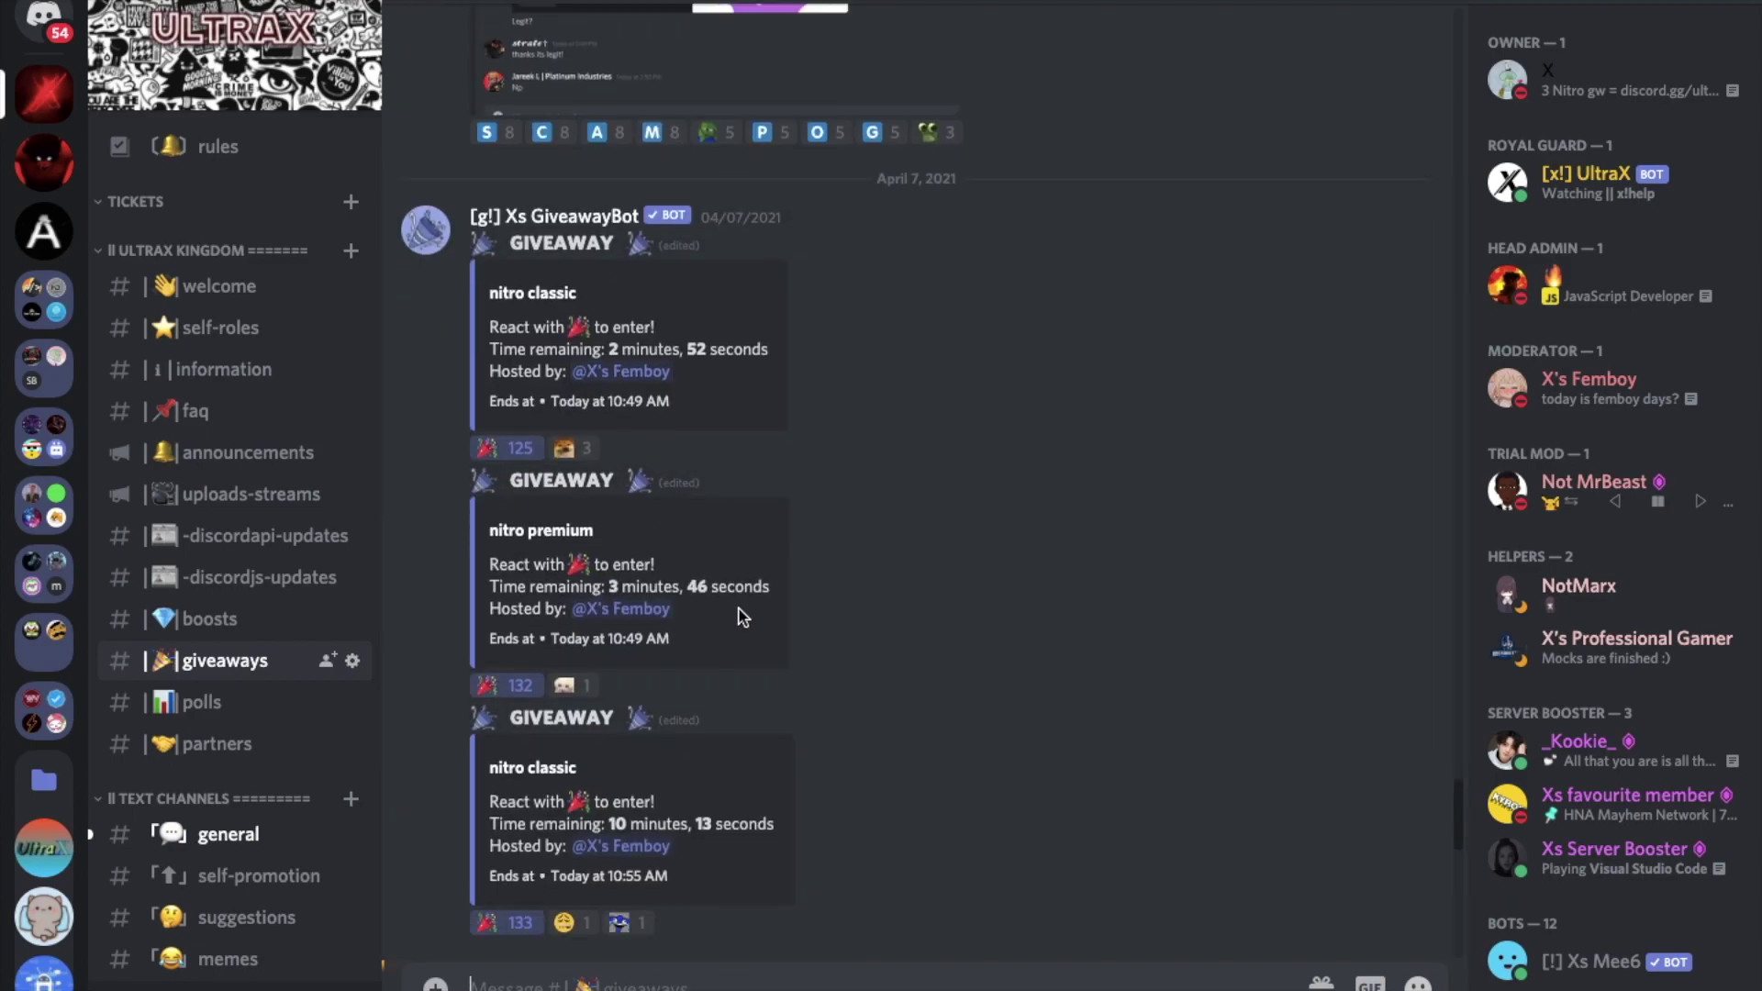
scroll(875, 637, down, 10)
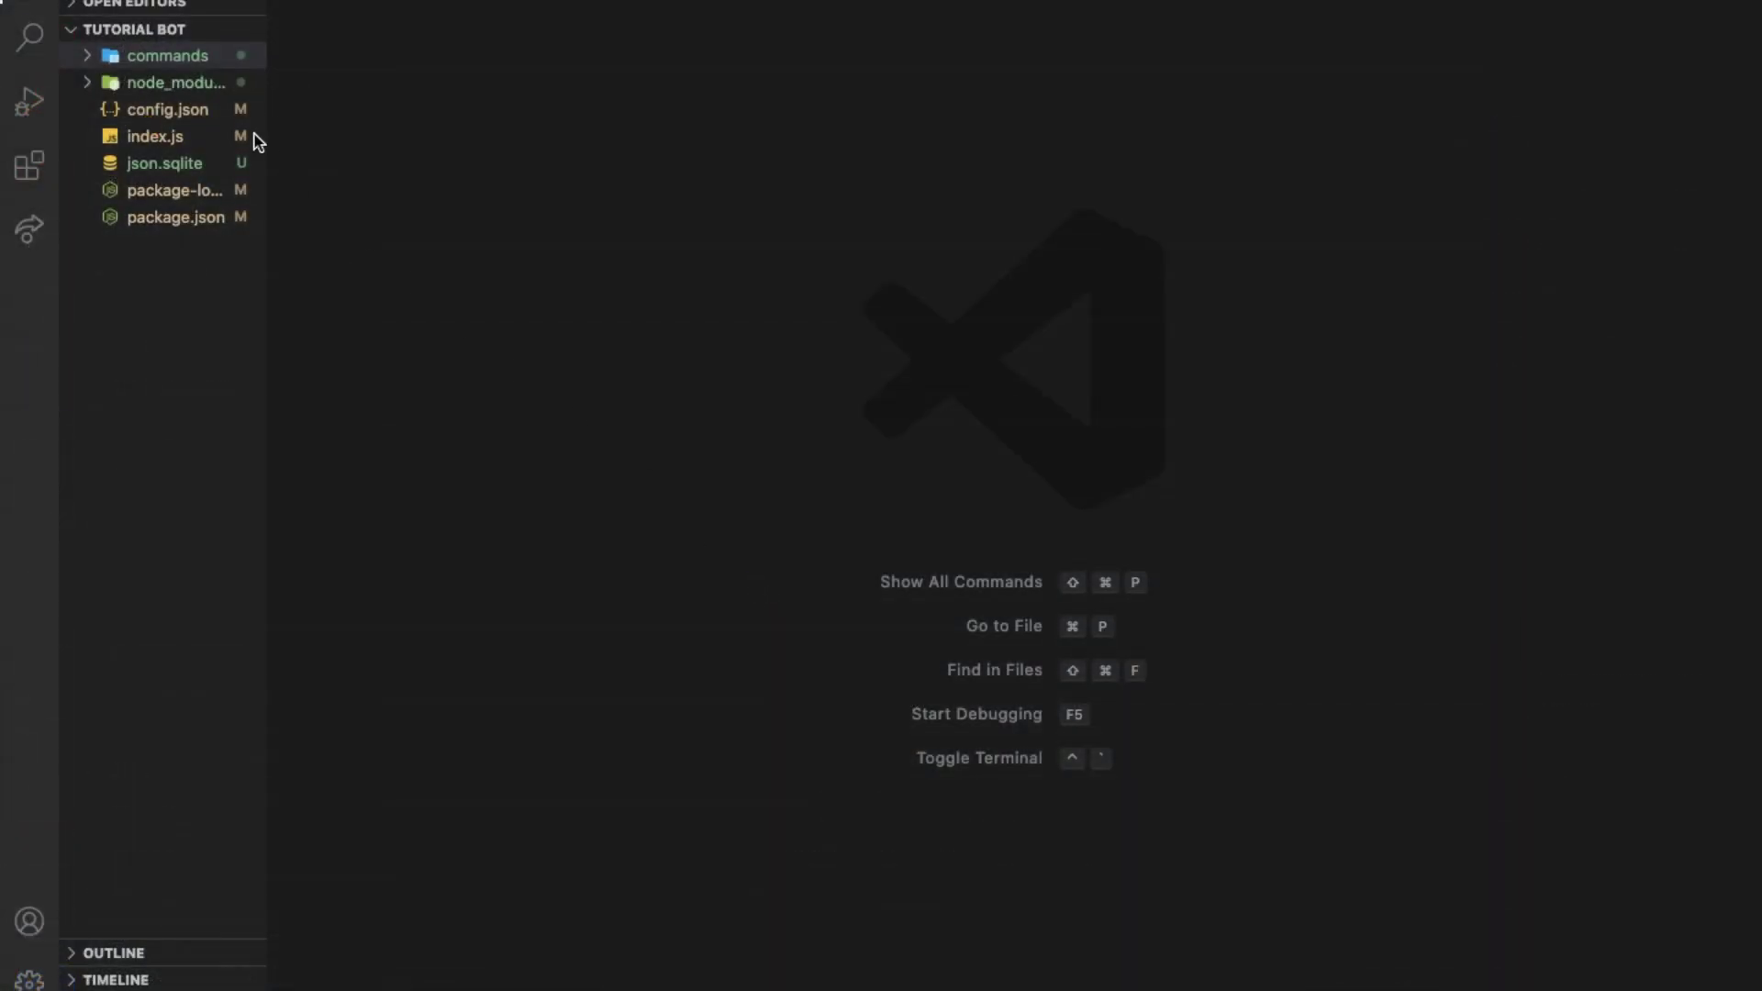
- Declare const snipes = new Discord.Collection() on line 29 of index.js, with blank lines below
click(189, 139)
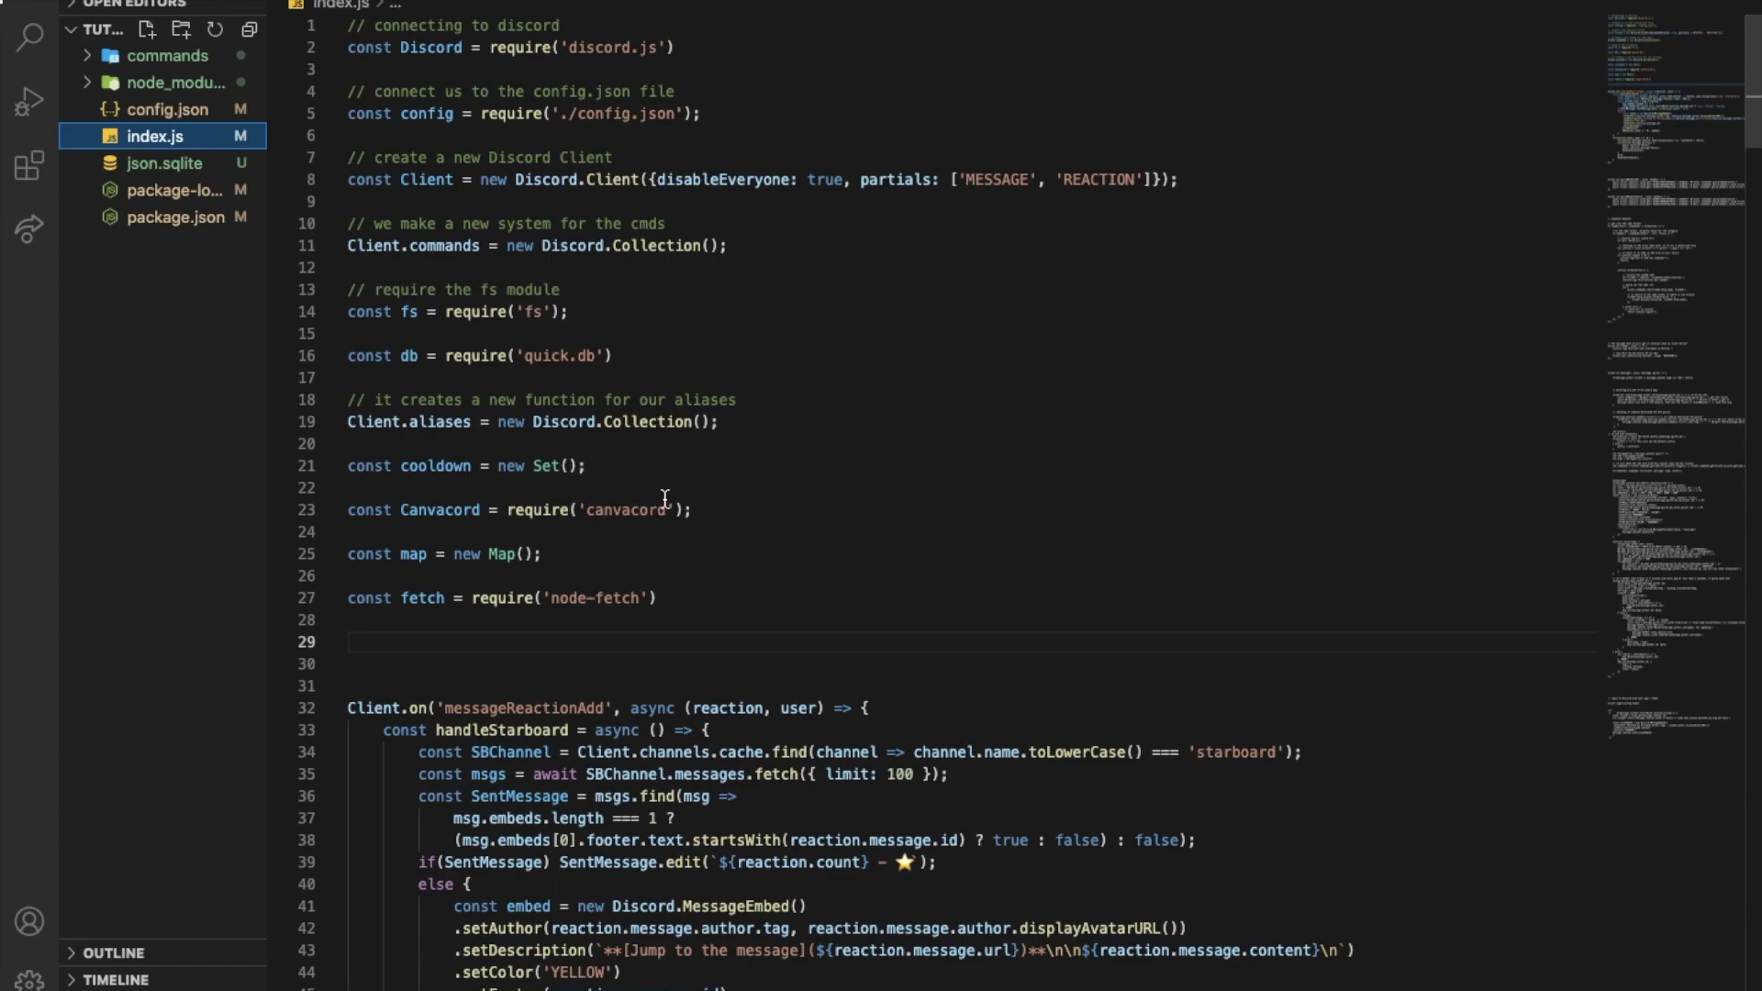
click(775, 640)
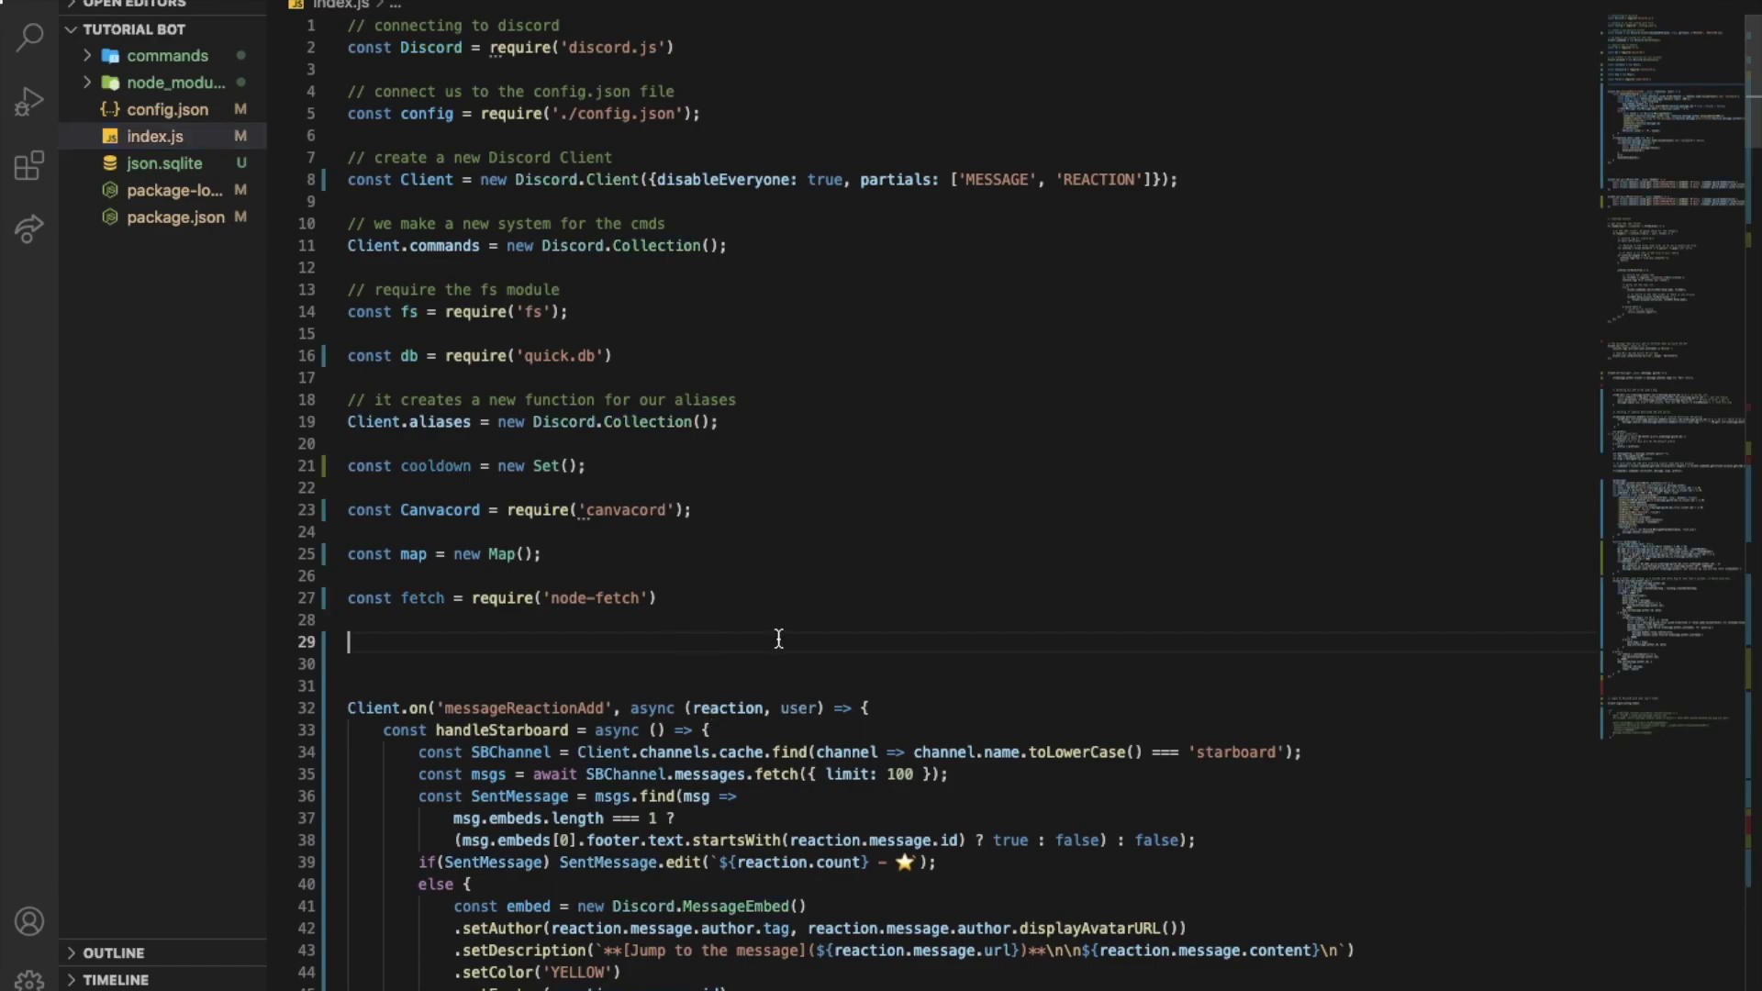
text(const )
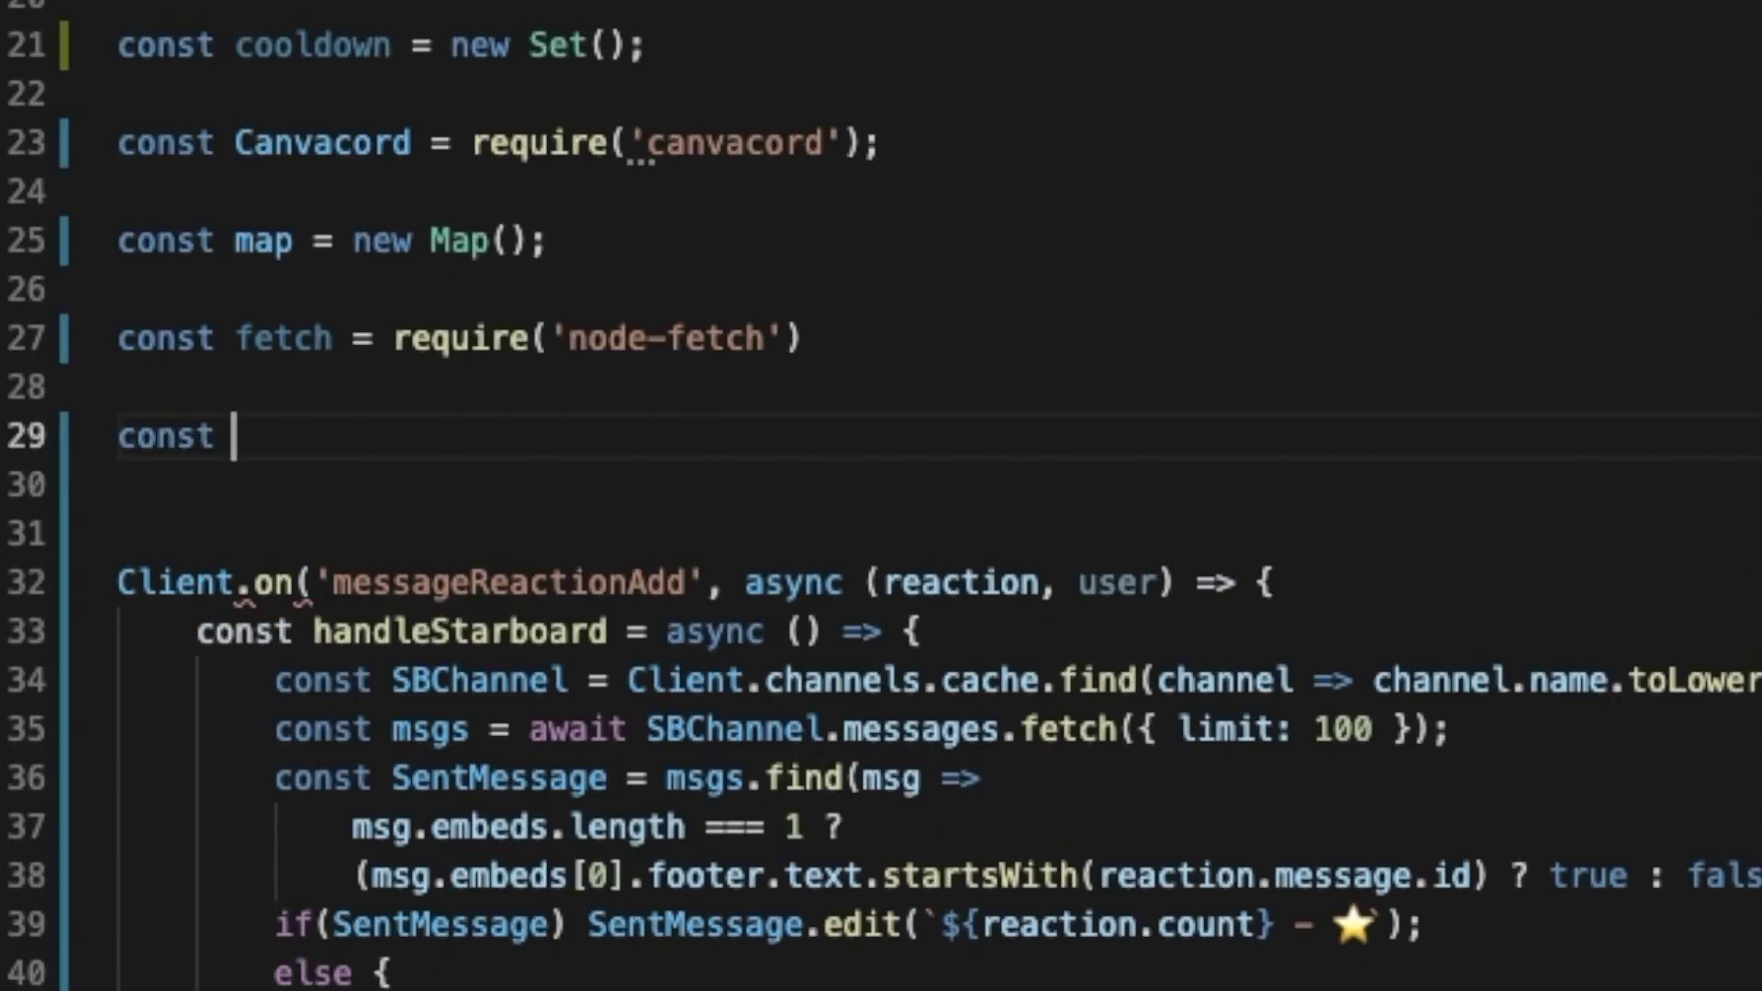
text(snipes = )
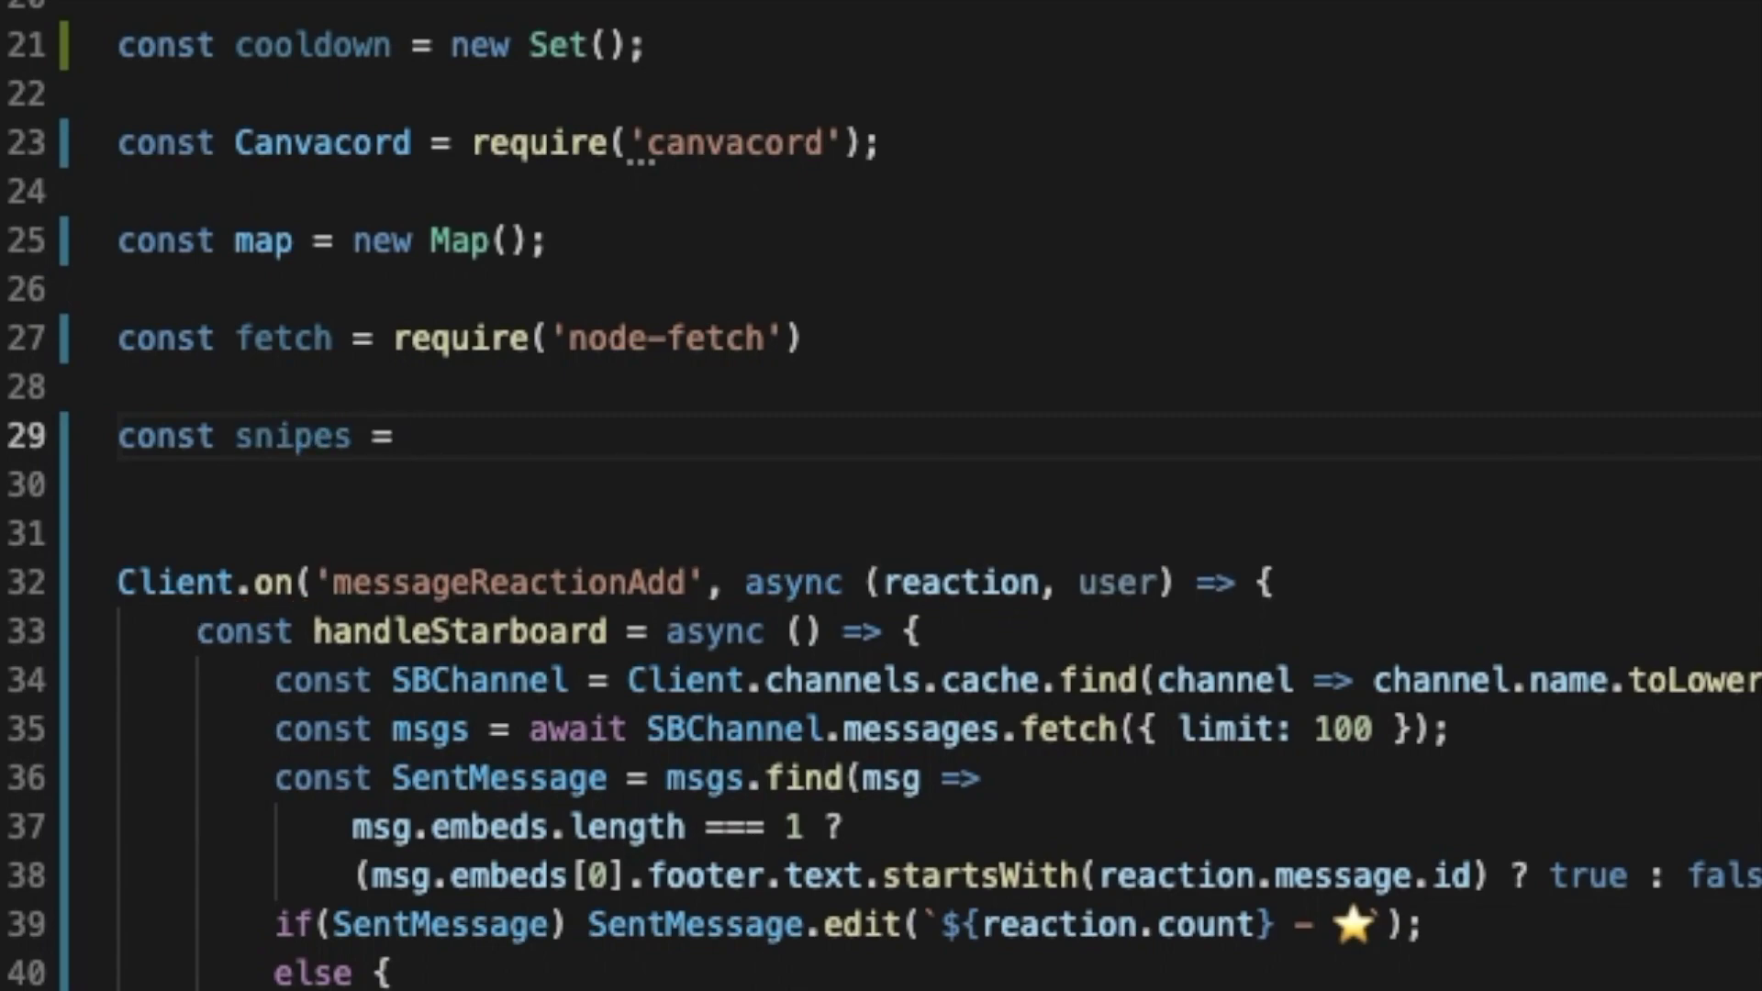
text(nwe)
key(BackSpace)
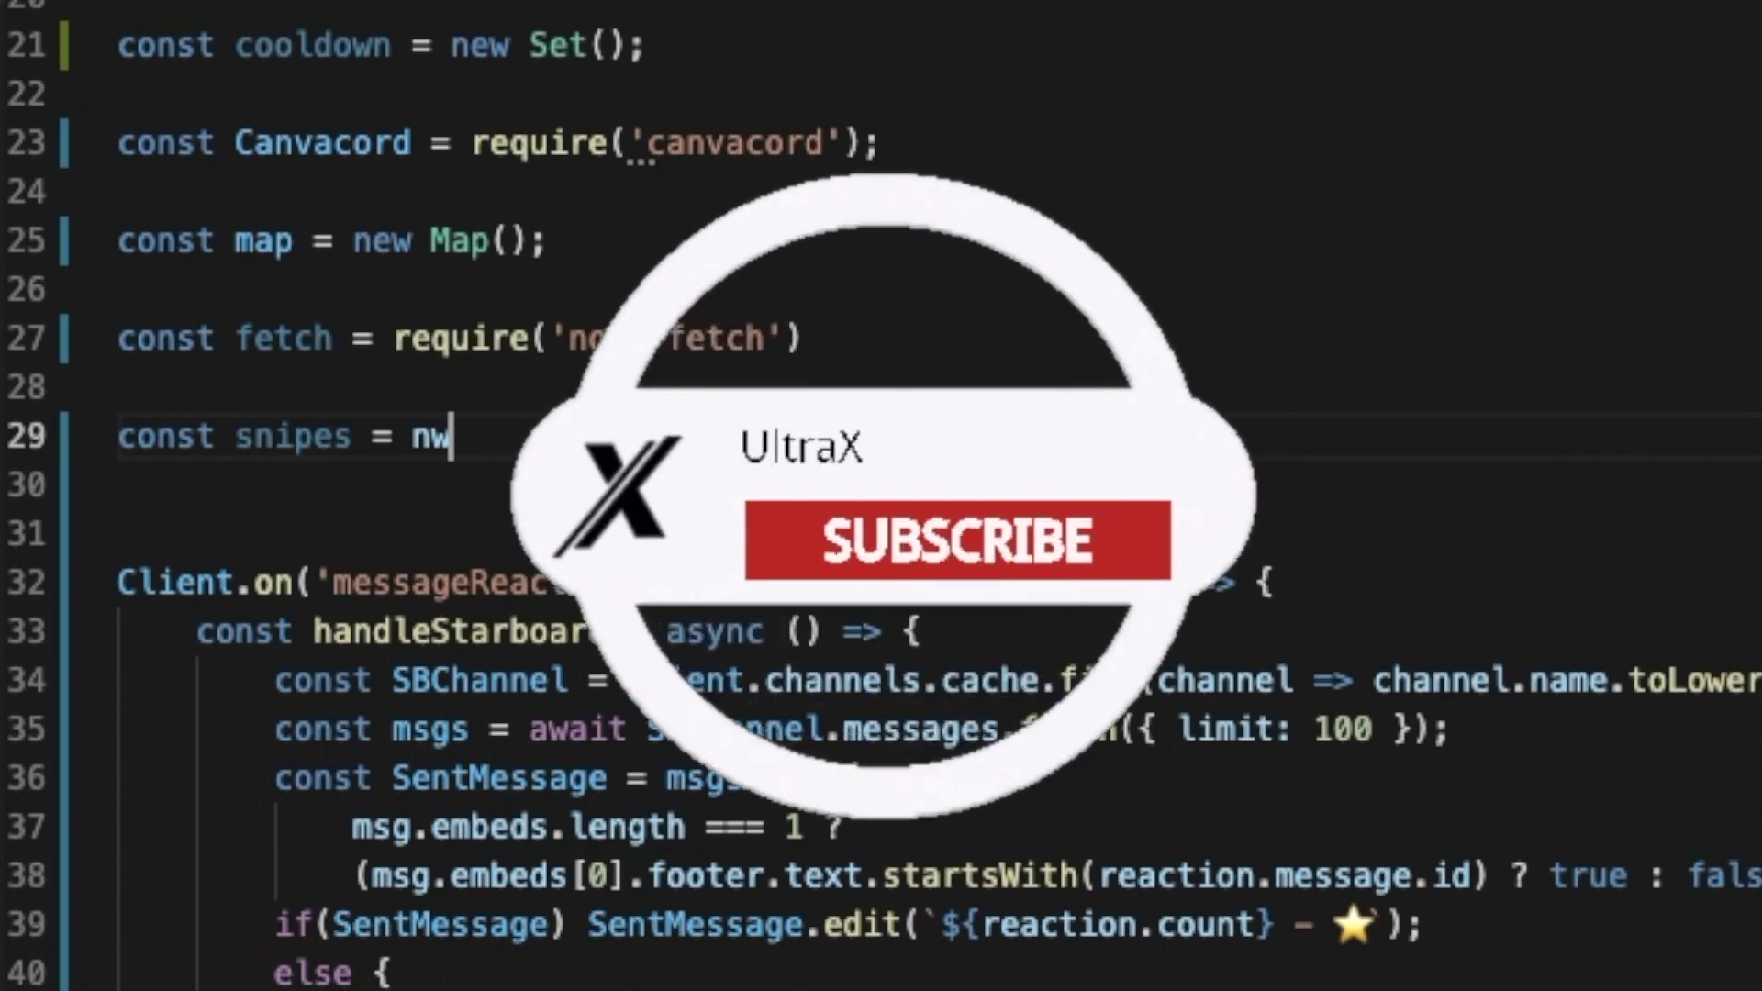
key(BackSpace)
text(ew Discord.Cl)
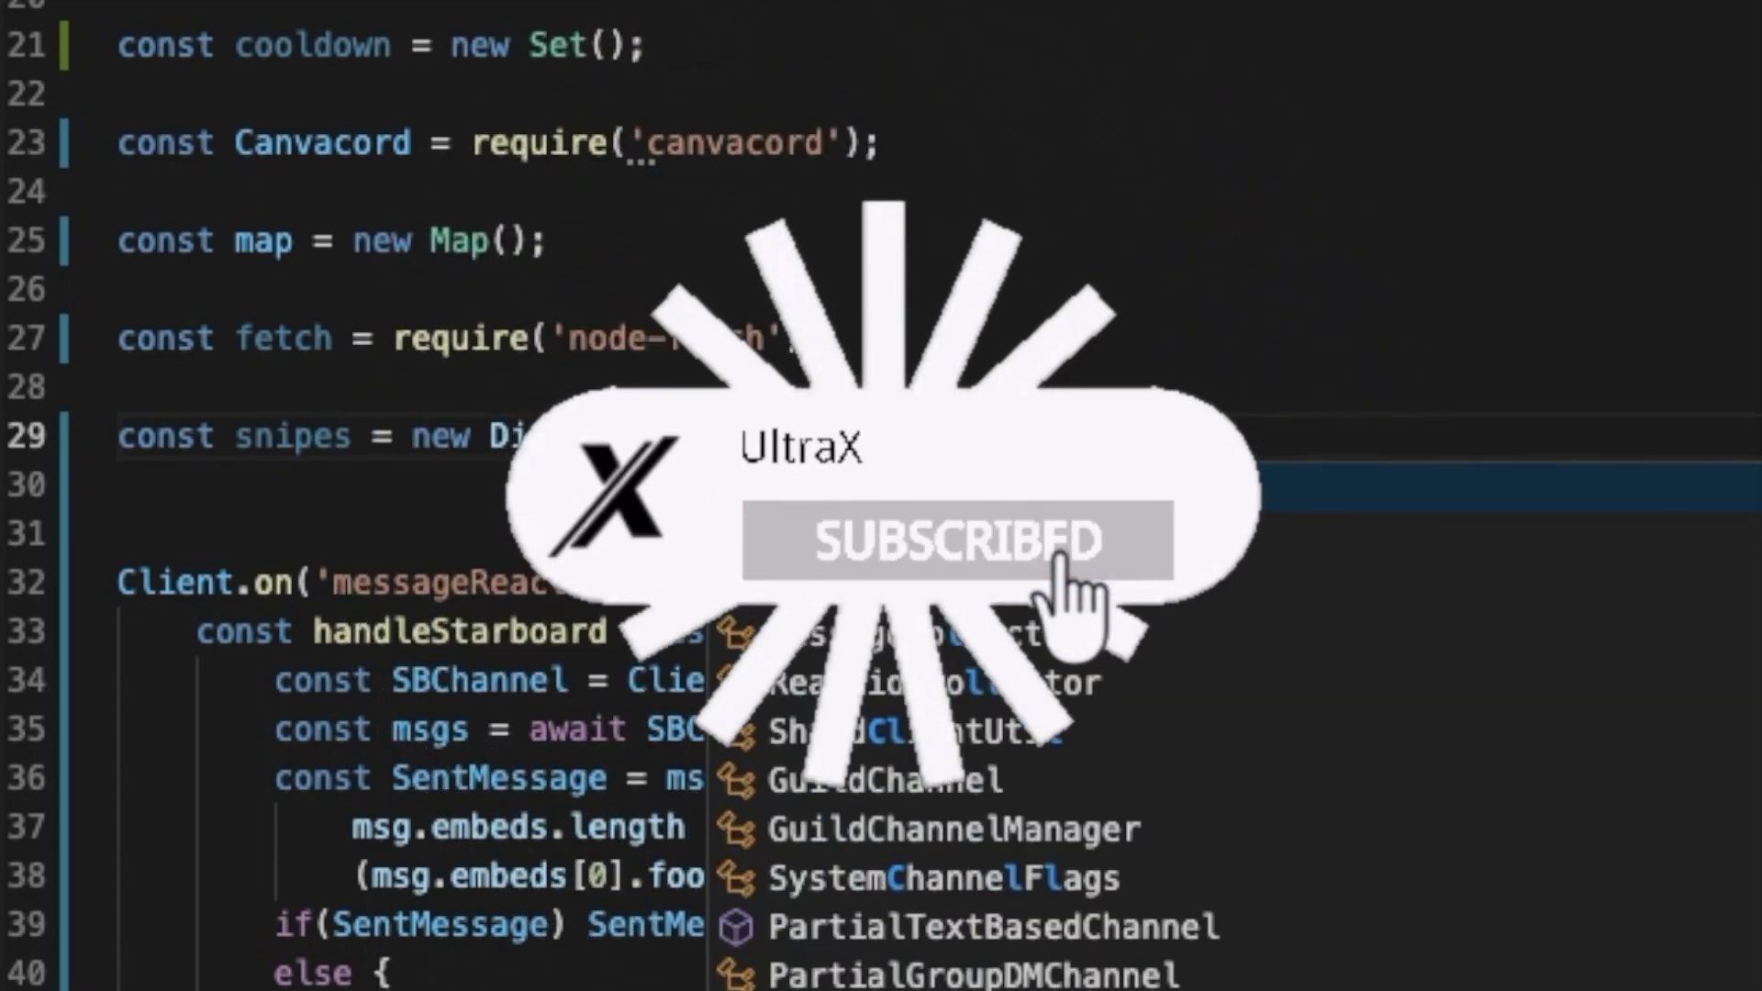
key(BackSpace)
text(ollec)
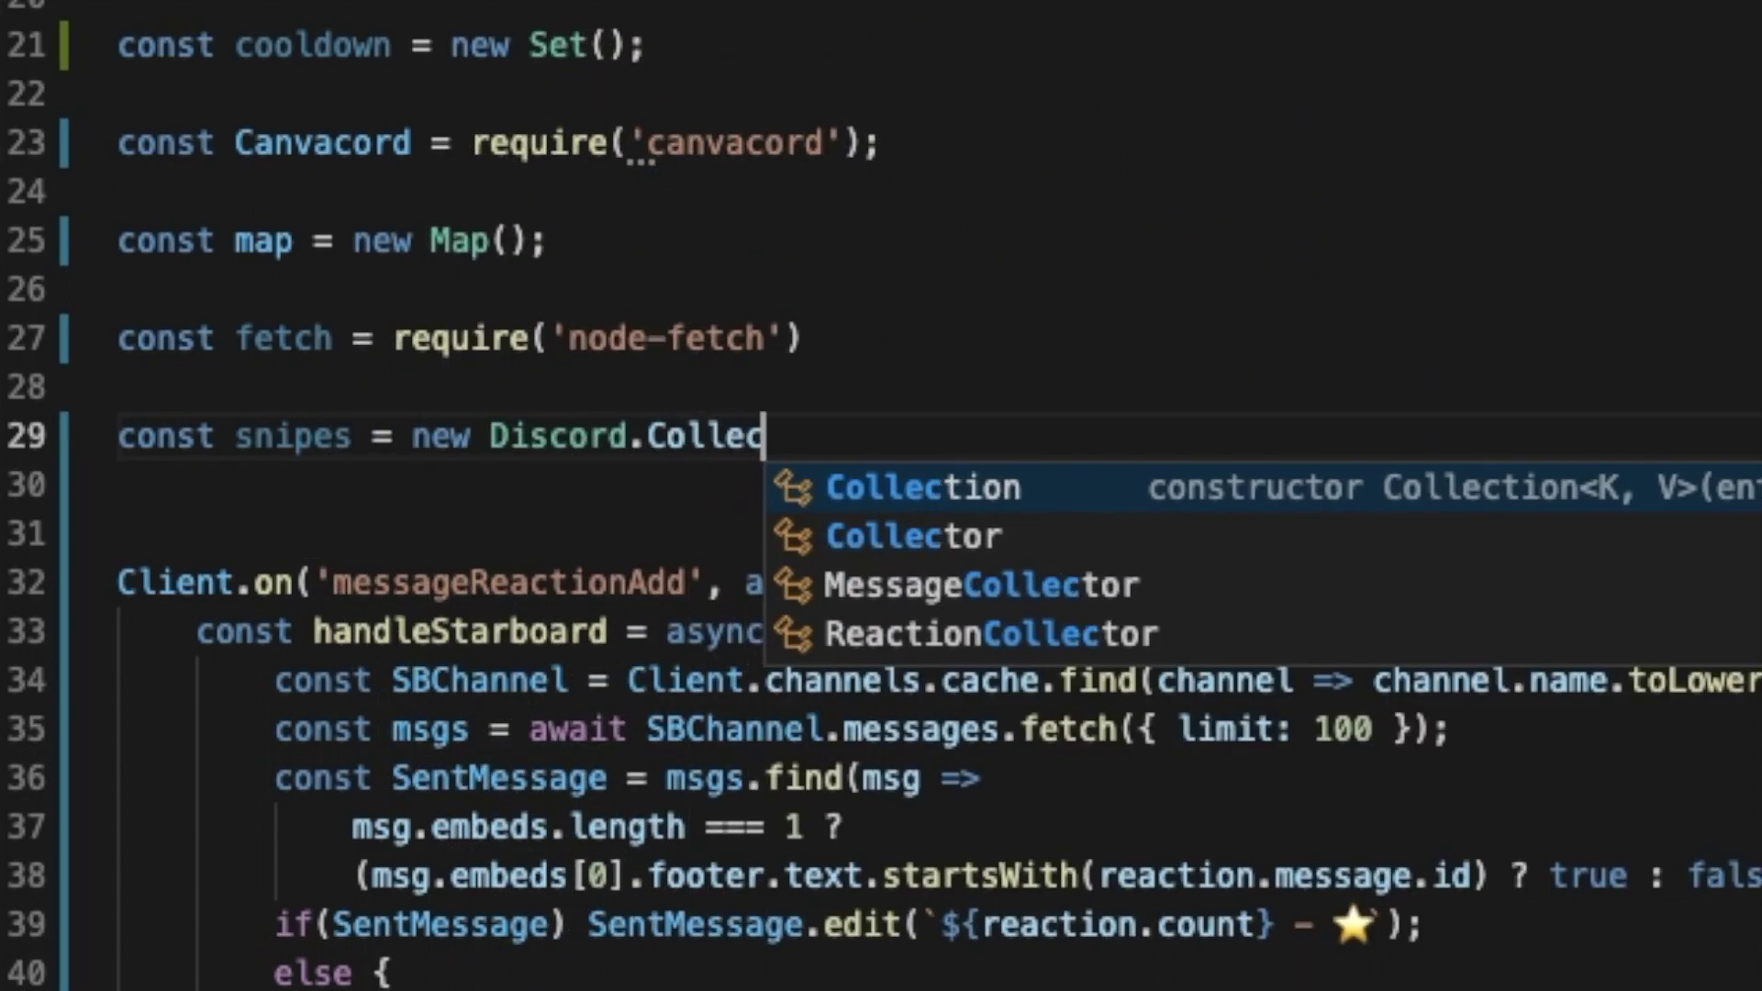
key(Return)
text(())
key(Return)
key(Return)
key(Return)
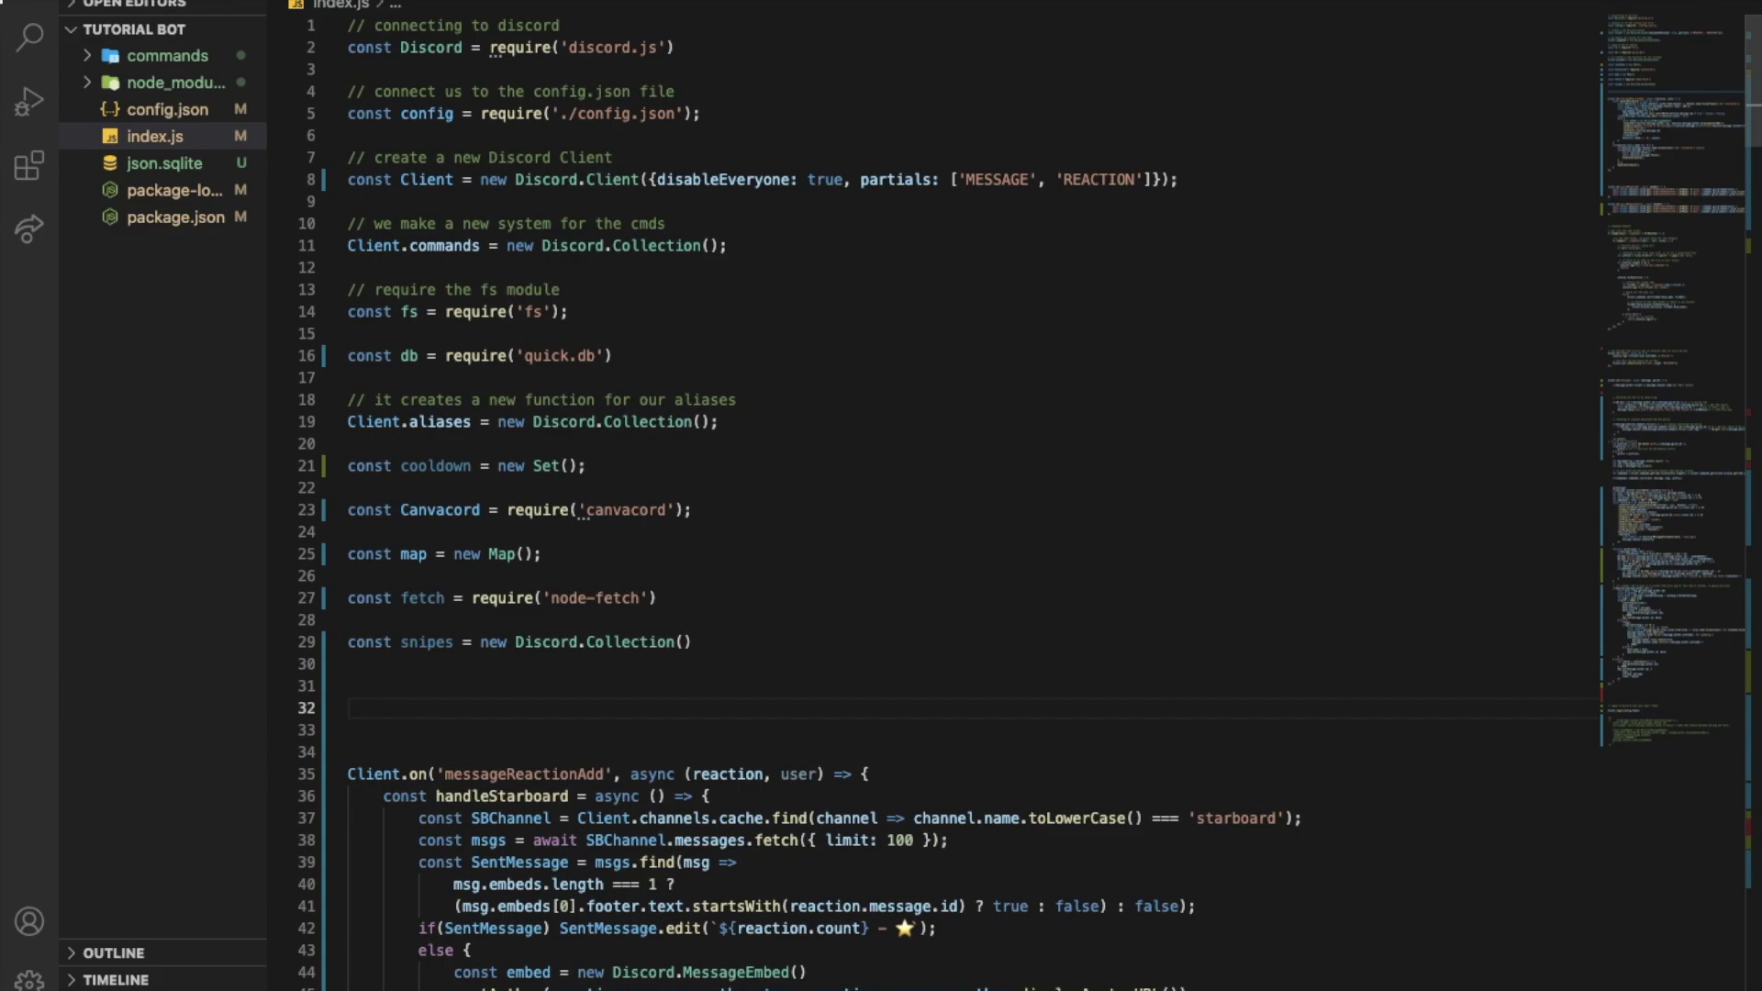
text(Client)
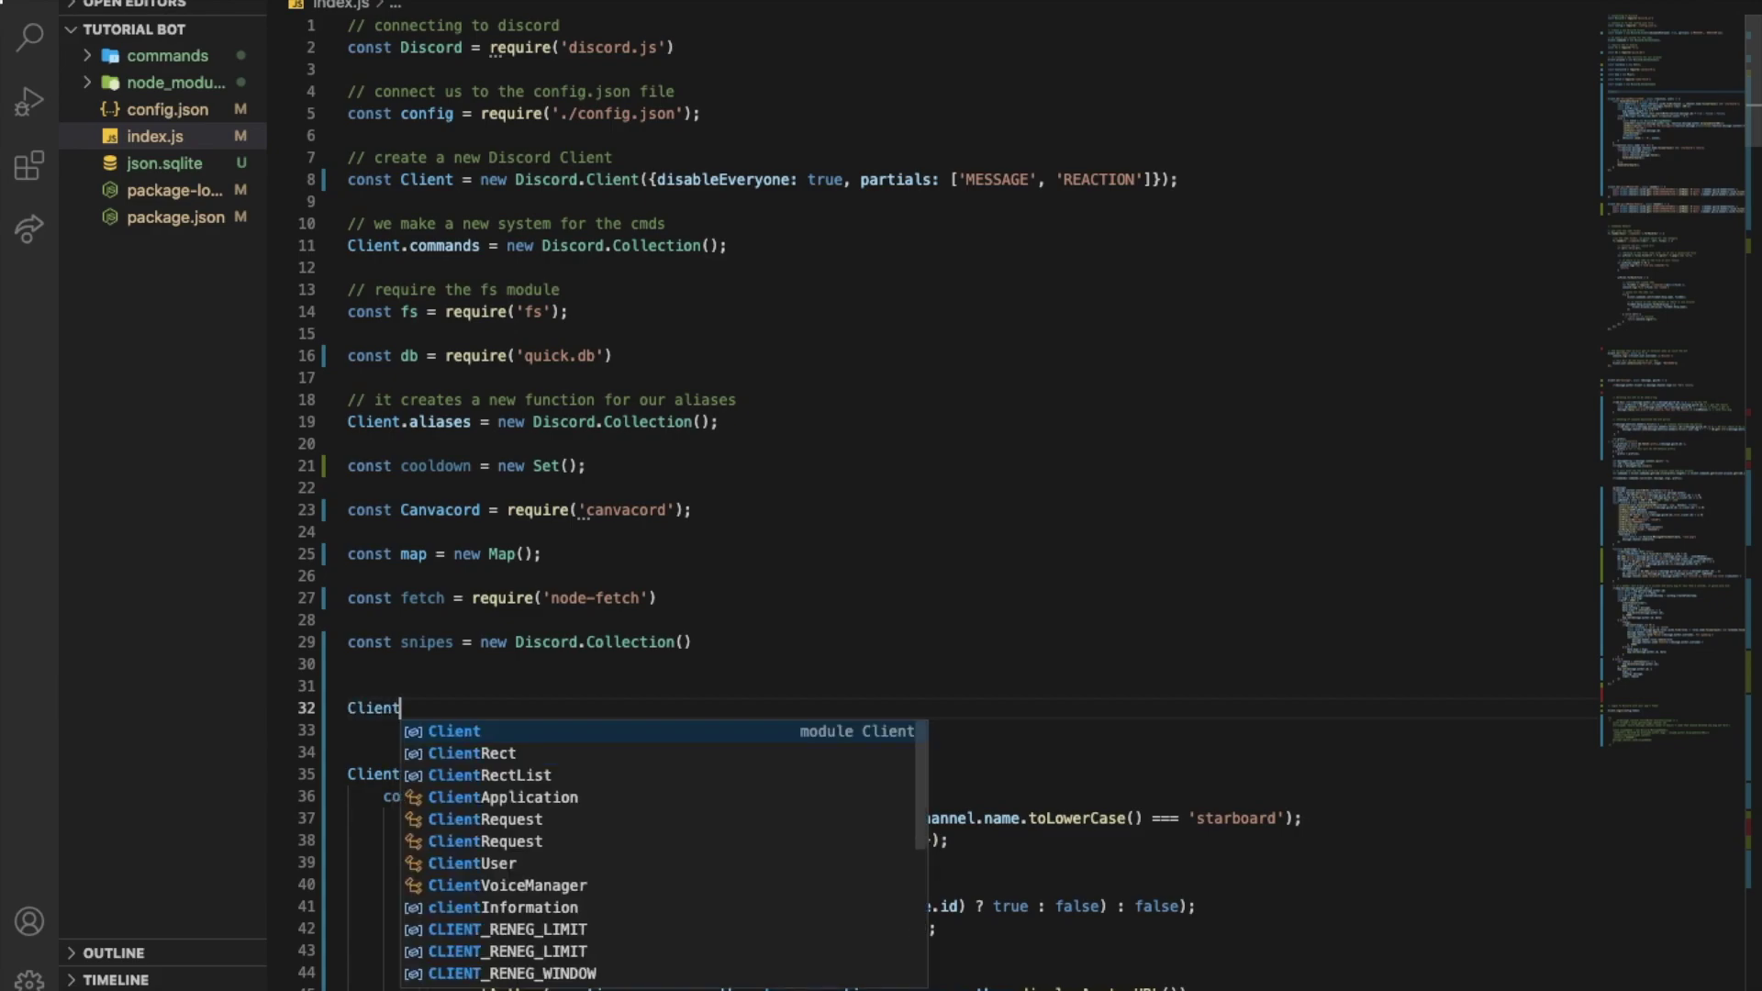
text(.o)
text(n(')
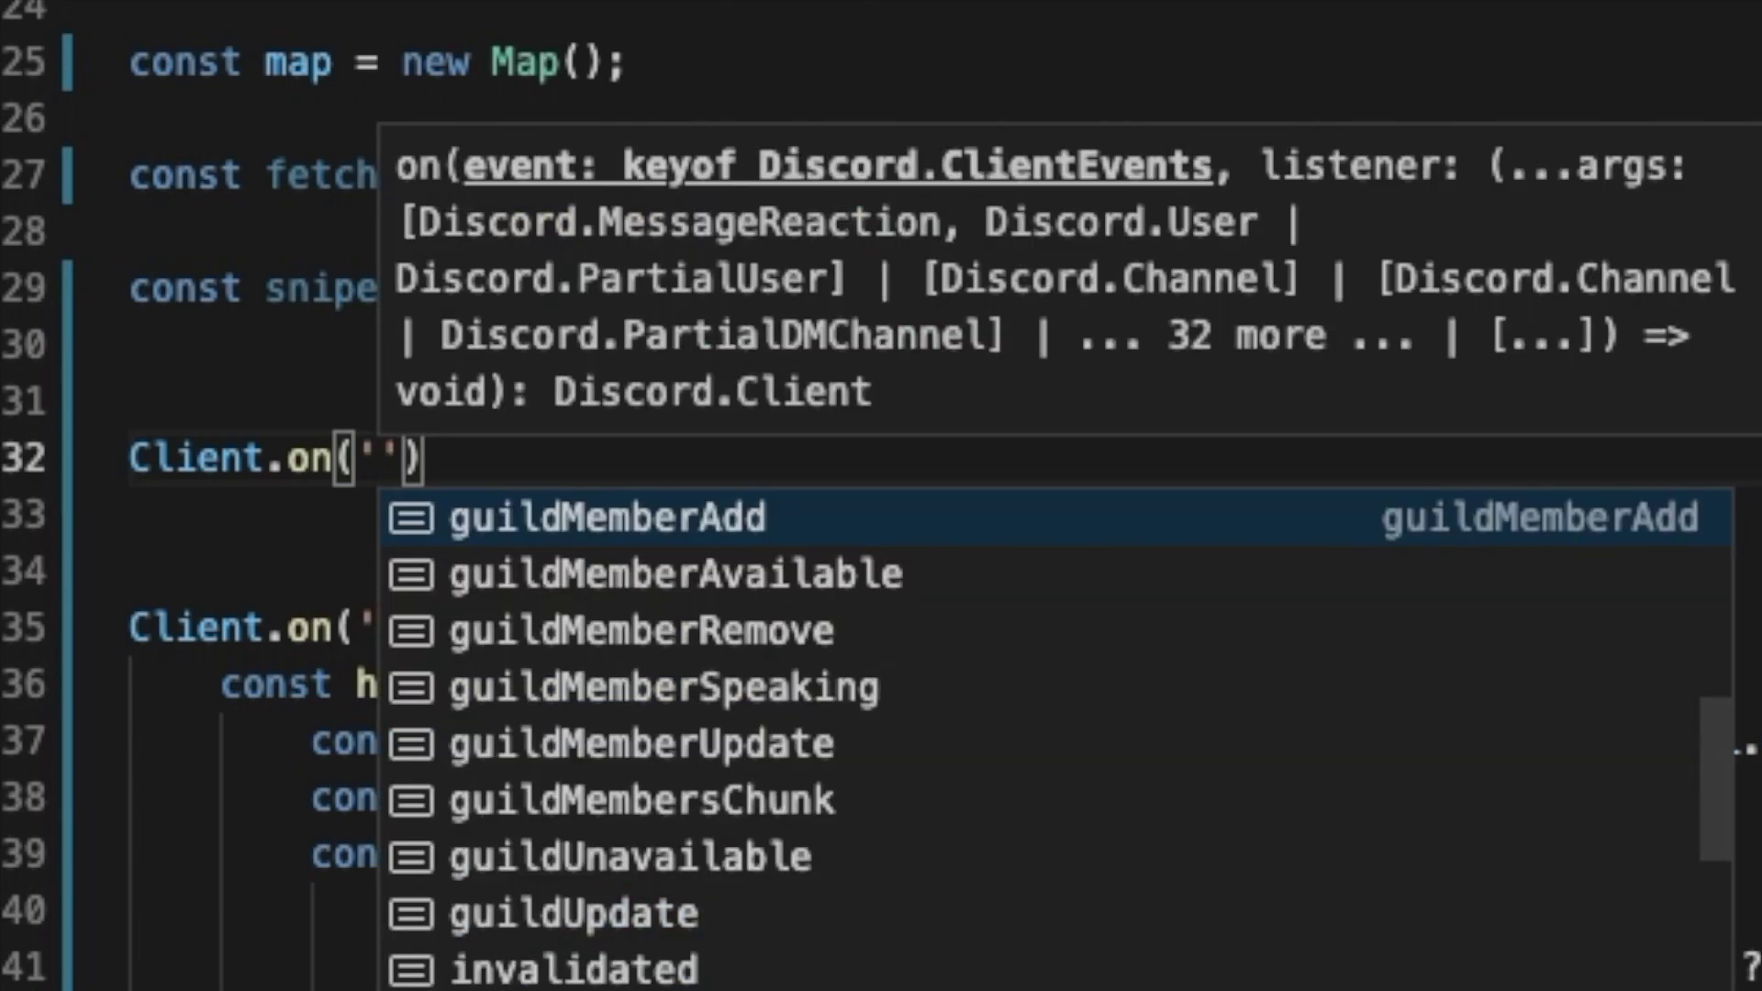
text(mess)
- Start Client.on('messageDelete', message => { }) on line 32, removing the stray arrow space
key(Return)
text(')
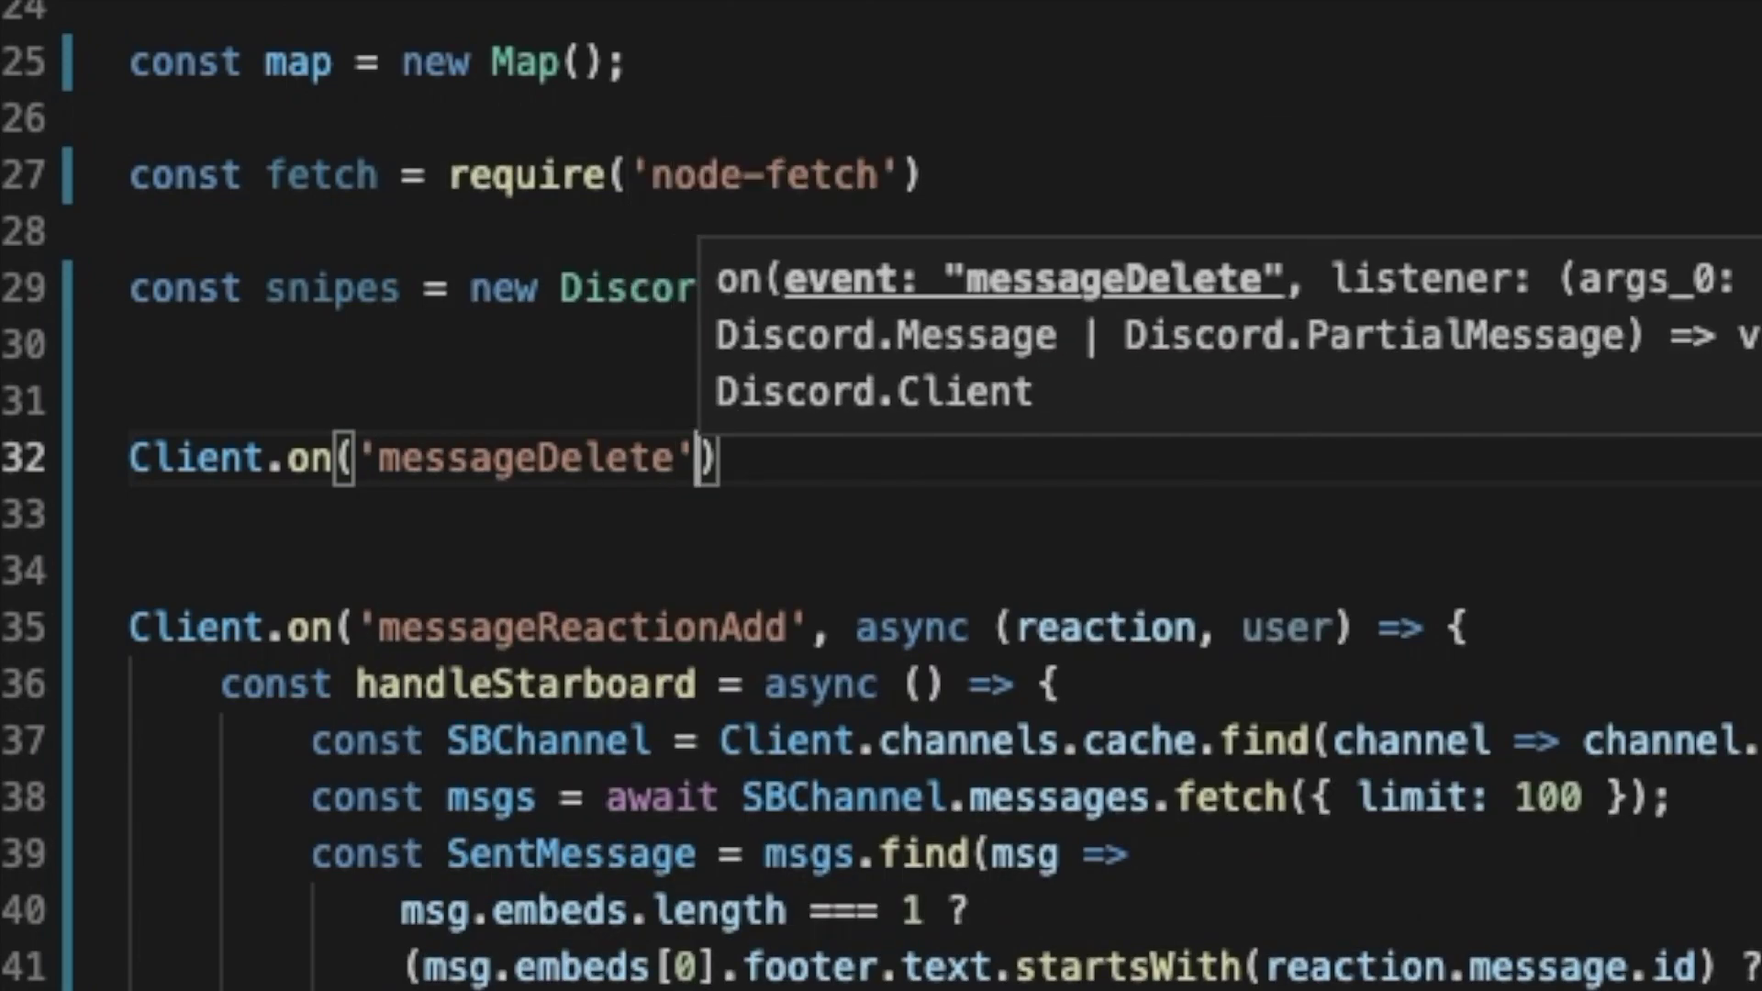
text(, message )
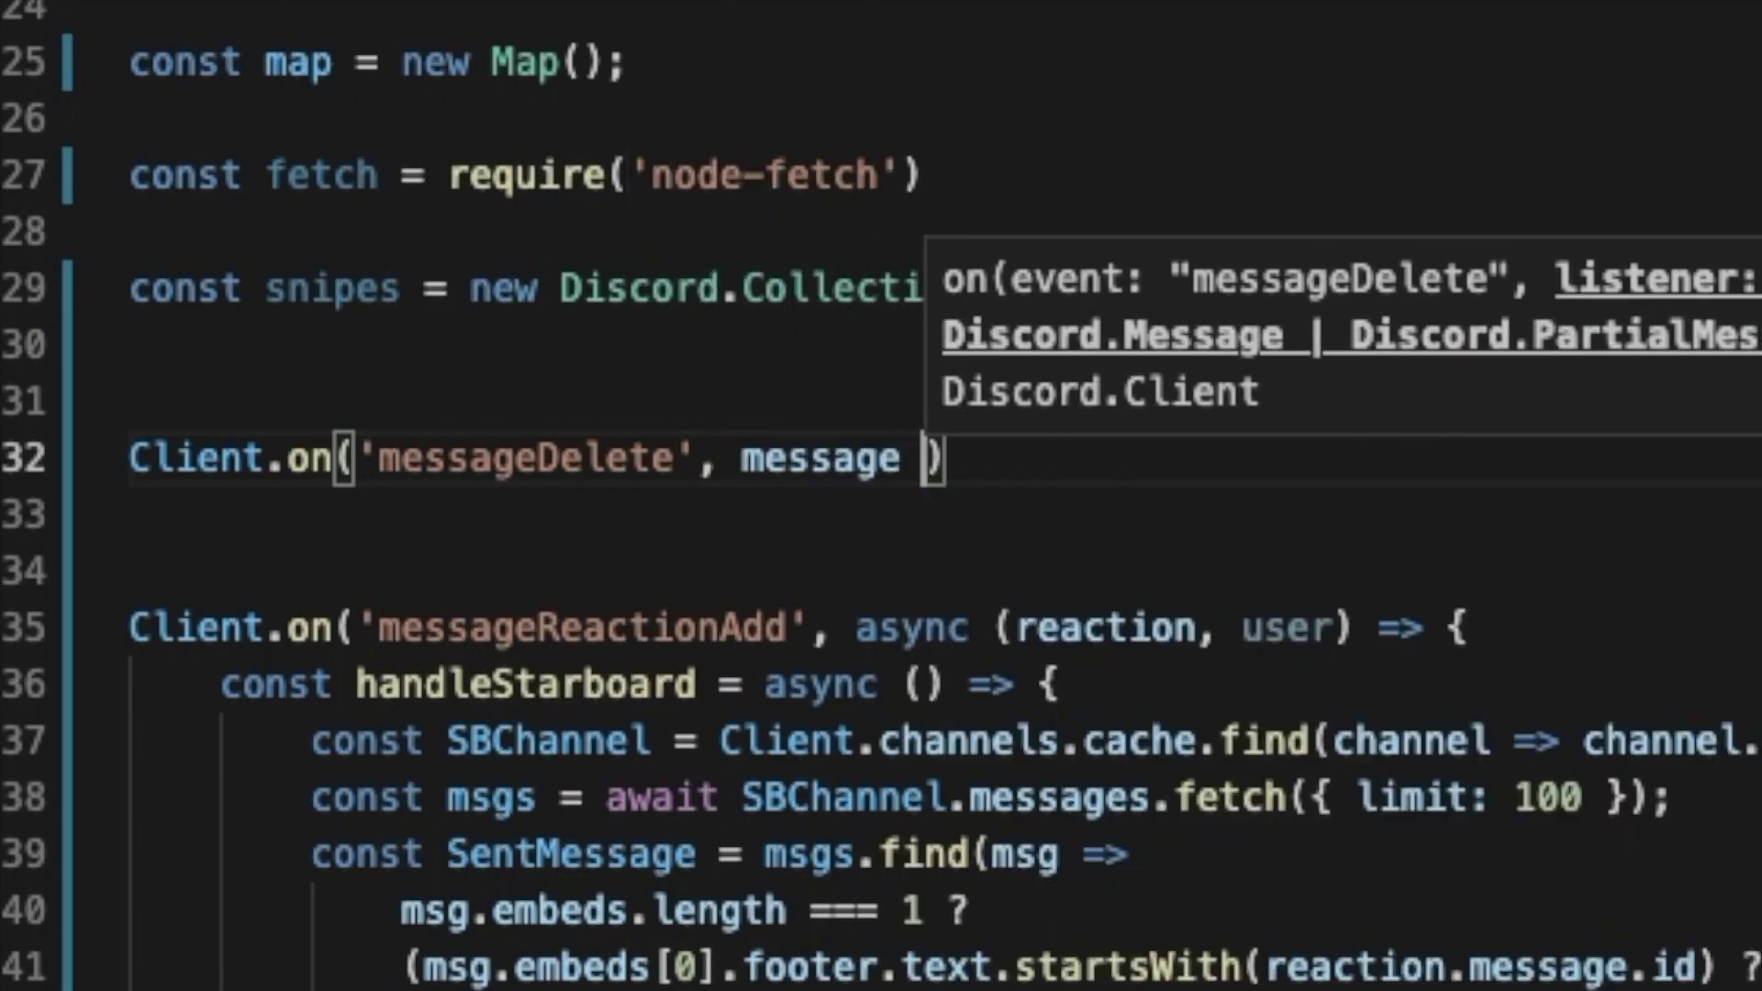
text(=> {)
key(Return)
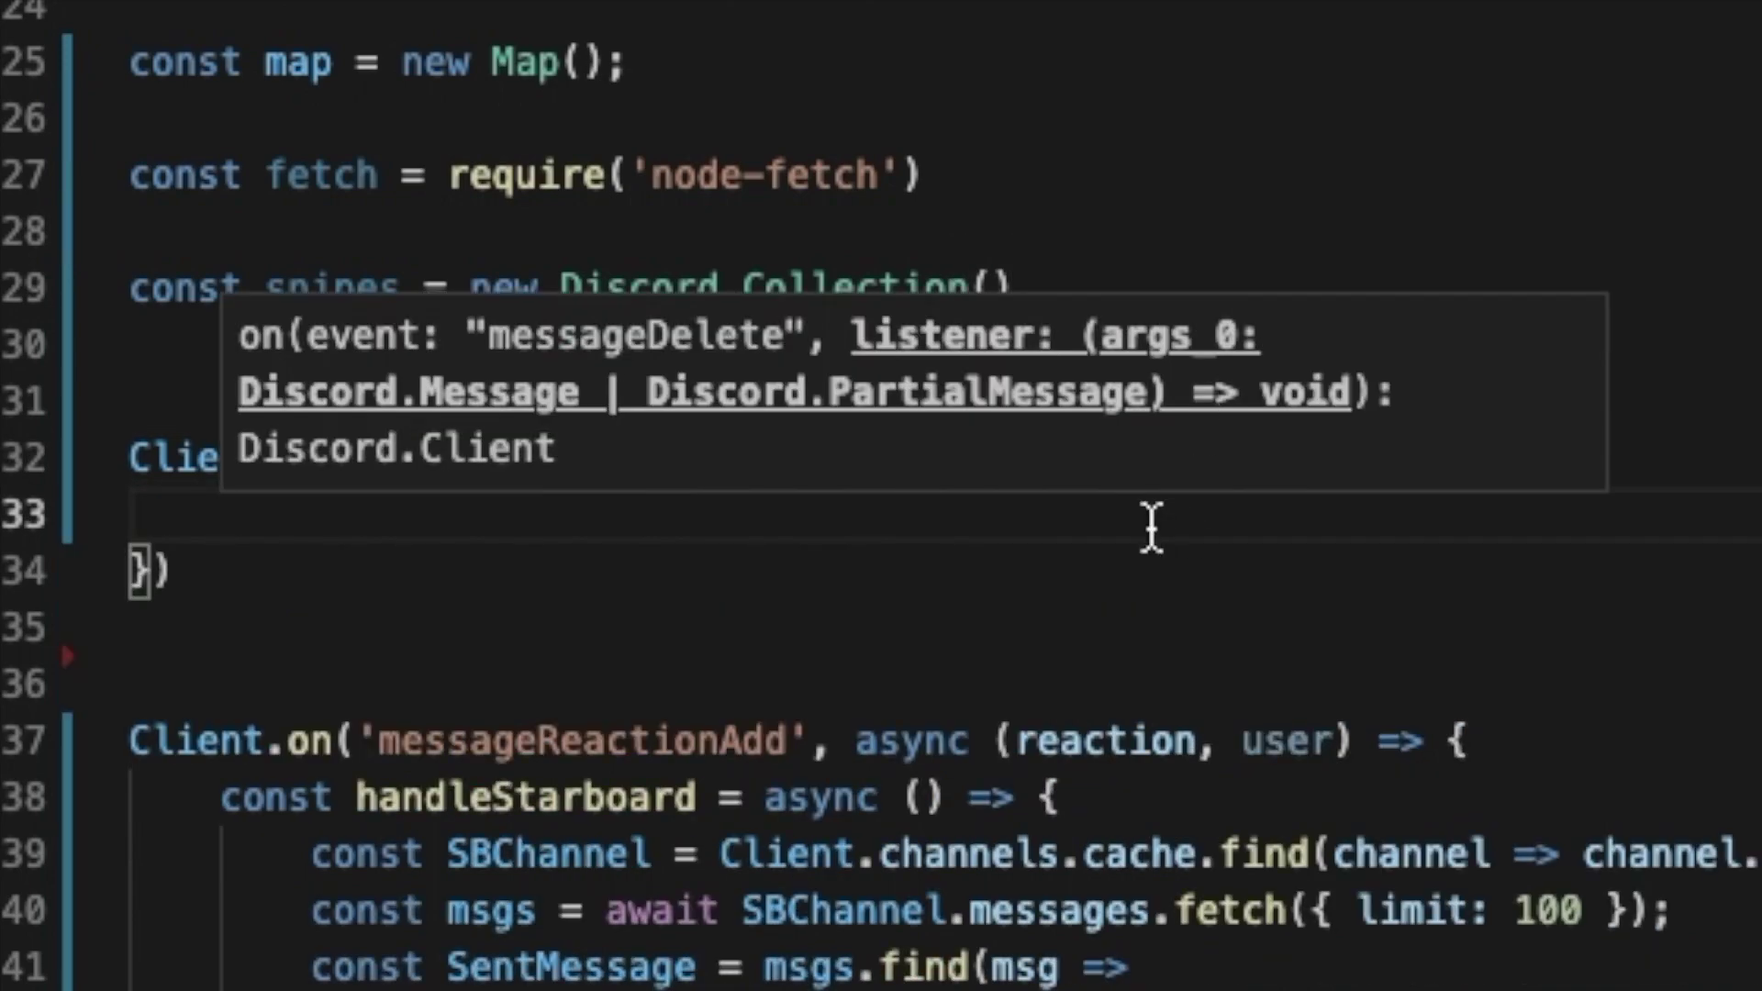
click(982, 457)
key(Left)
key(BackSpace)
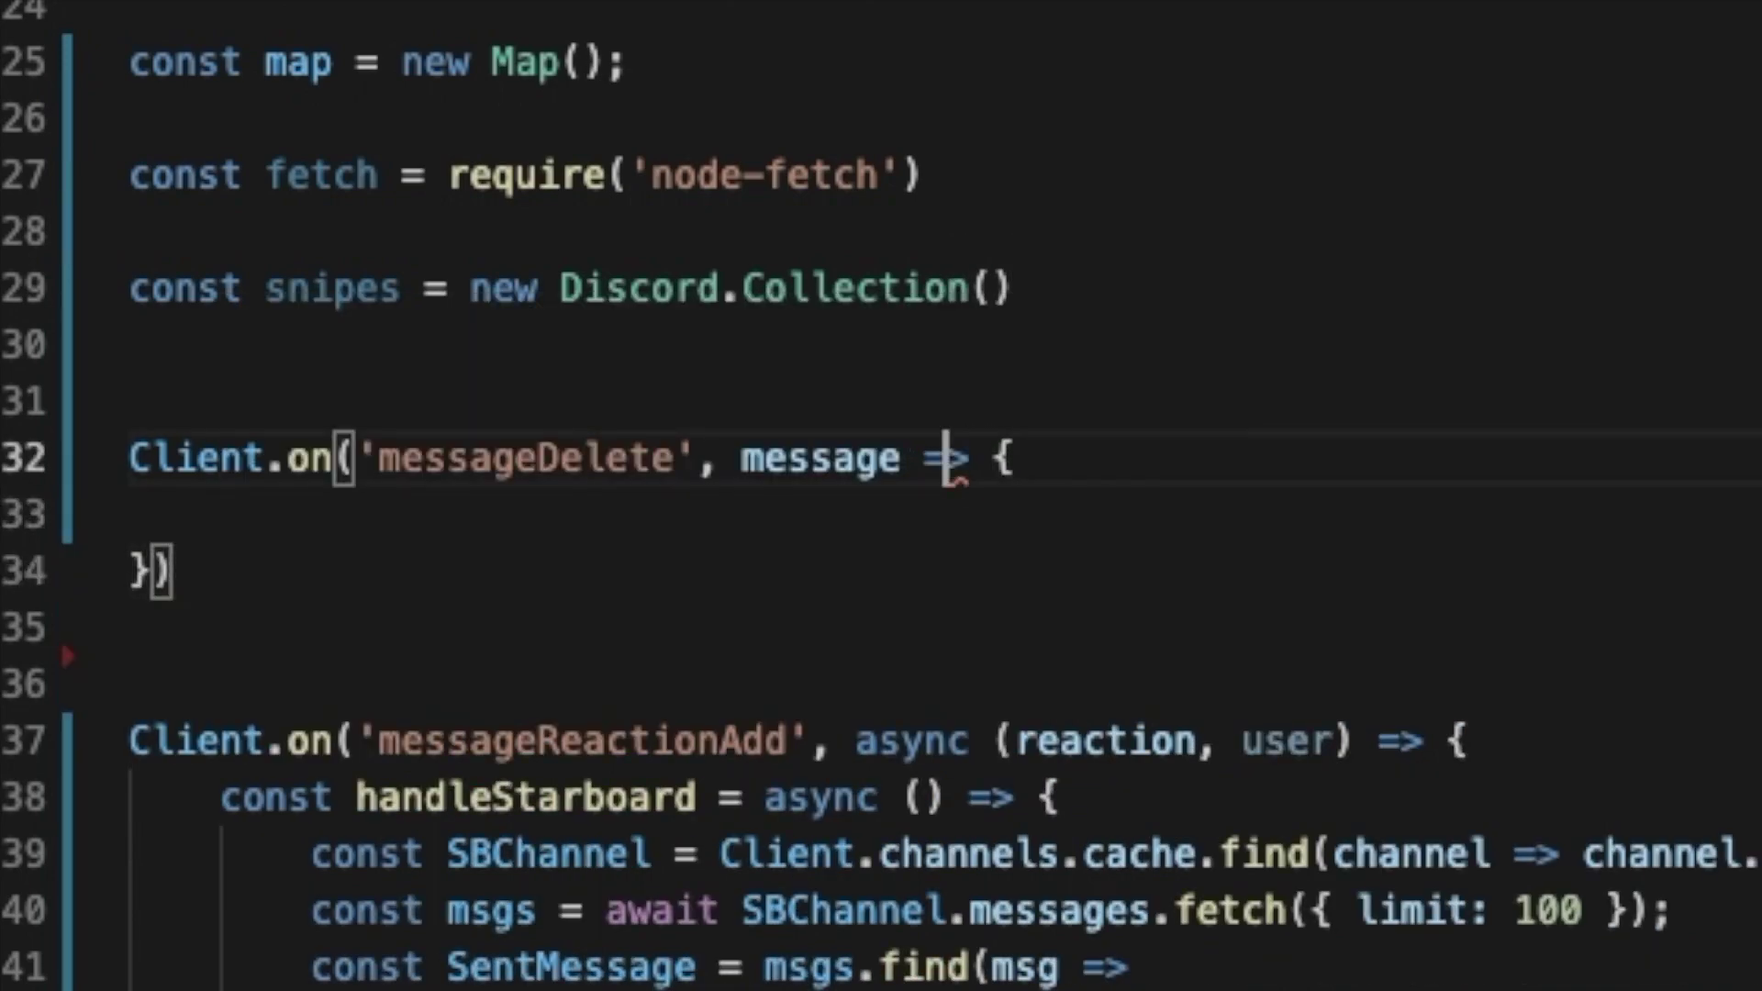
- Fill the handler body with snipes.set(message.channel.id, message)
click(843, 528)
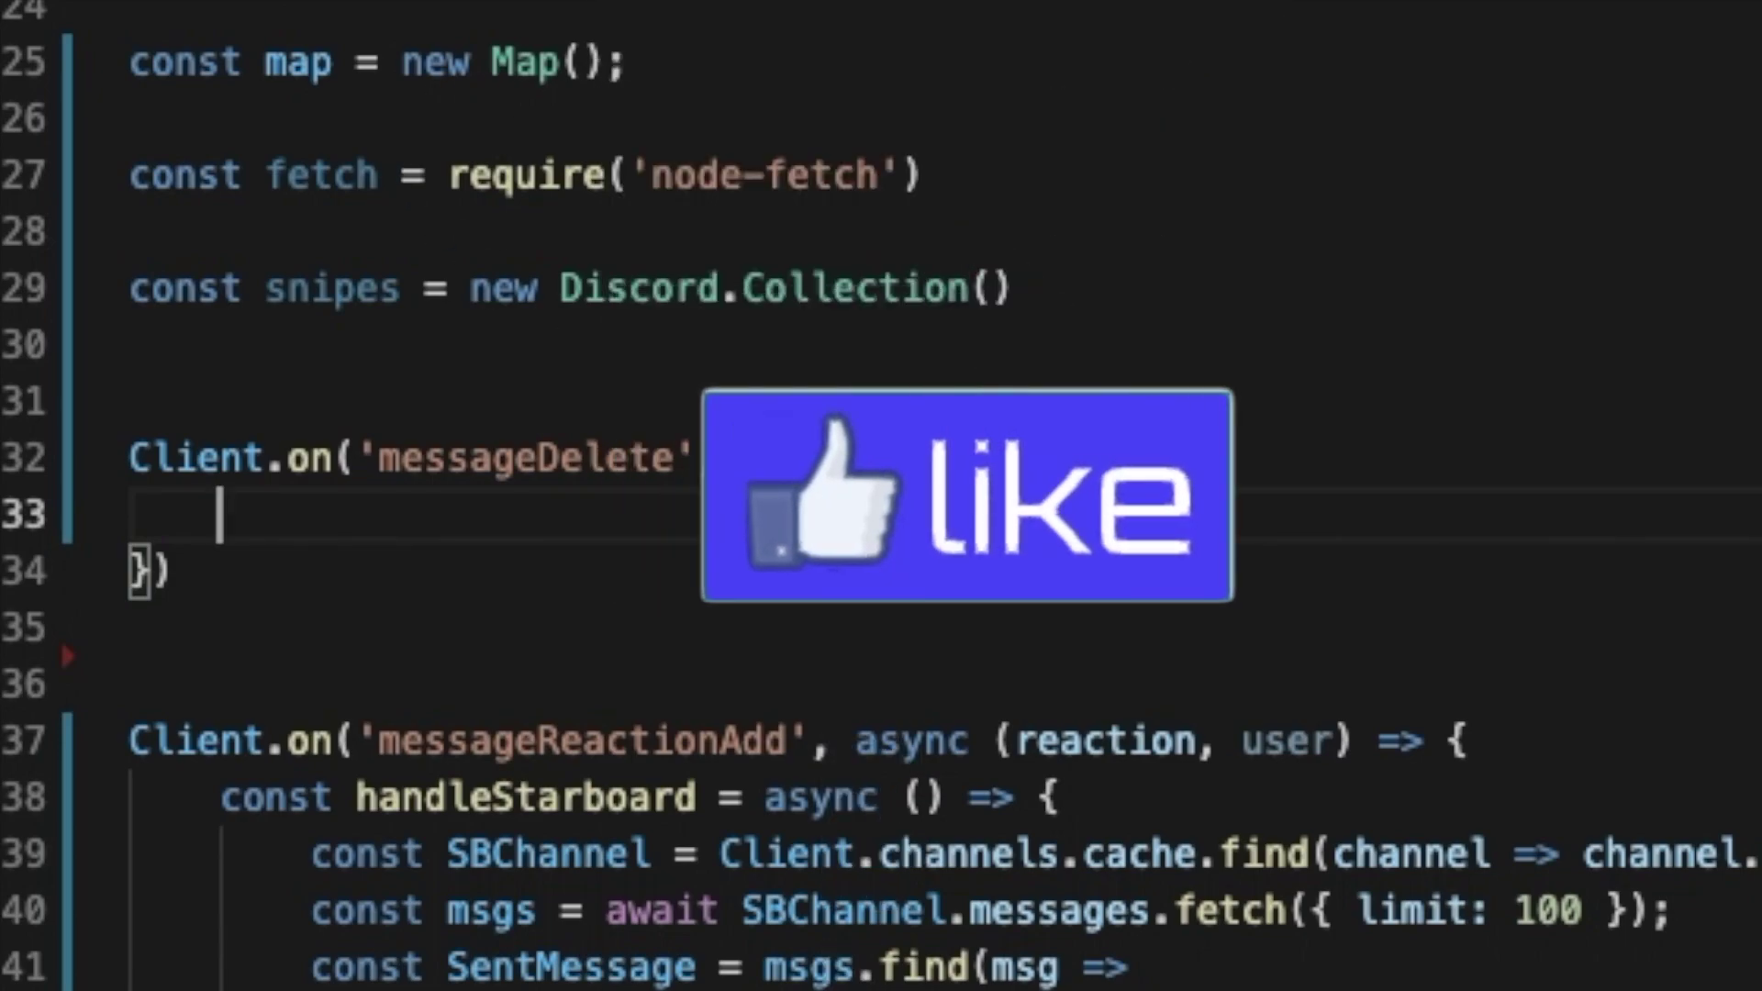
text(snipes.set)
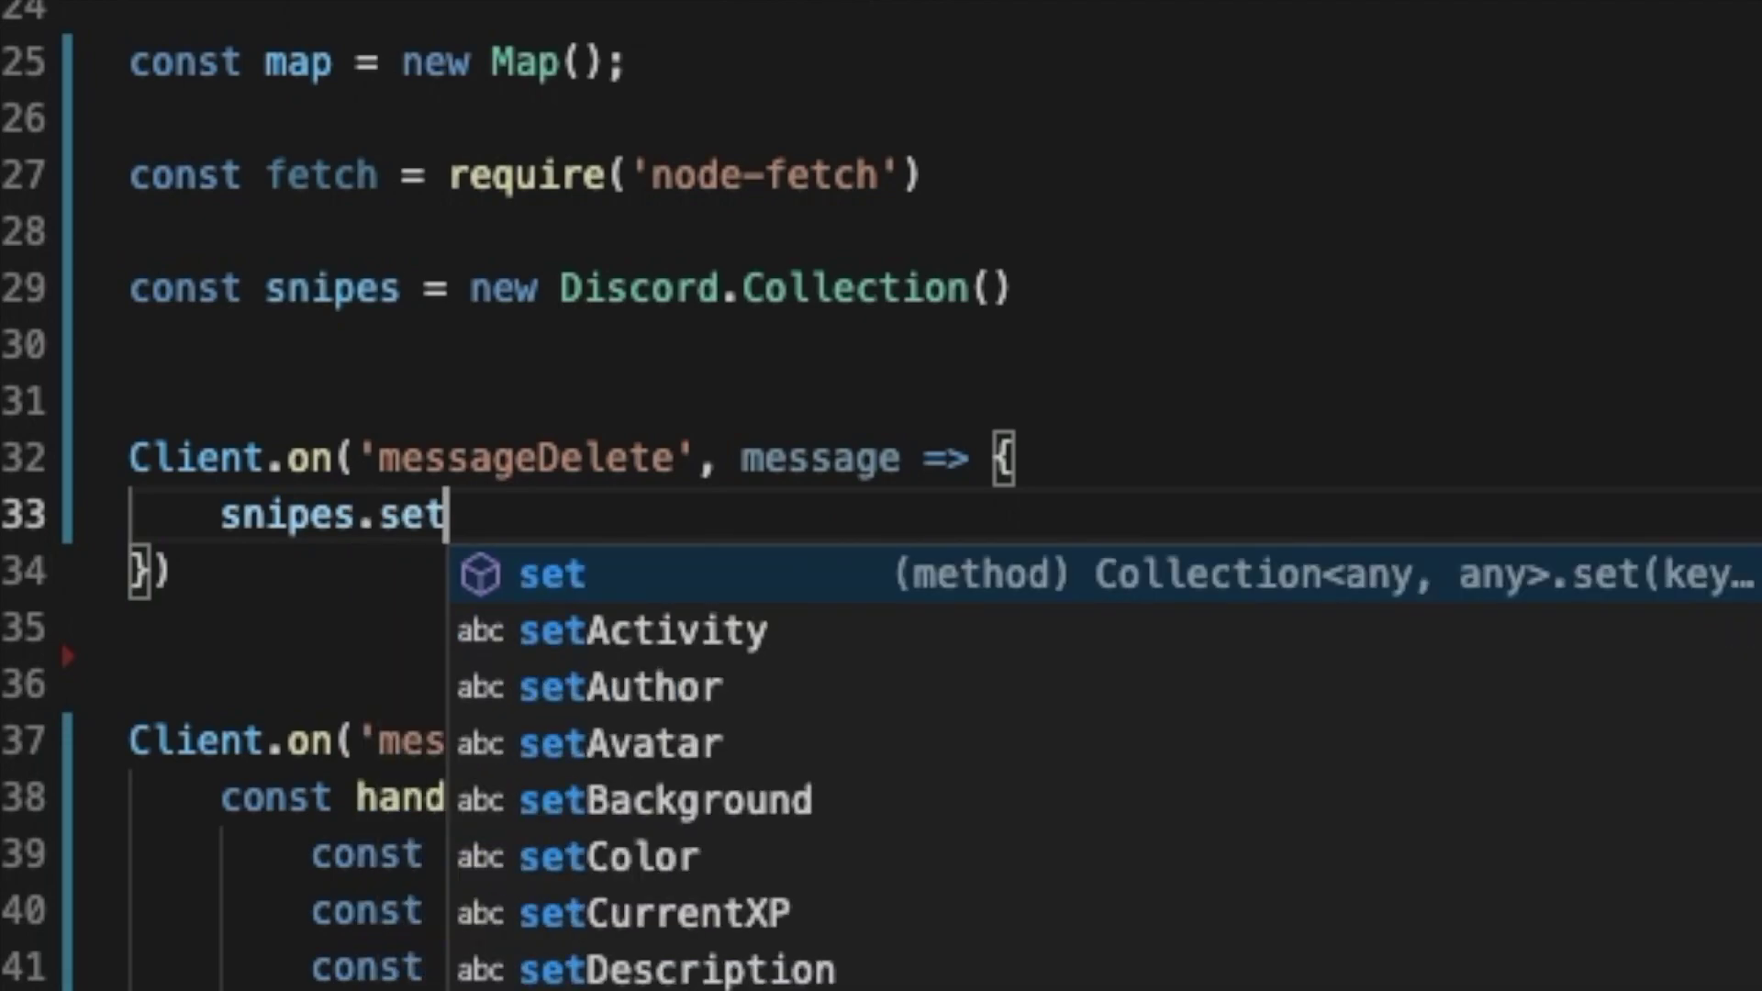
text((')
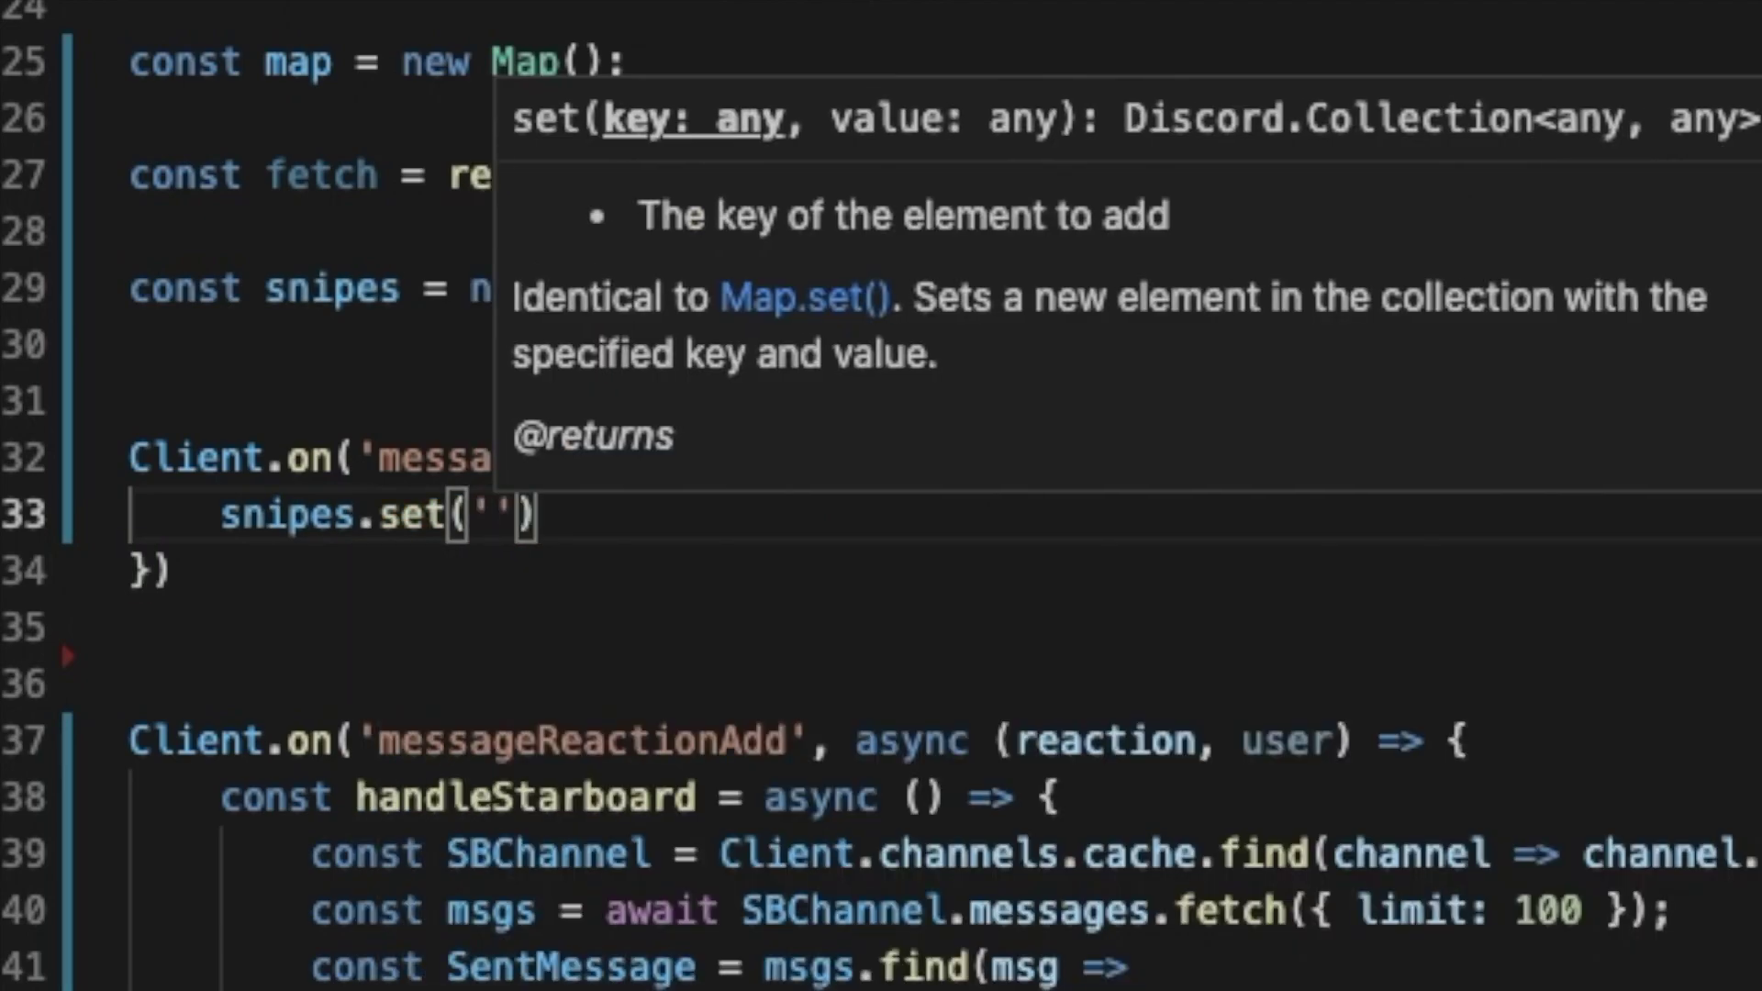
key(BackSpace)
text(messafe)
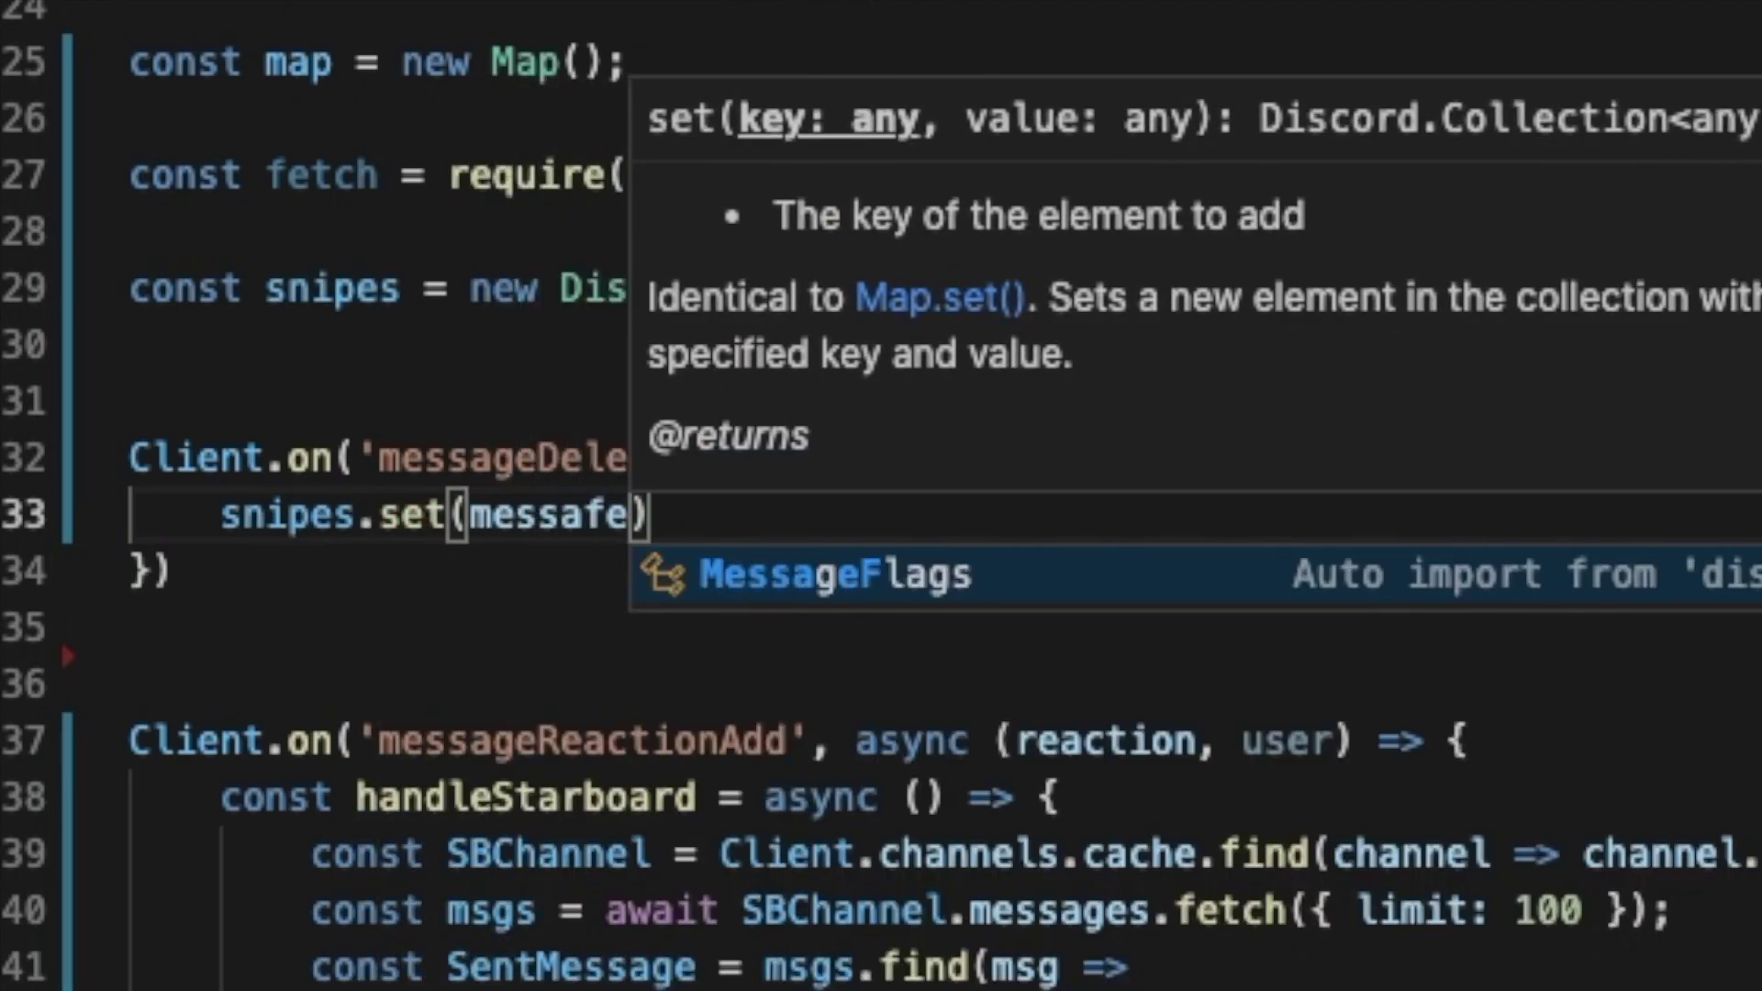
key(BackSpace)
key(BackSpace)
text(ge.channe)
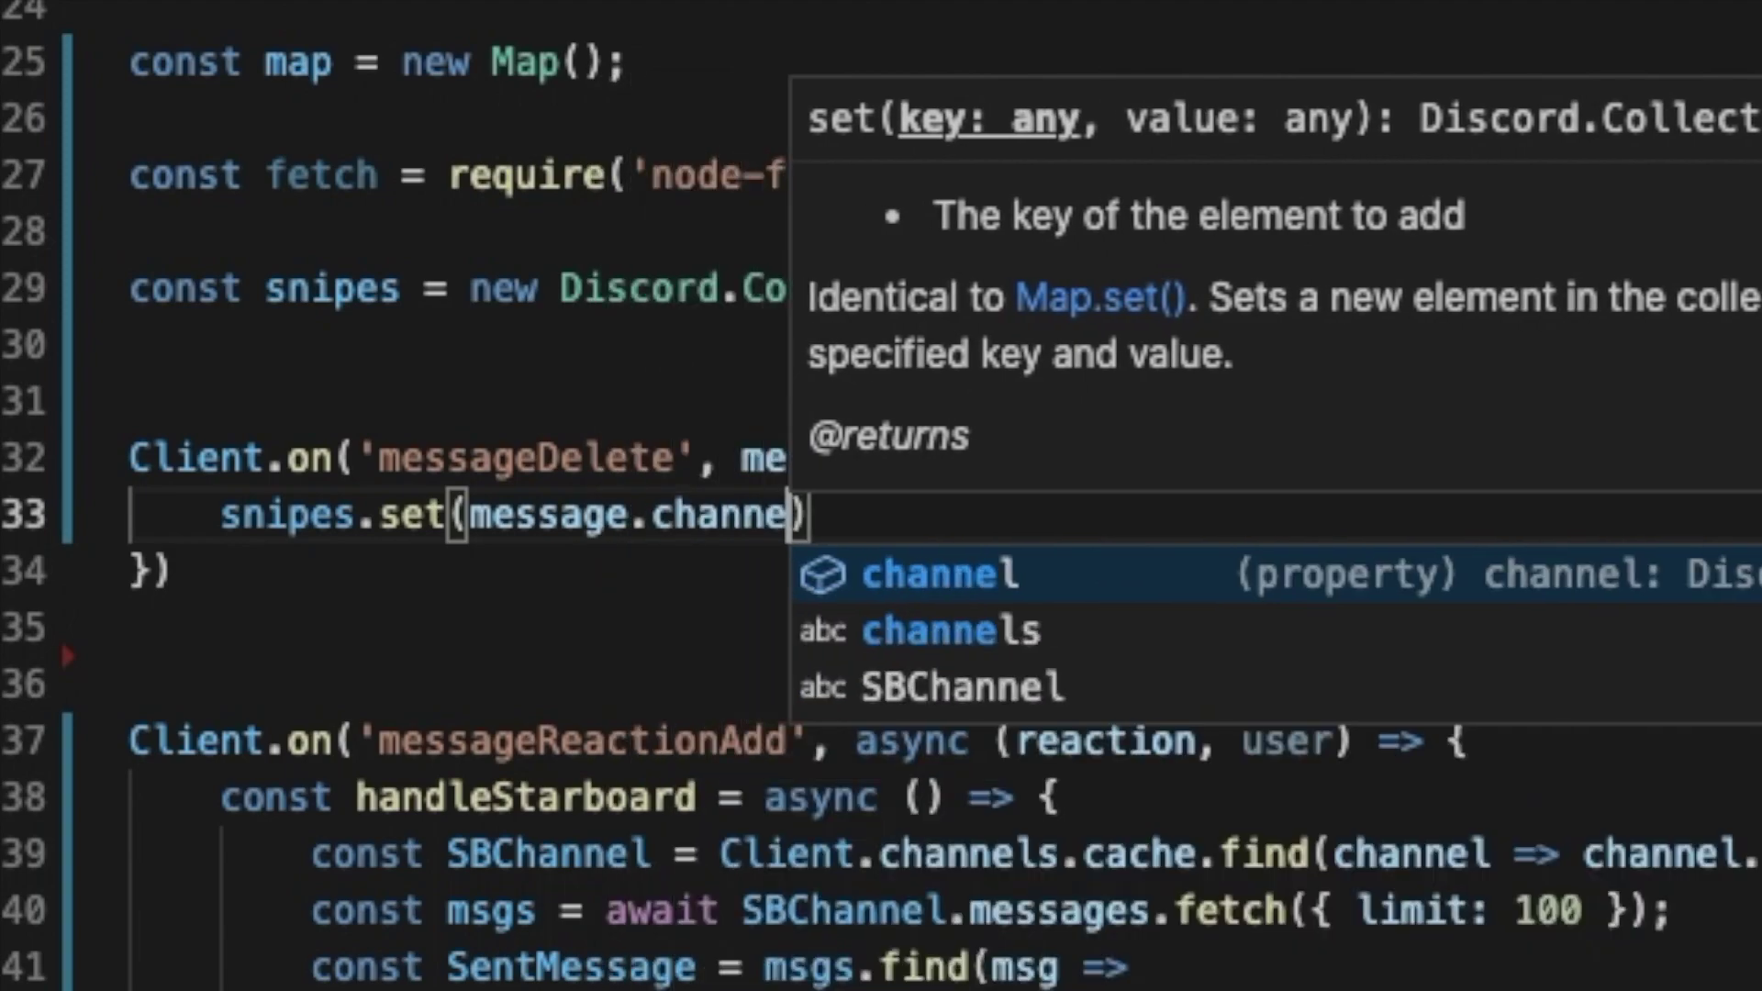
text(l.id, )
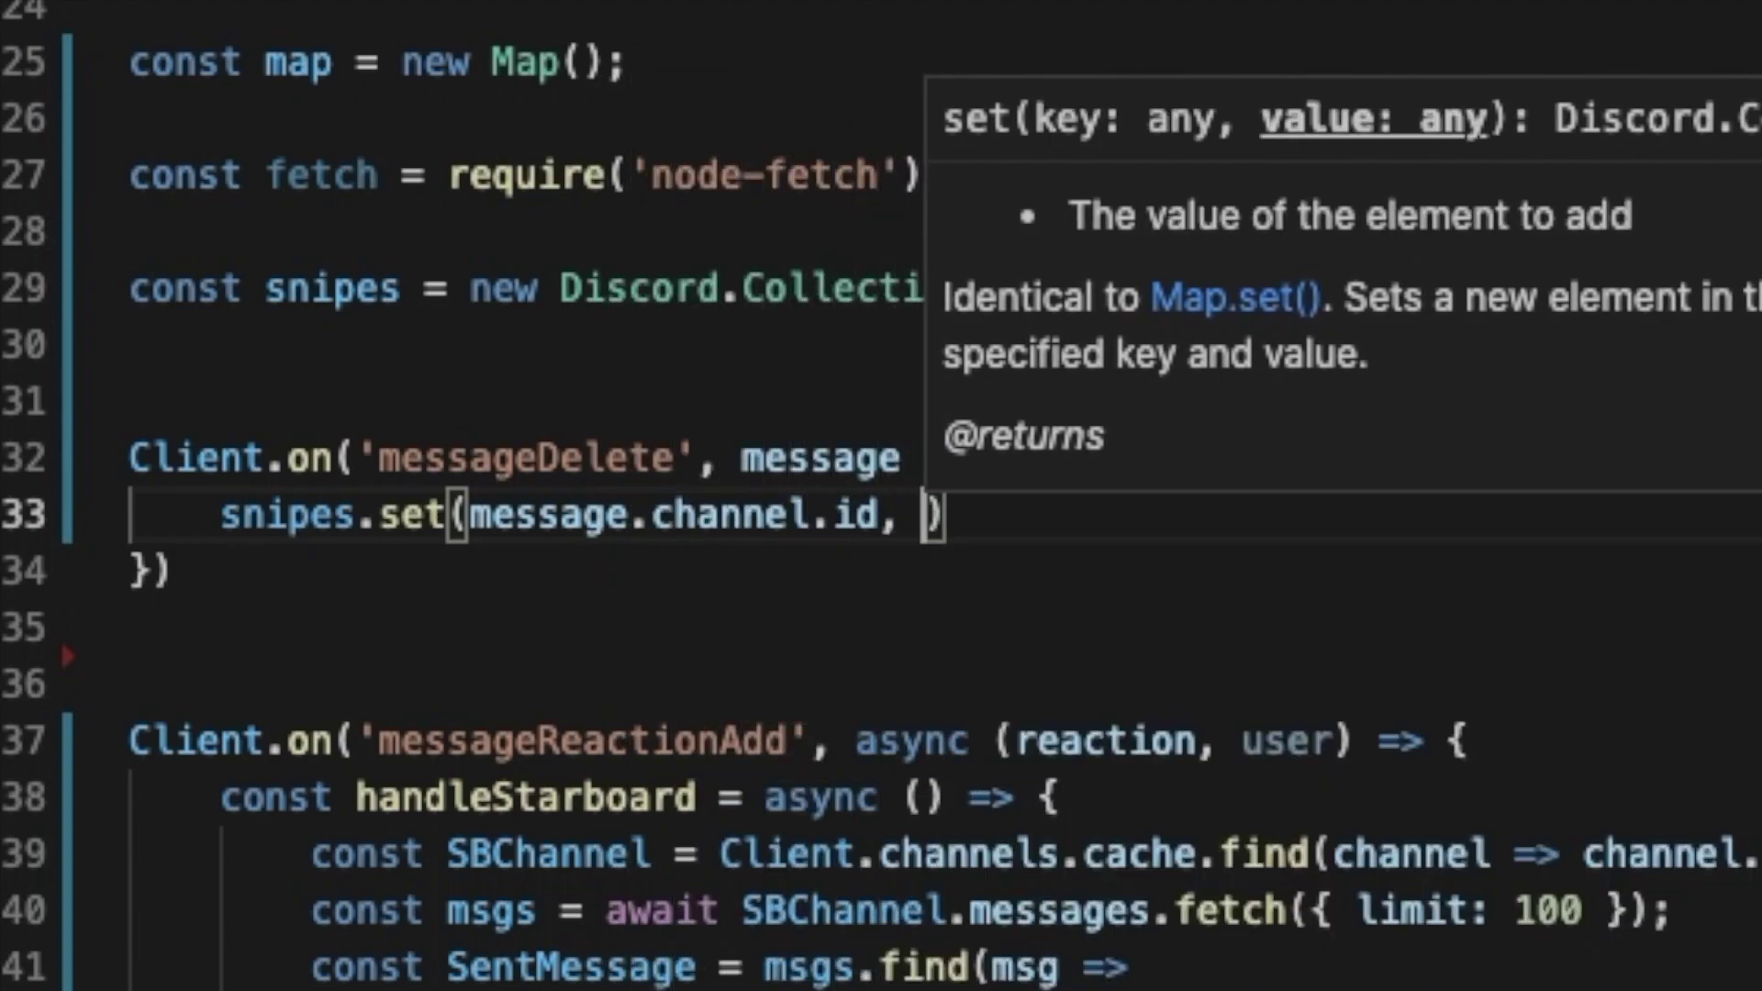
text(message)
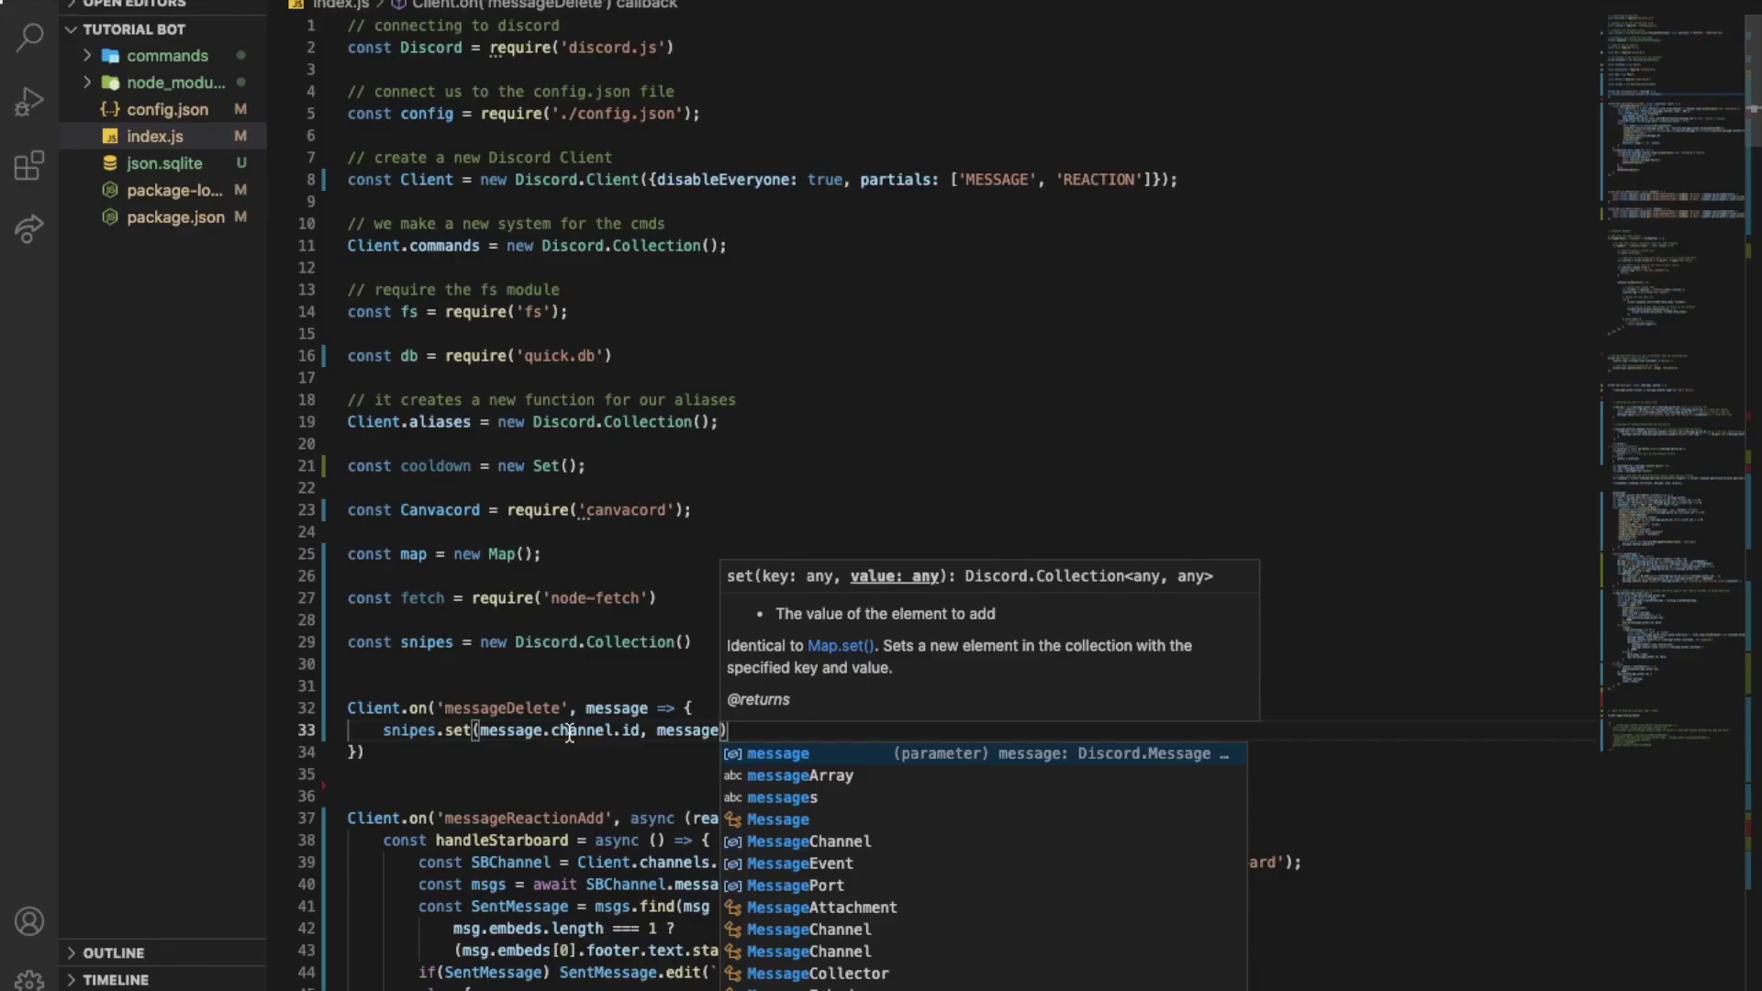
key(Escape)
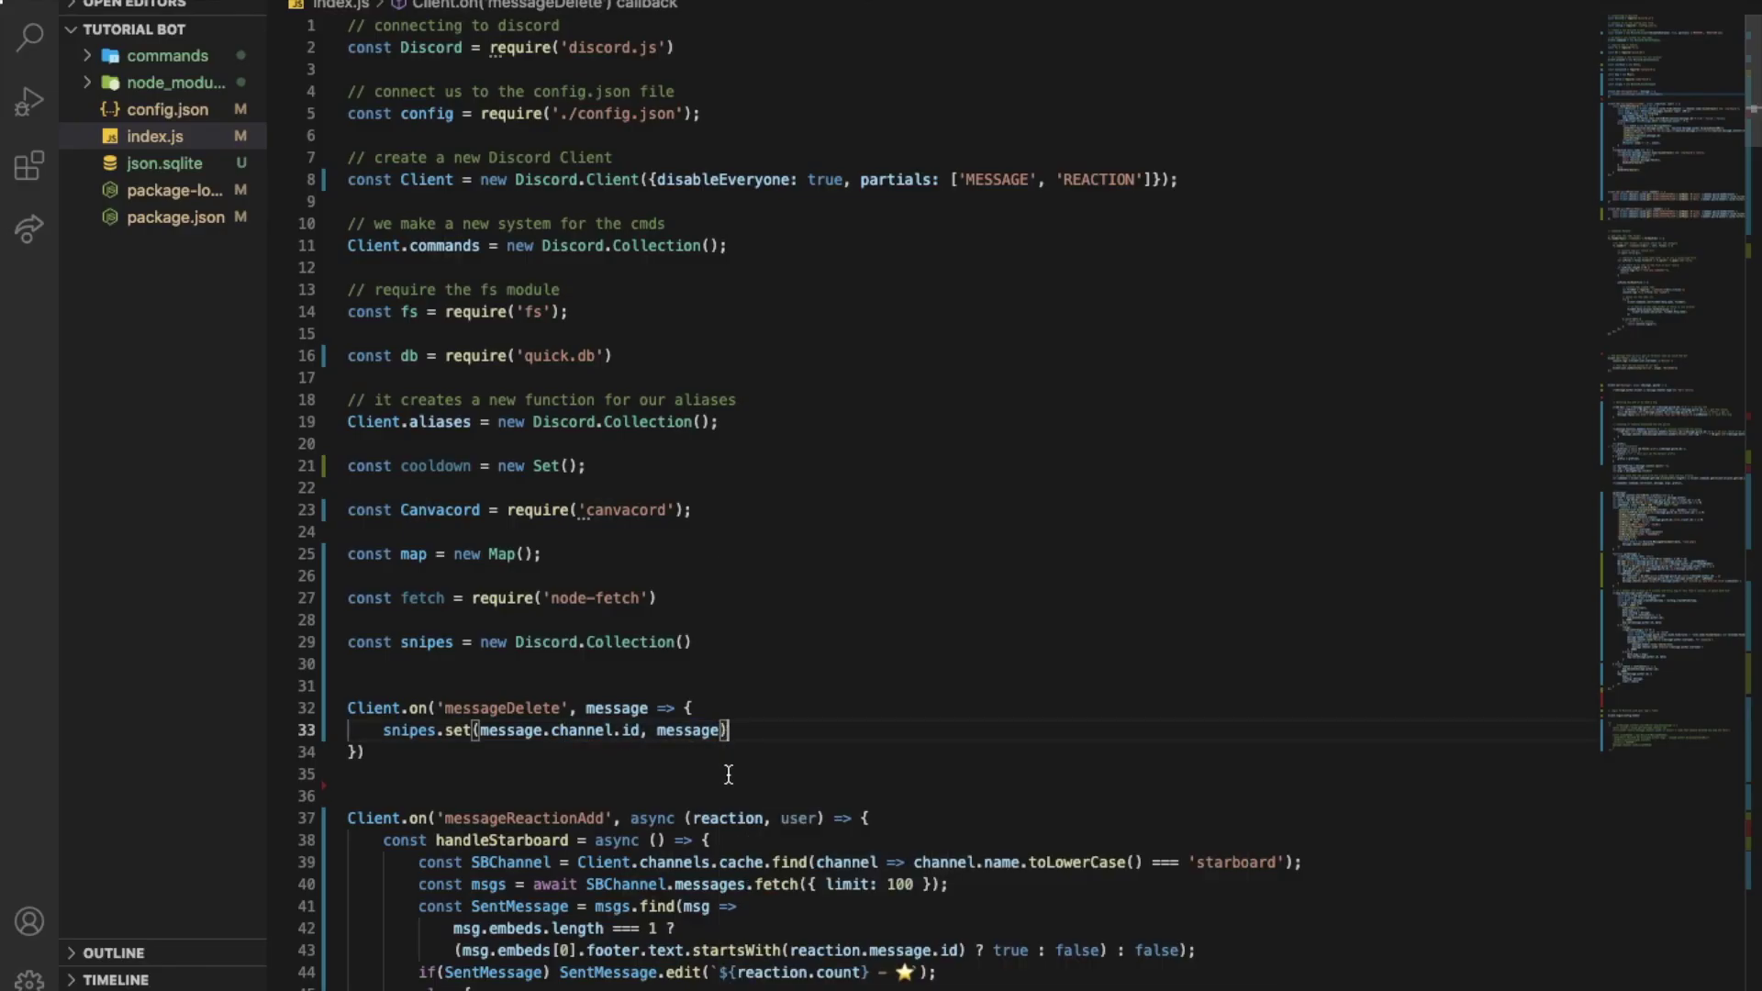
scroll(725, 774, down, 4)
scroll(725, 775, down, 2)
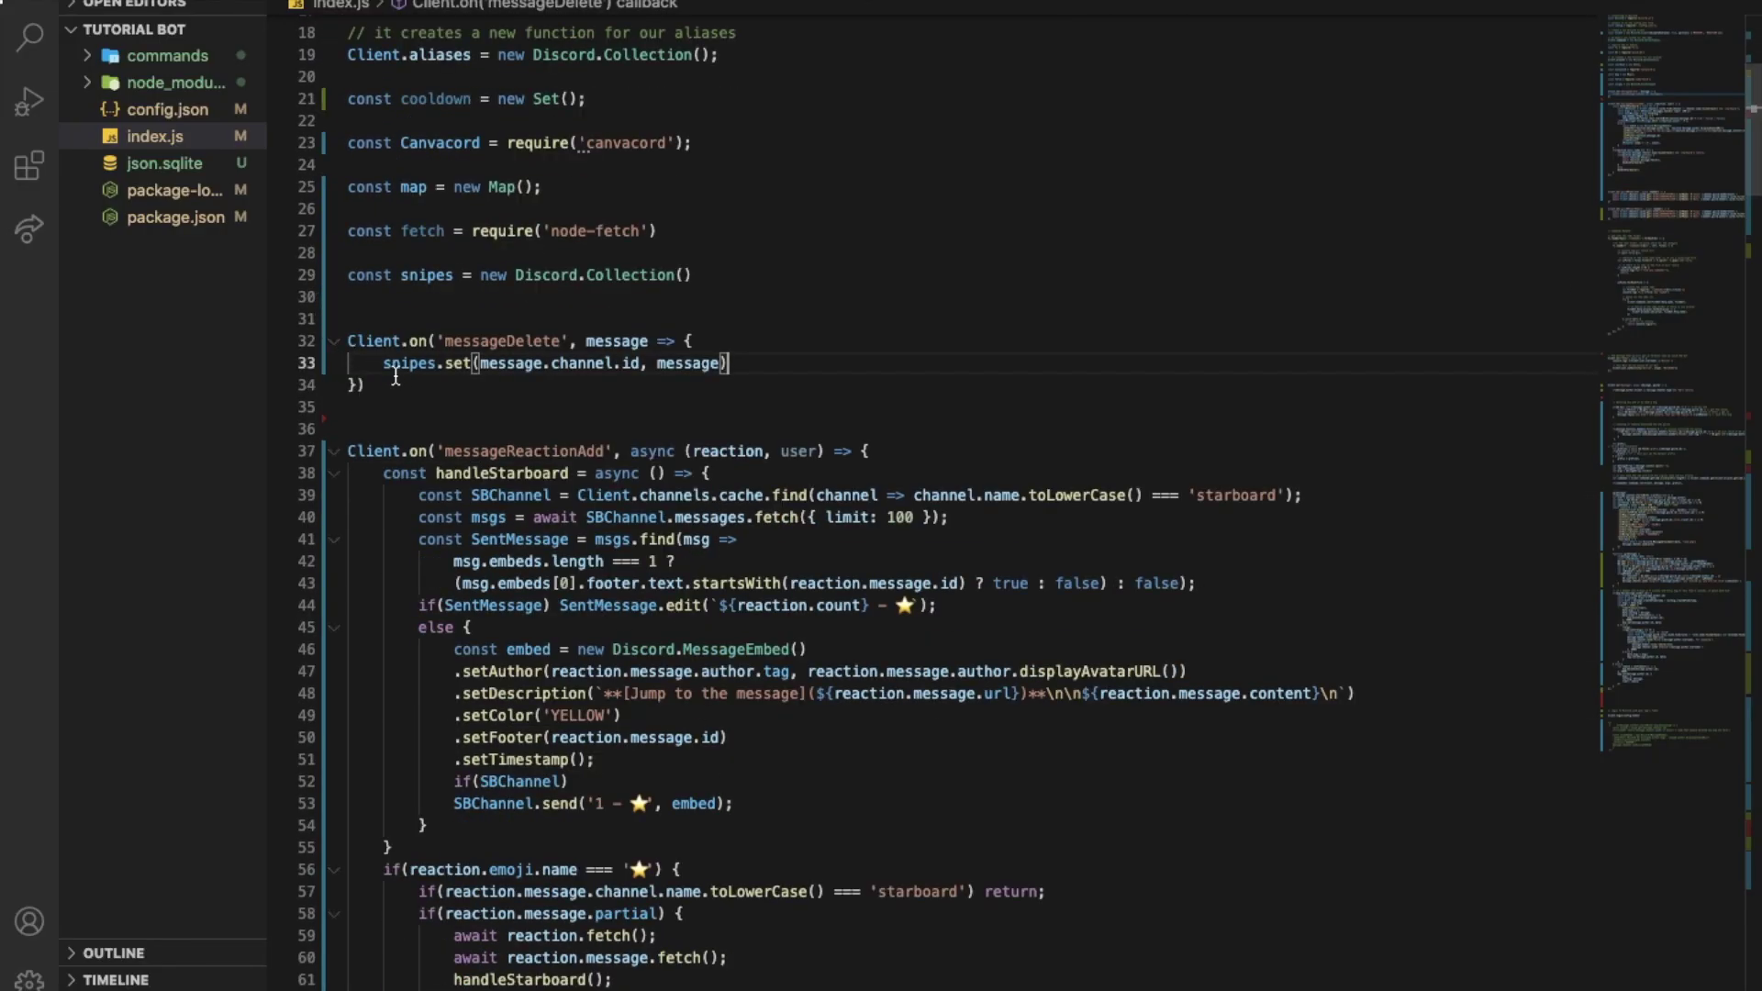
- Review the messageDelete event name, its message parameter and the snipes.set line
drag(366, 386, 351, 318)
click(352, 335)
scroll(423, 408, down, 1)
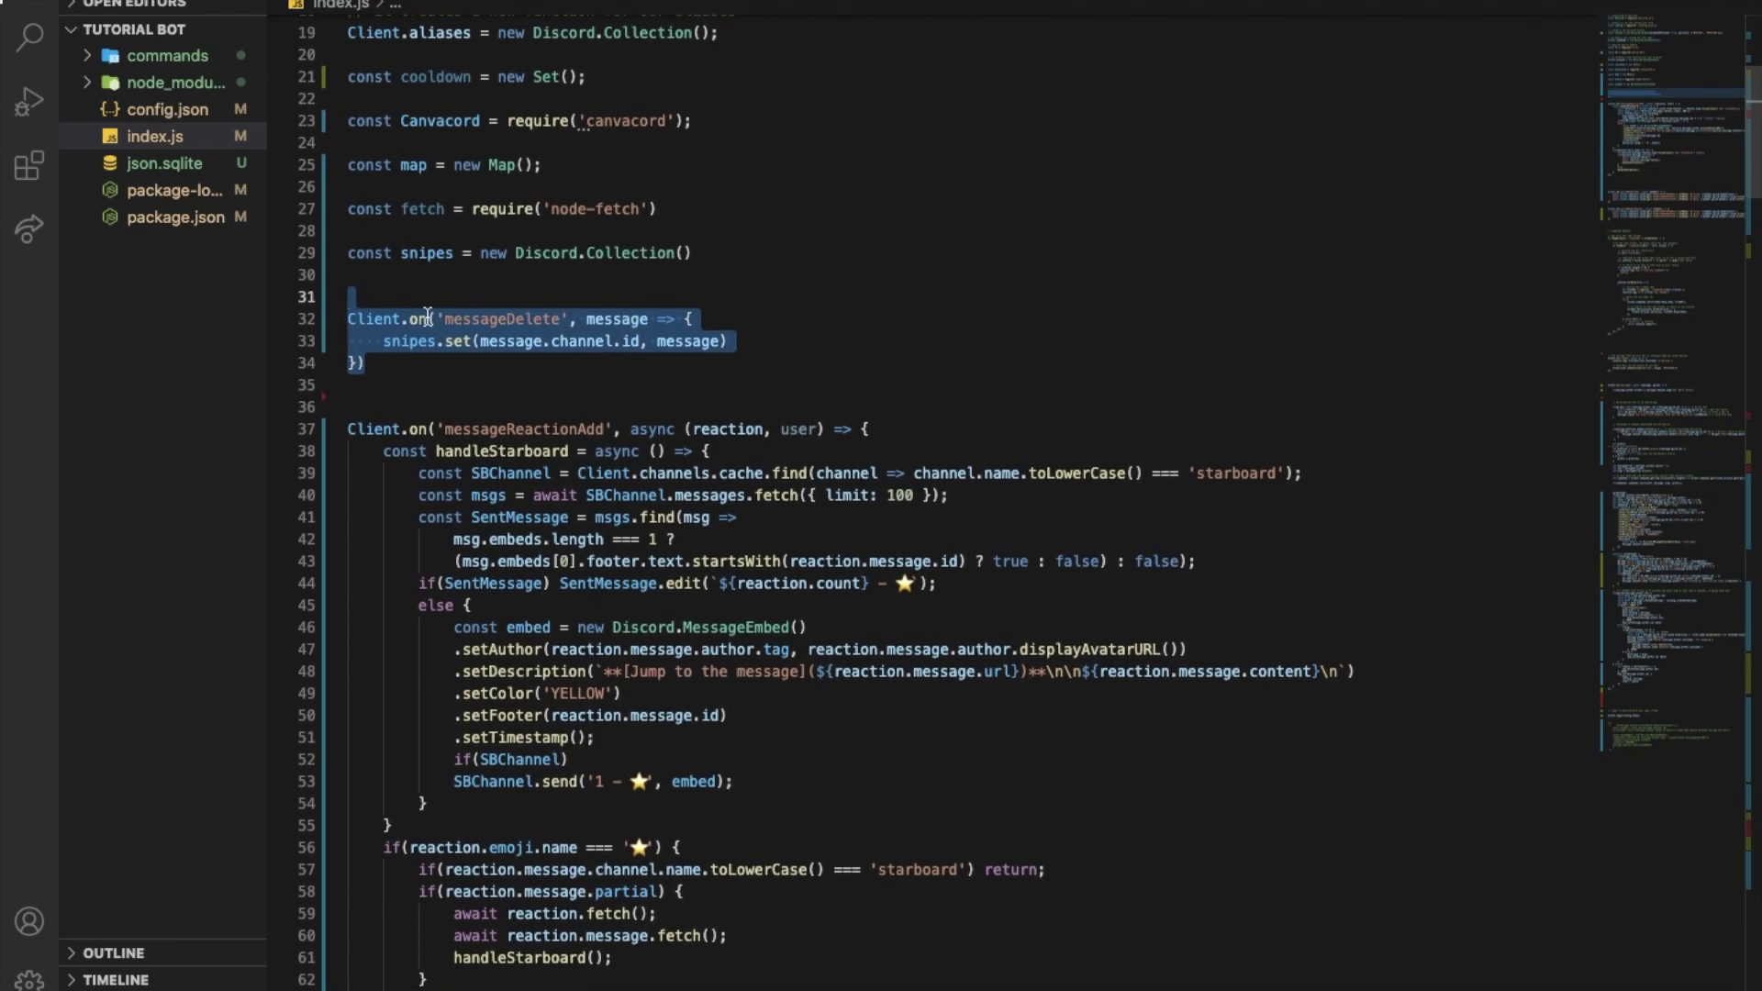
click(416, 318)
drag(440, 320, 571, 321)
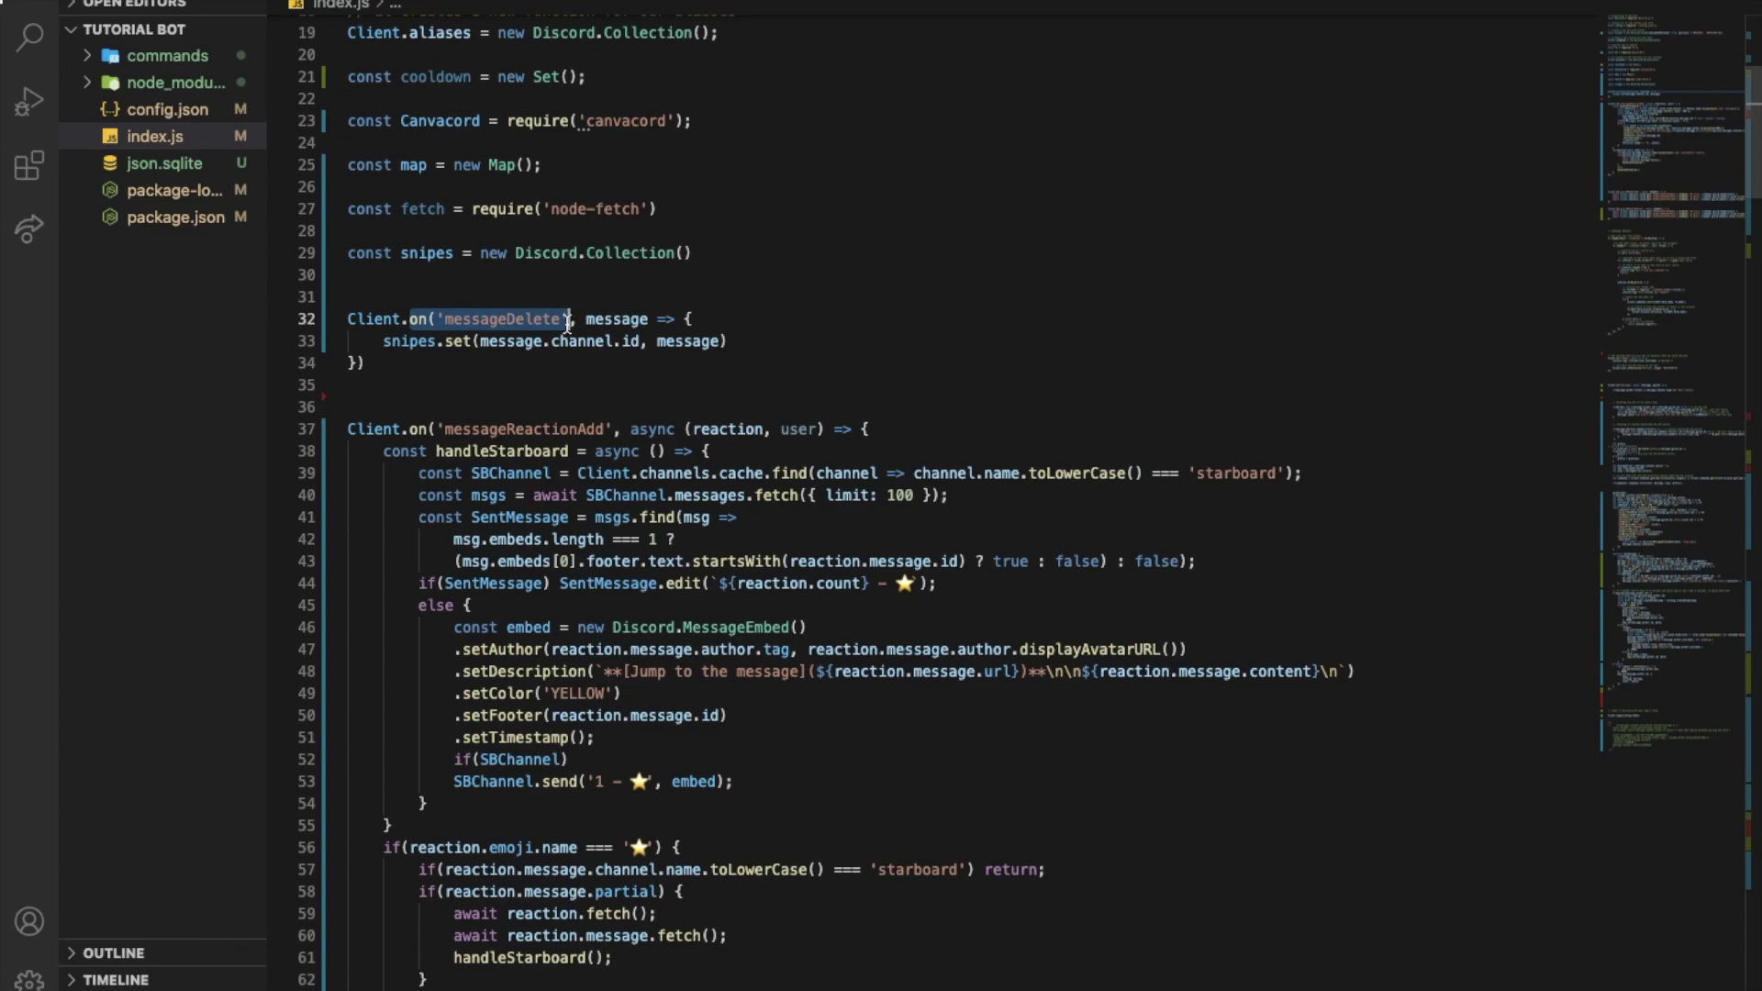
click(473, 323)
click(407, 350)
key(Right)
key(Right)
key(Right)
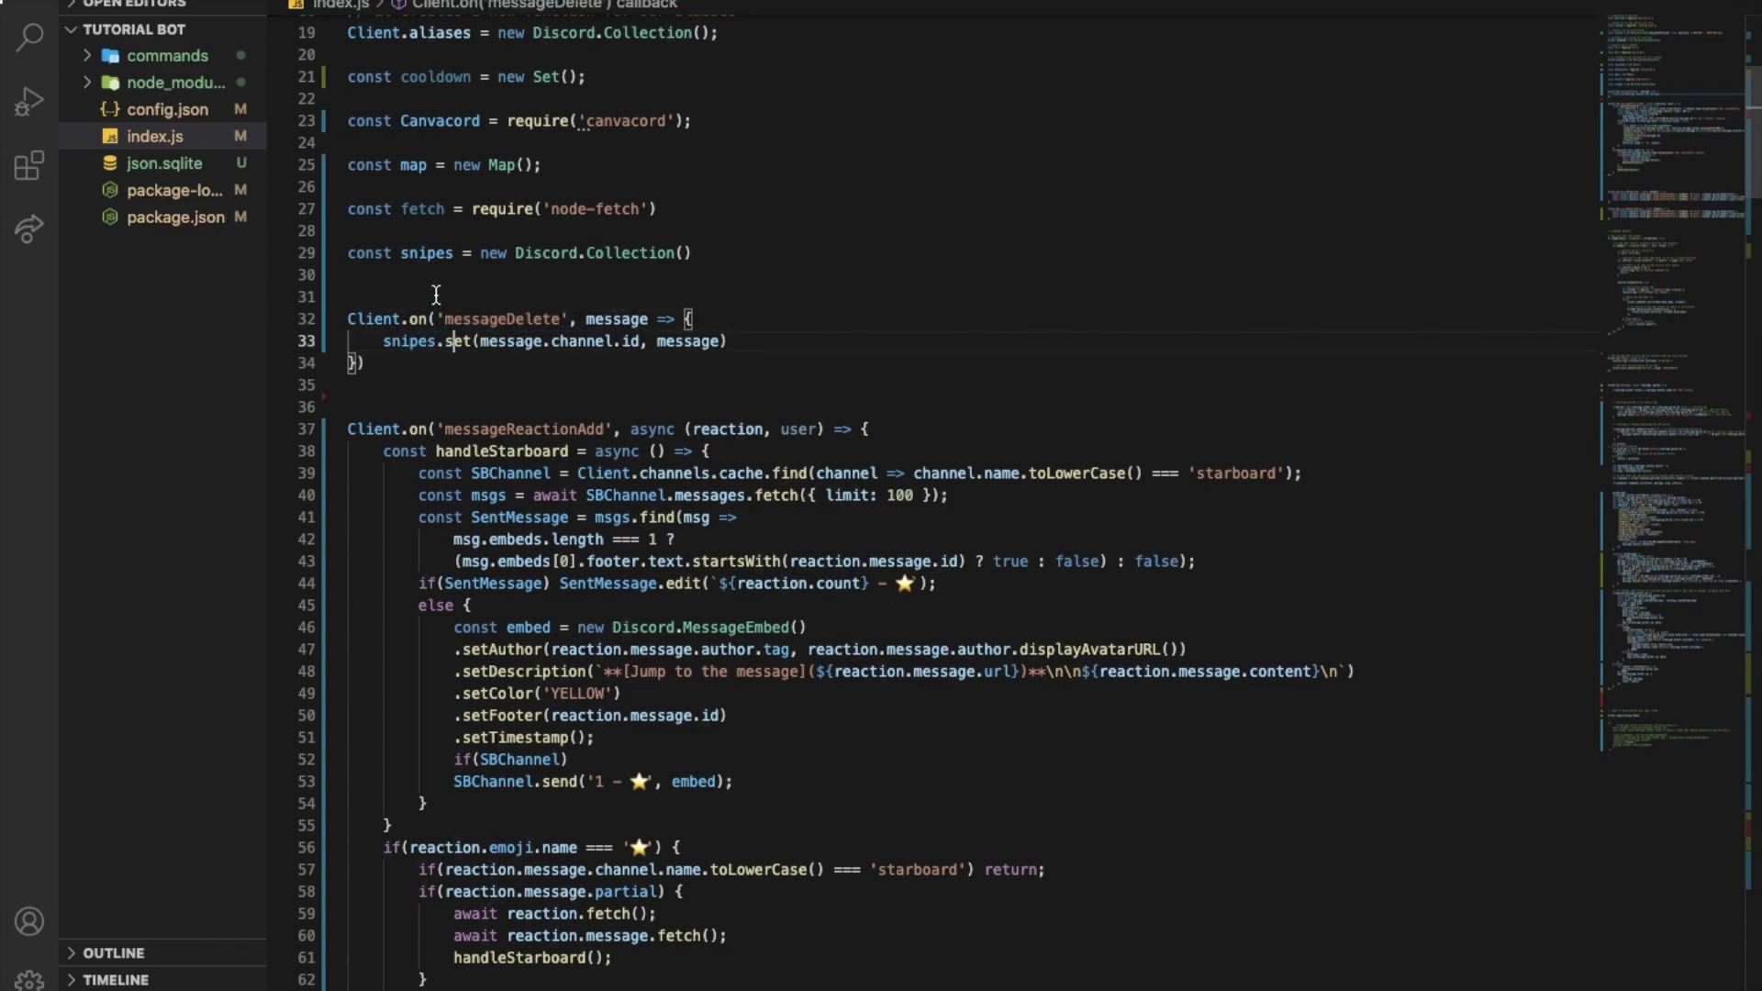
click(509, 341)
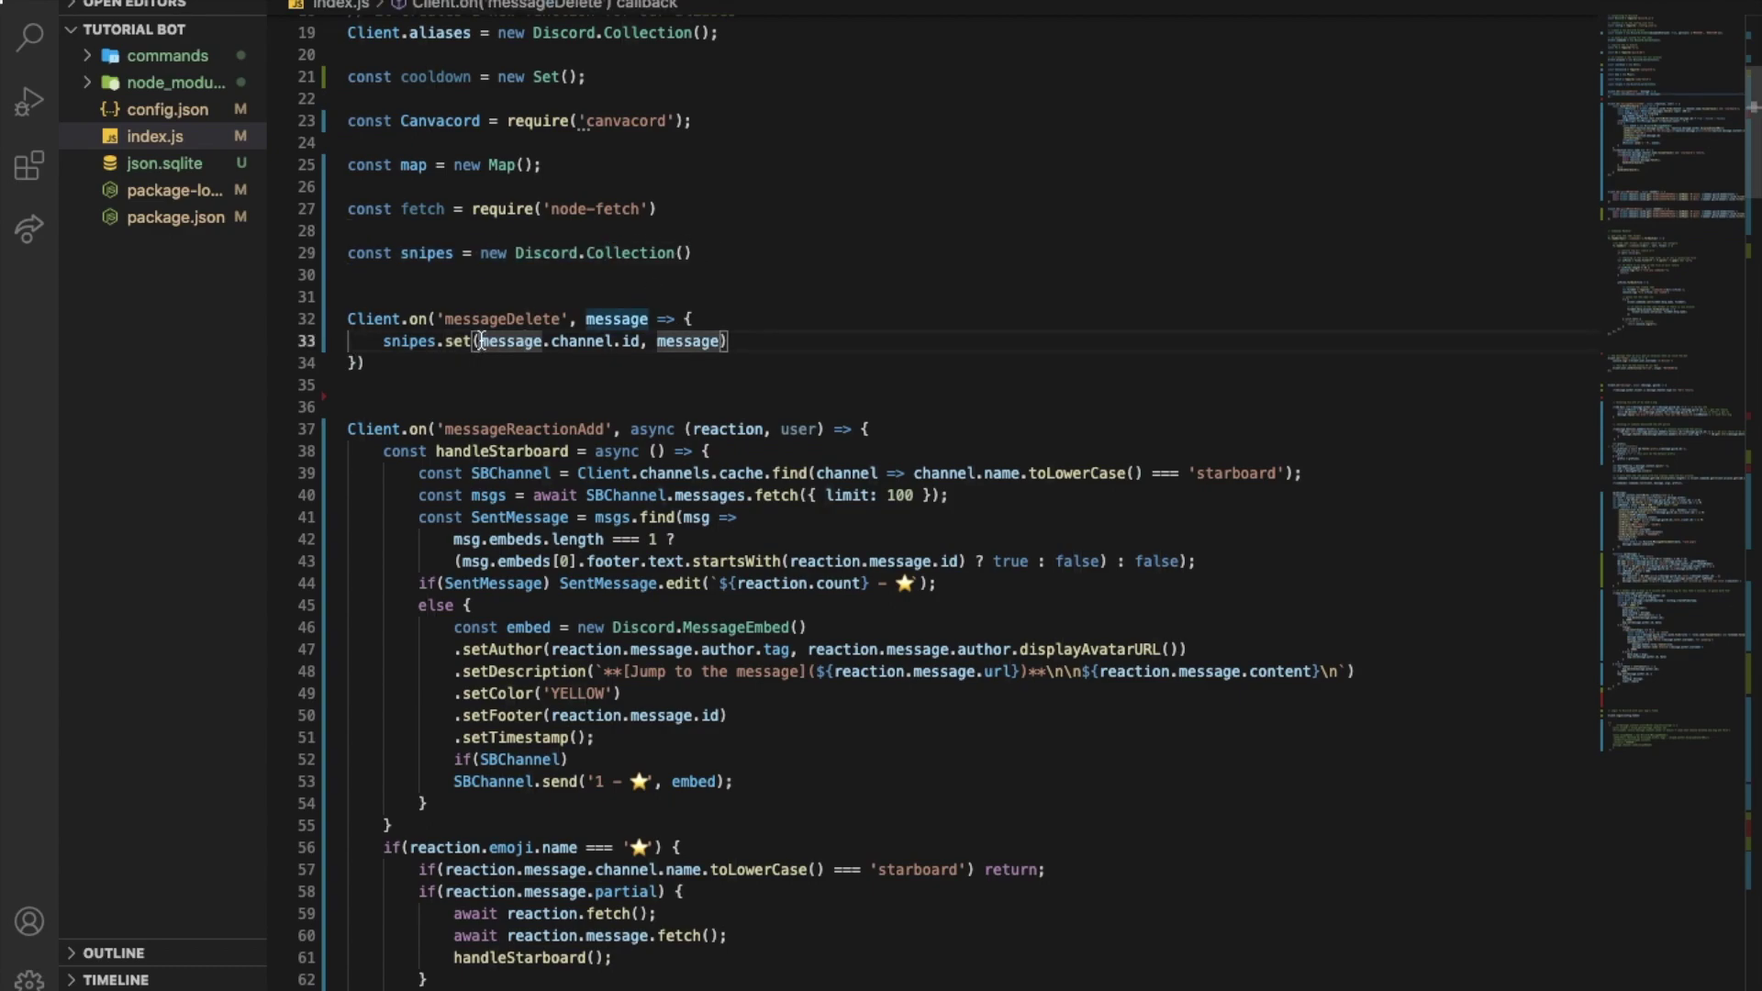
scroll(638, 339, down, 2)
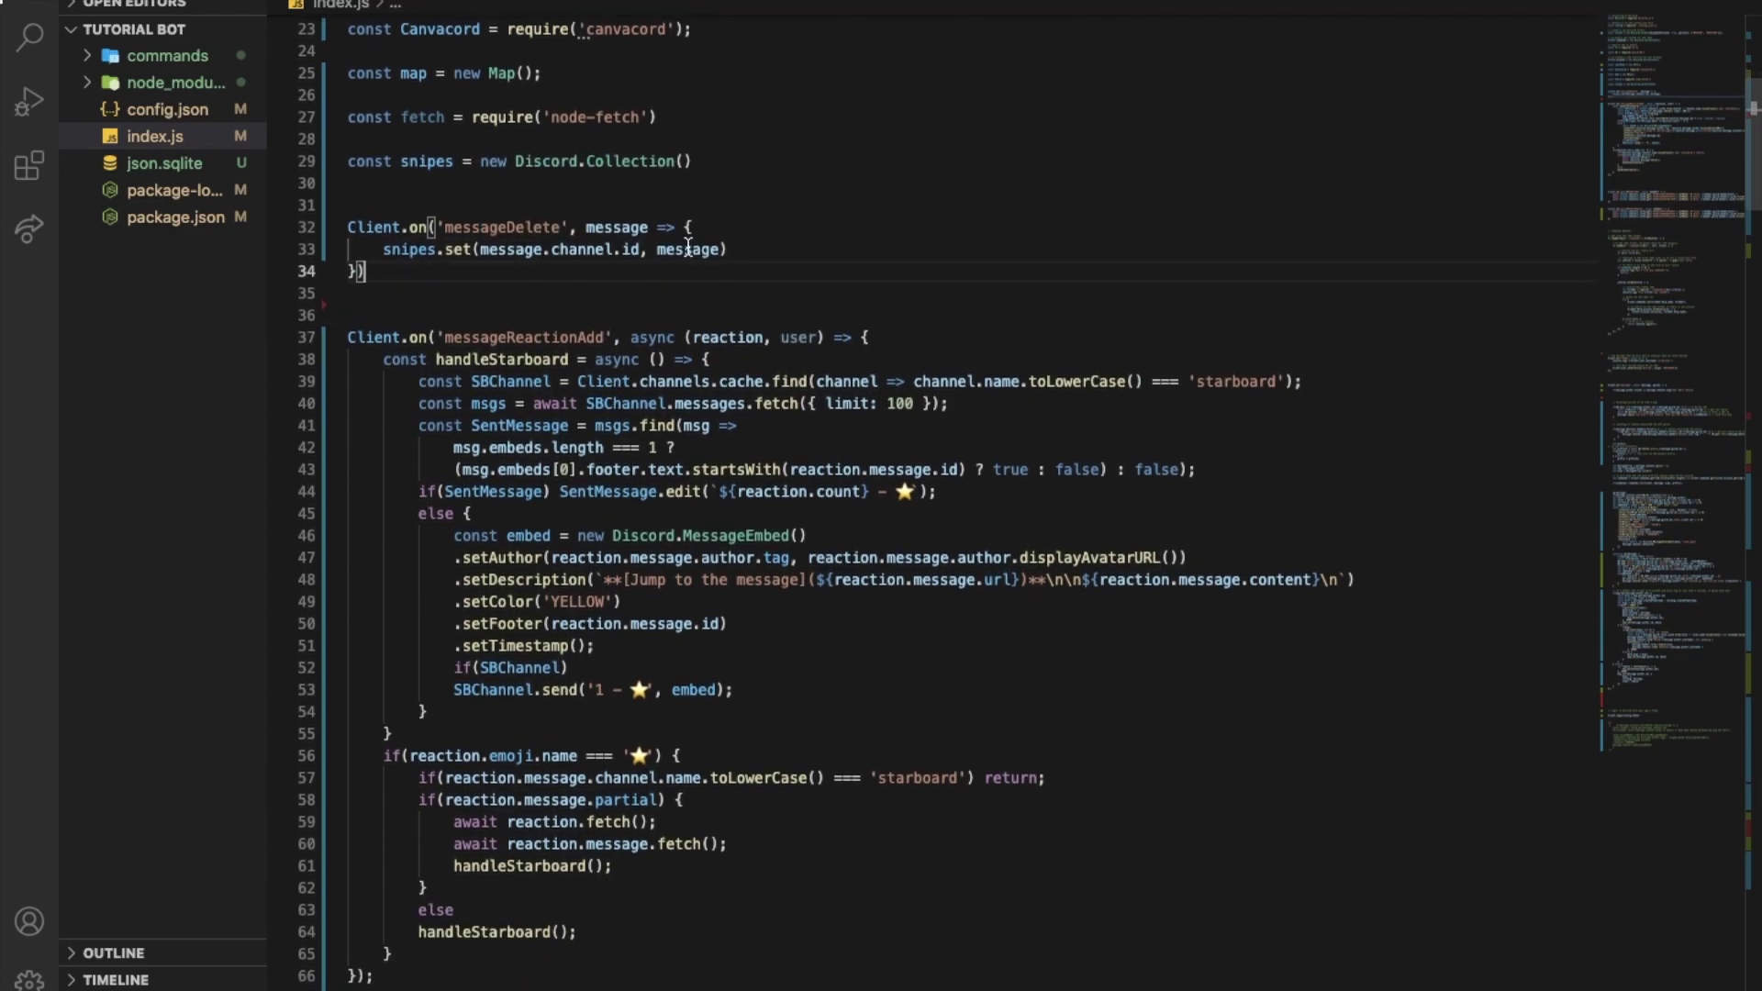
scroll(738, 422, down, 5)
scroll(738, 421, down, 12)
scroll(739, 422, down, 6)
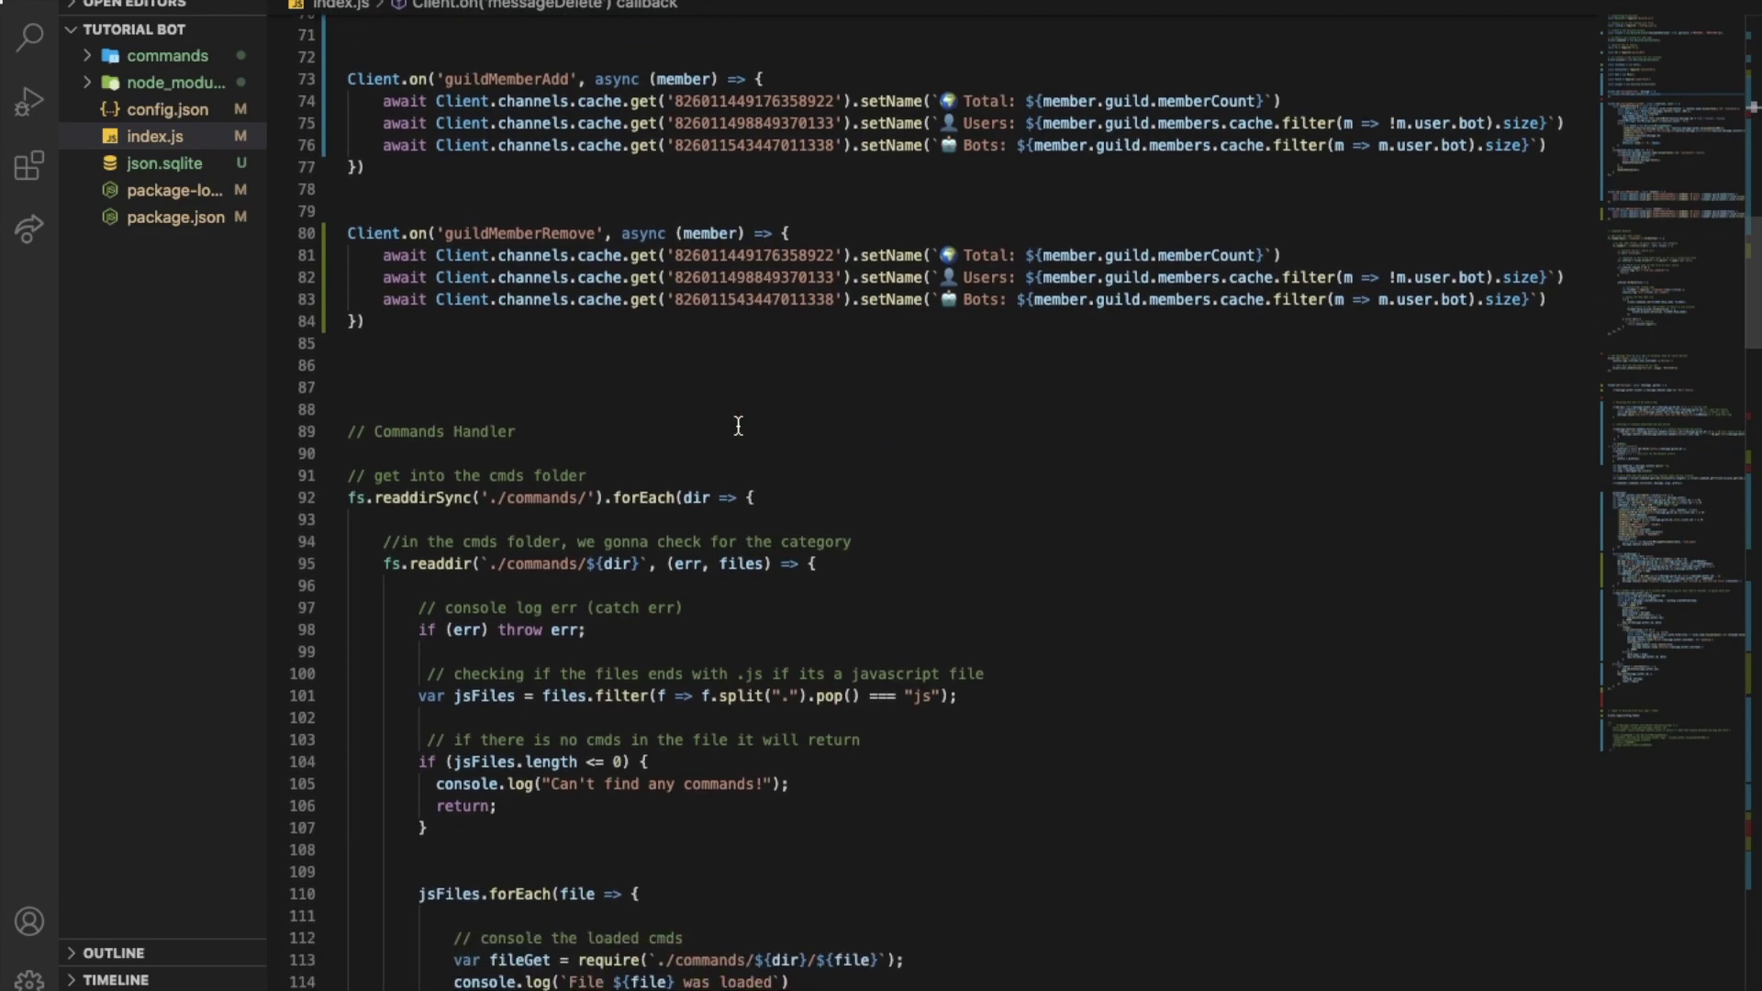
scroll(738, 426, down, 9)
scroll(738, 425, down, 2)
scroll(738, 425, down, 9)
scroll(661, 413, down, 5)
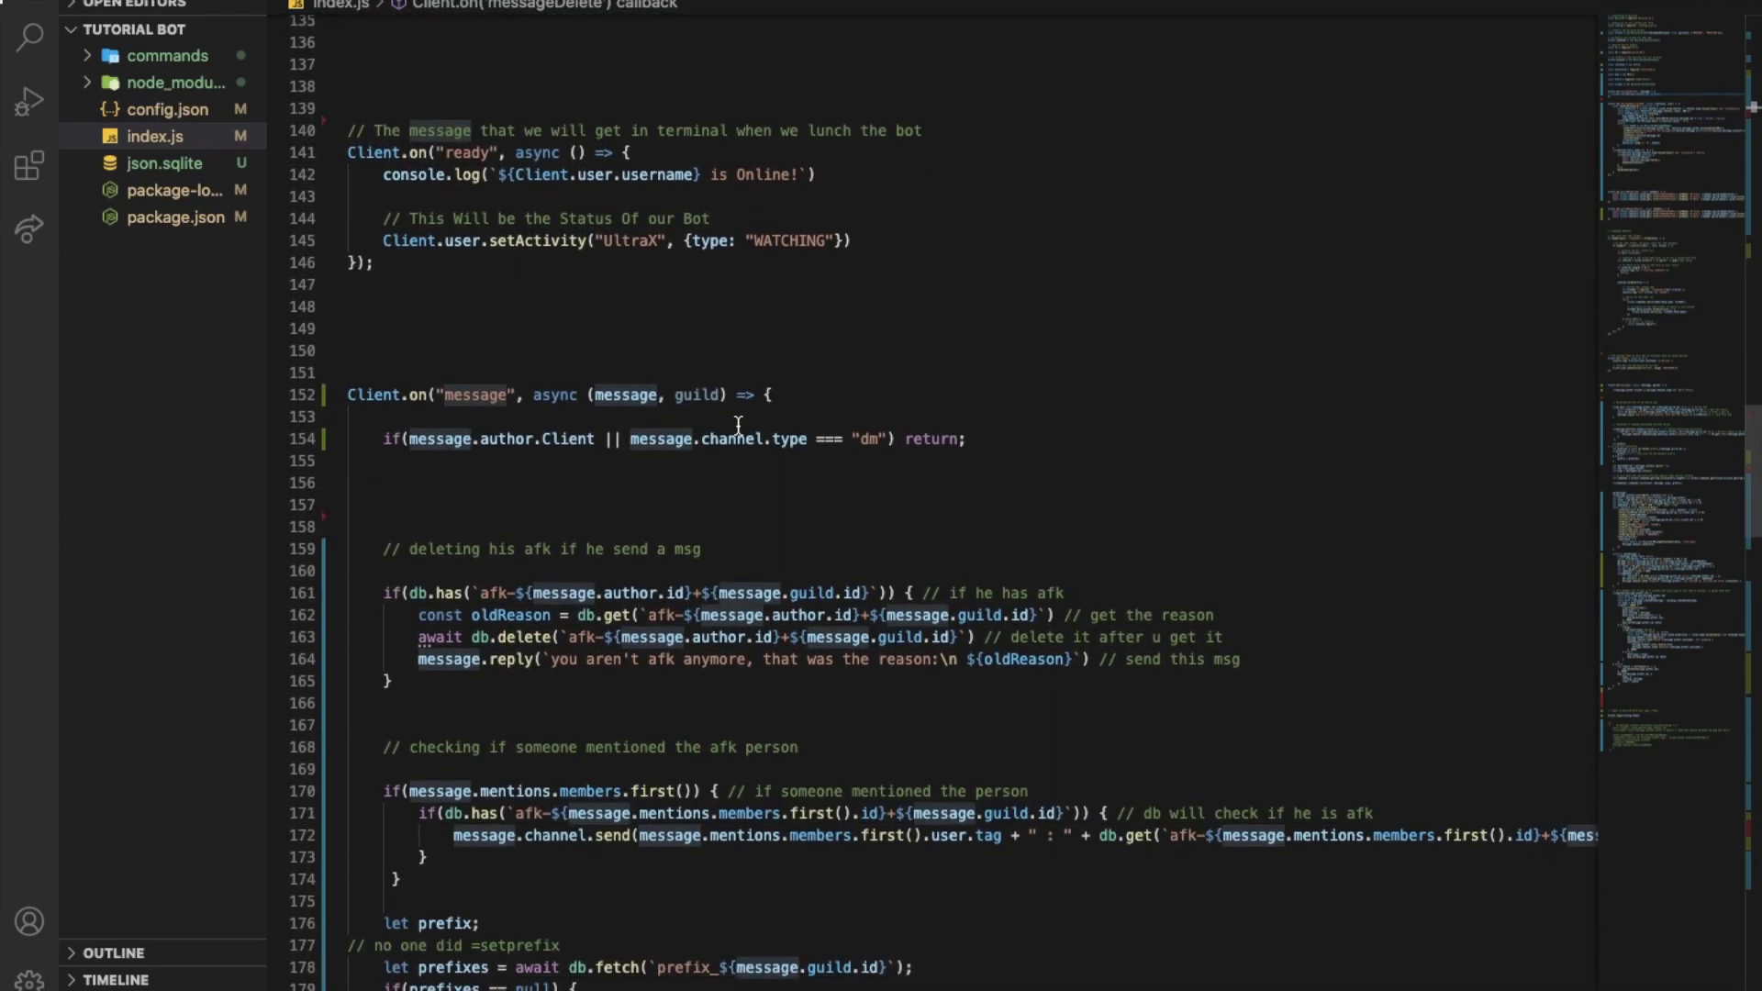
scroll(424, 391, down, 1)
- Locate the message event handler on line 152 and add blank lines above xp(message)
drag(347, 376, 782, 398)
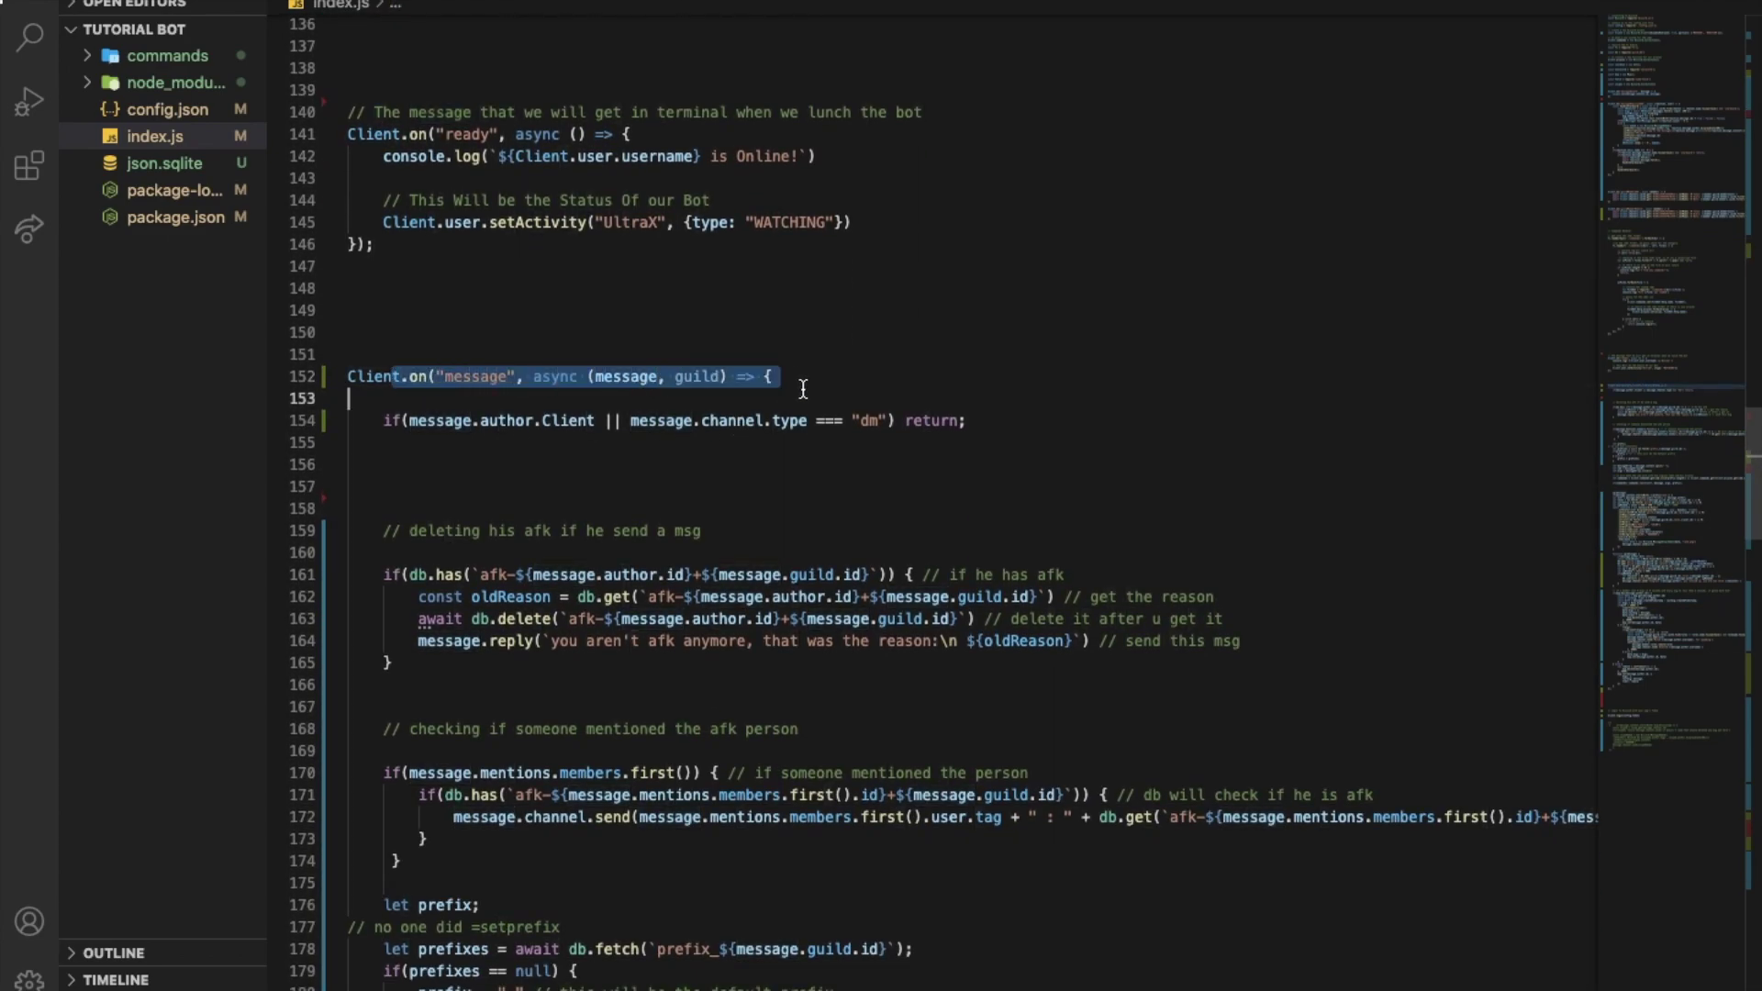
click(772, 398)
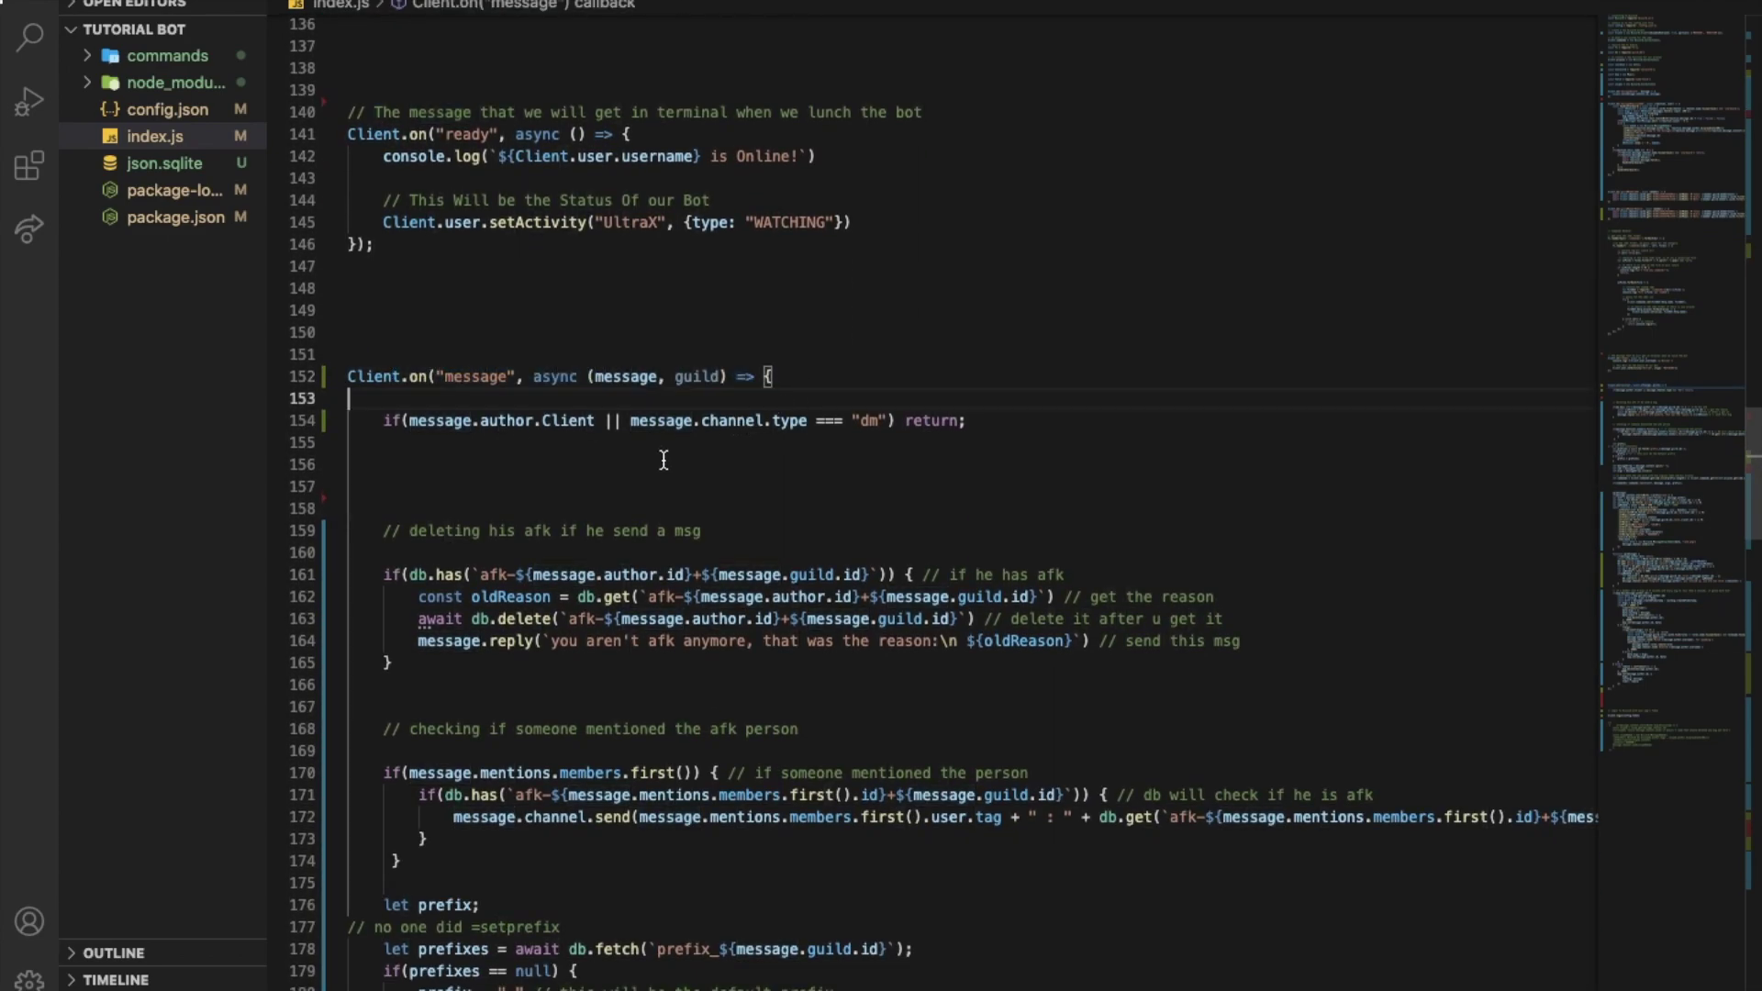
click(493, 377)
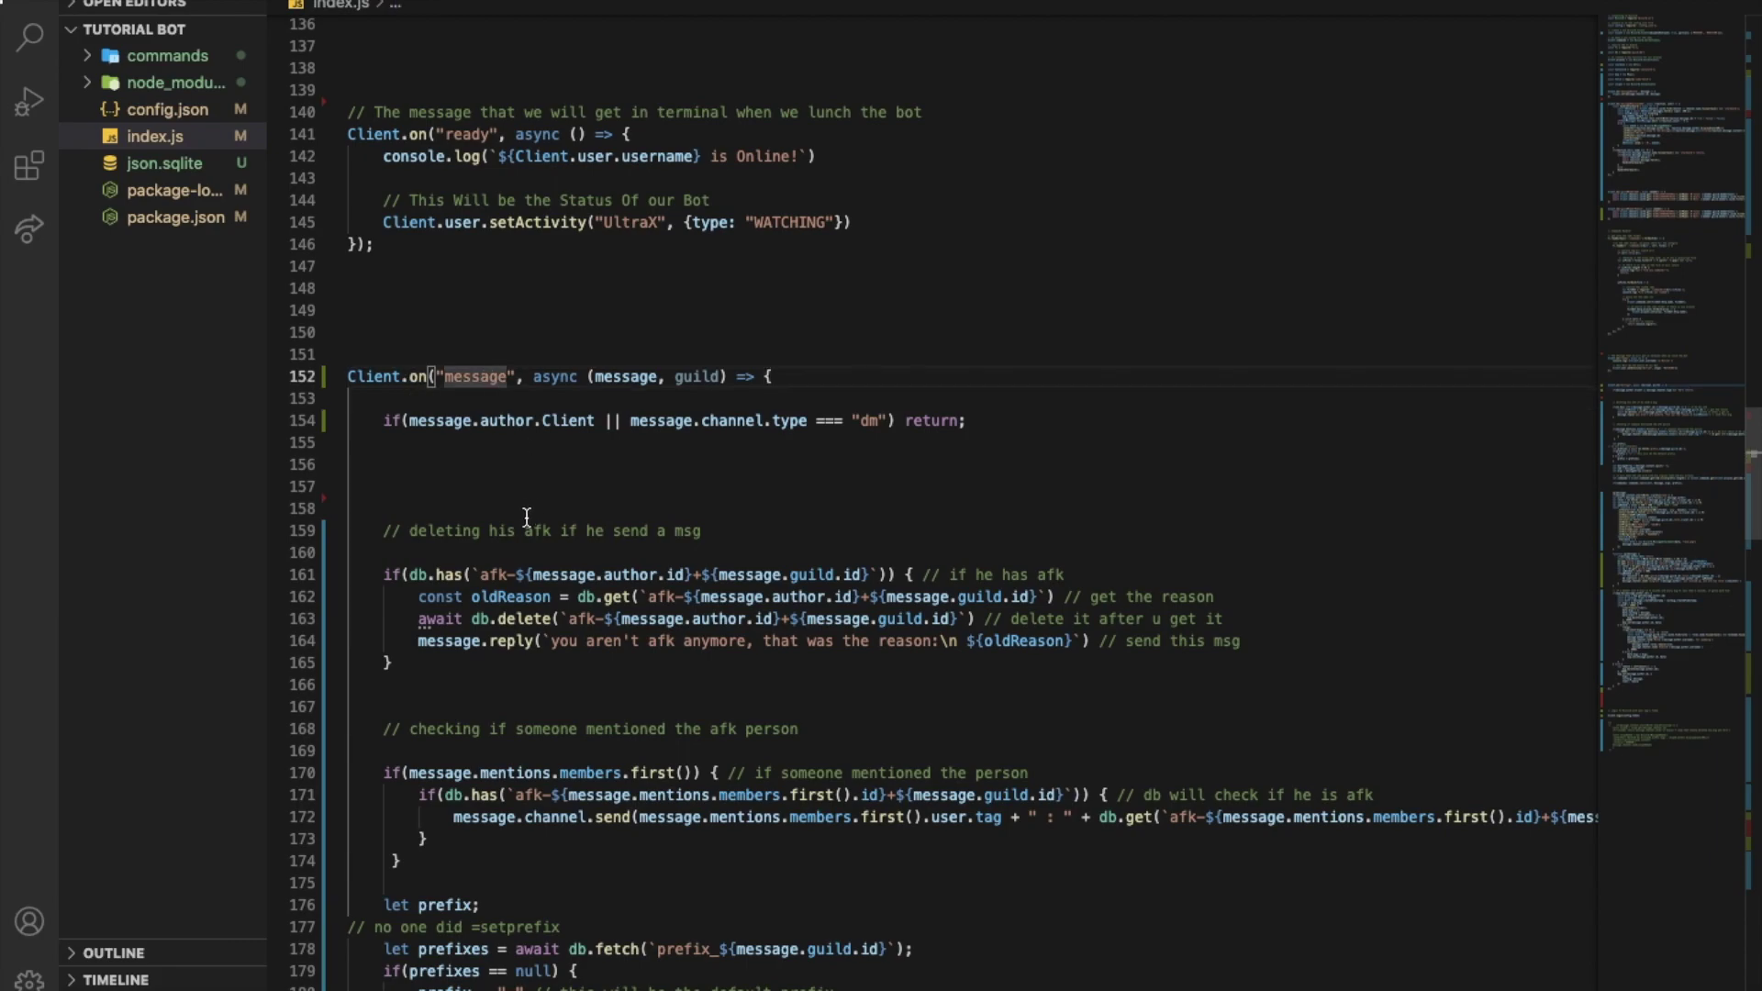
scroll(524, 517, down, 1)
scroll(598, 438, down, 5)
scroll(598, 438, down, 4)
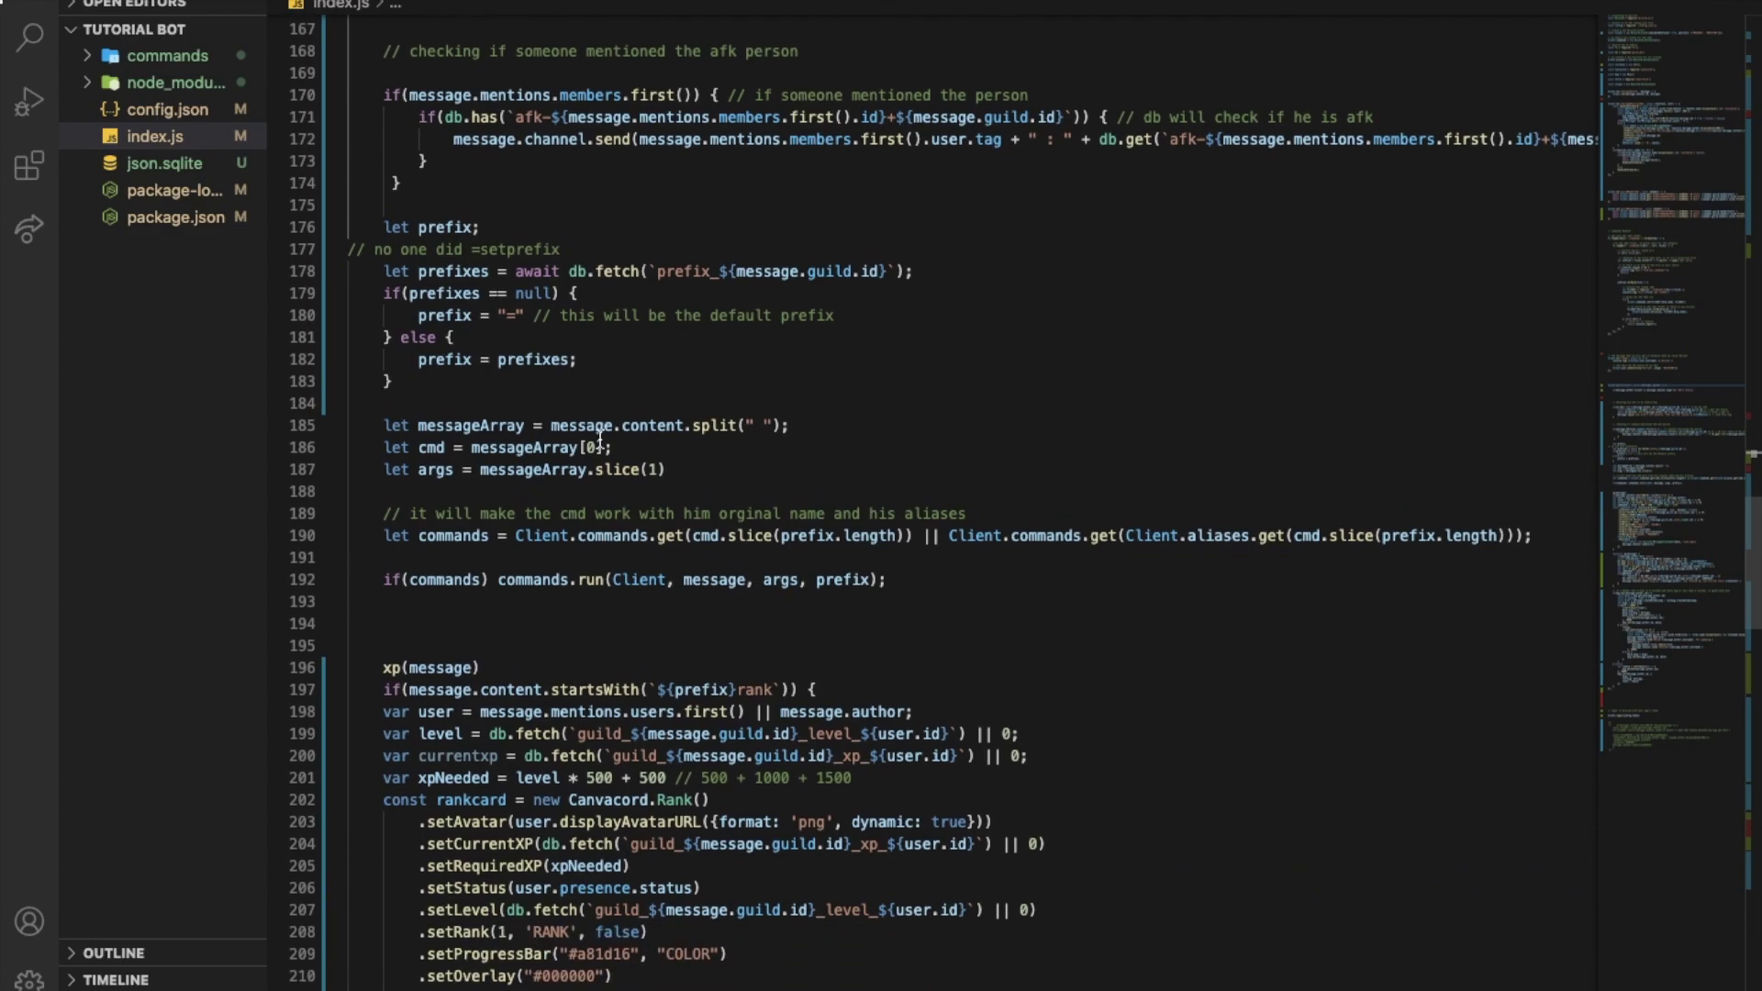
scroll(600, 437, down, 1)
scroll(602, 439, down, 1)
click(524, 490)
key(Return)
key(Return)
key(Return)
key(Return)
- Write if(message.content.startsWith(`${prefix}snipe`)) on empty line 196
click(523, 533)
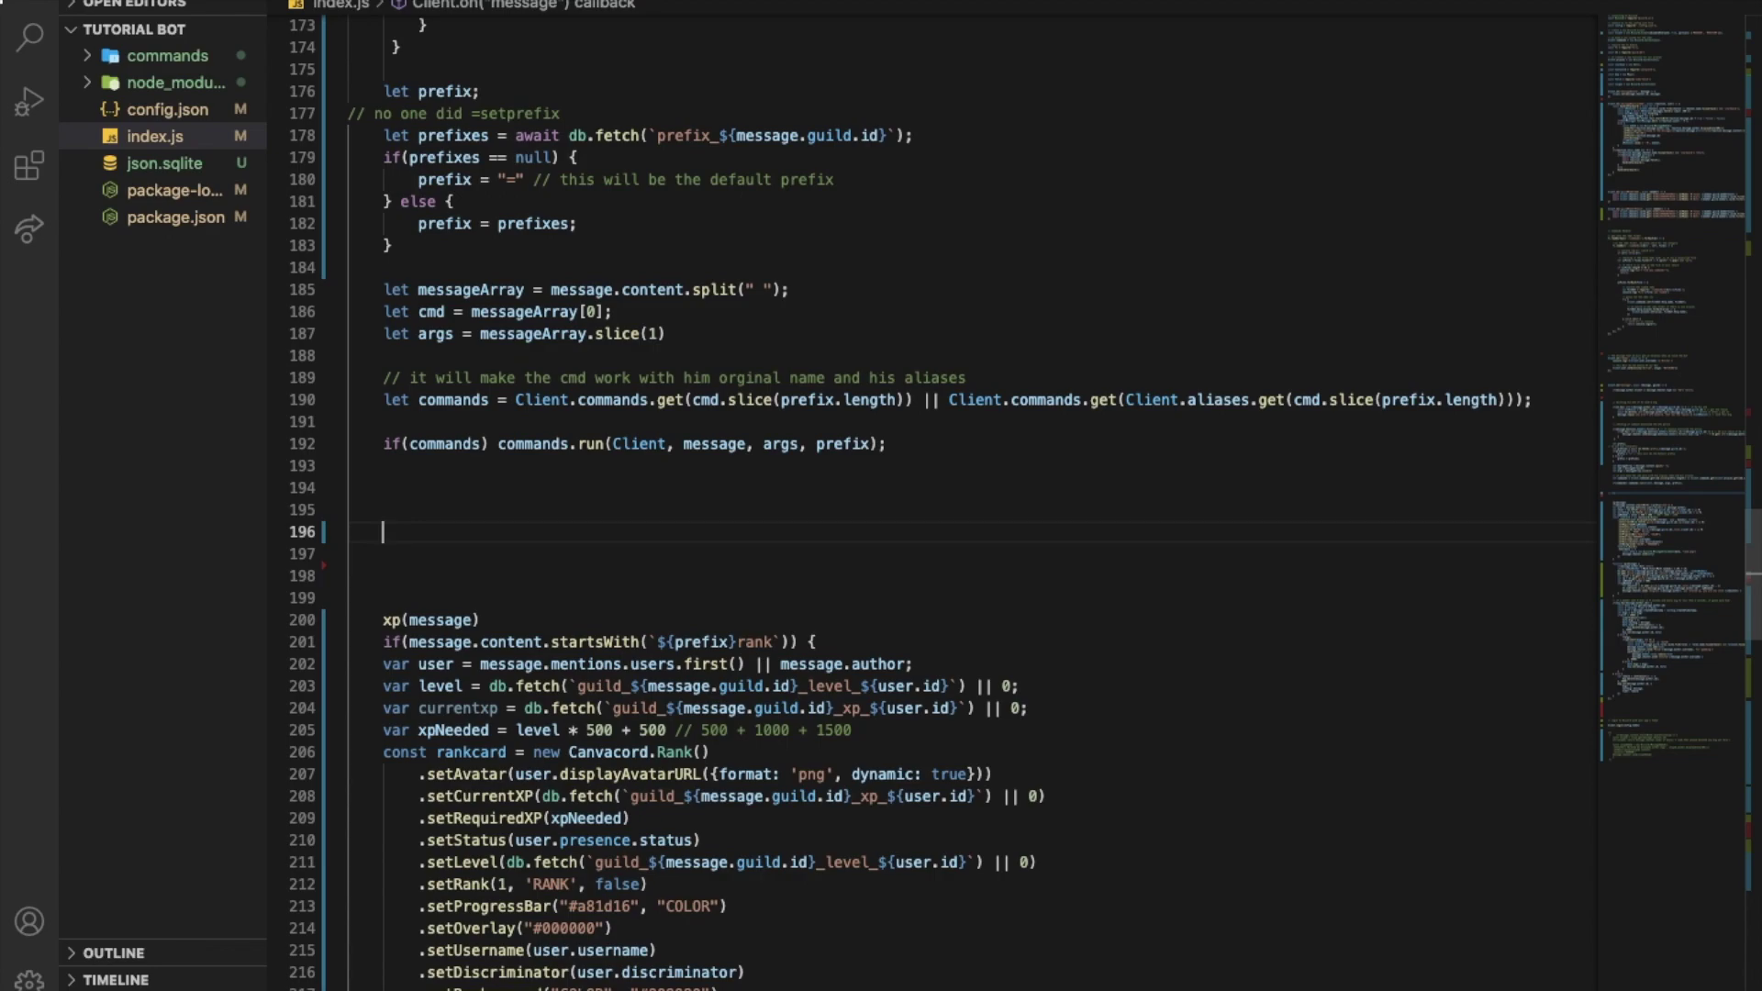
text(if)
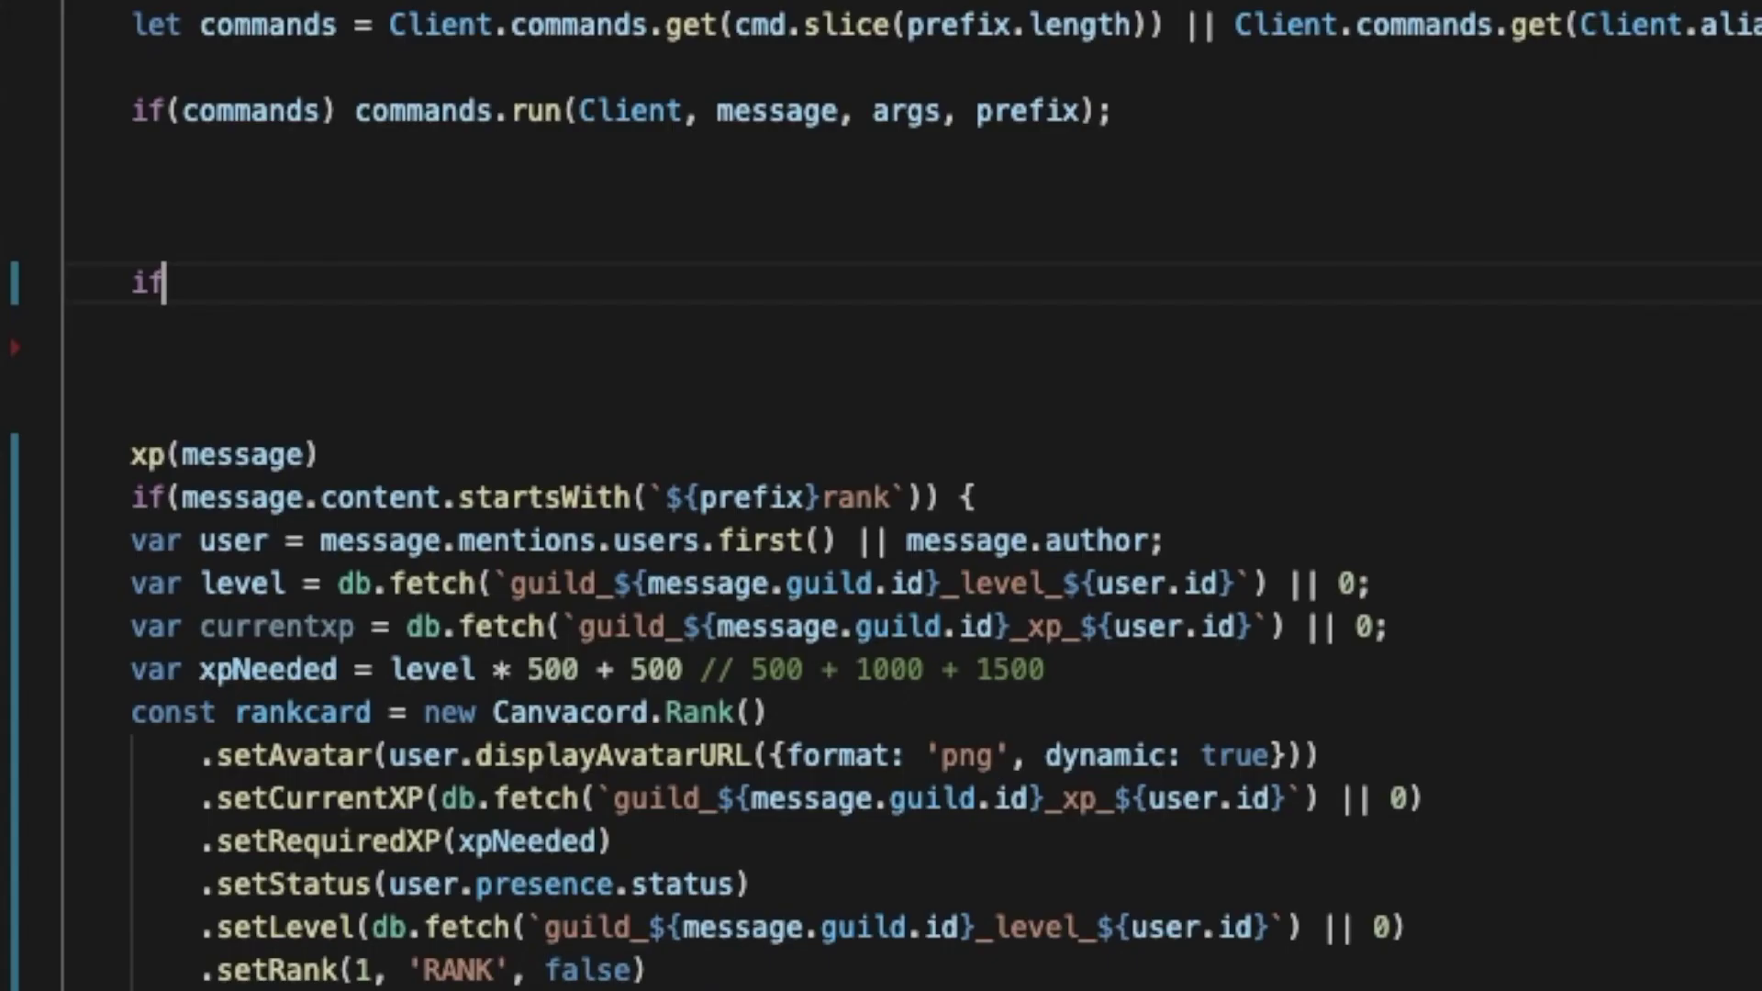
text((message)
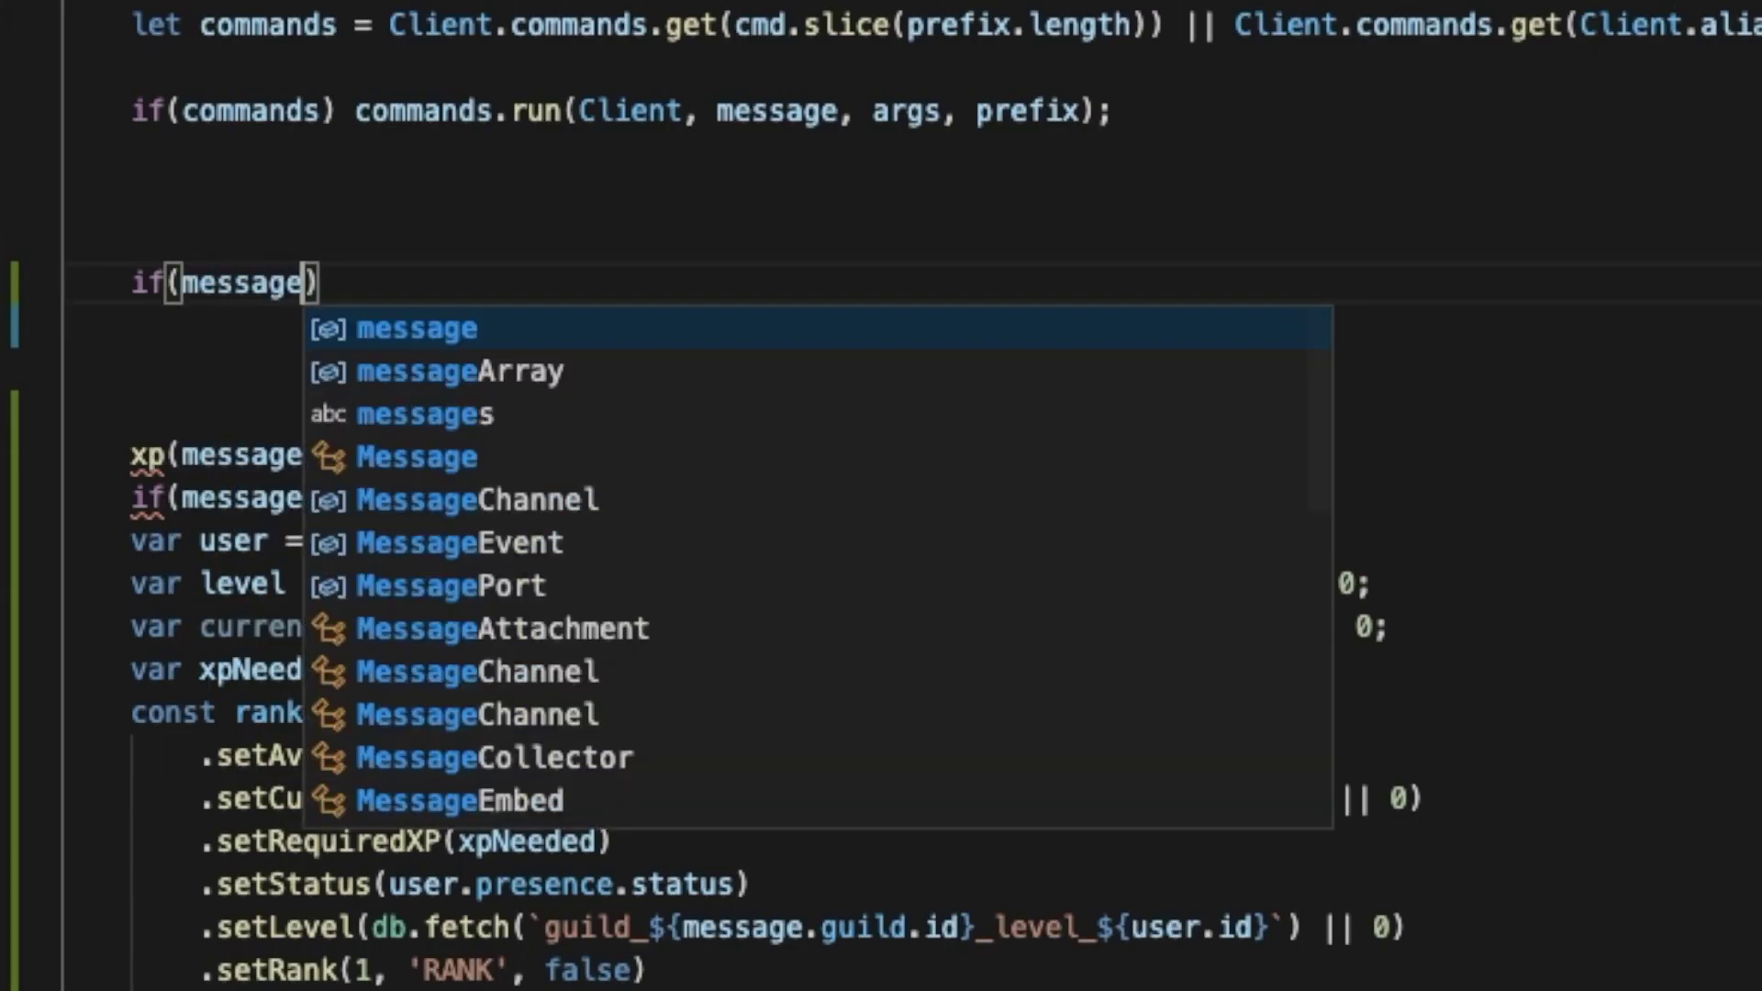
text(.content.s)
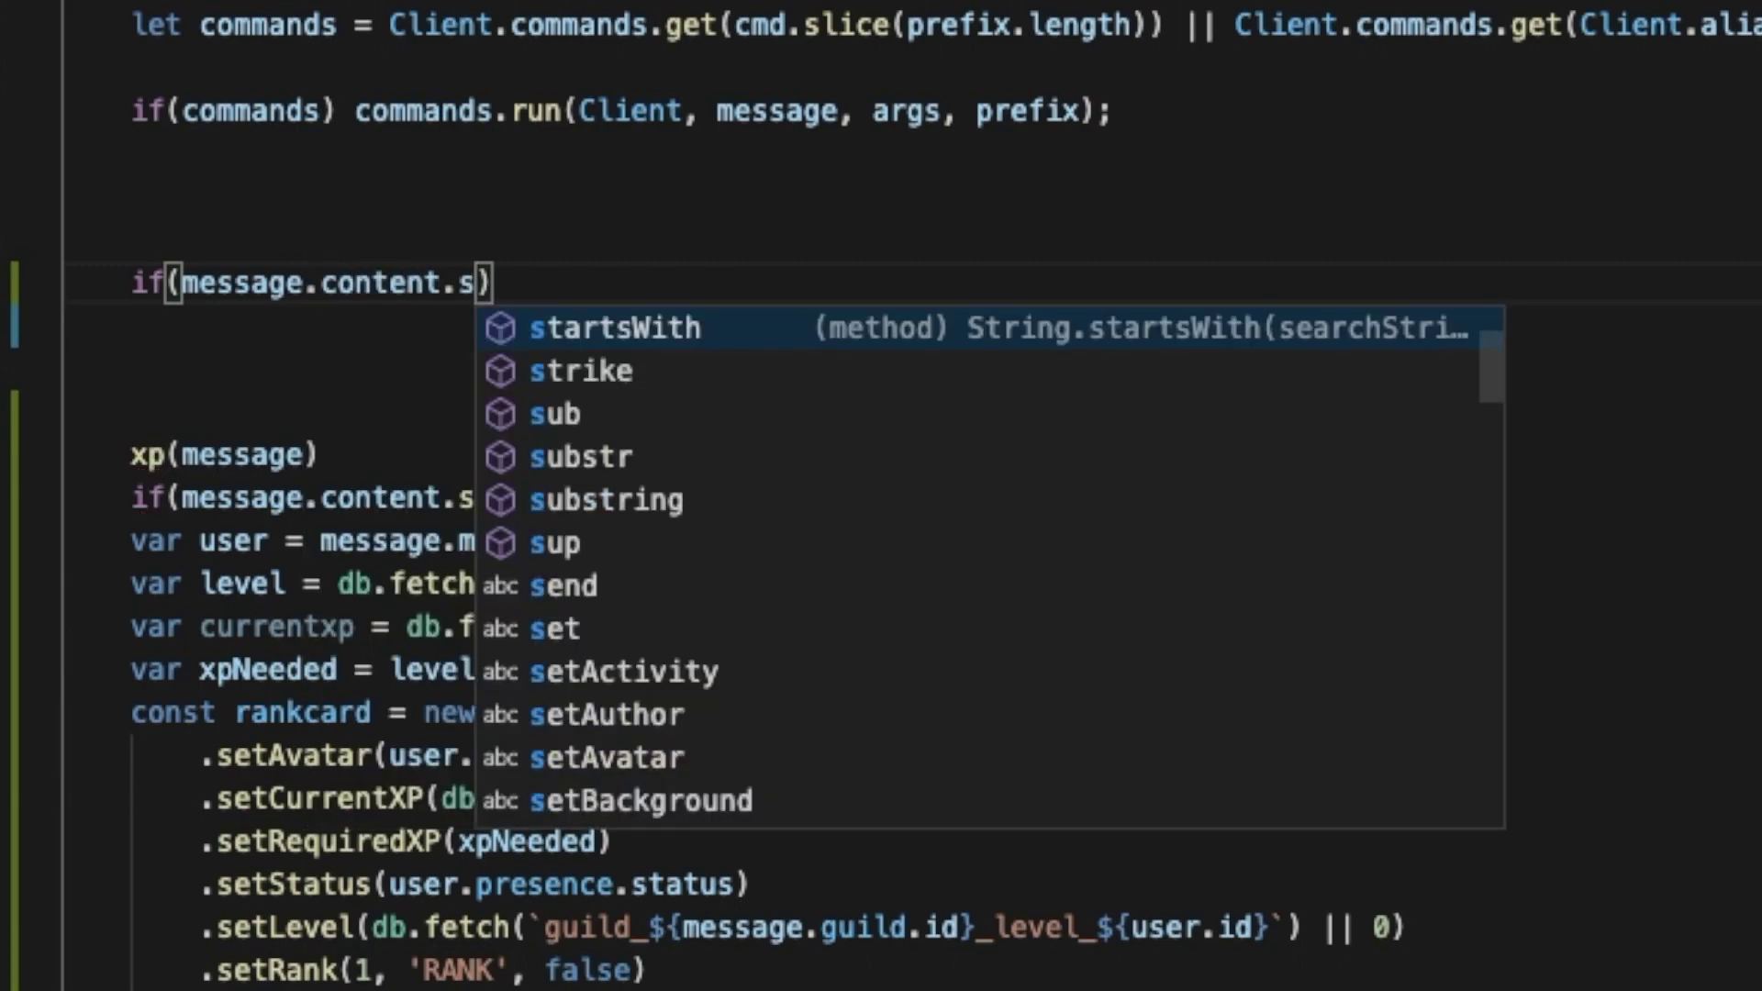
key(Return)
text(()
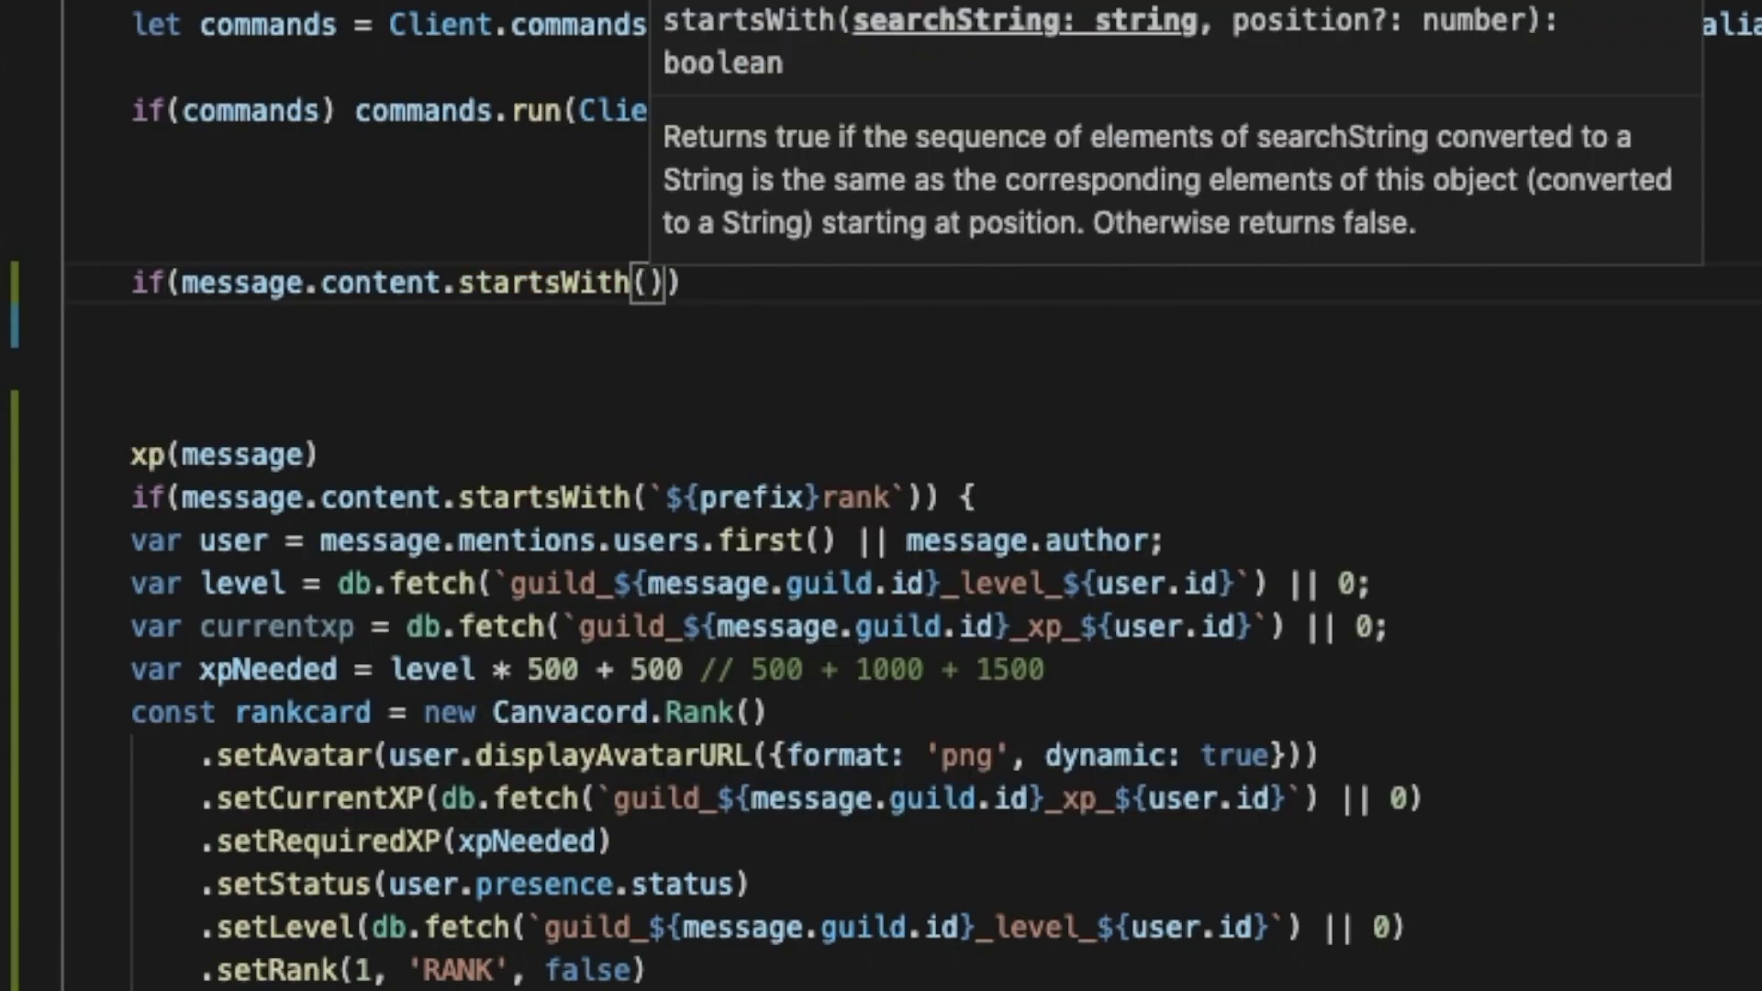
text(`)
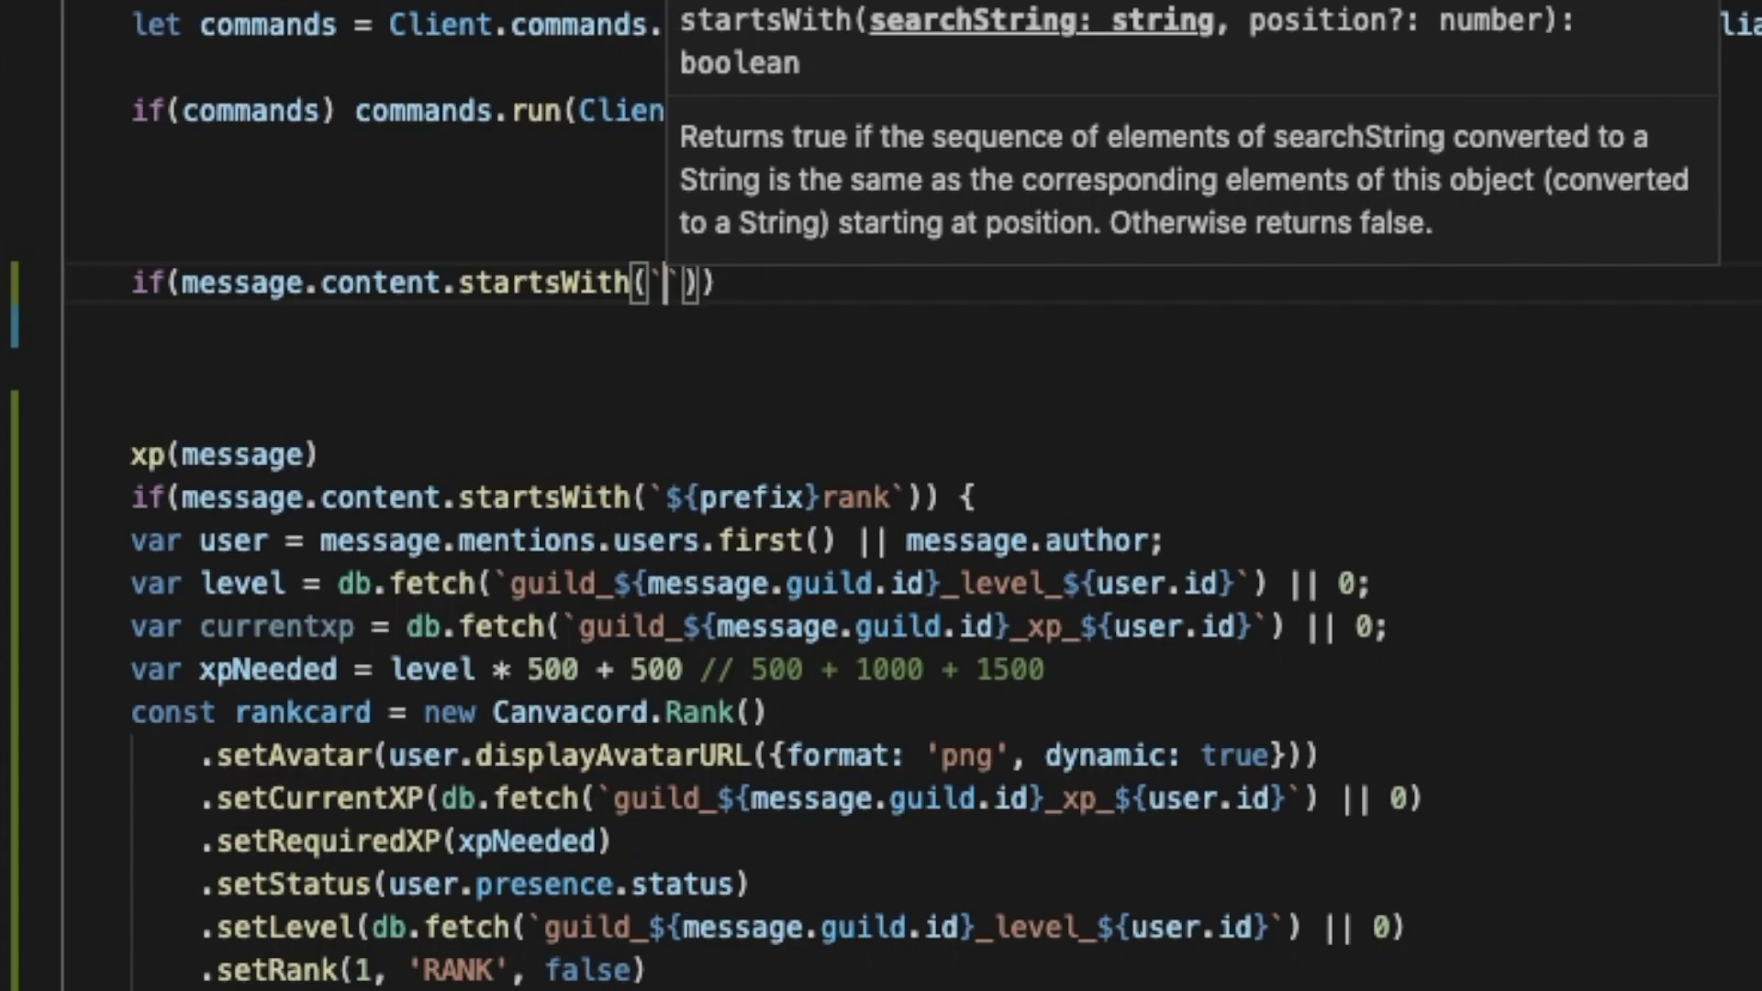
text(${)
key(BackSpace)
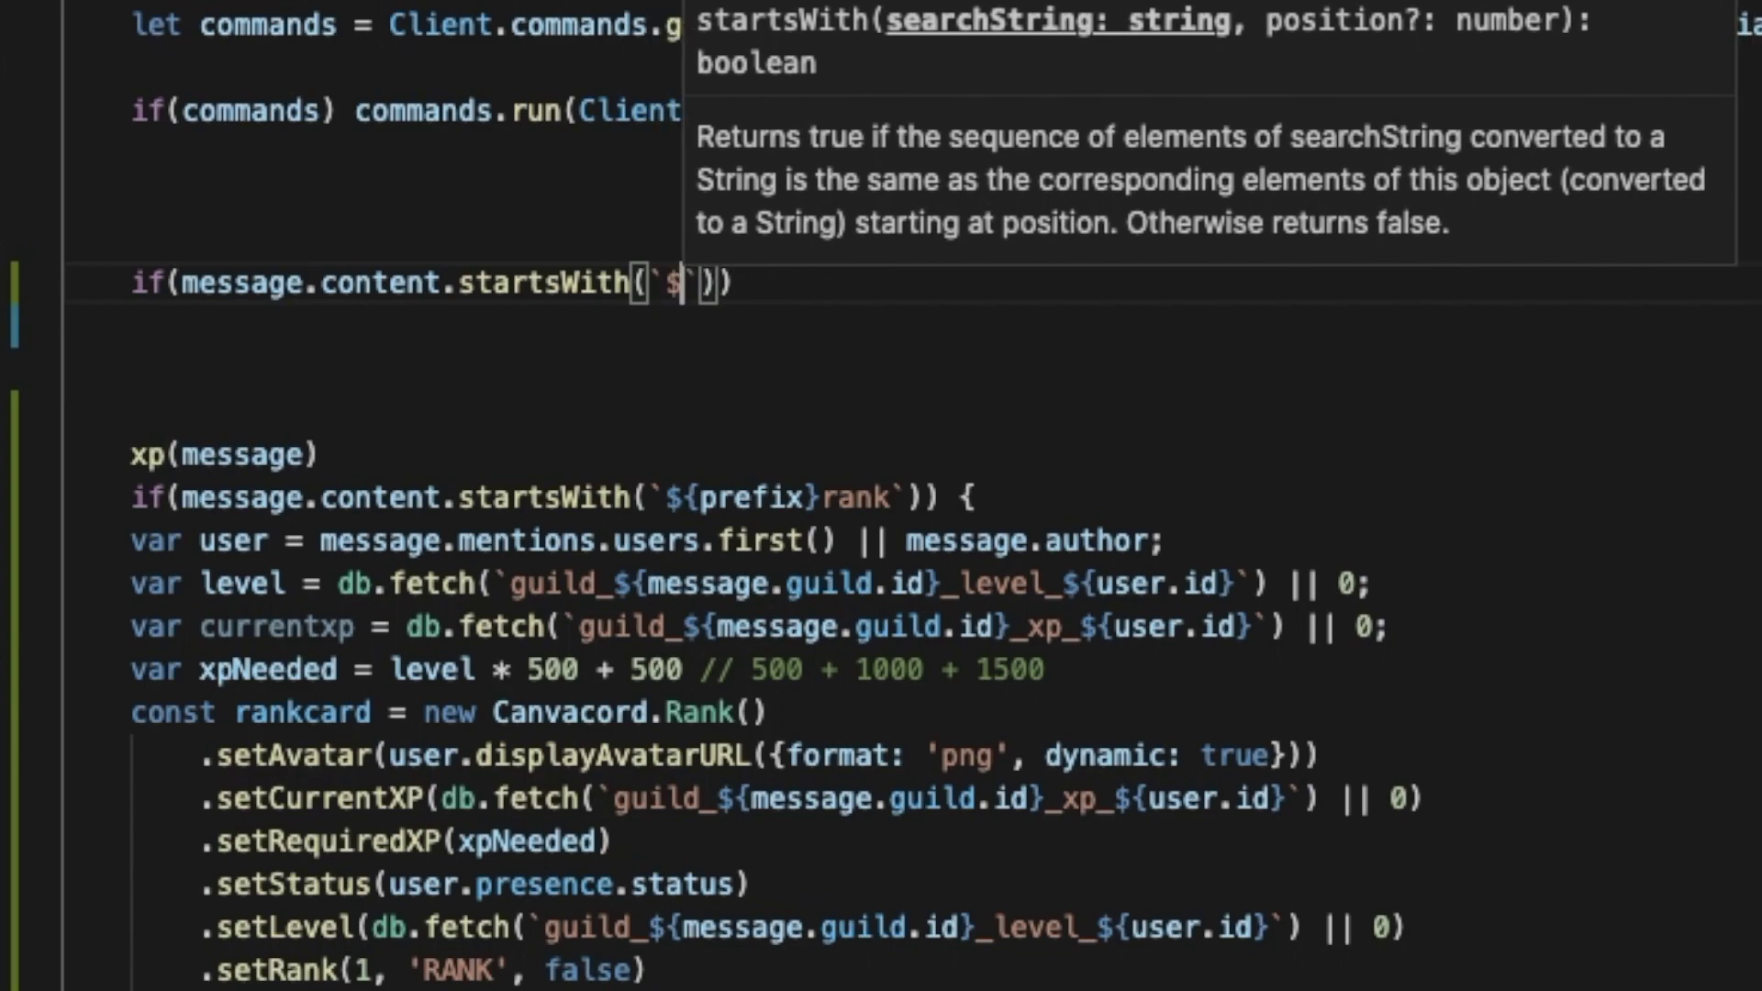
text({prefix}snipe)
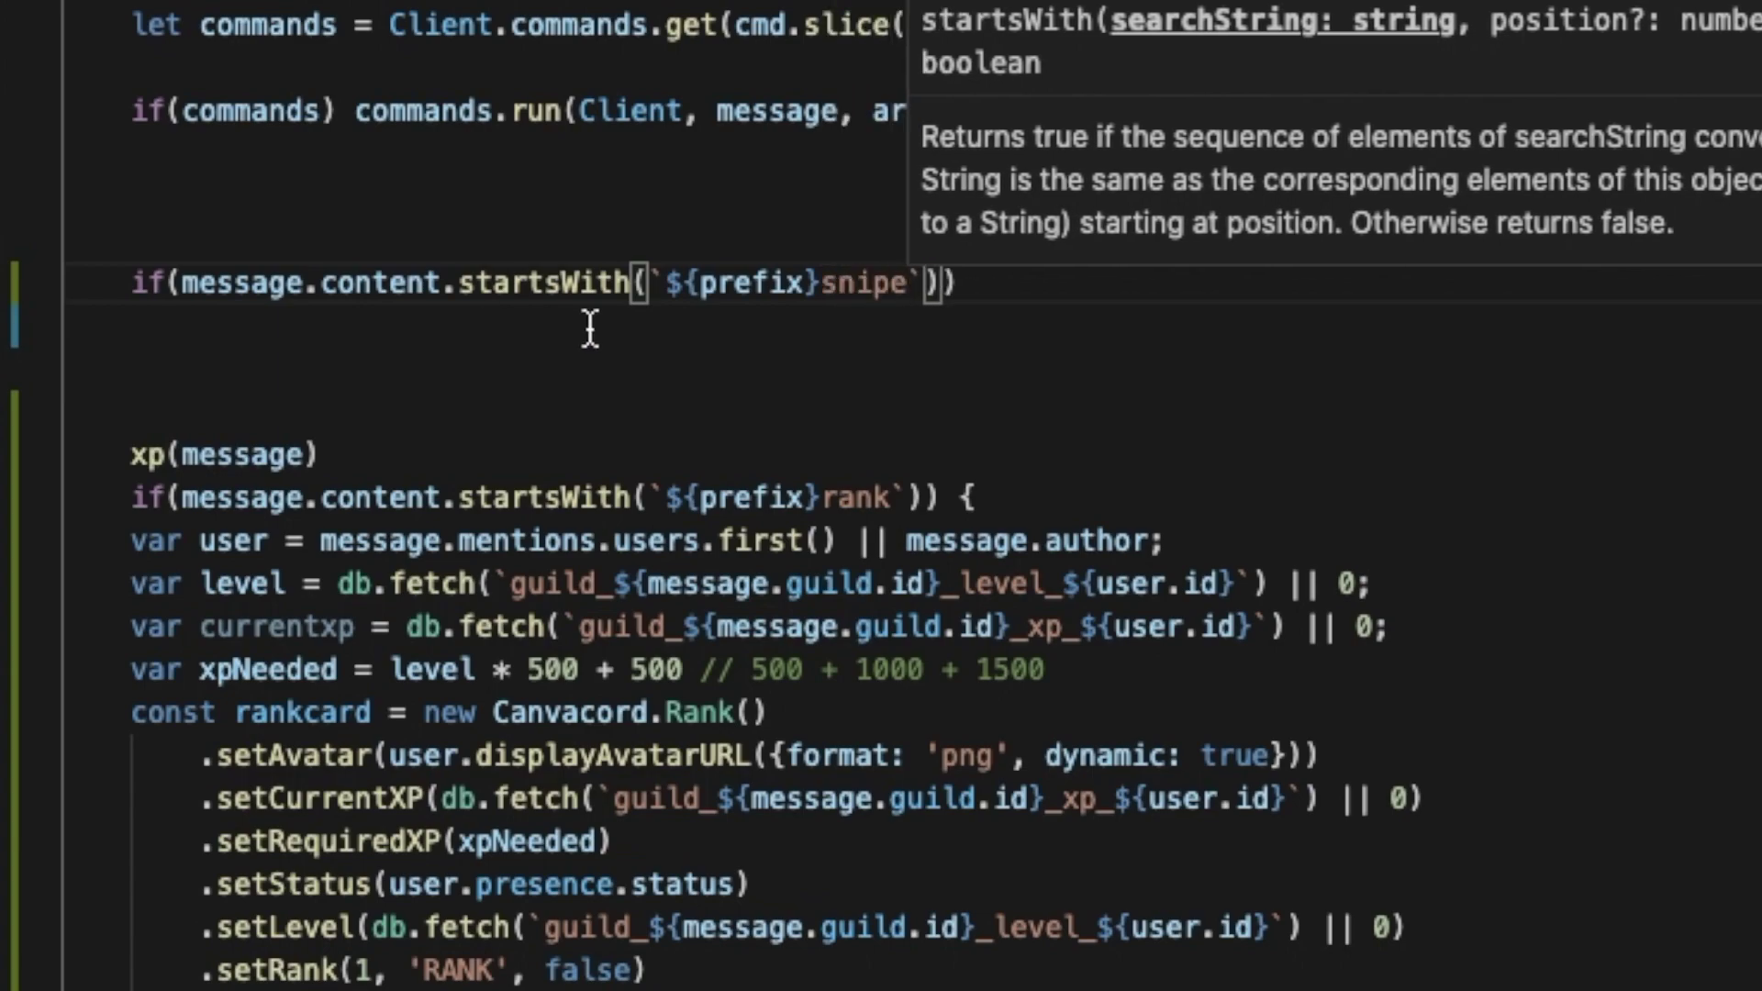
click(627, 282)
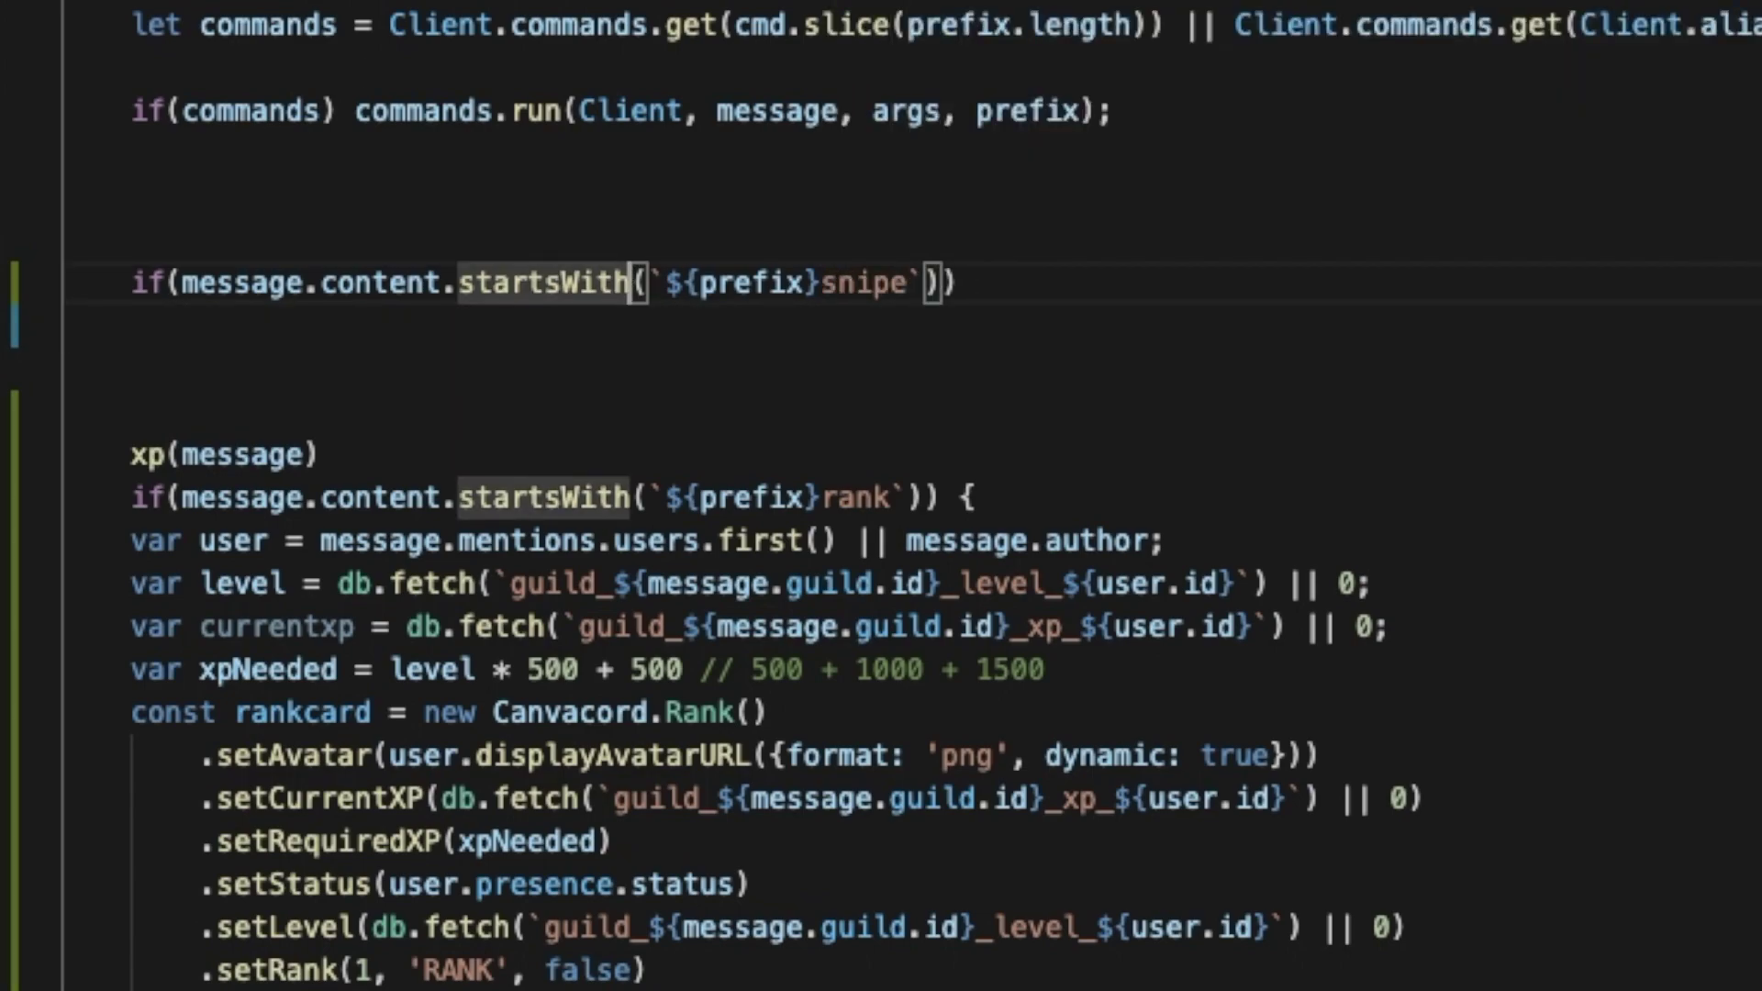
- Add ', snipes' to the commands.run arguments, then remove it again
click(1101, 108)
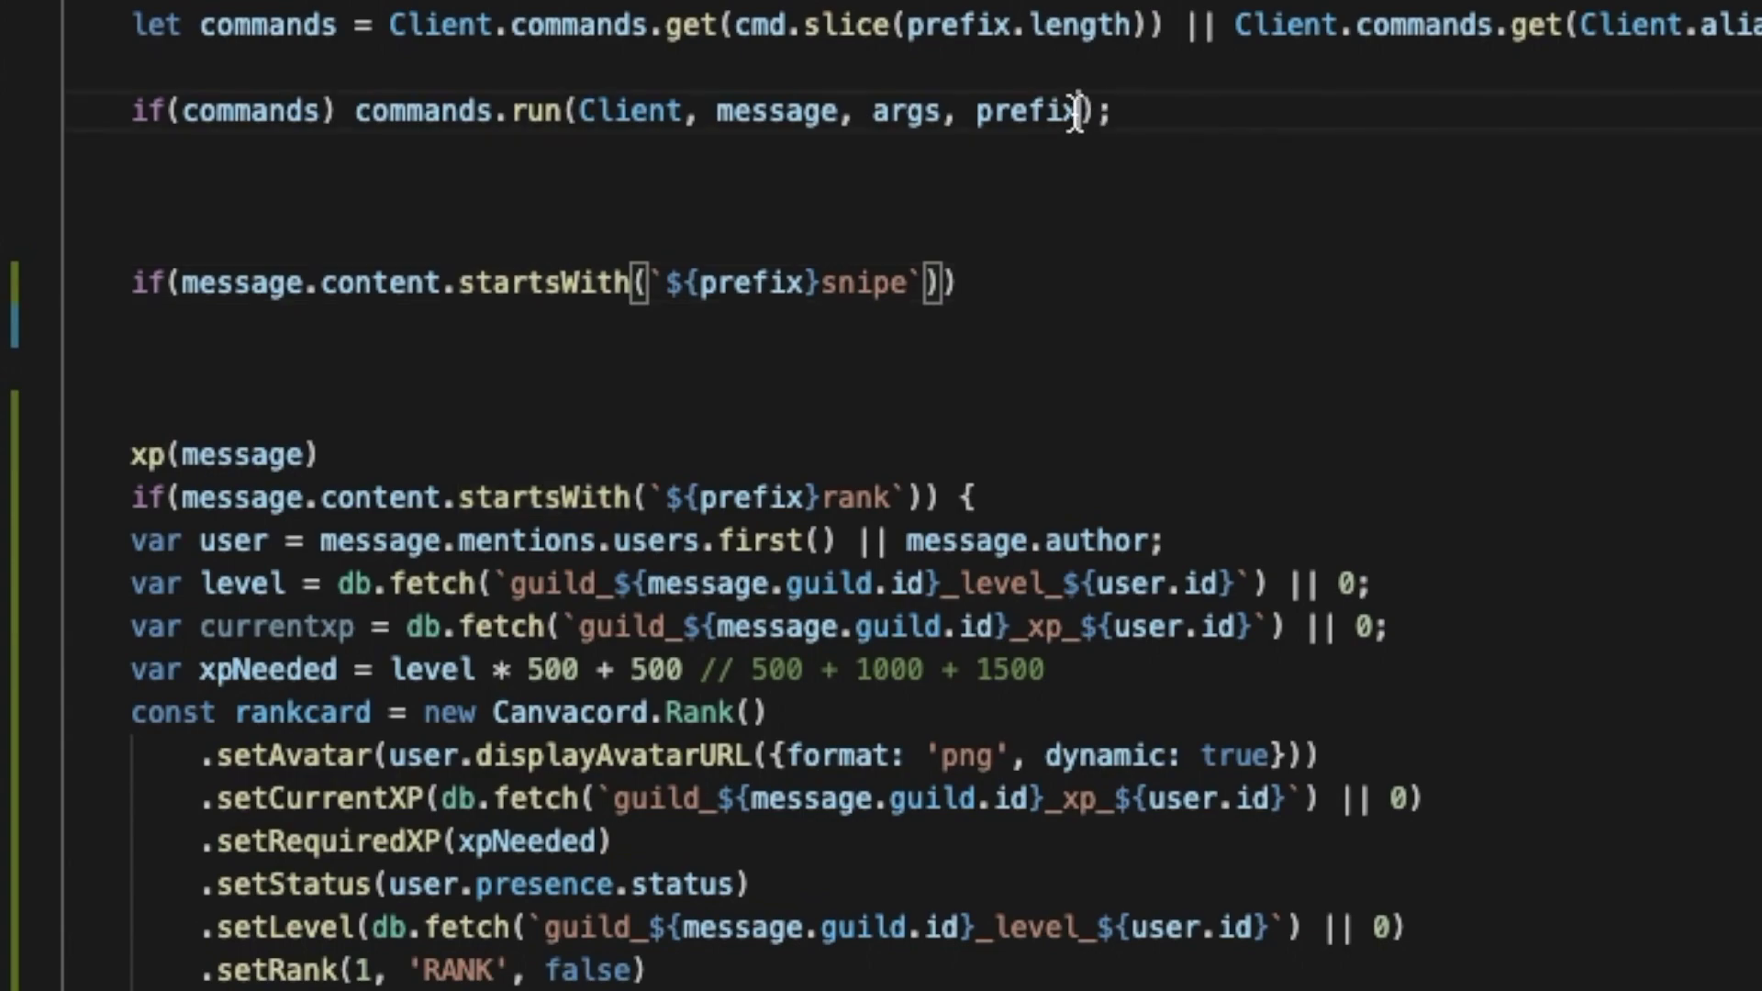
text(, snipe)
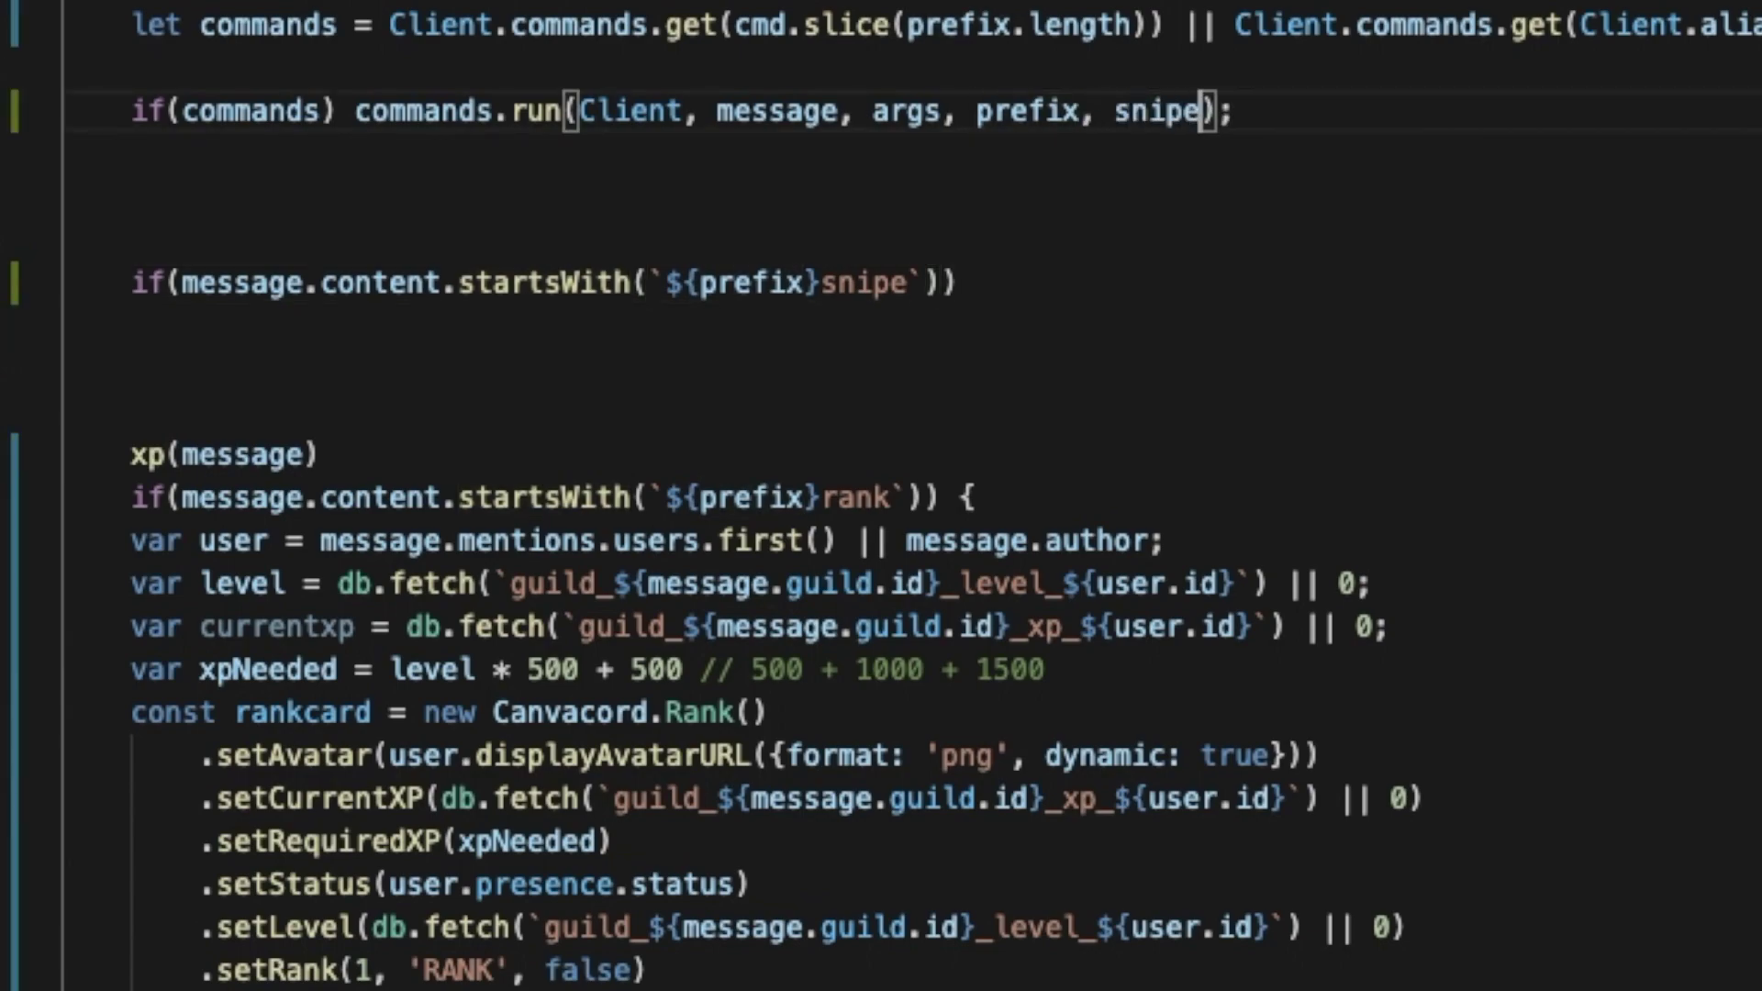
text(s)
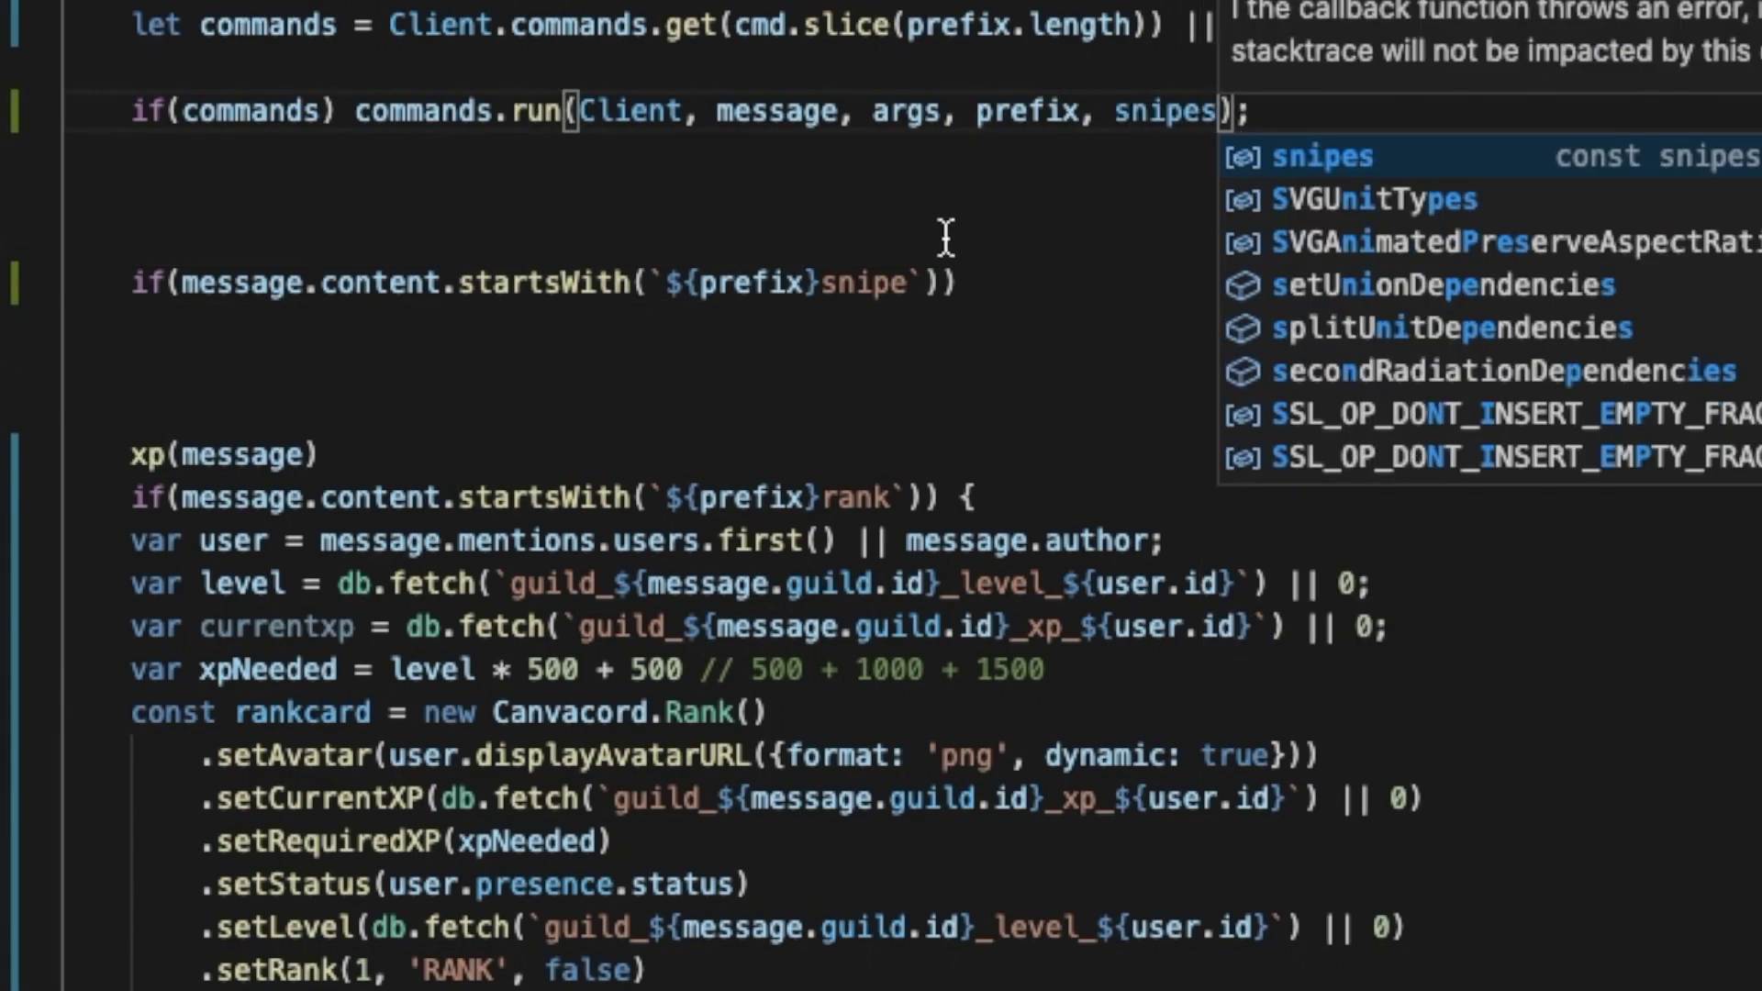
click(1141, 114)
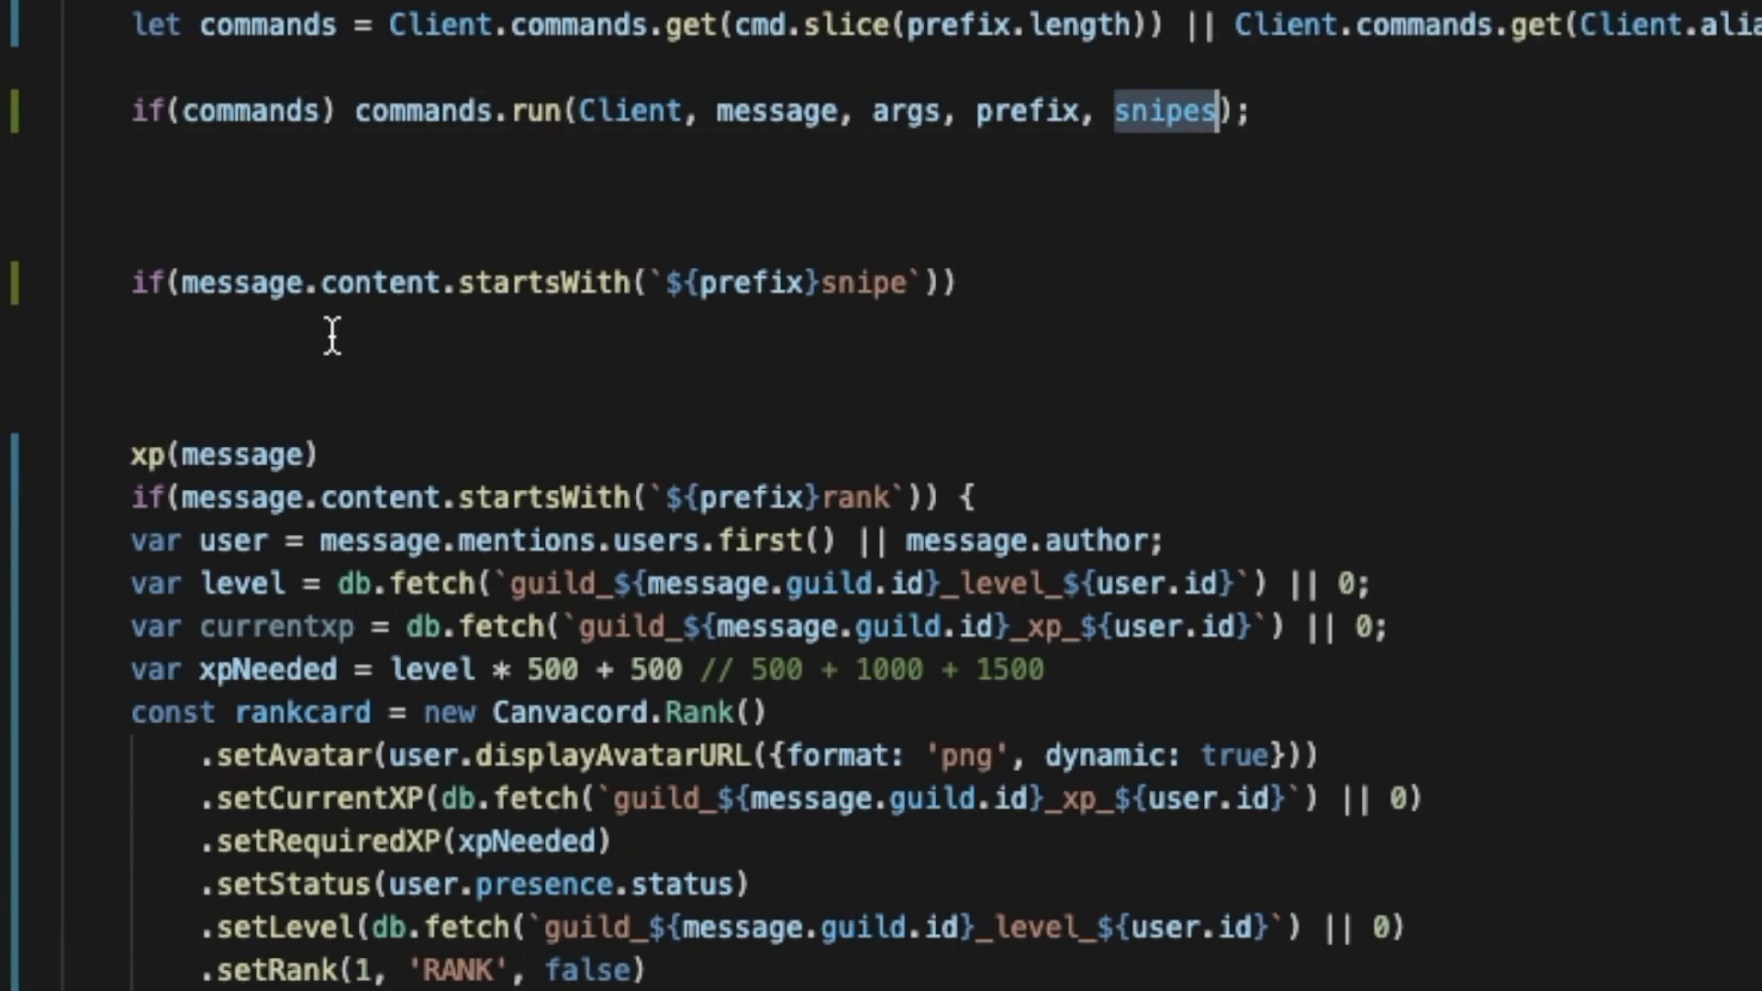
drag(134, 283, 1070, 299)
scroll(1070, 300, up, 2)
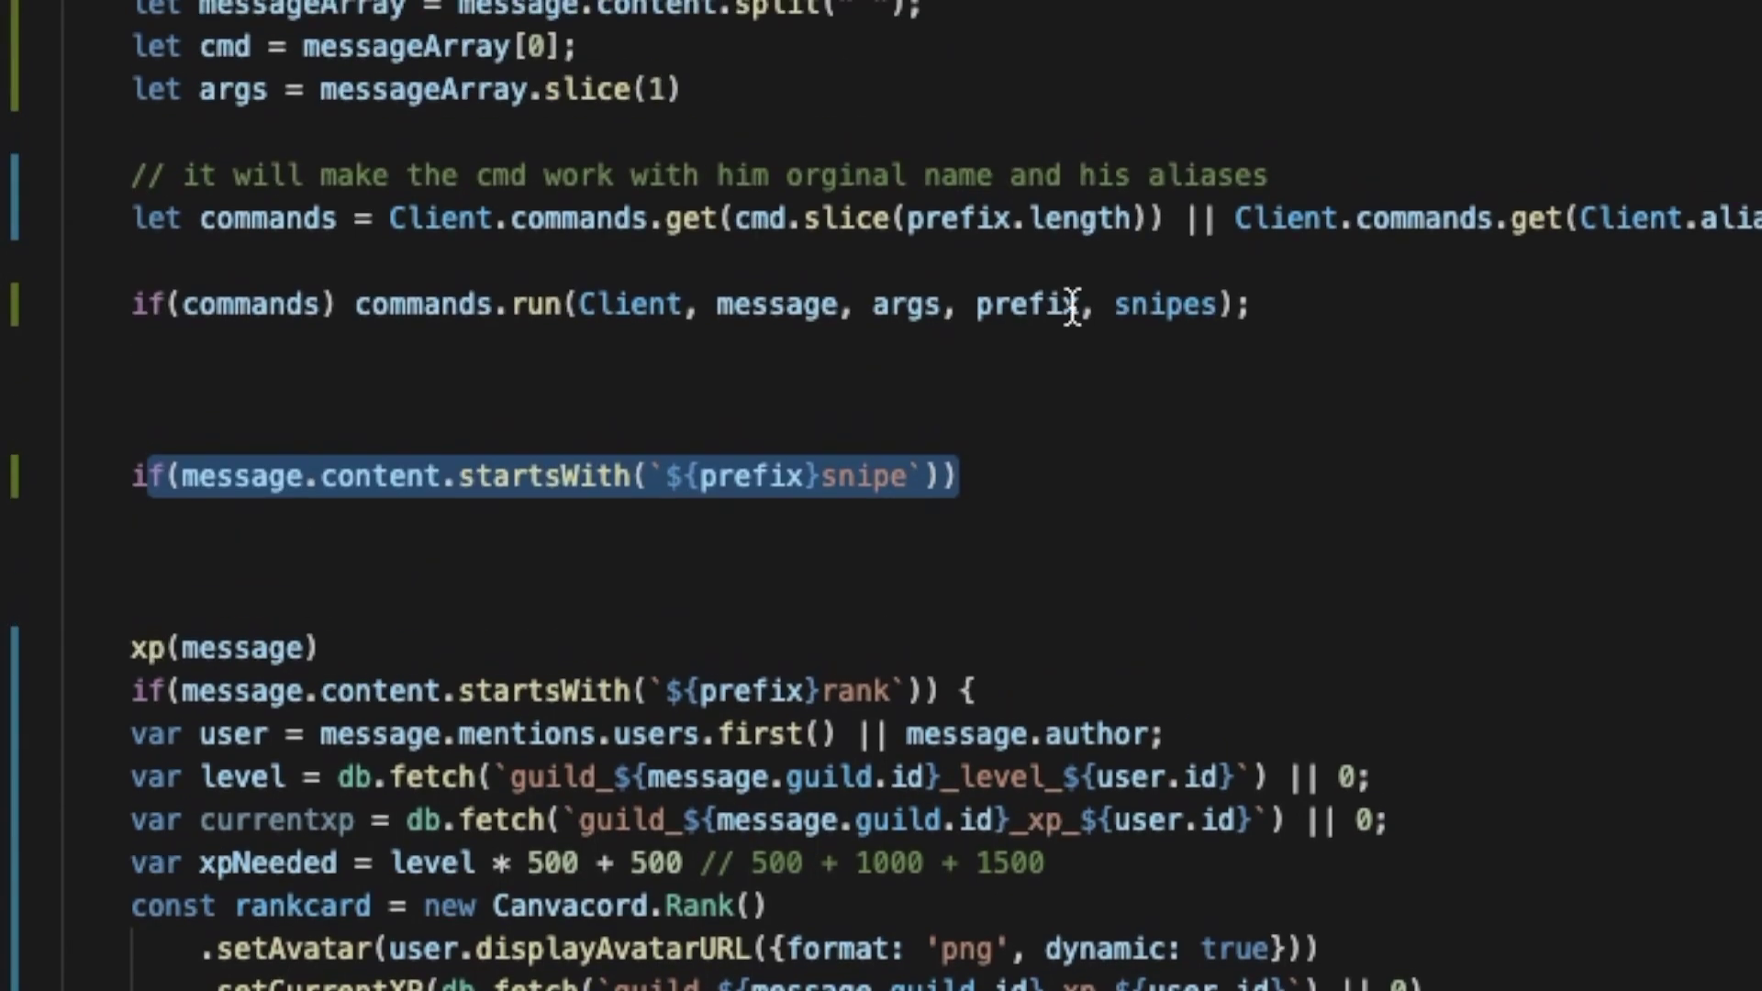
double_click(1165, 252)
key(BackSpace)
key(BackSpace)
key(BackSpace)
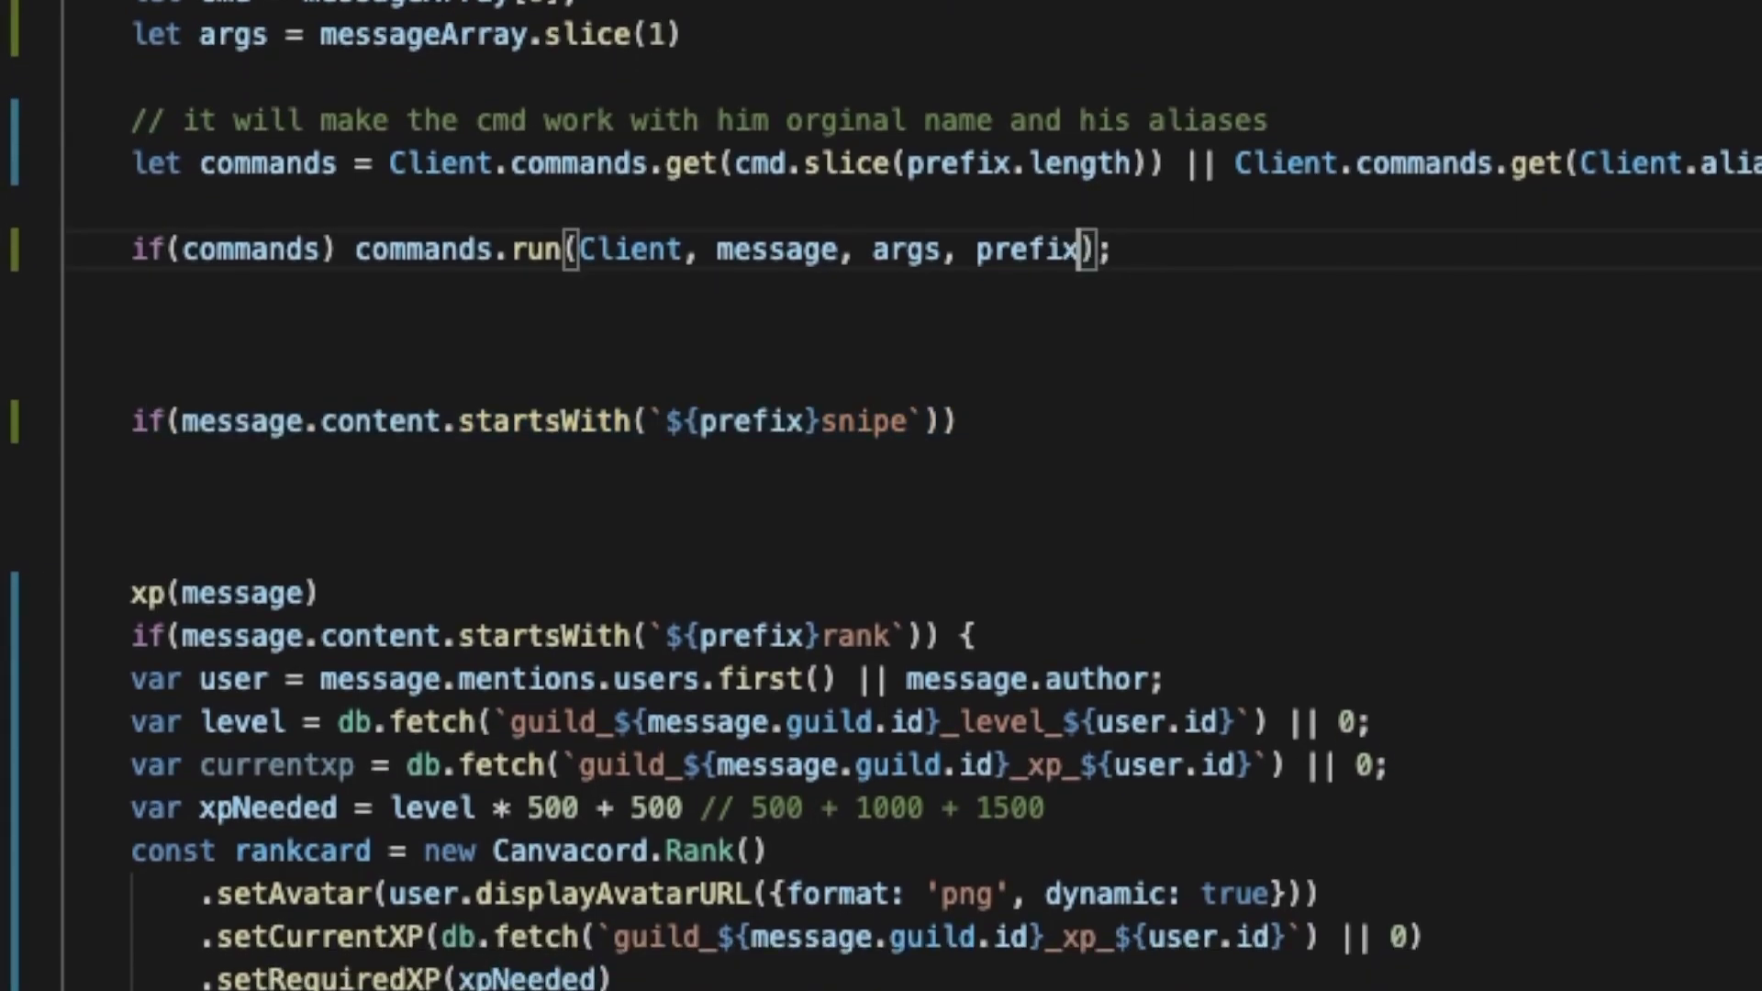
- End the snipe if line with ' {' to open an empty block
click(1035, 420)
text({)
key(Return)
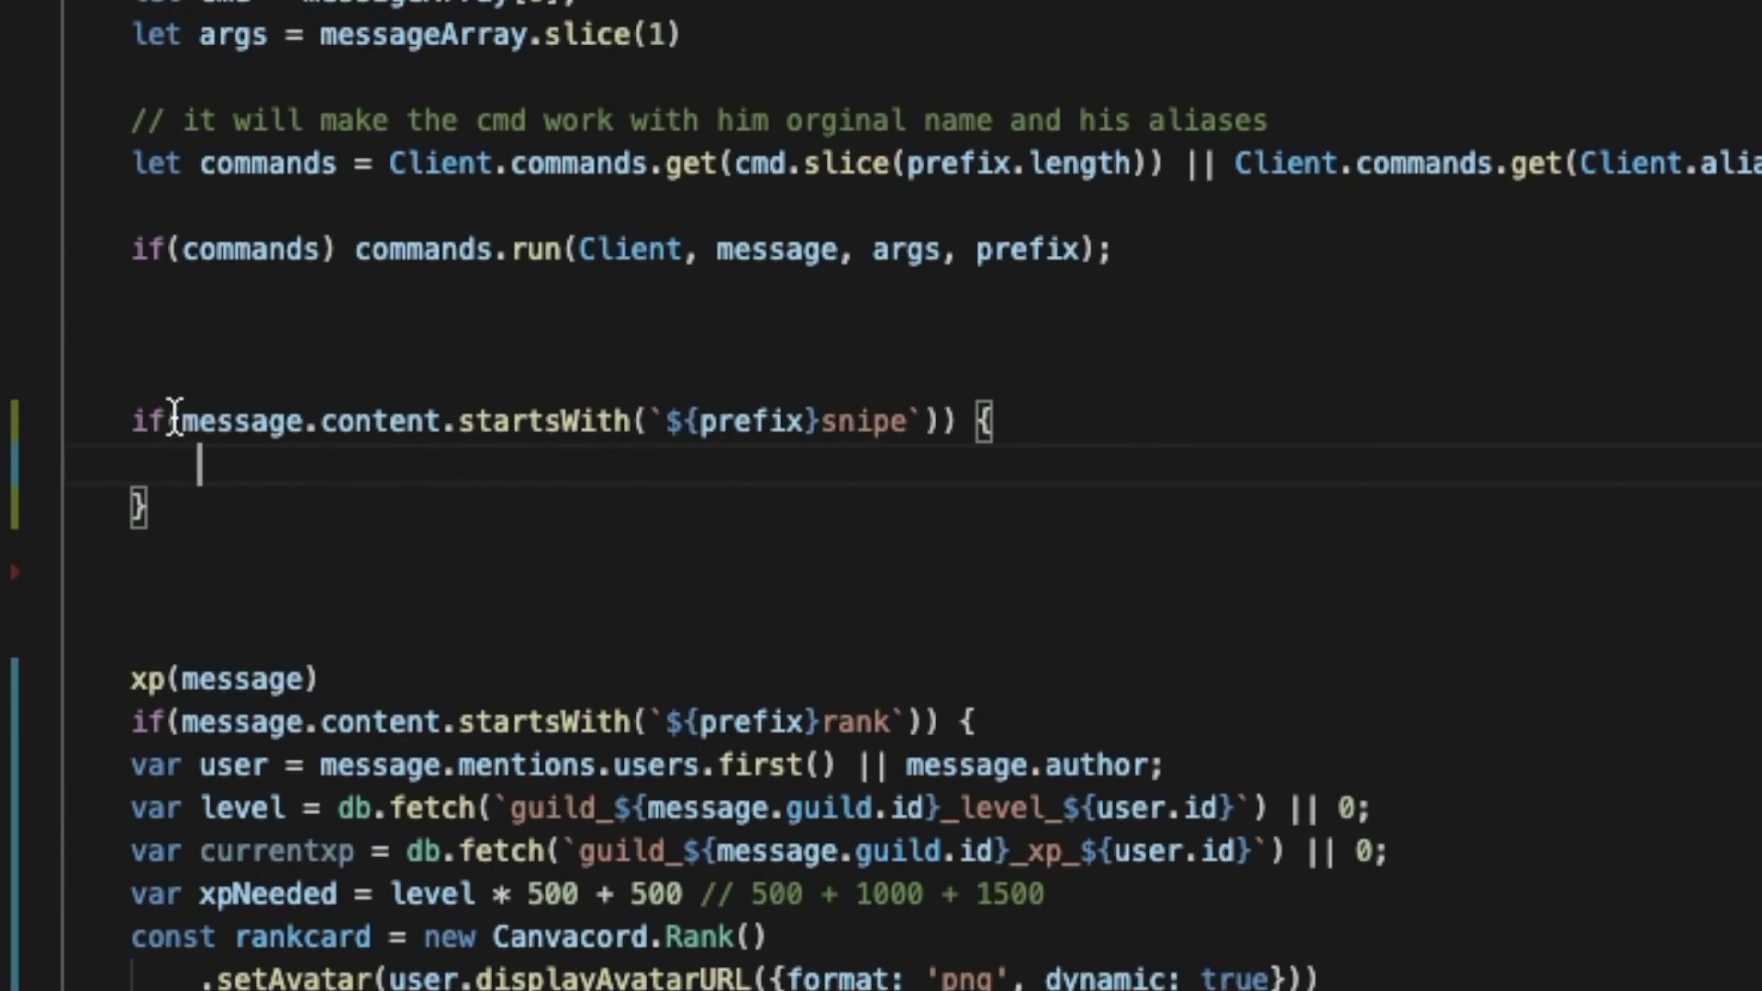
drag(133, 419, 229, 491)
- Assign let sniped = snipes.get(message.channel.id) inside the snipe block, fixing typos
click(287, 468)
text(cosnt)
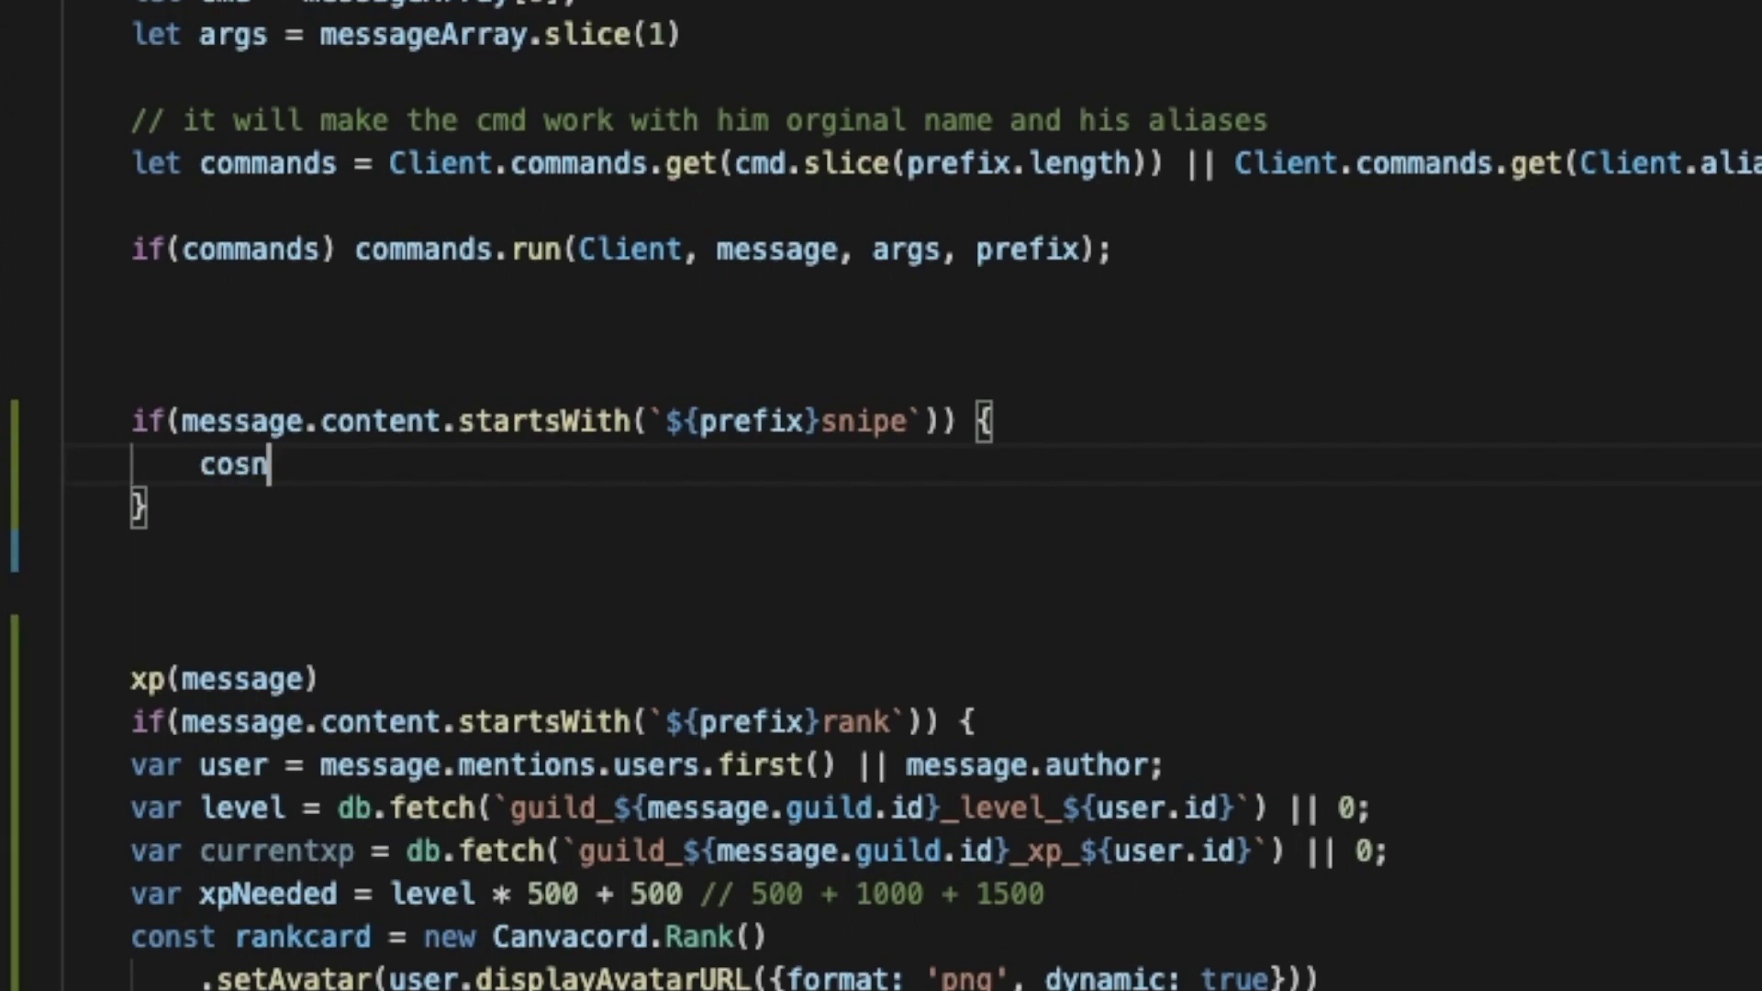
key(BackSpace)
key(BackSpace)
text(let )
text(sniped = sni)
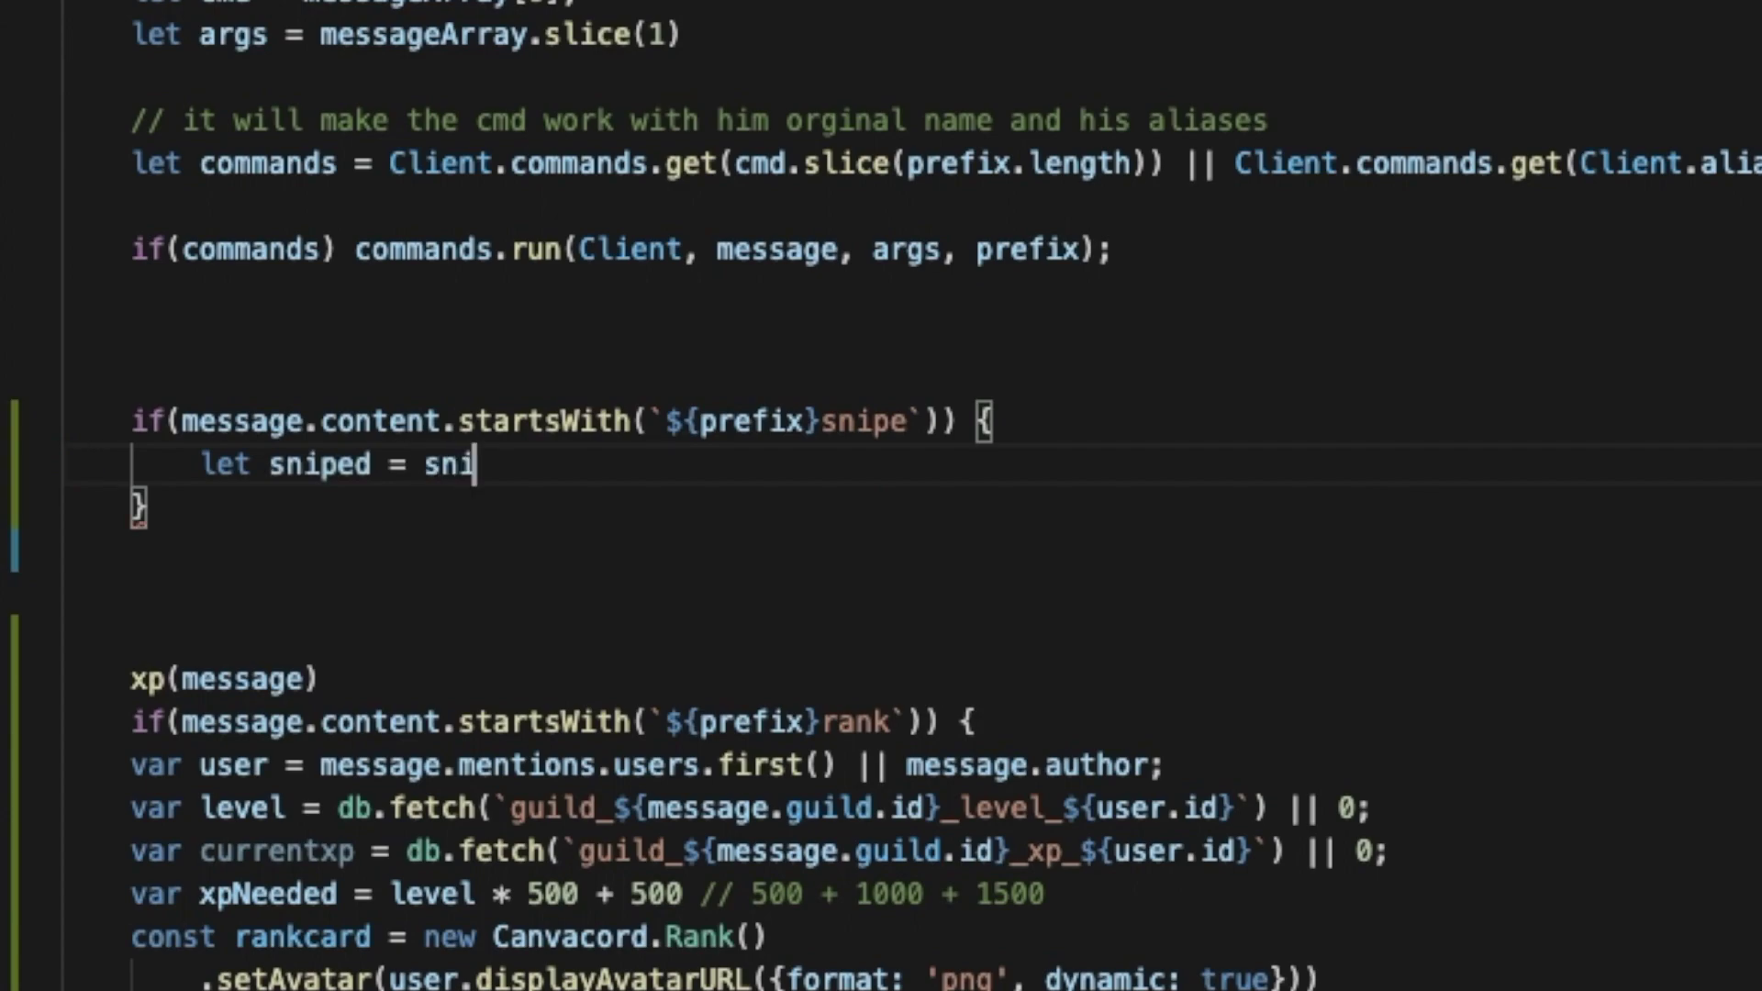
text(pes.het)
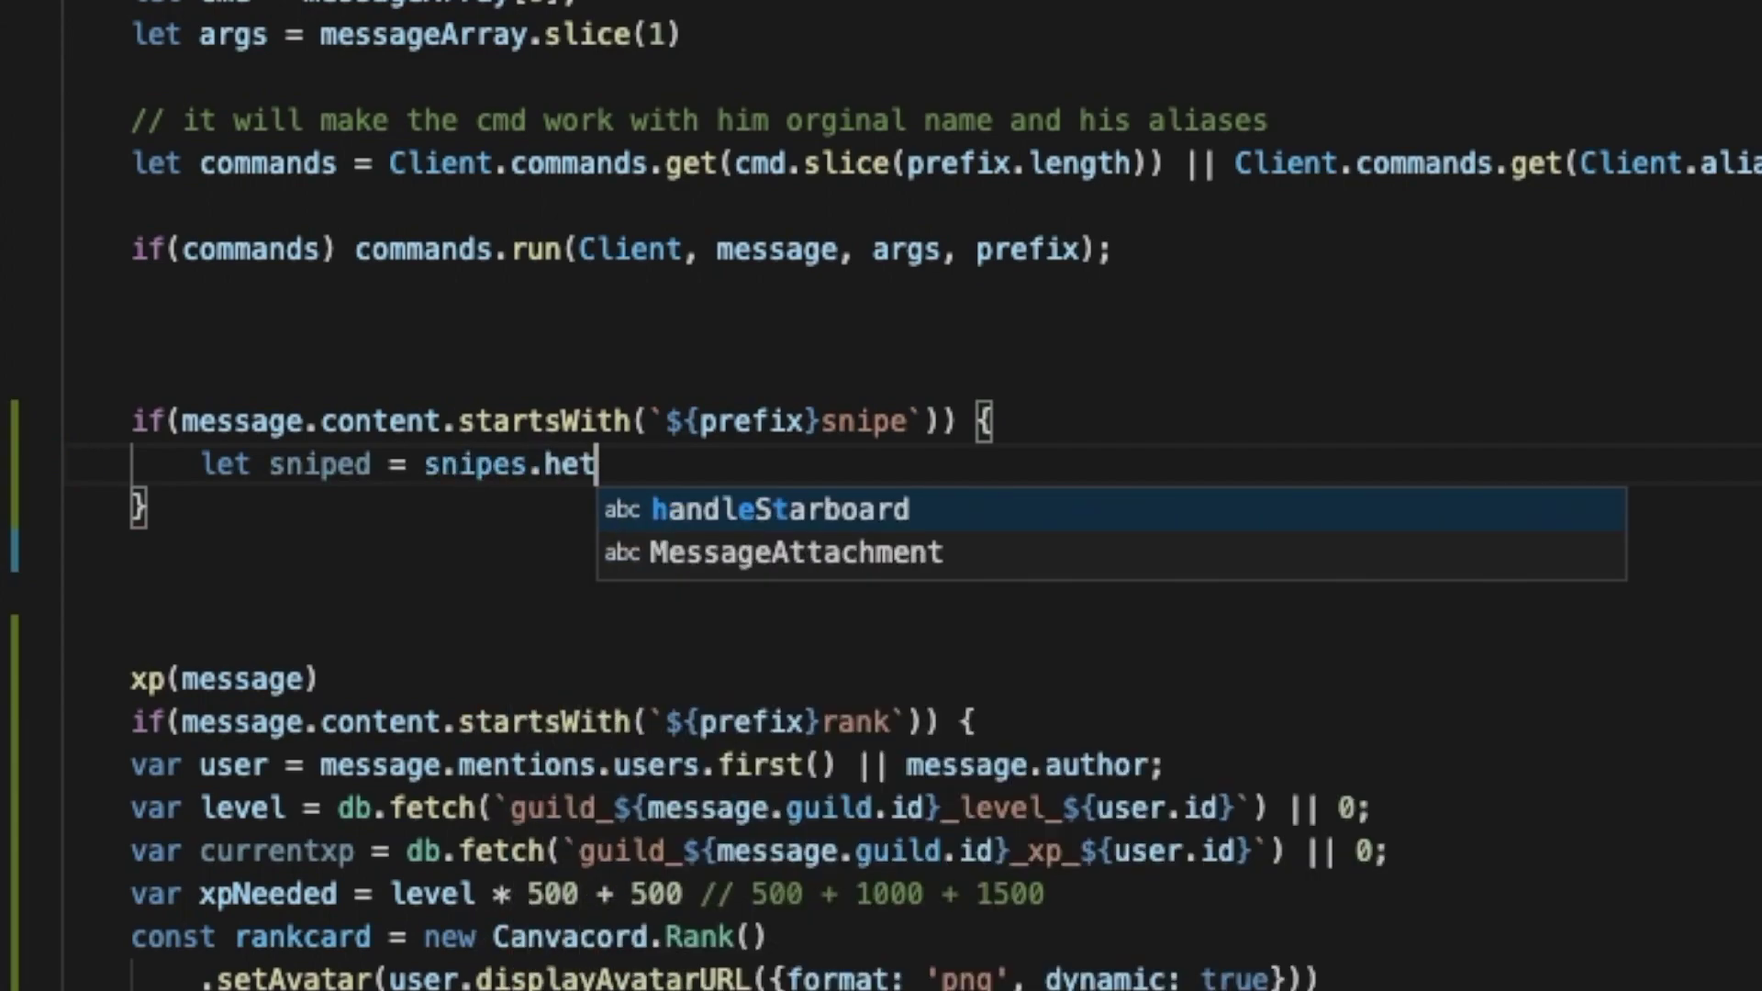
key(BackSpace)
key(BackSpace)
key(BackSpace)
text(get)
double_click(473, 468)
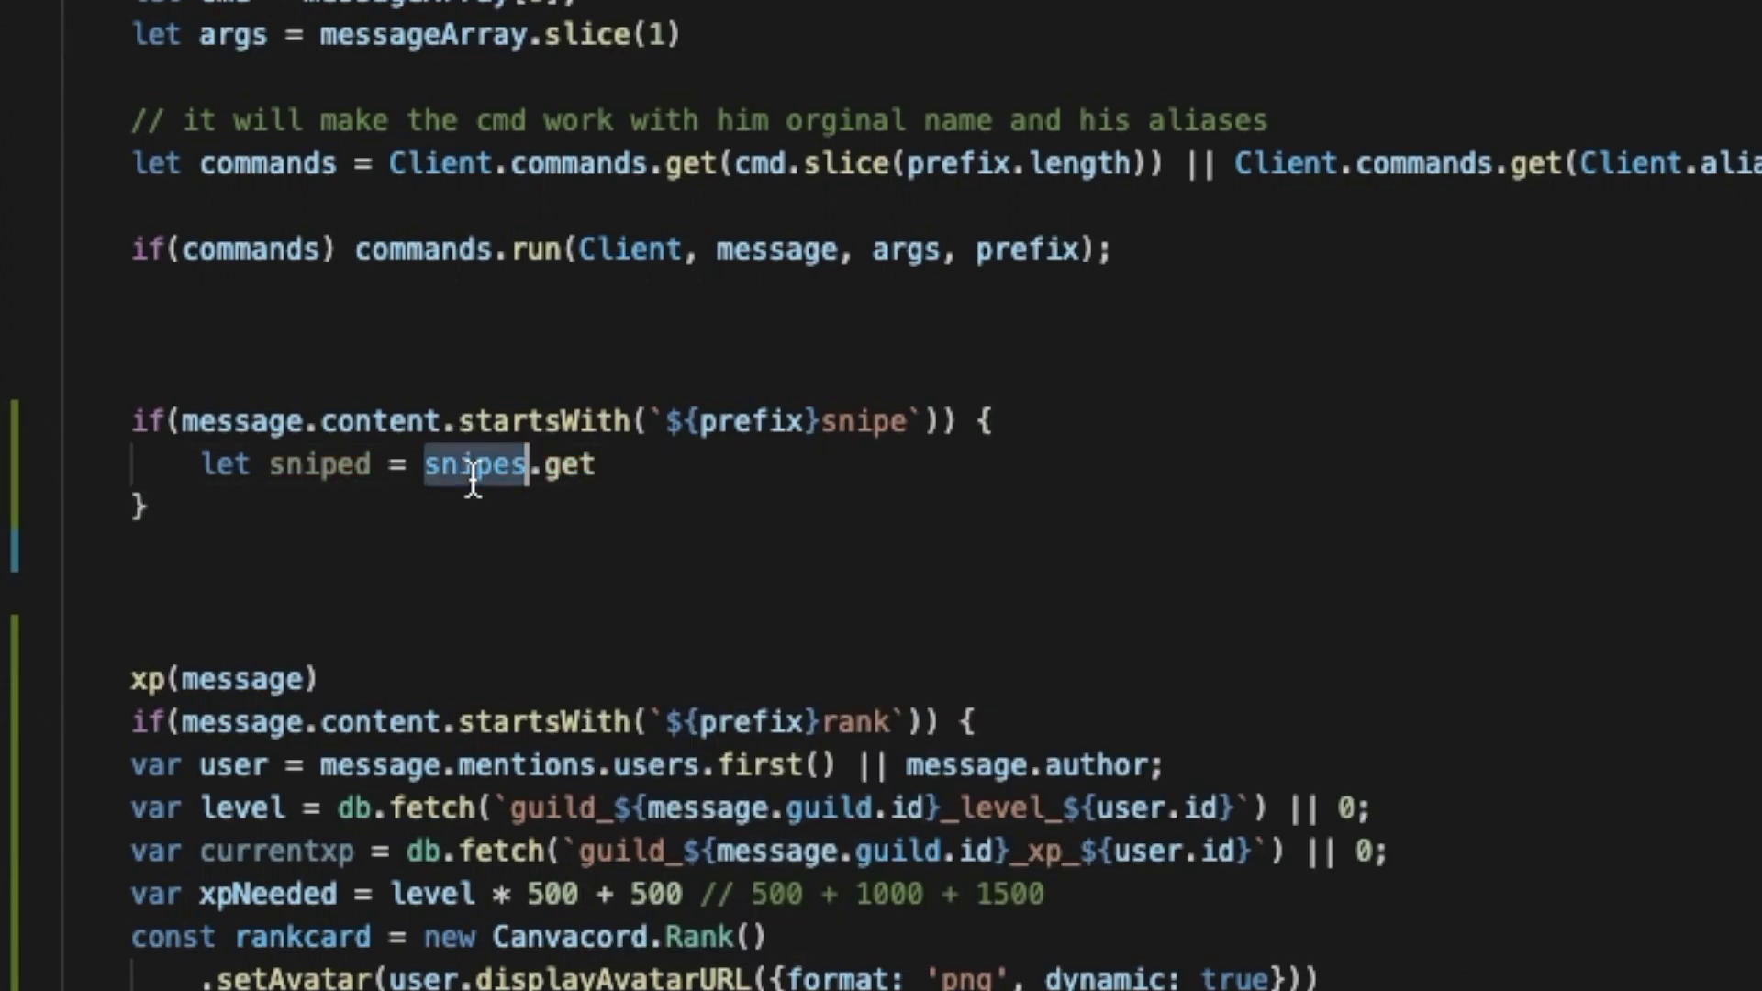
click(665, 479)
text(()
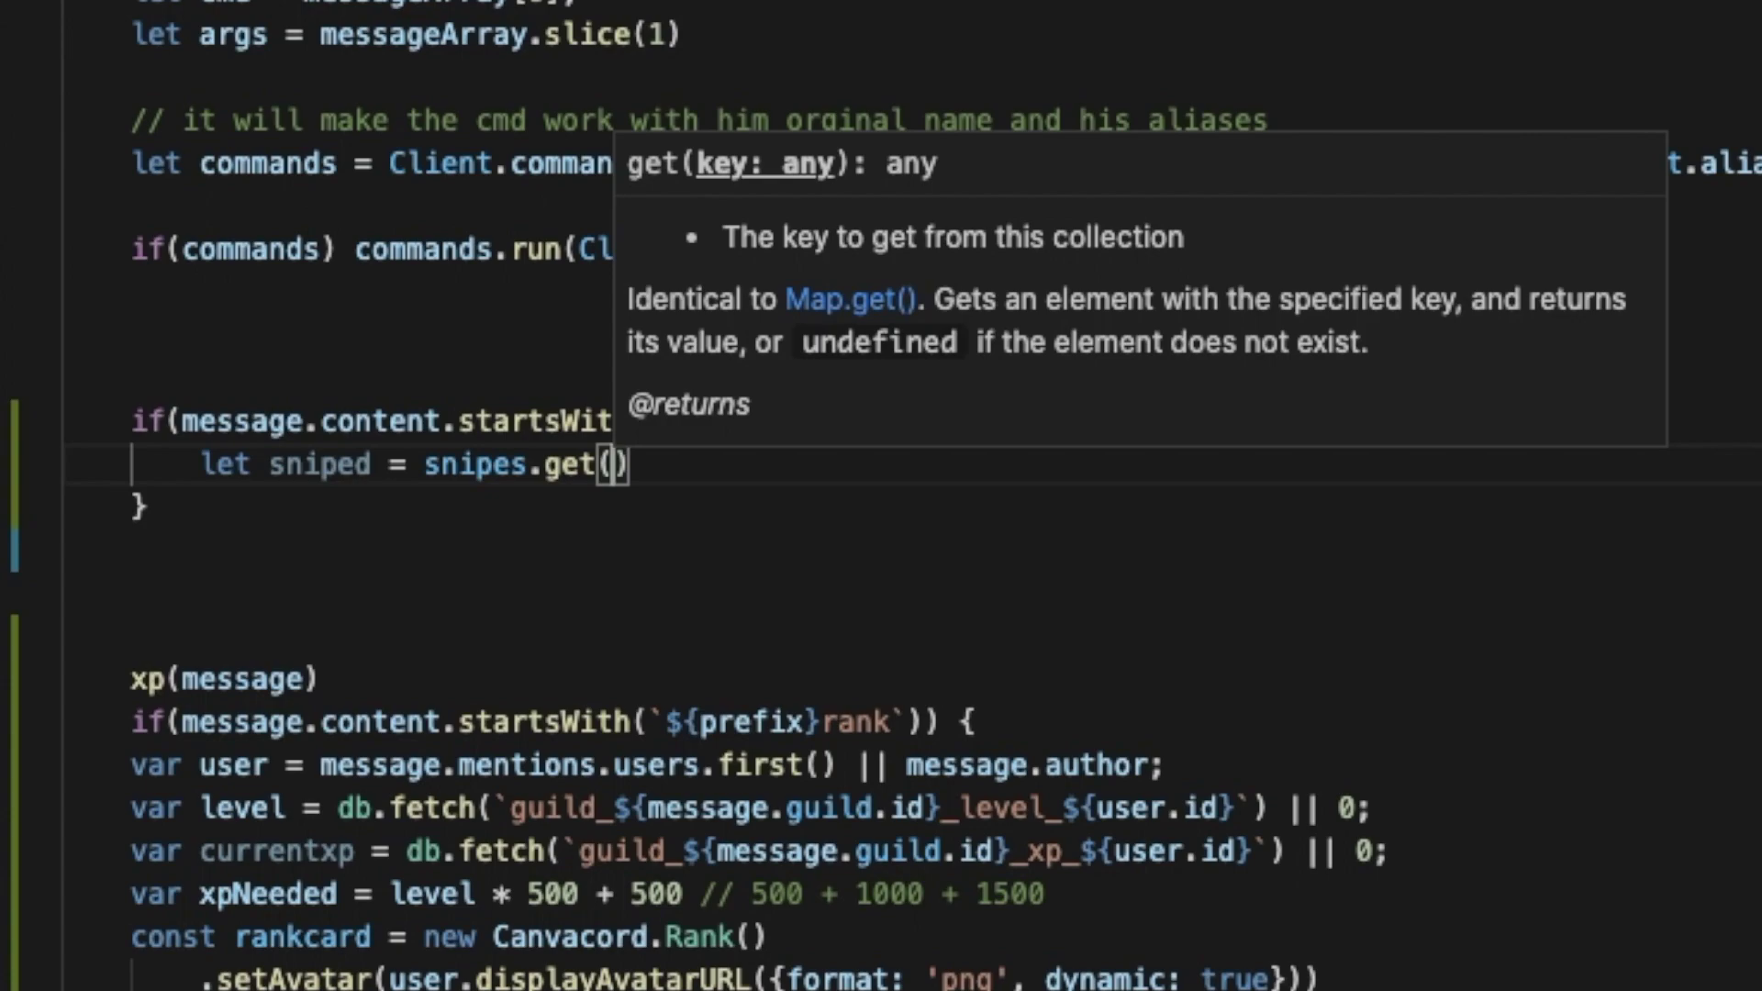
text(message.c)
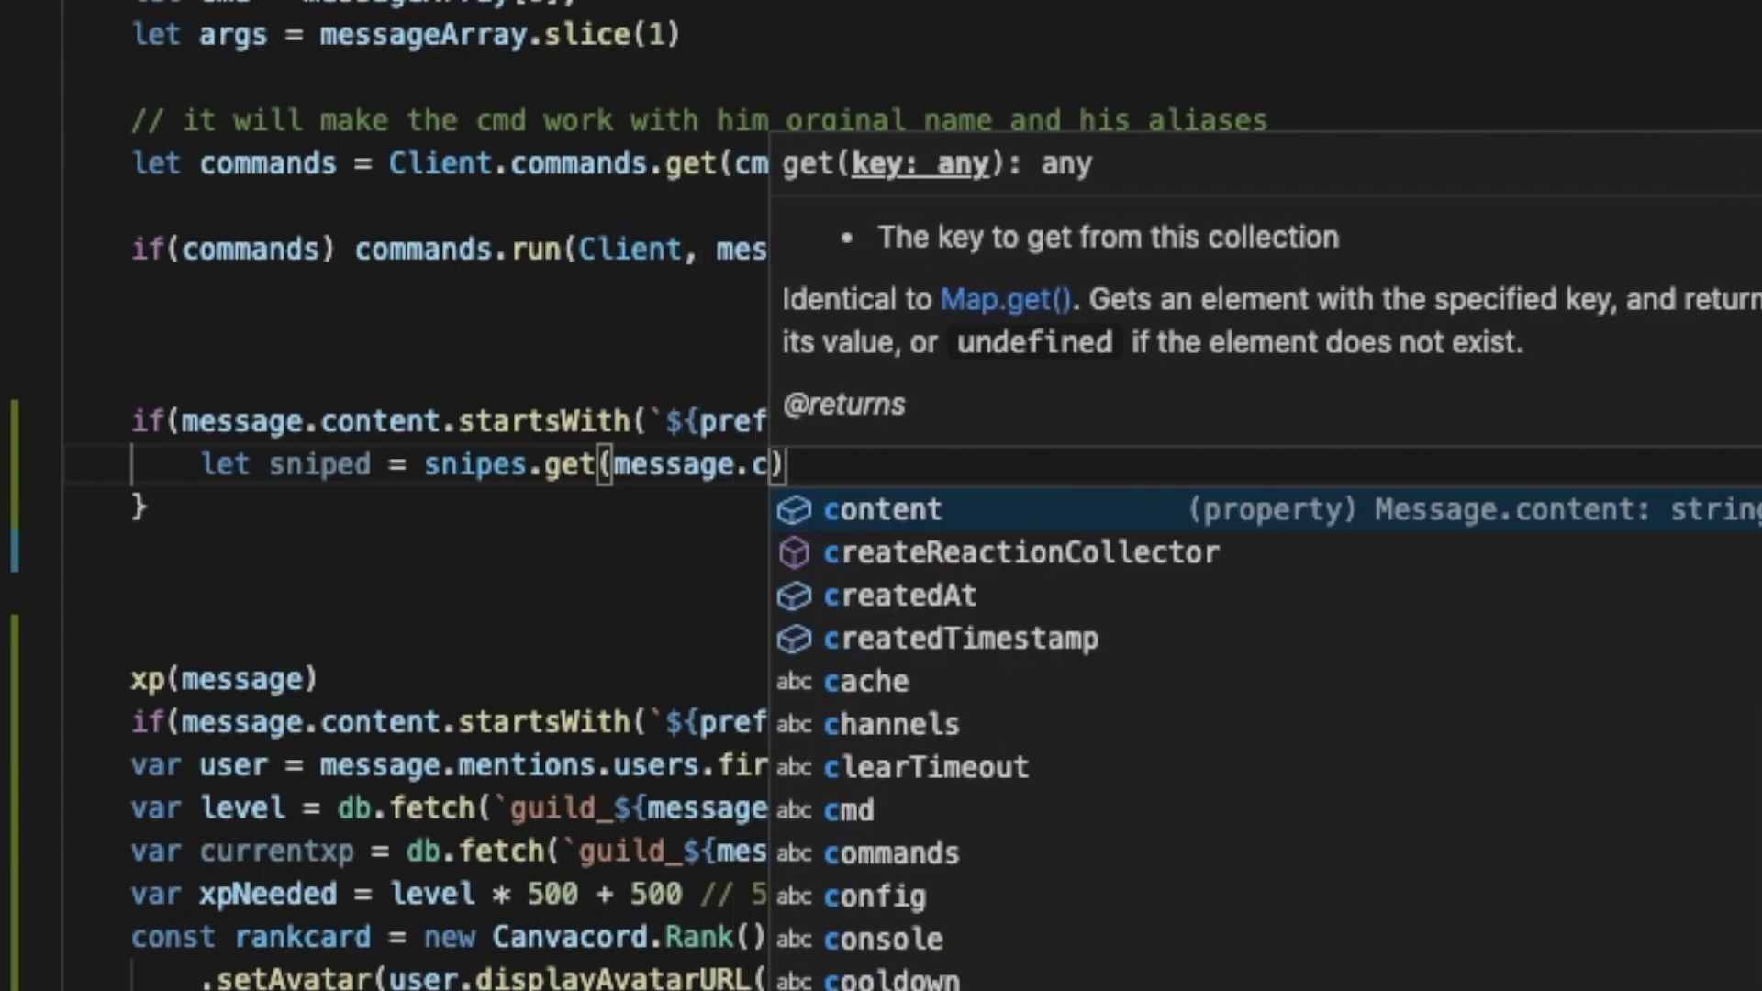
key(BackSpace)
text(channel.)
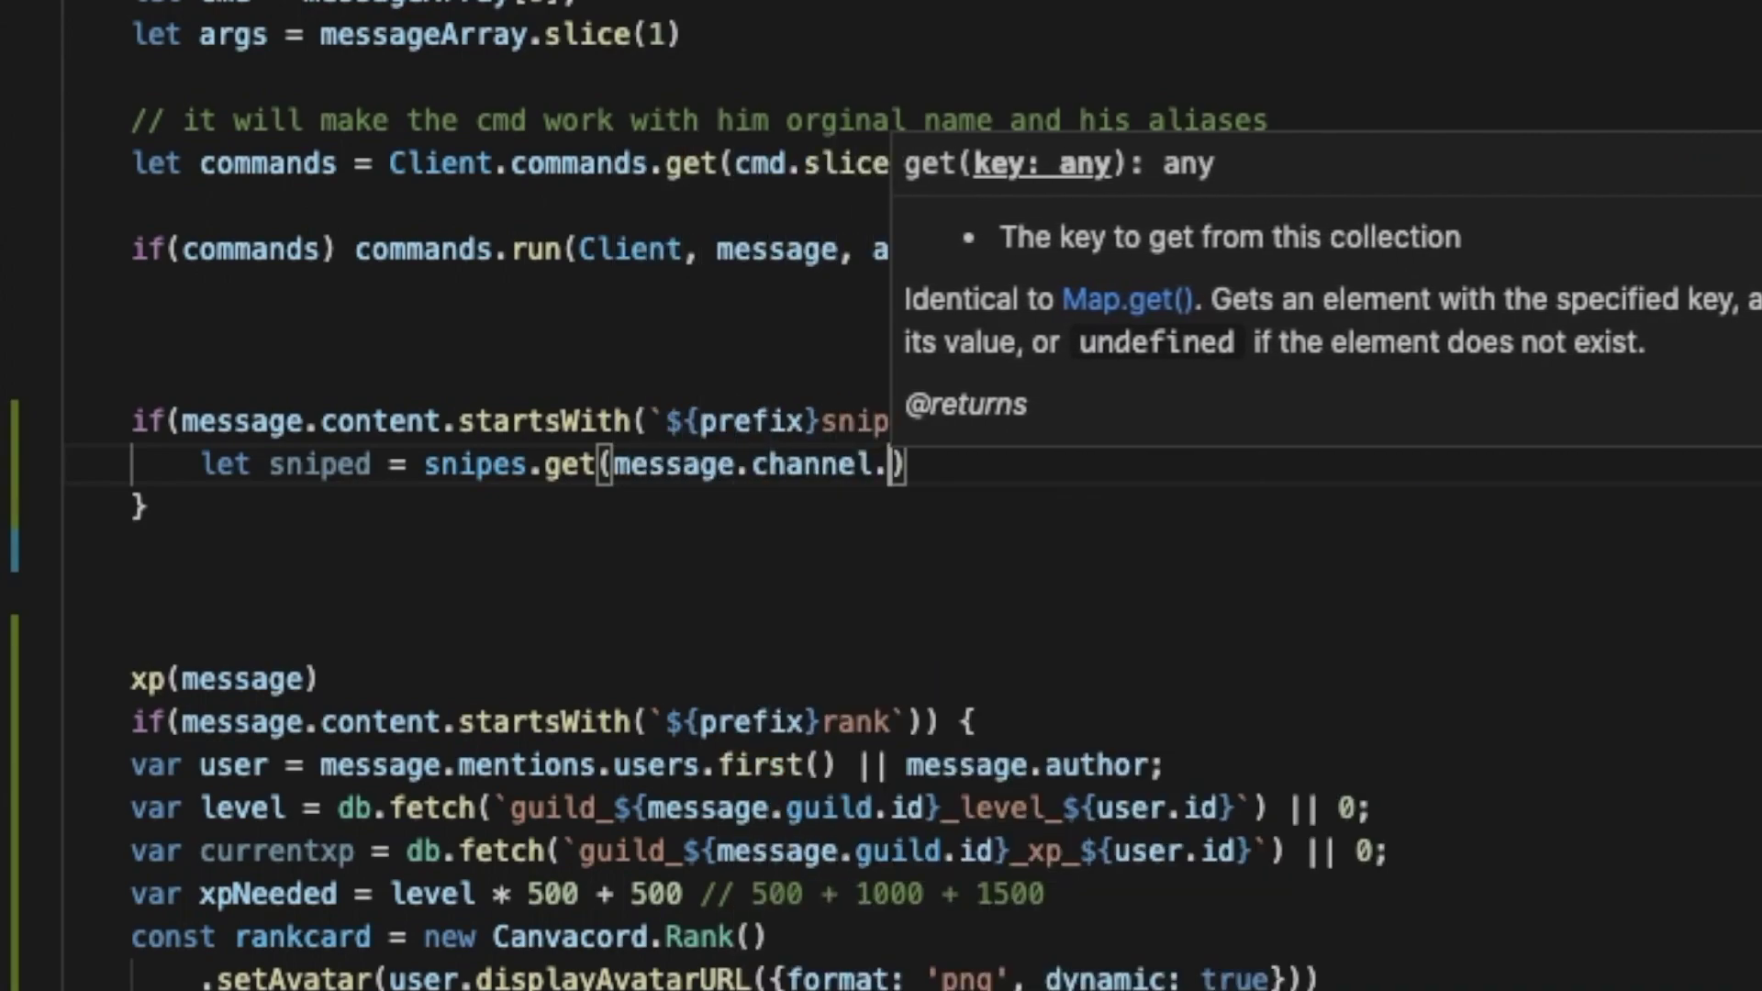
text(id)
scroll(603, 632, up, 5)
scroll(604, 631, up, 5)
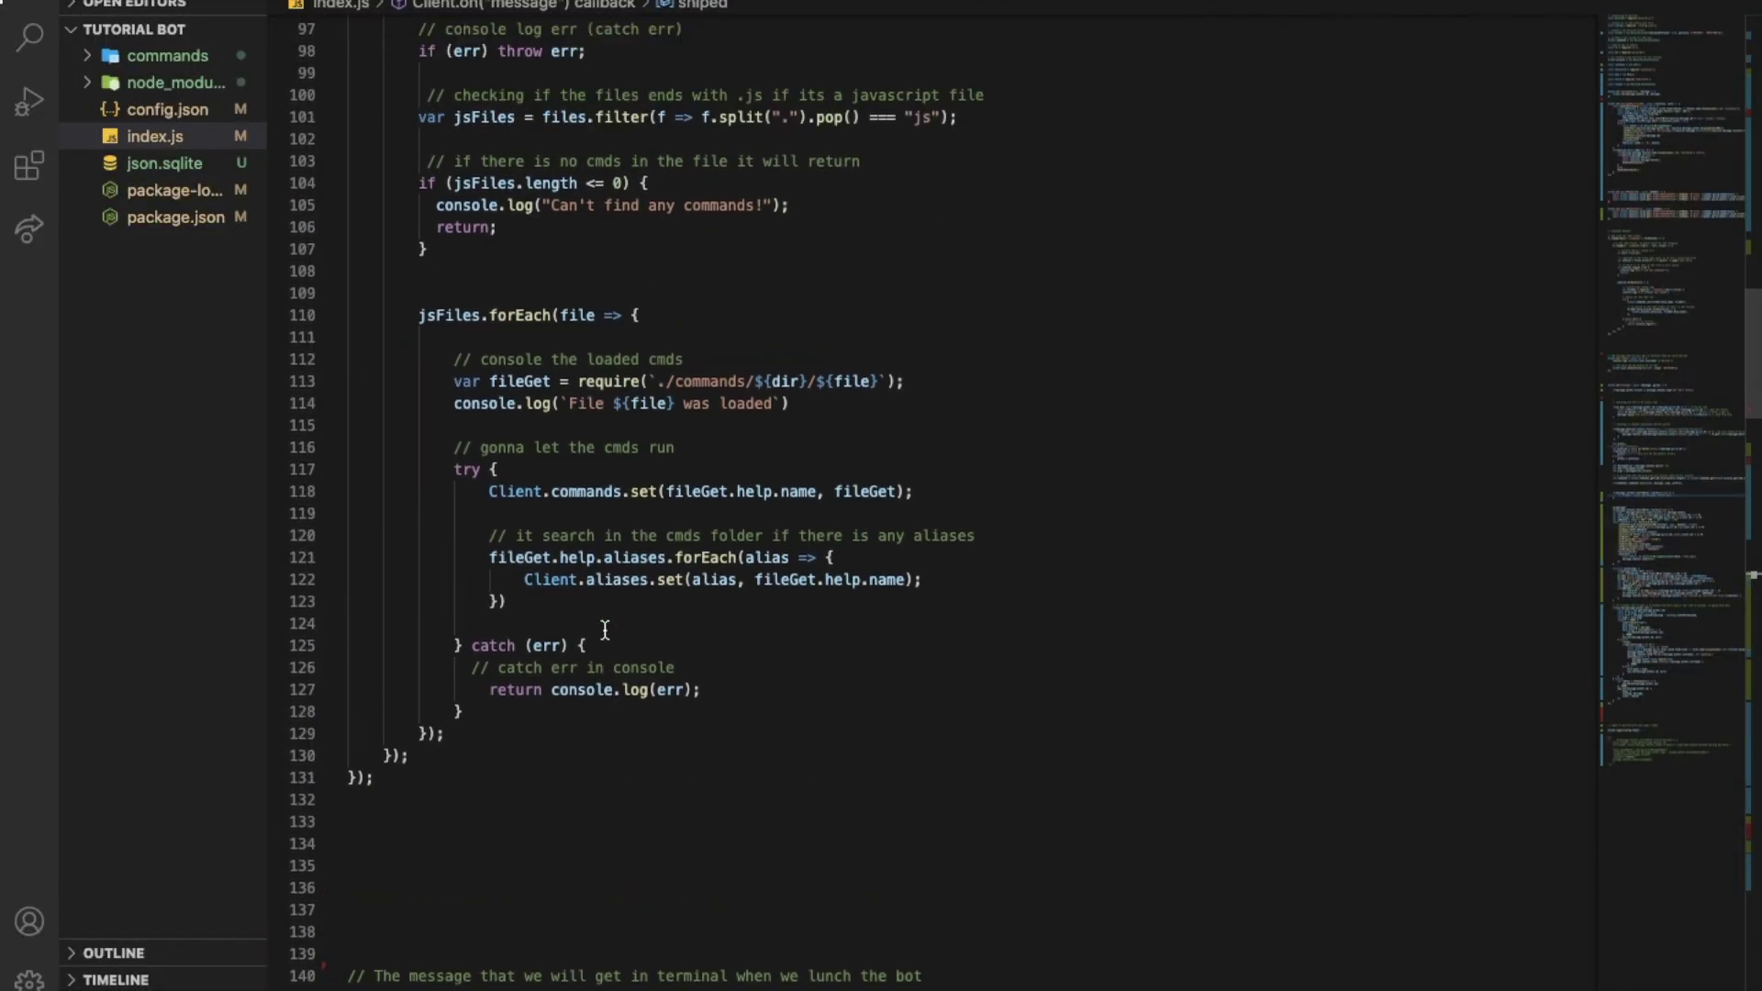
scroll(603, 631, up, 10)
scroll(603, 631, up, 2)
scroll(603, 630, up, 4)
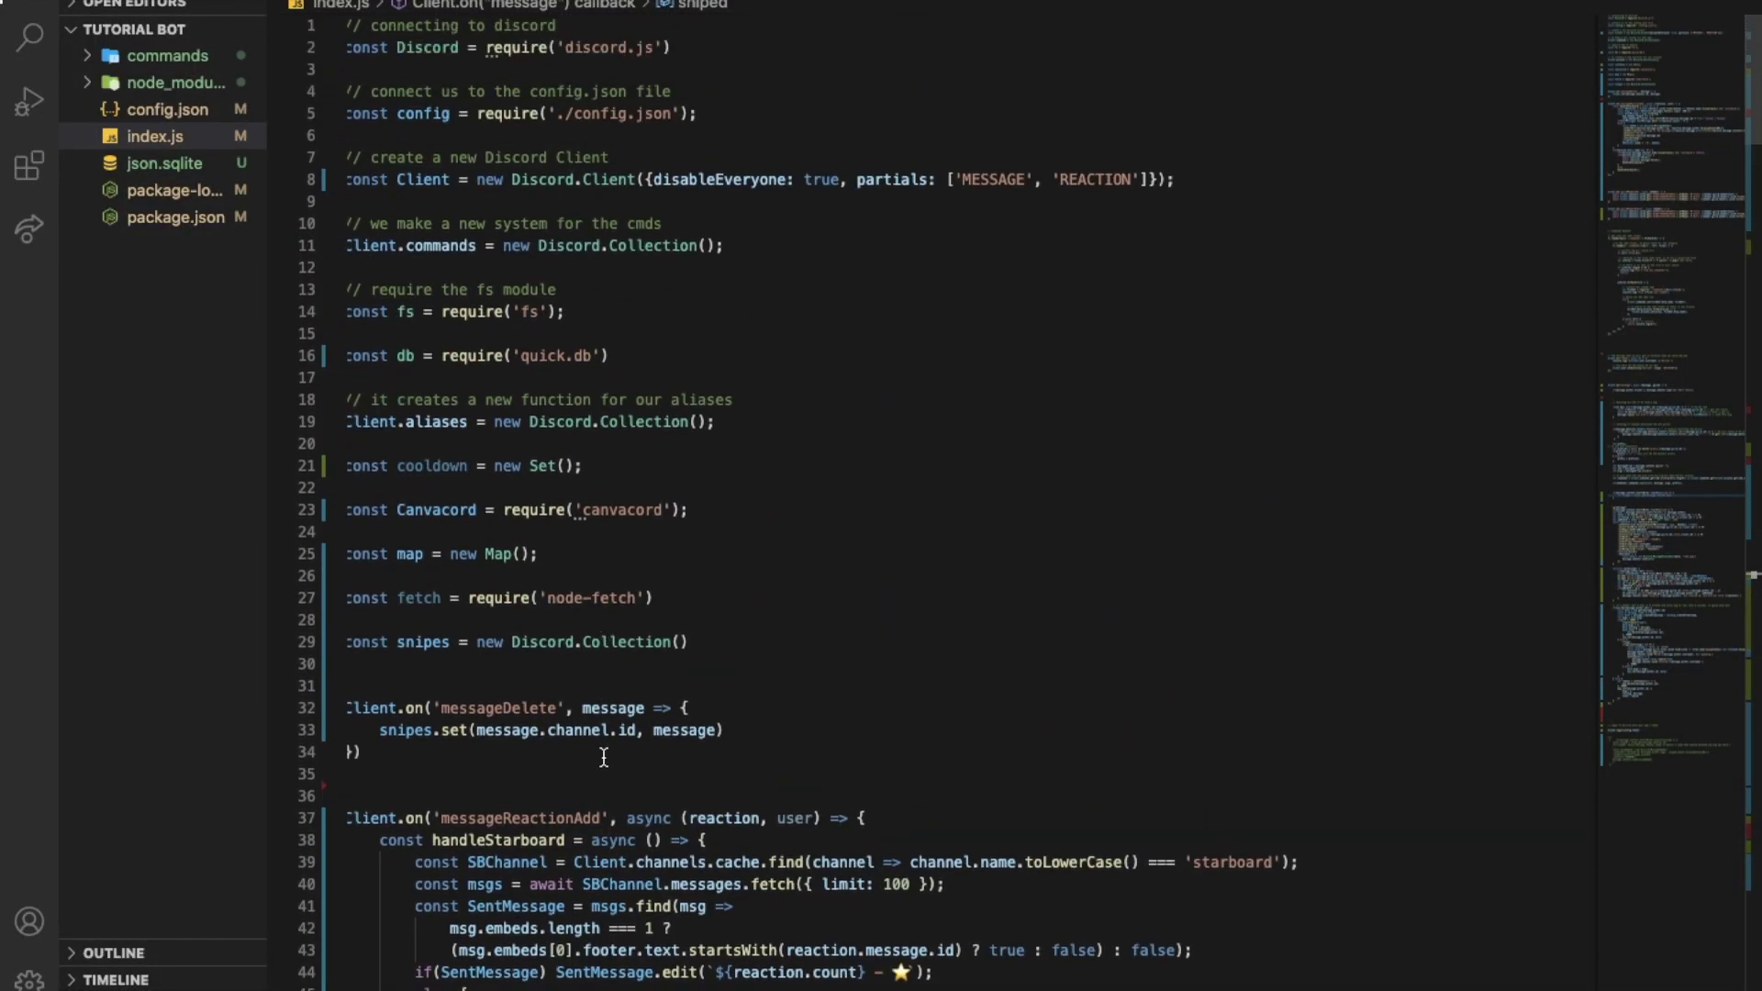
drag(474, 729, 636, 731)
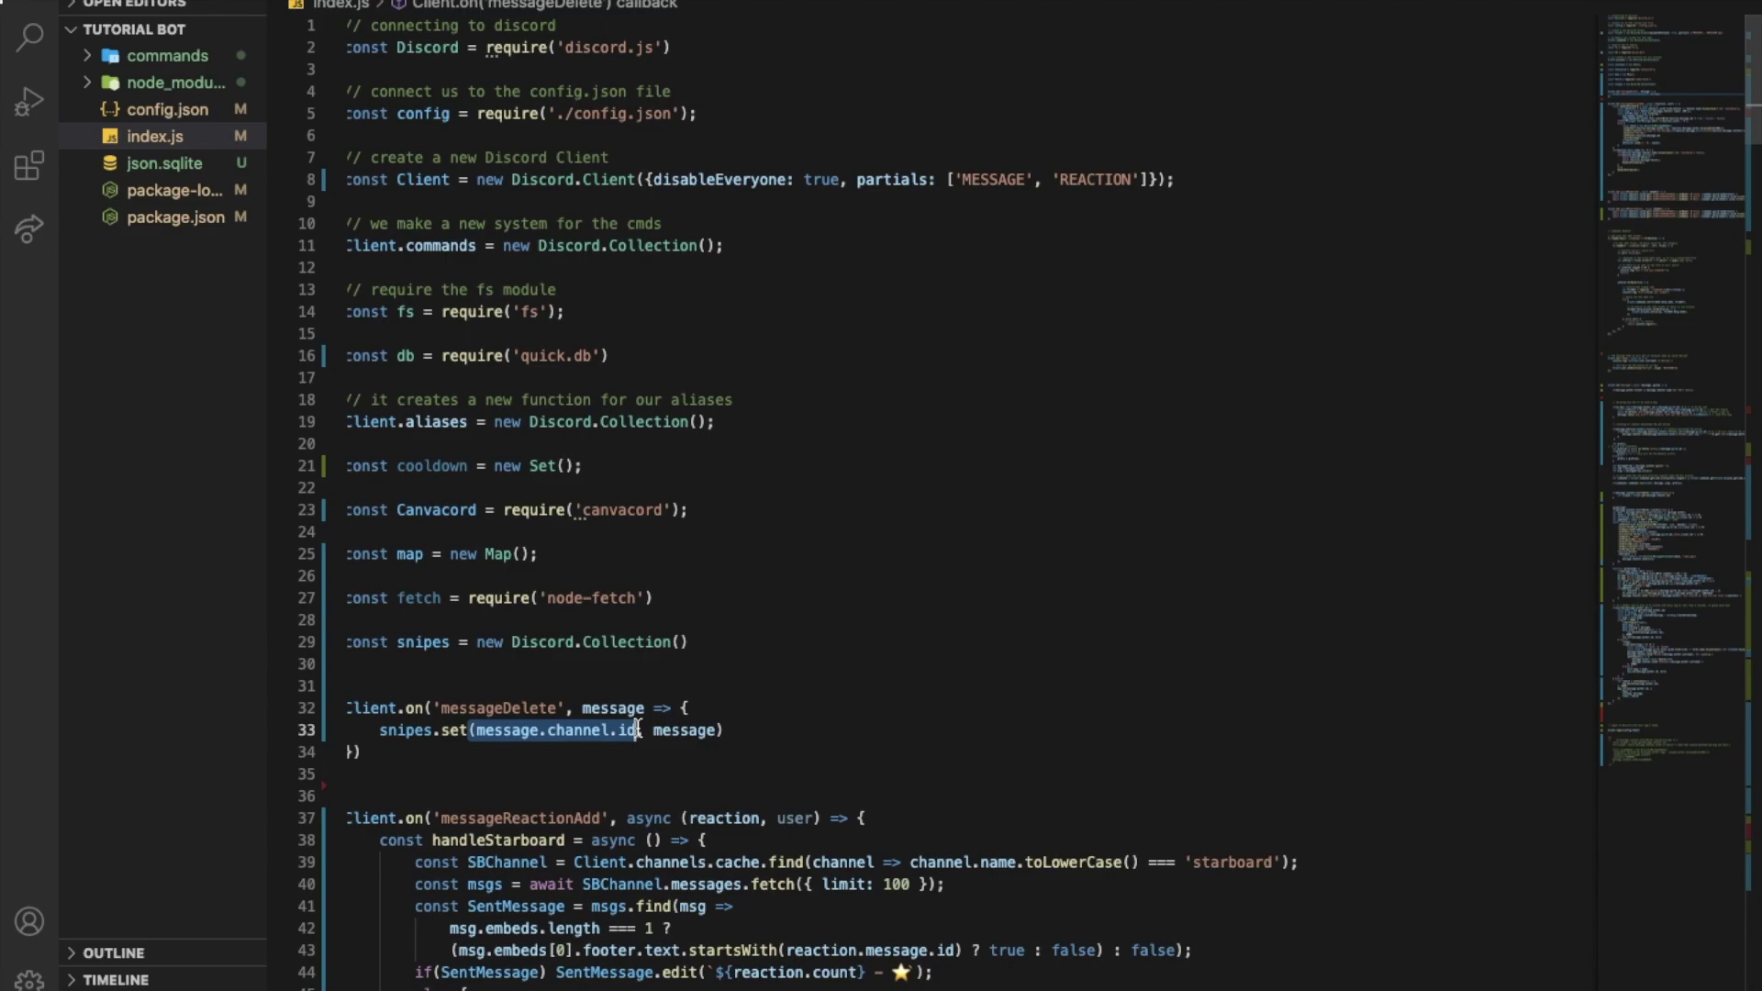
scroll(859, 661, down, 15)
scroll(851, 656, down, 15)
scroll(841, 647, down, 10)
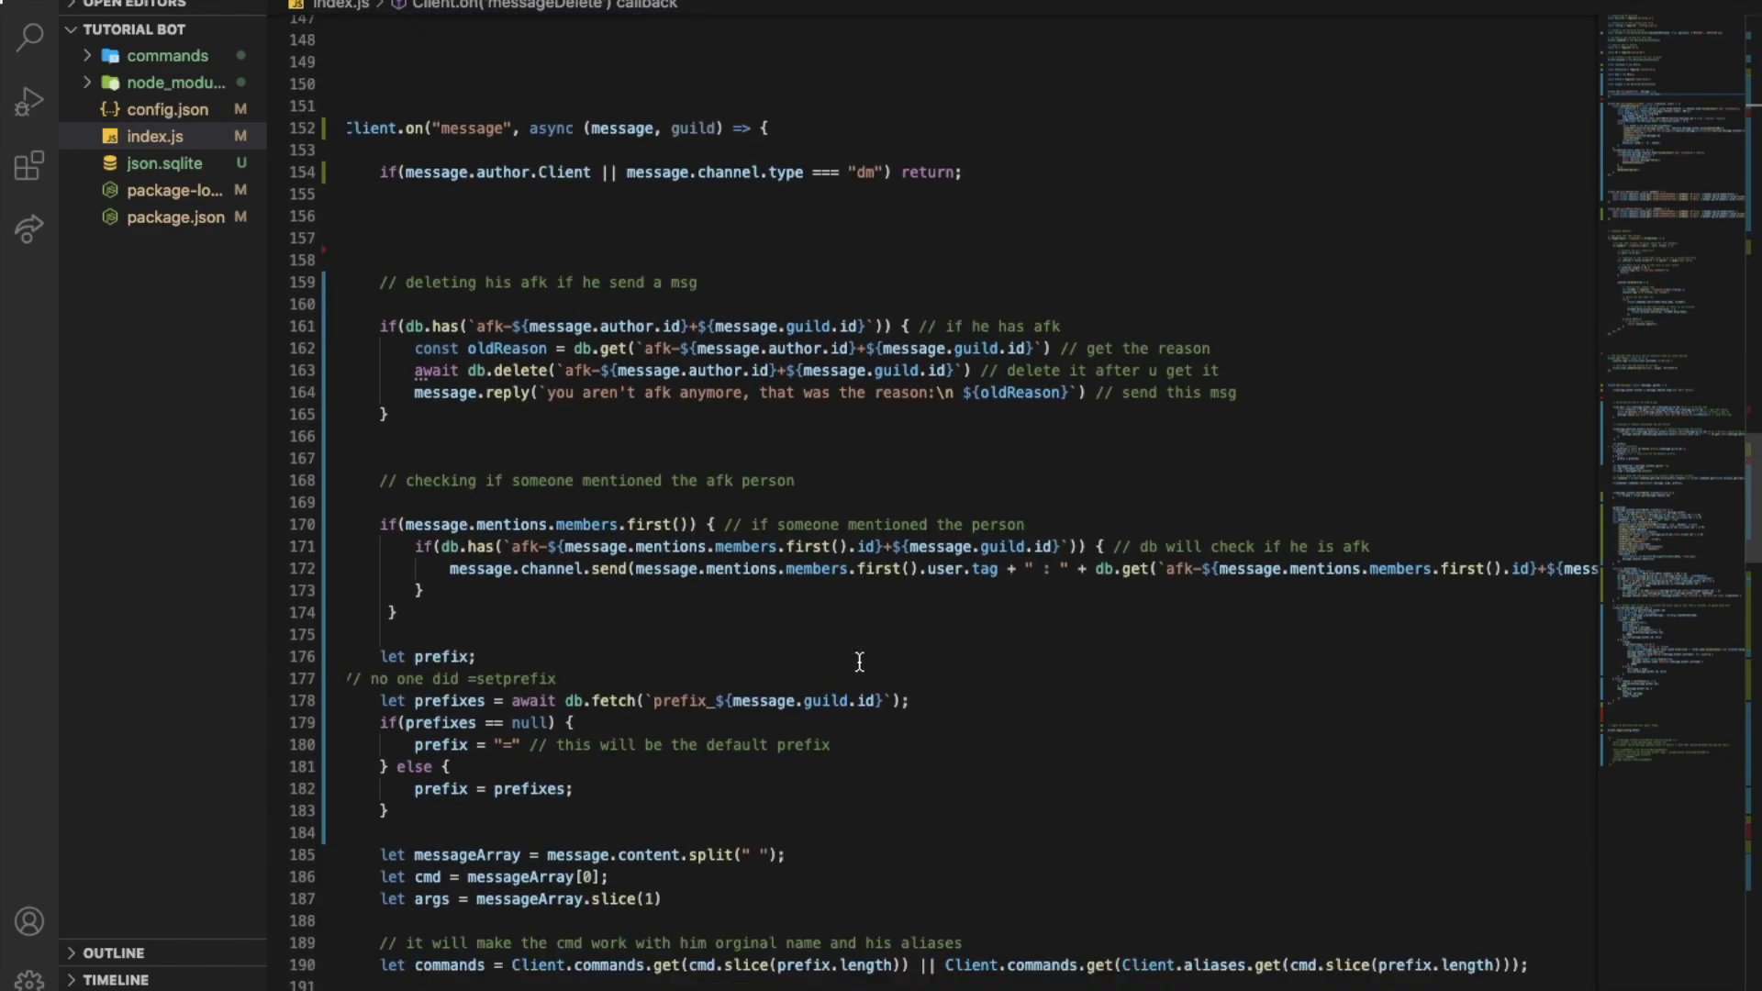
scroll(829, 640, down, 2)
scroll(629, 539, down, 3)
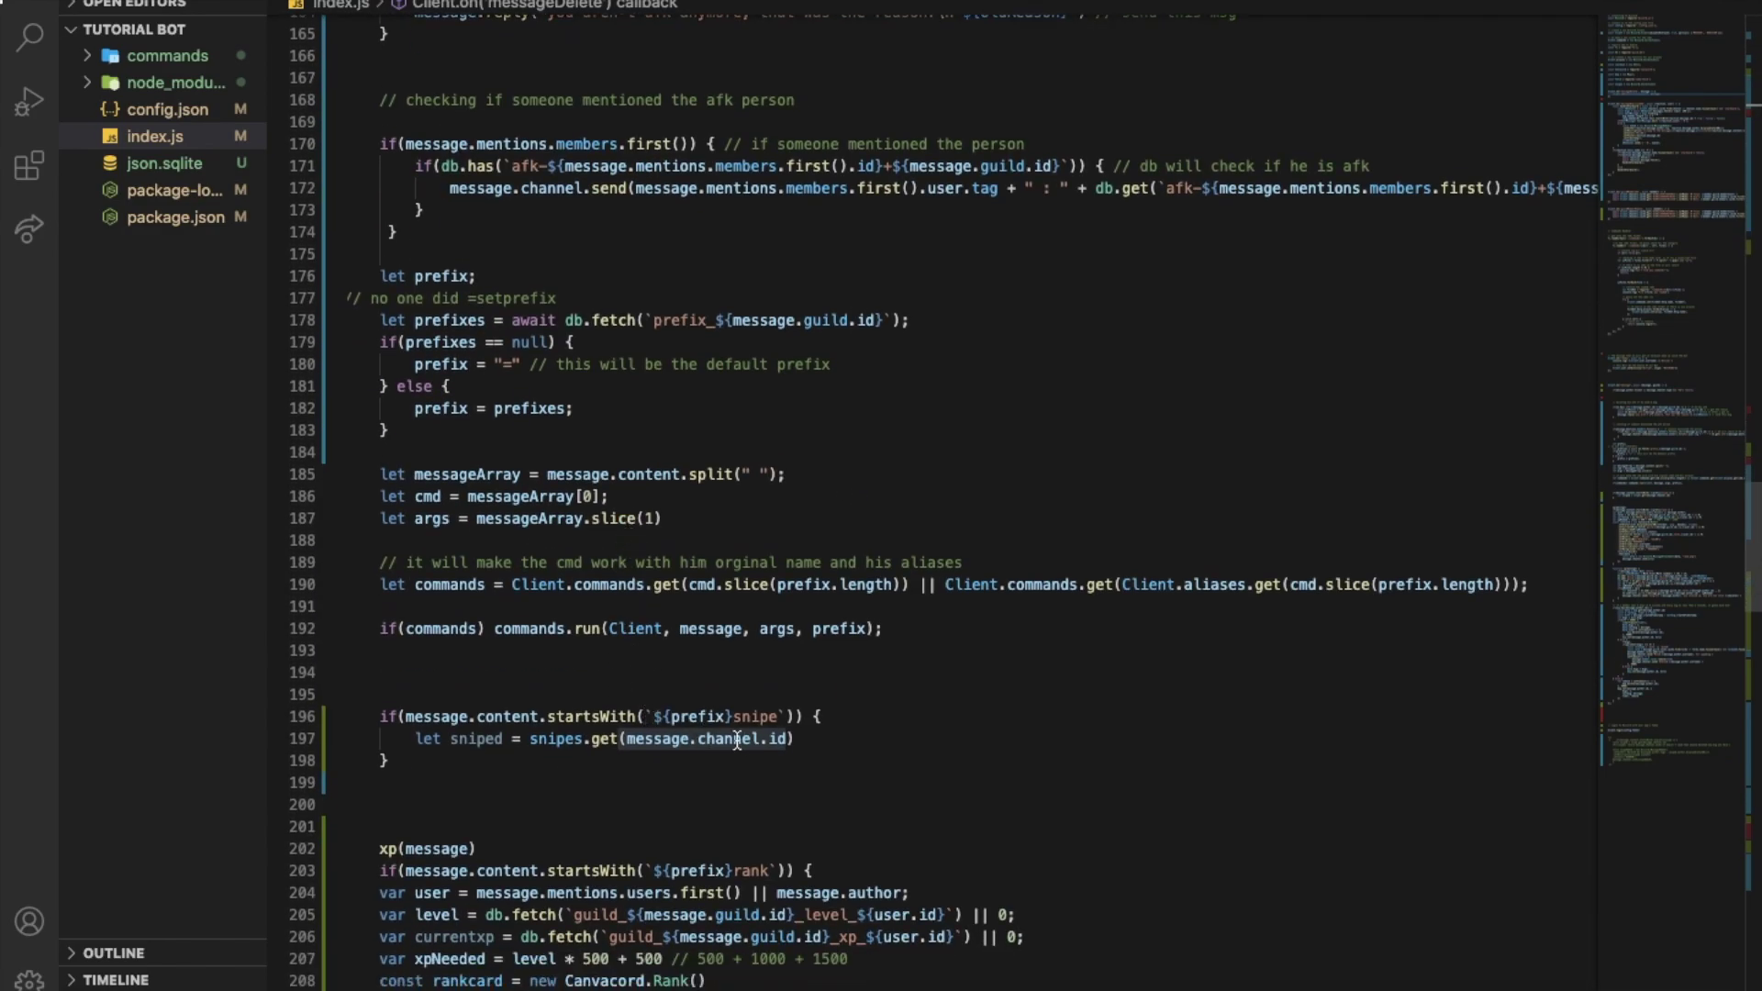
click(803, 740)
- Add if(!sniped) return message.channel.send('there is nothing that got deleted'), then blank lines
key(Return)
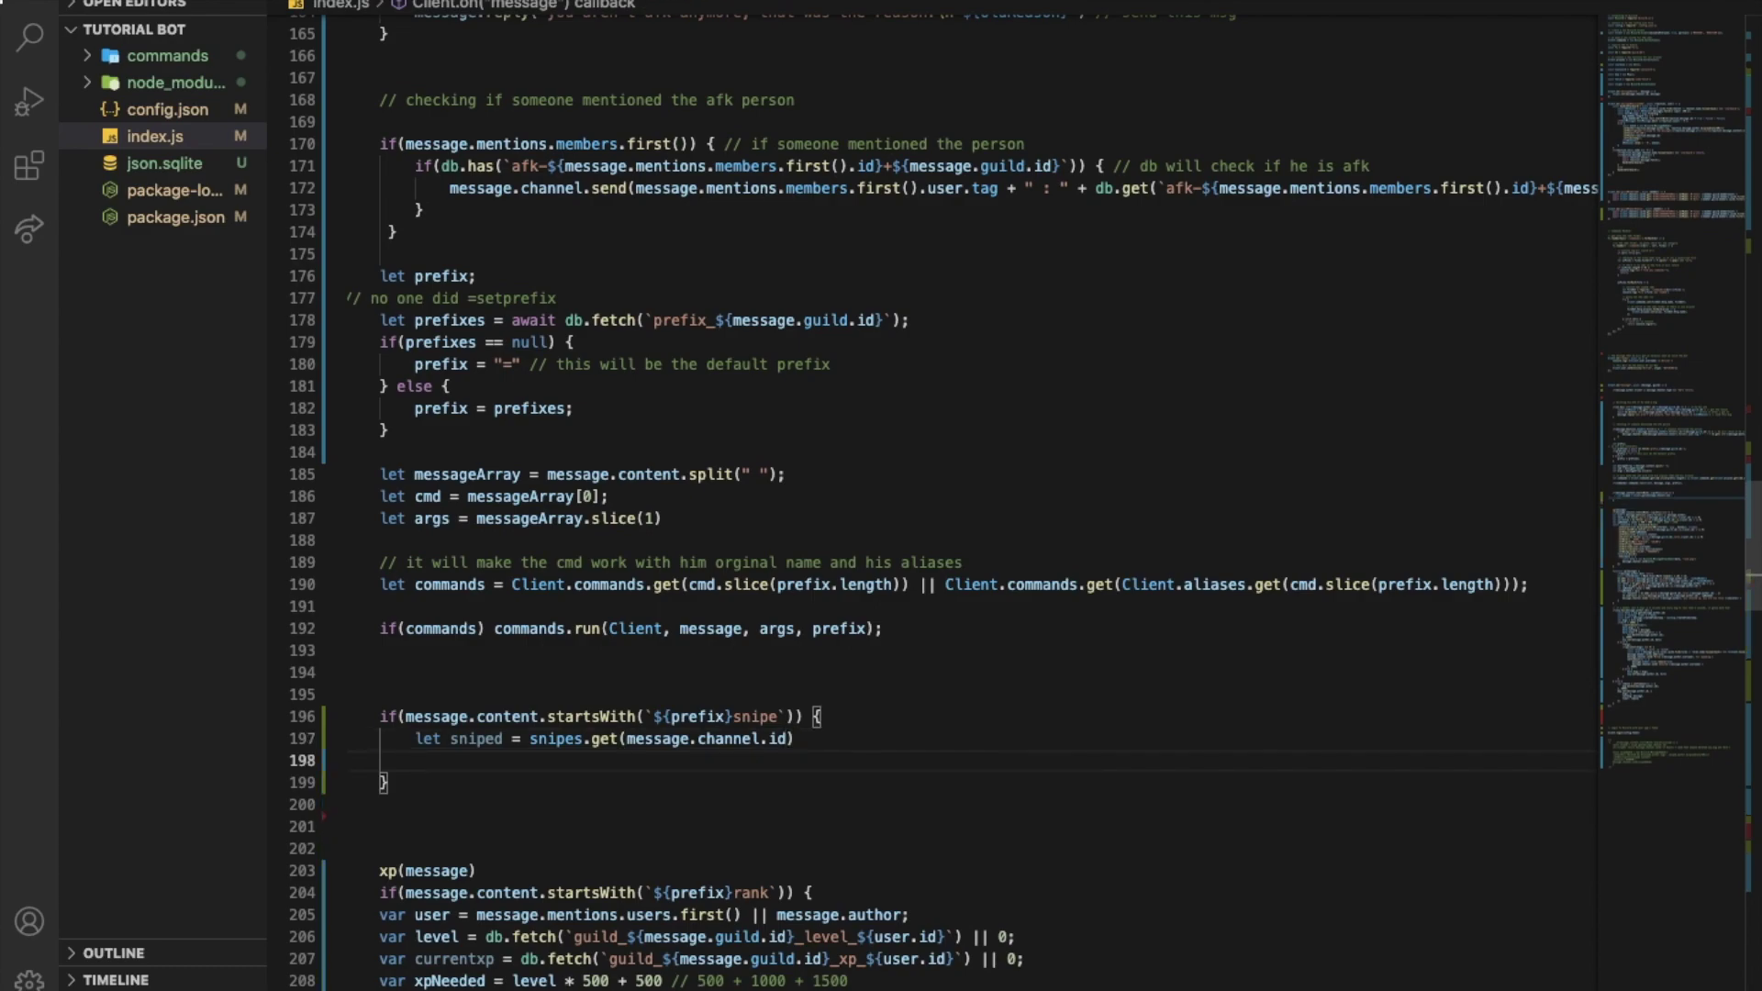
text(if(!snipe)
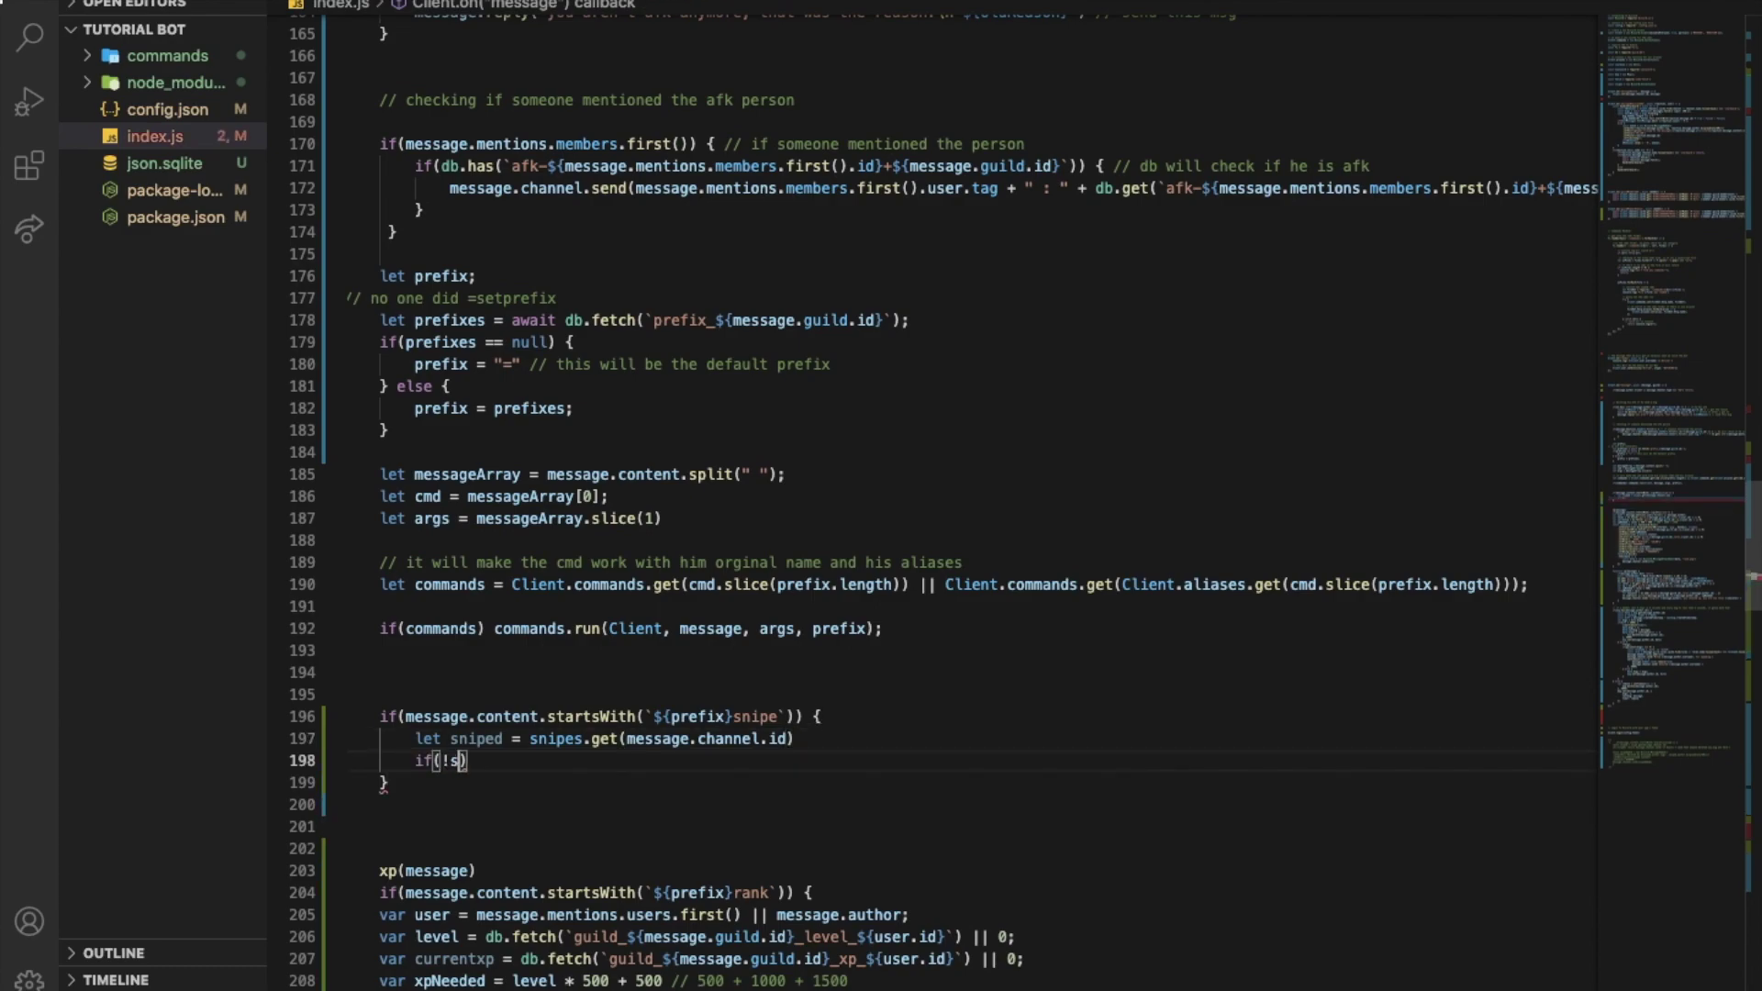
text(d)
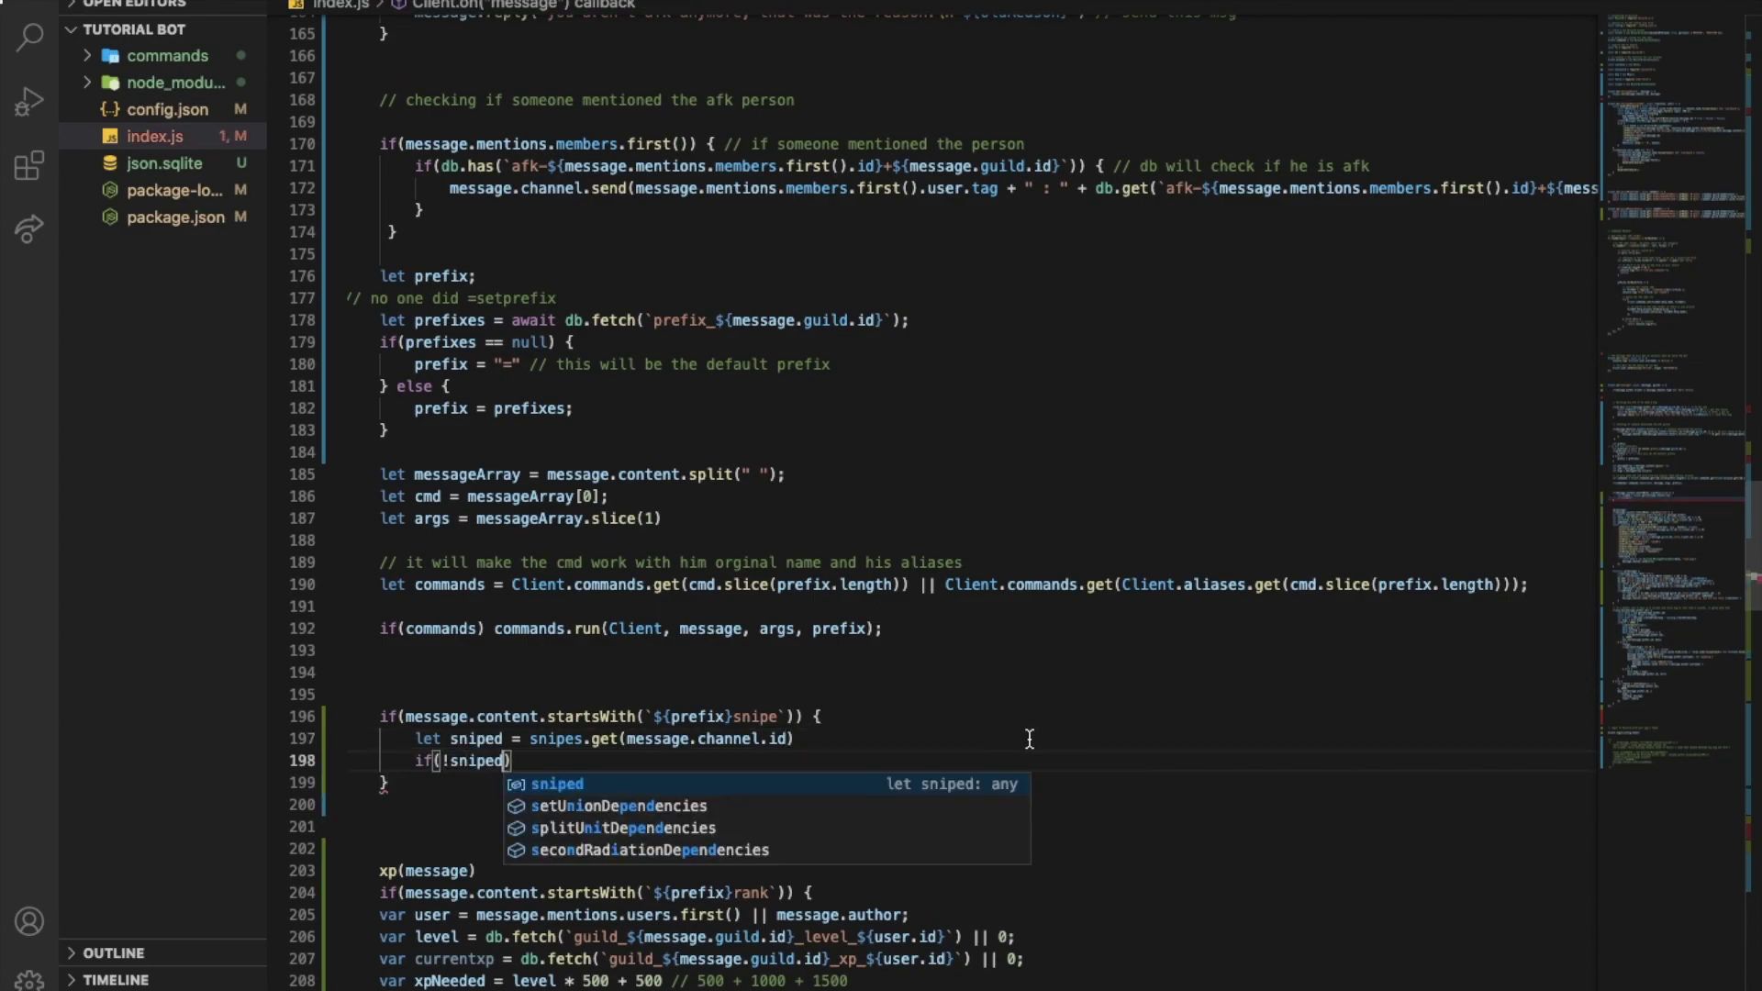
text() )
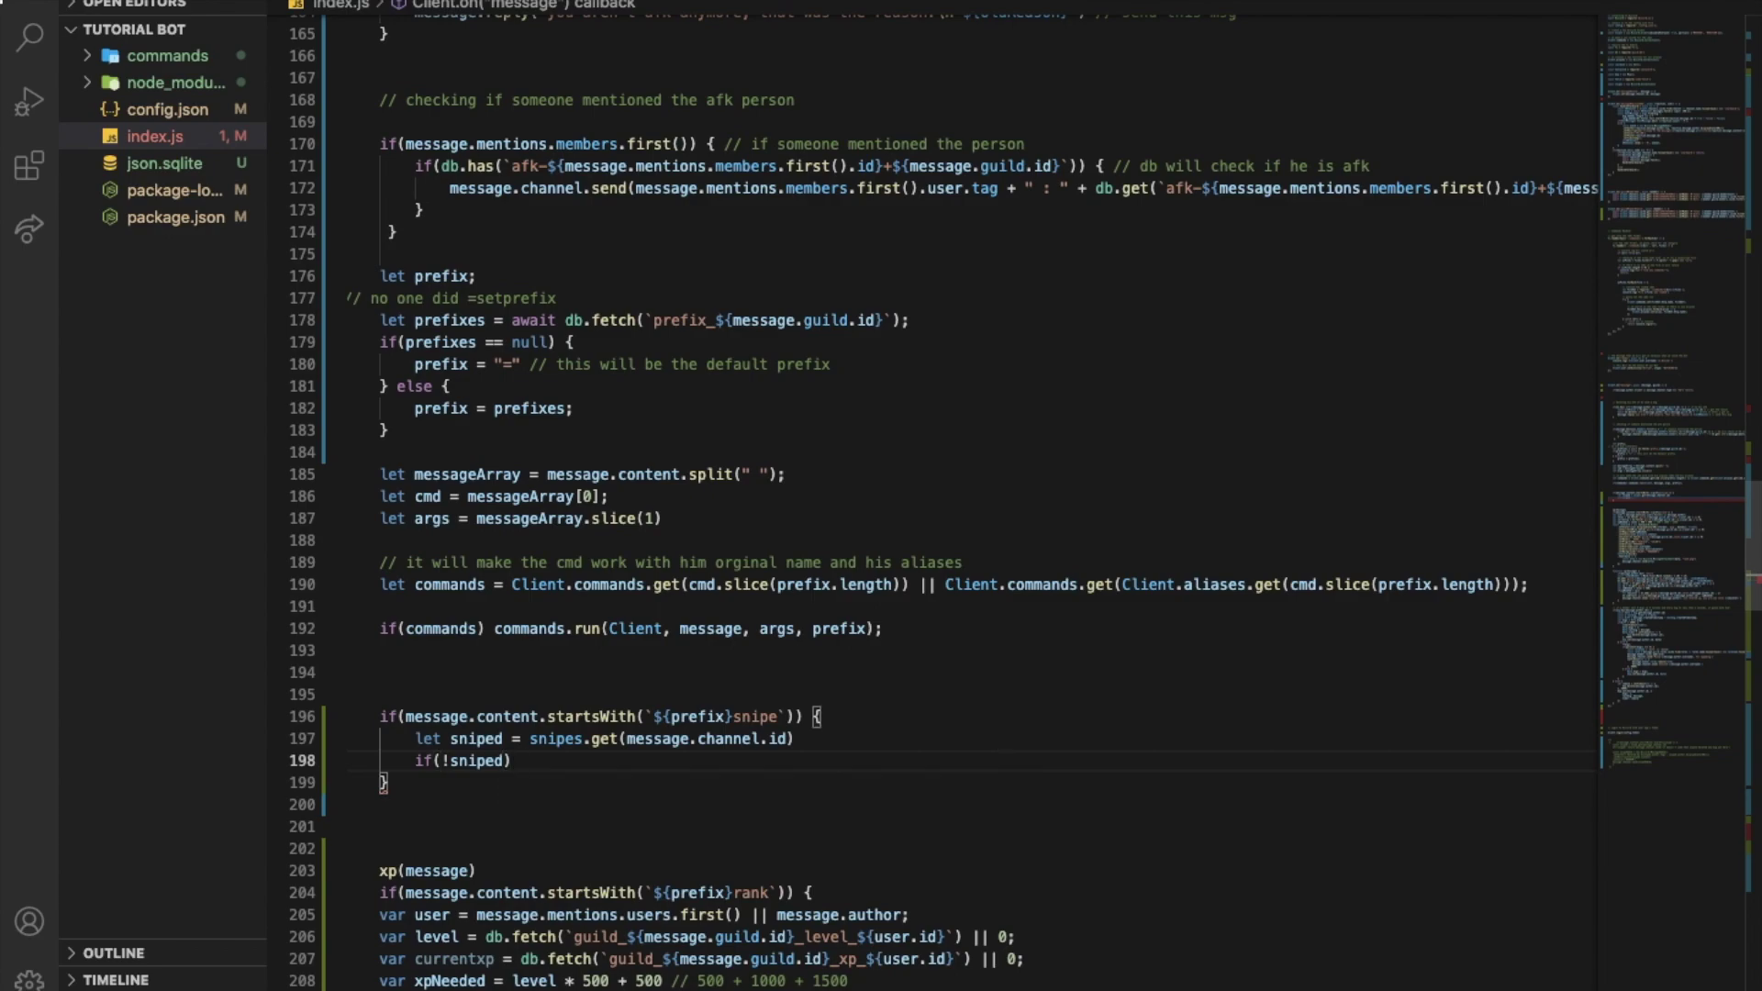
text(reur)
key(Escape)
key(BackSpace)
key(BackSpace)
text(tur)
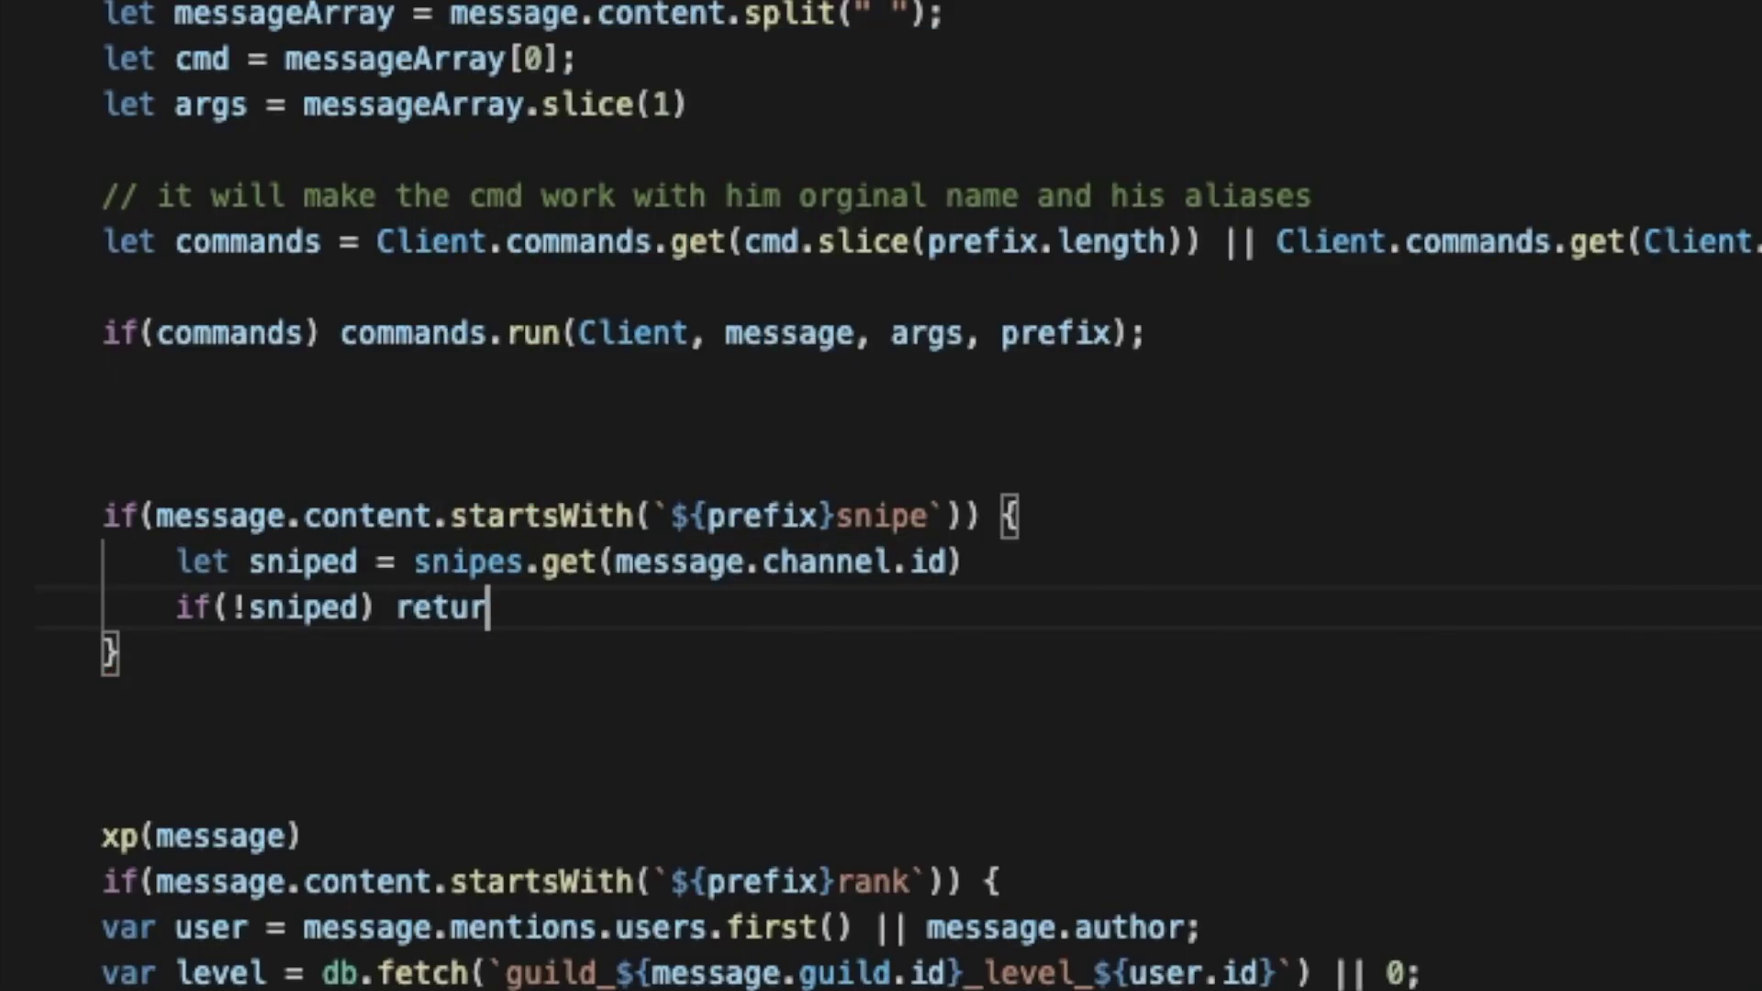
text(n message)
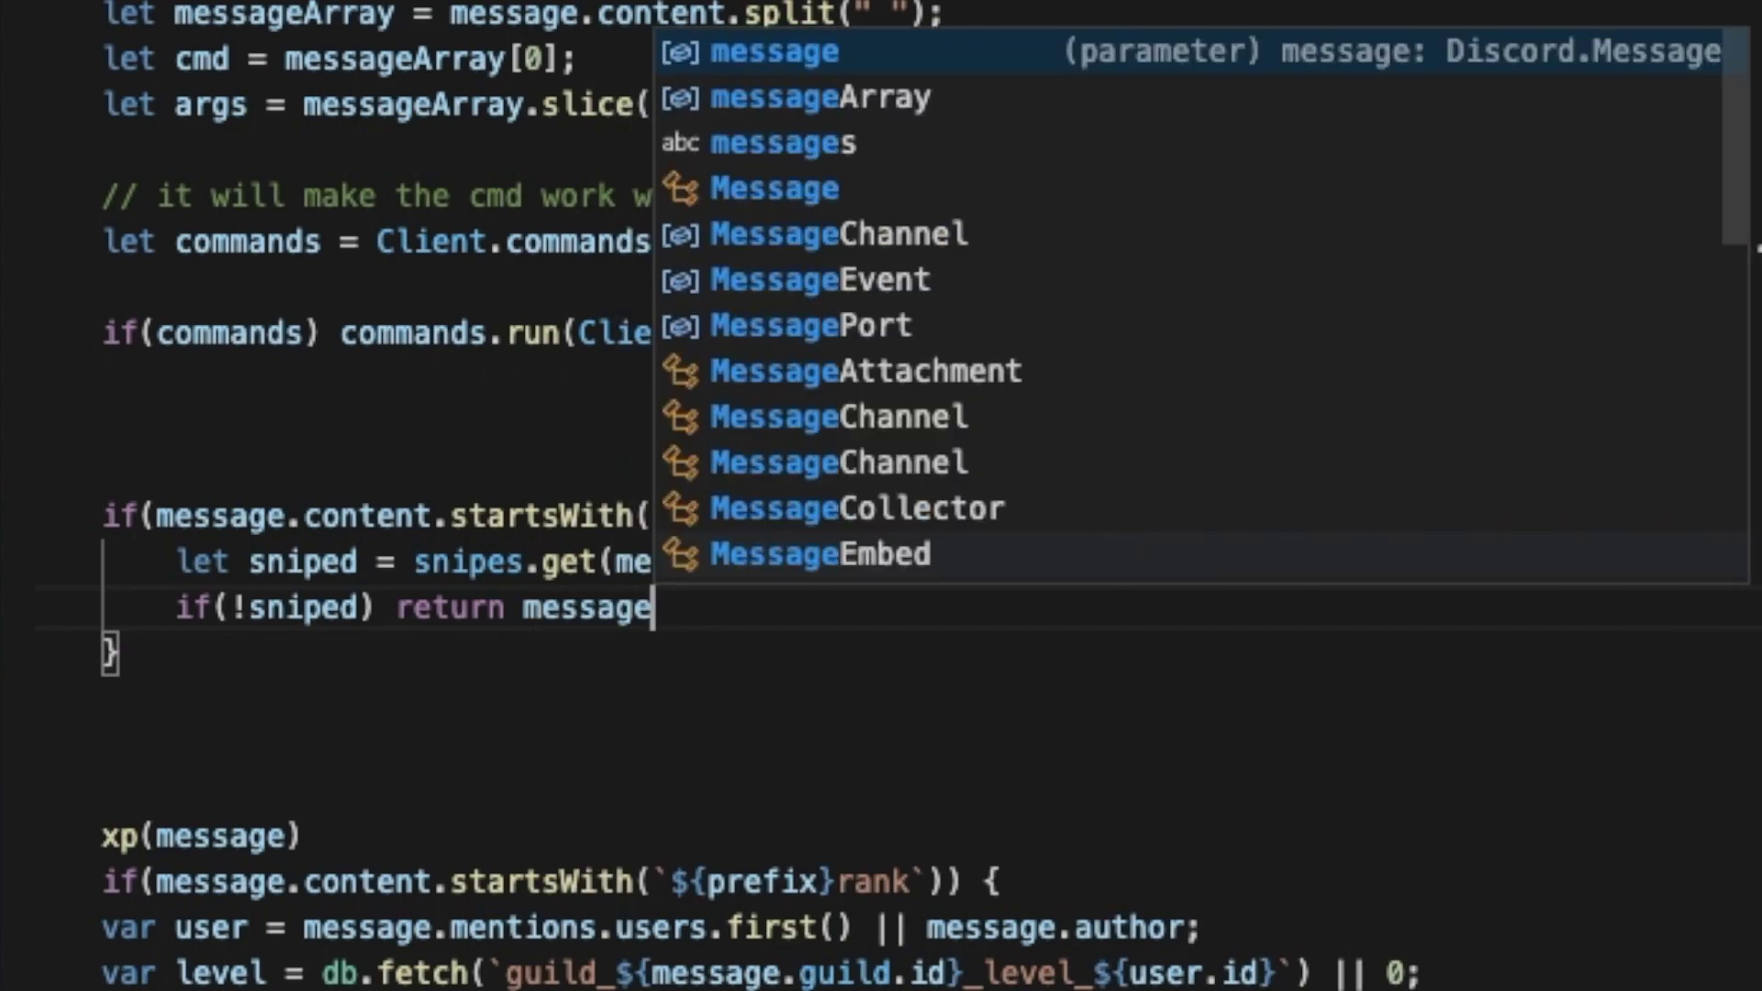
text(.channel)
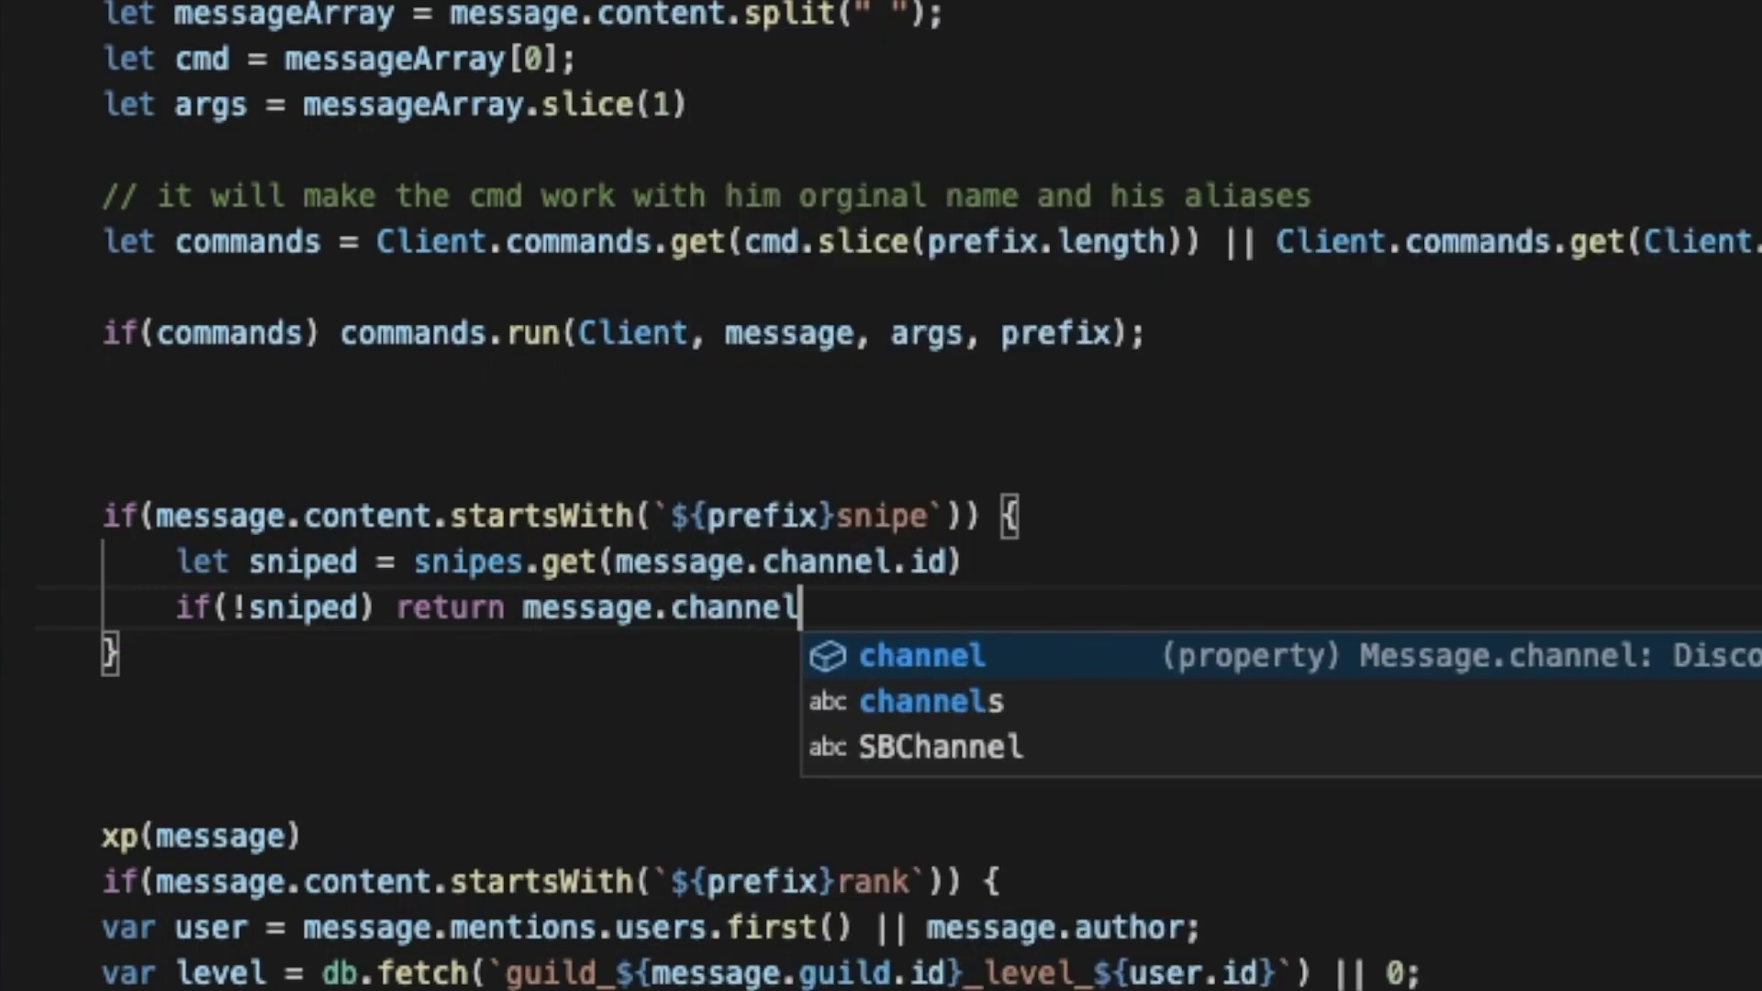
text(.send()
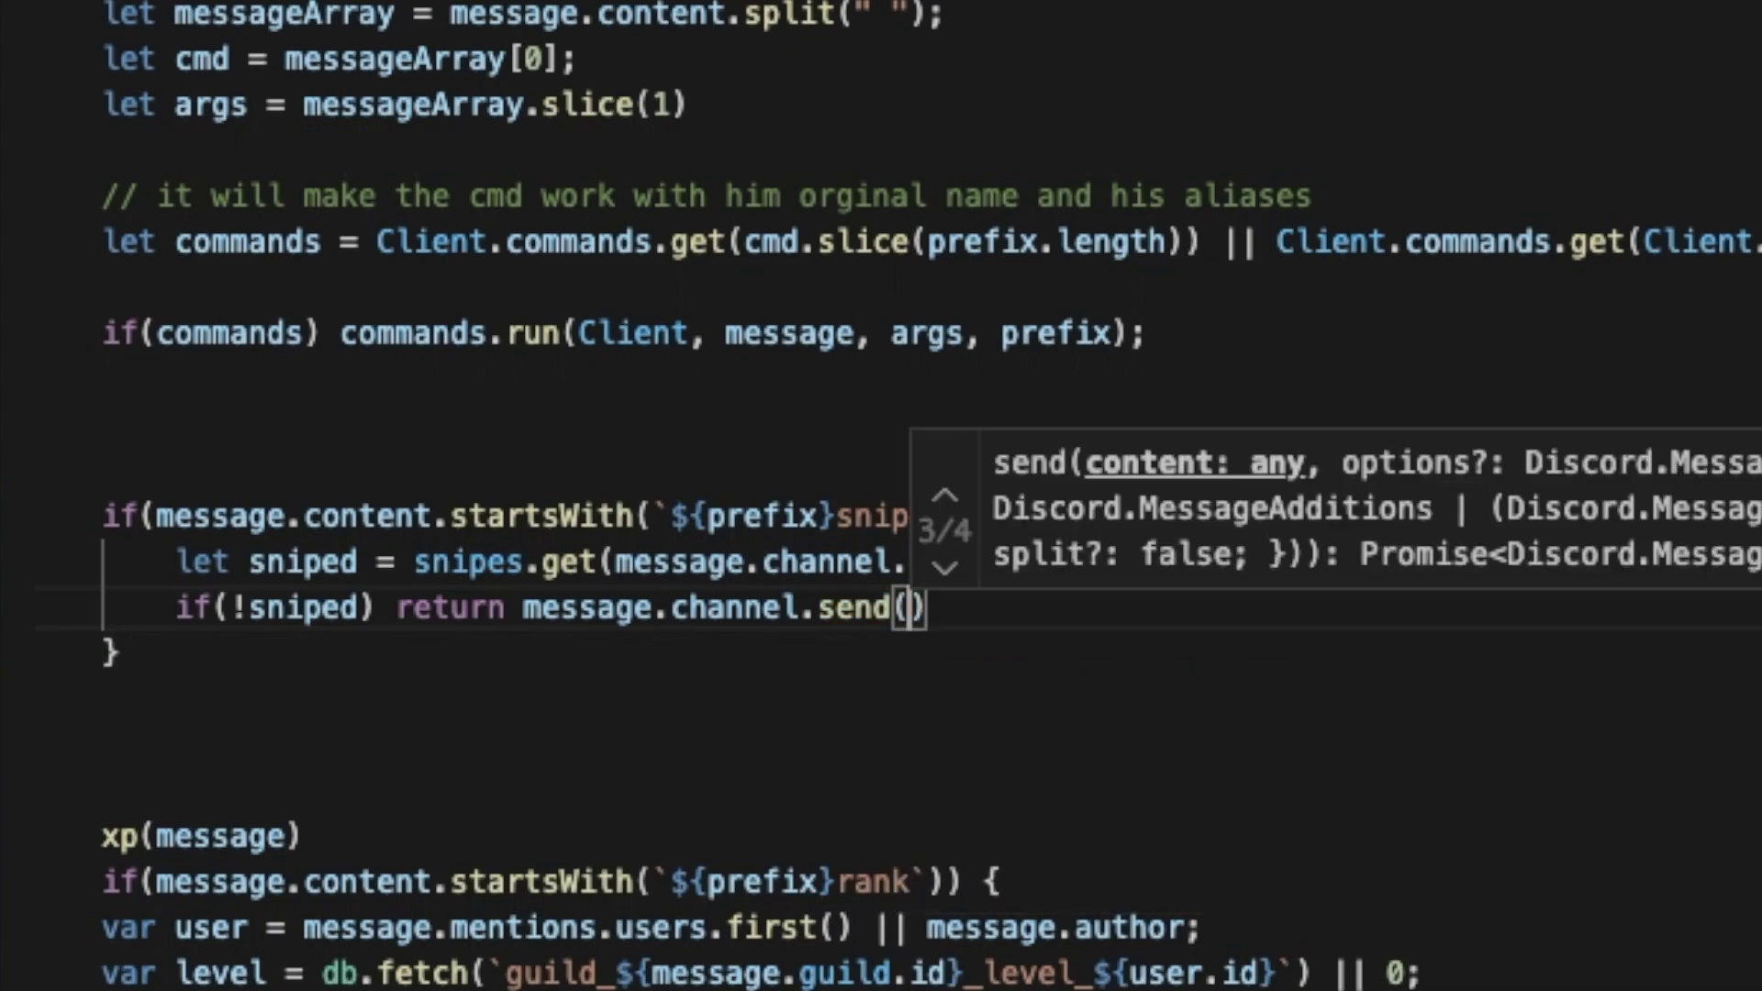
text(')
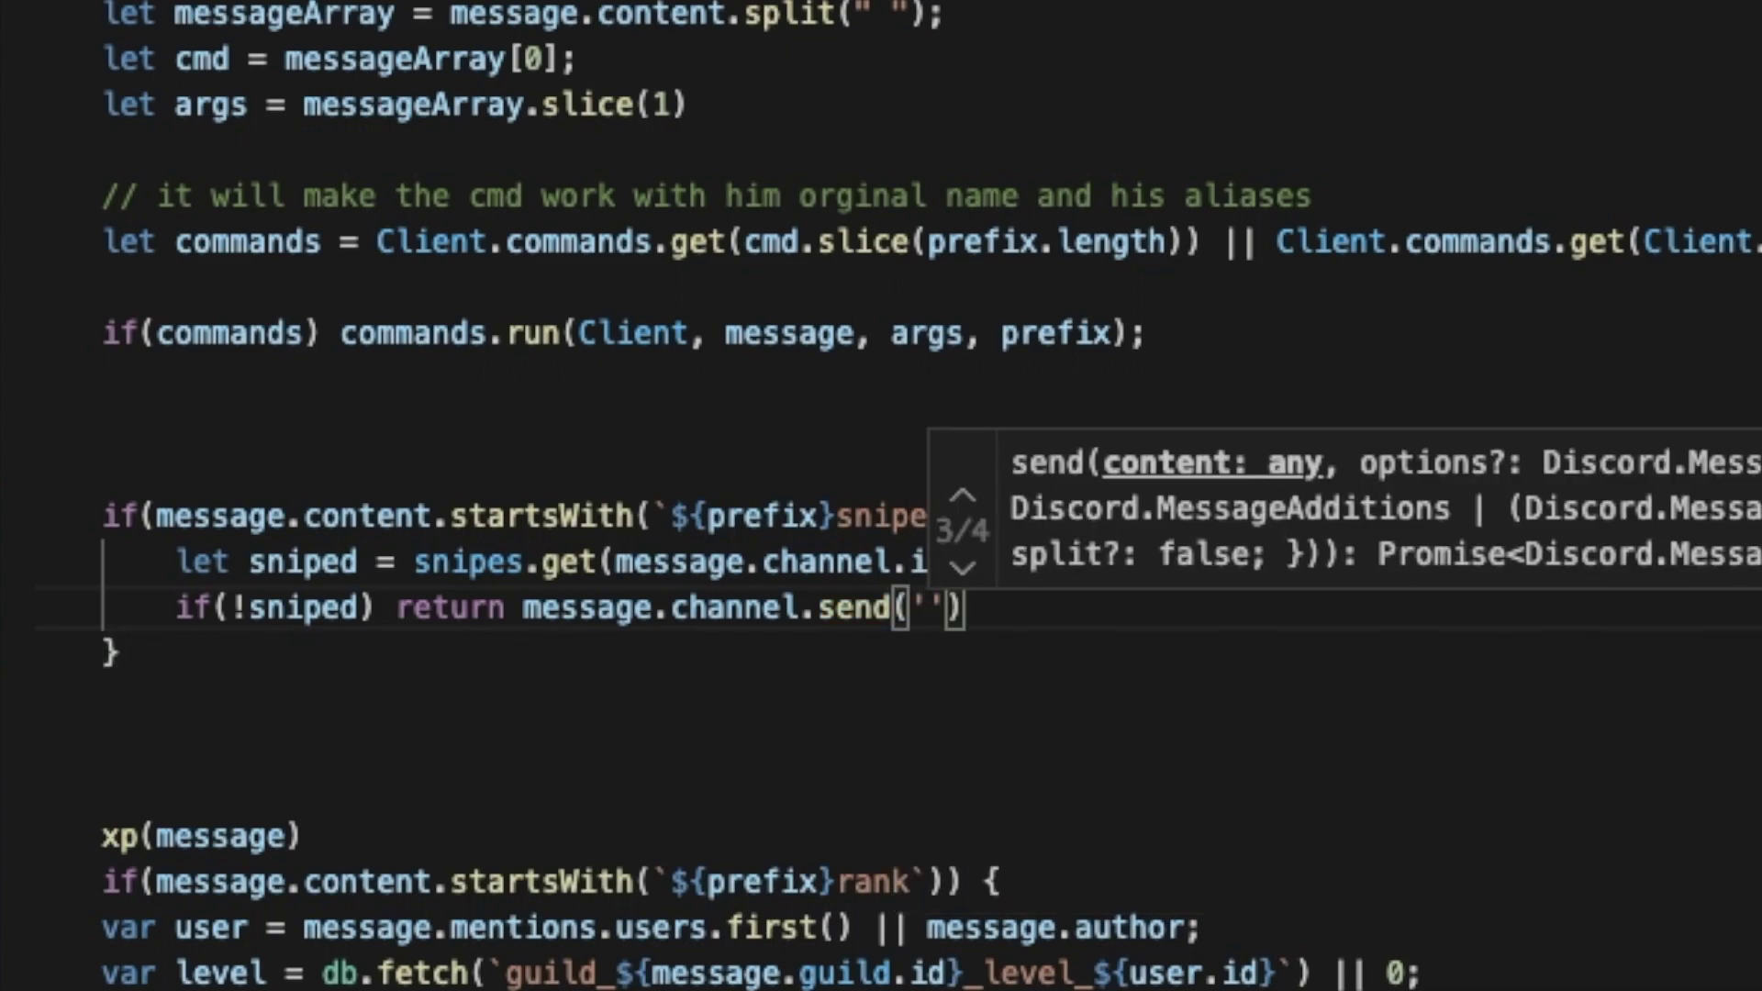
text(there is nothing that got deleting)
key(BackSpace)
key(BackSpace)
key(BackSpace)
text(ed)
key(Escape)
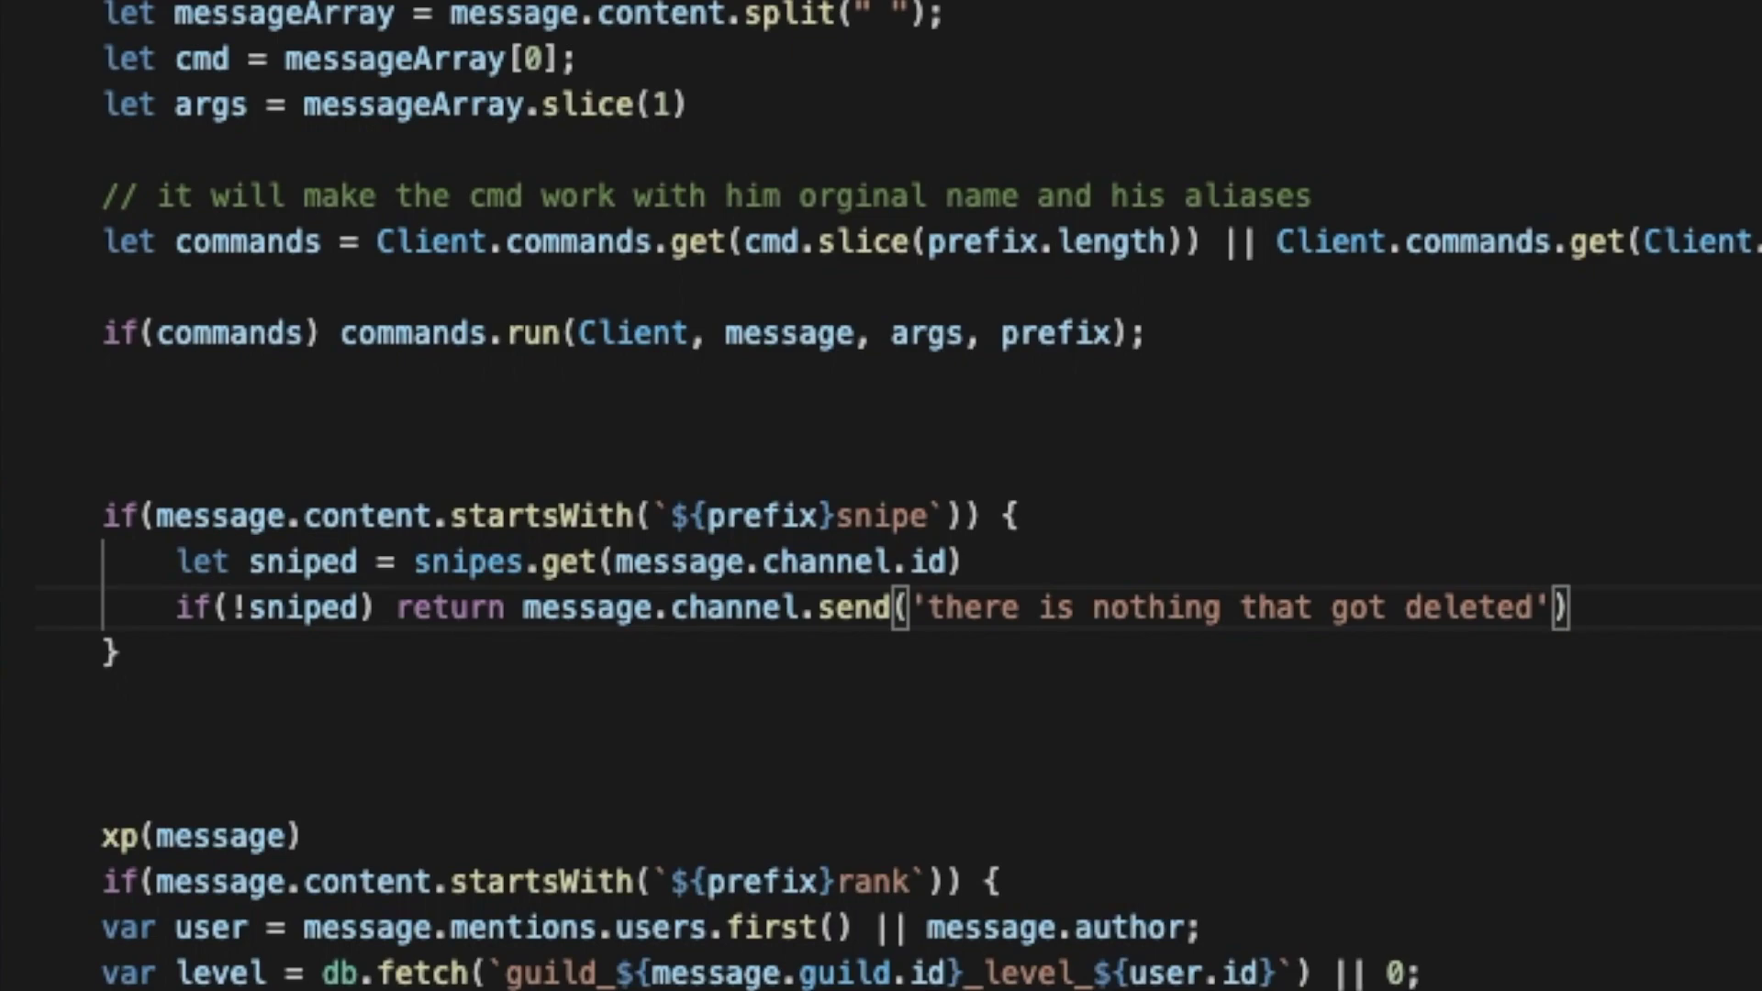
key(Return)
key(Return)
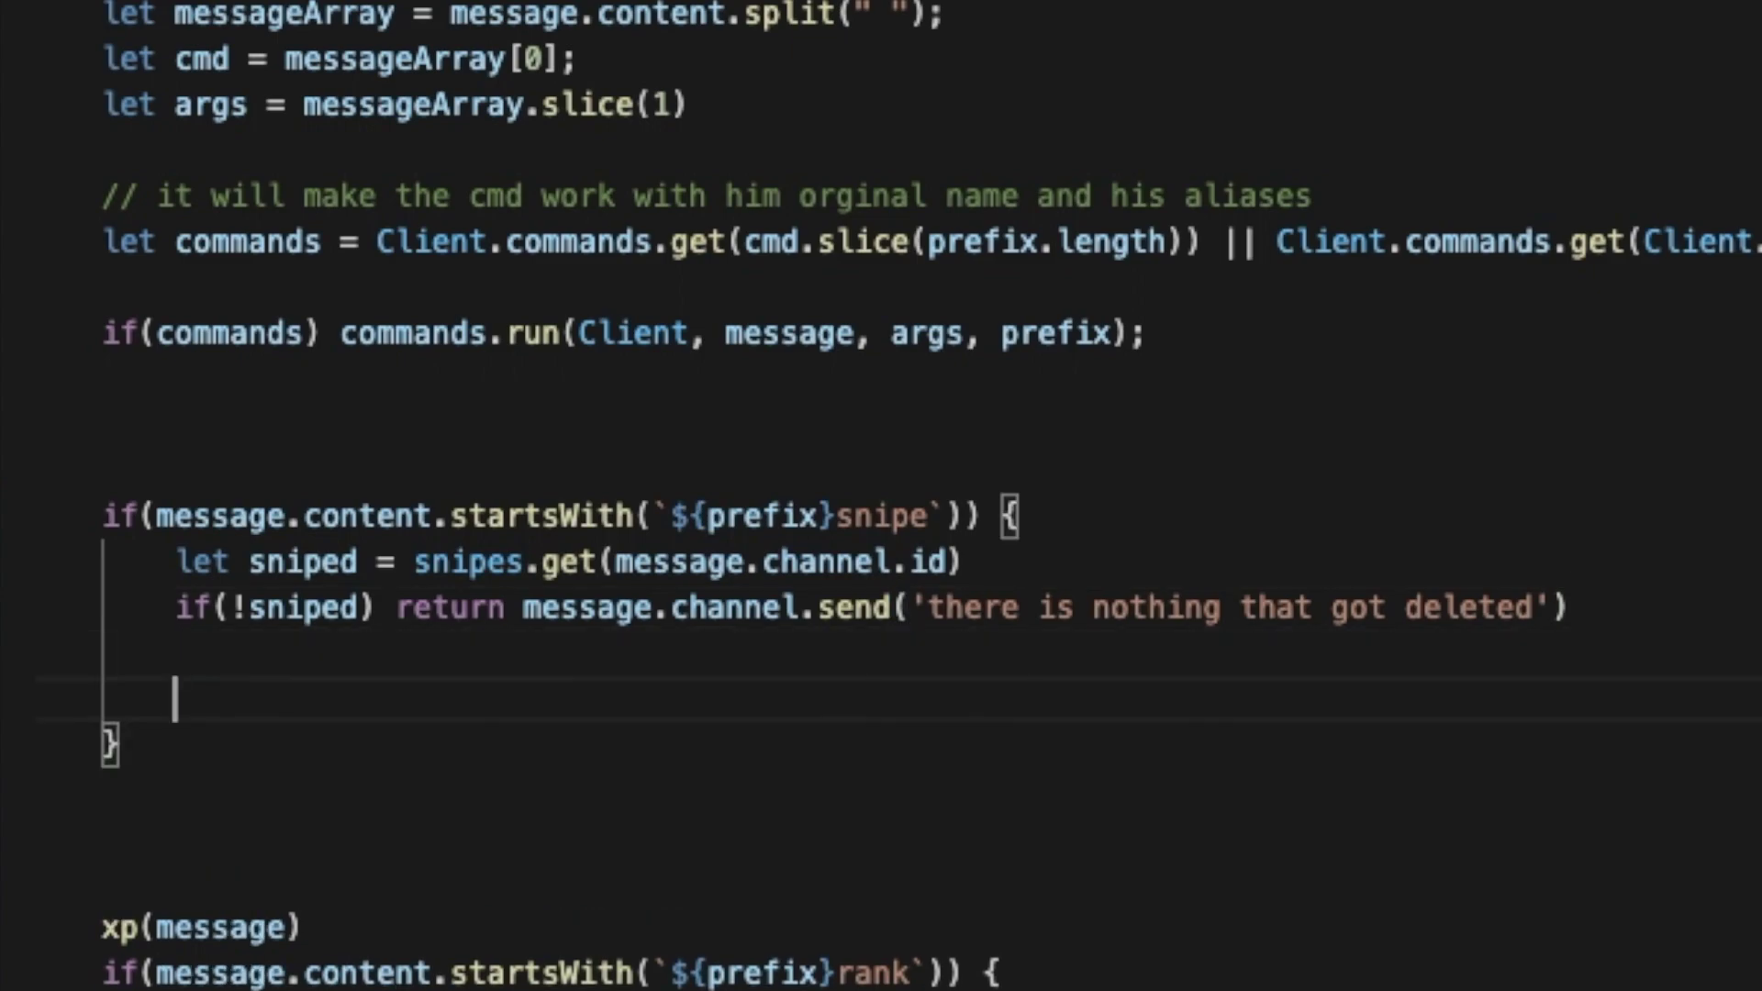
text(cons)
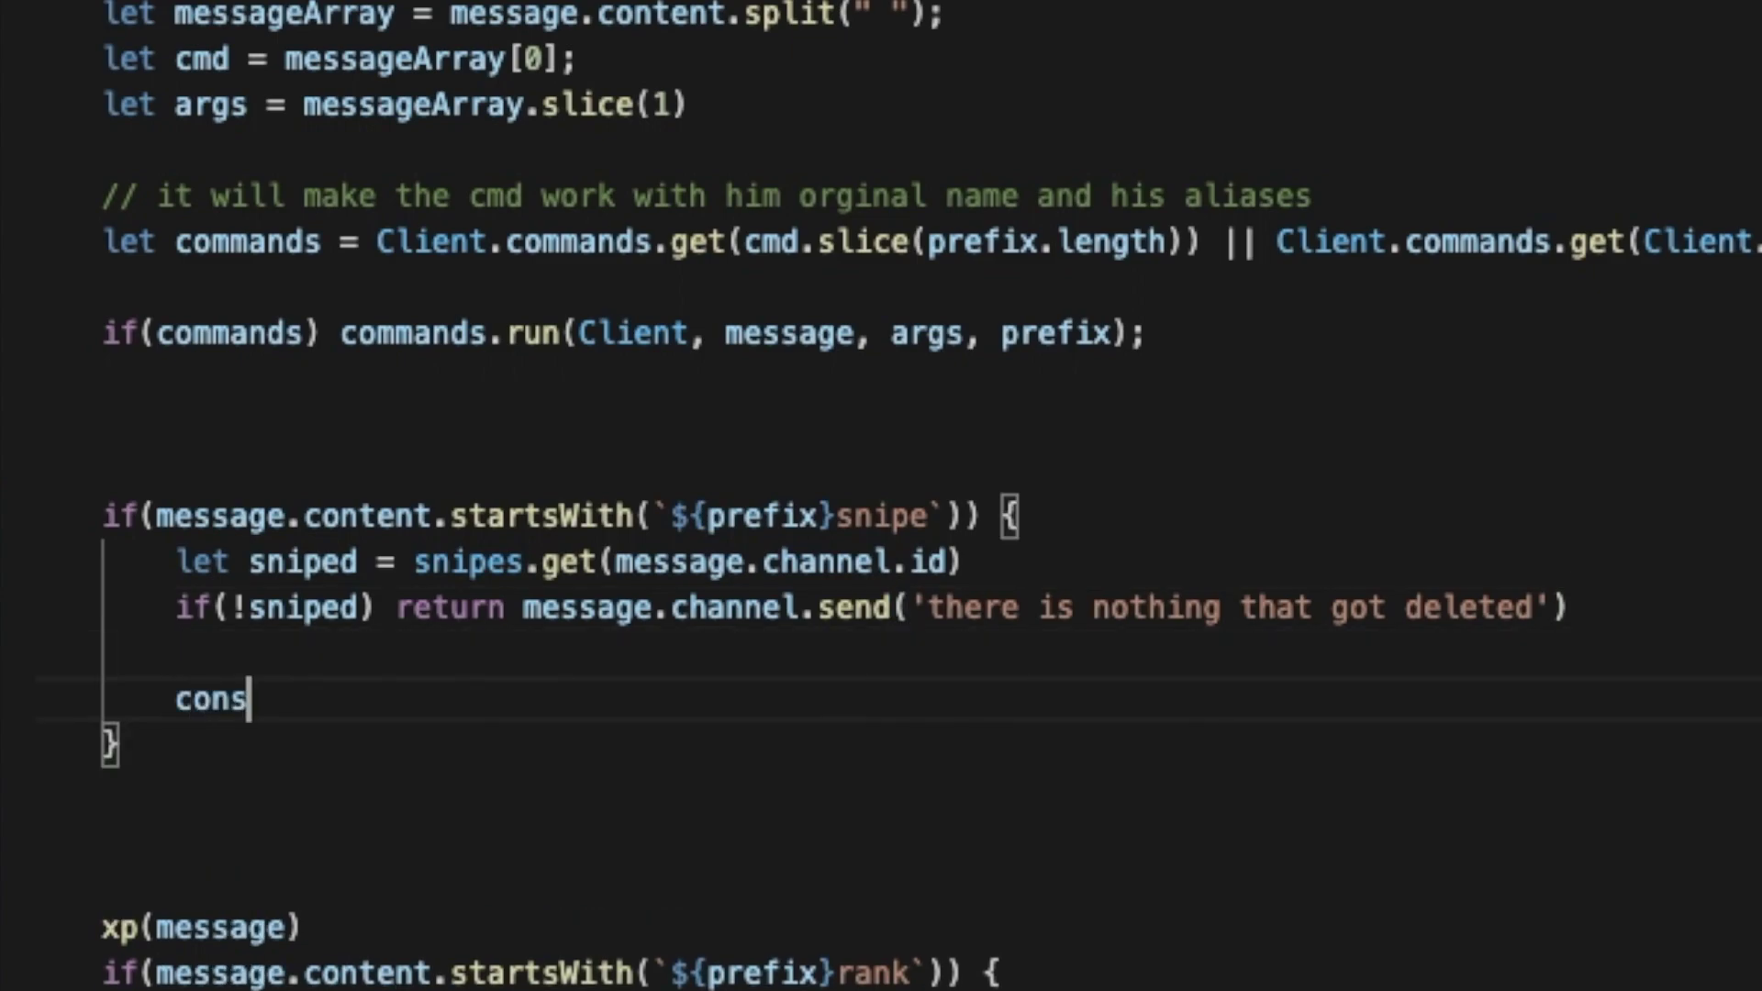
text(t em)
- Create a new Discord.MessageEmbed and begin its .setAuthor() call on a new line
key(BackSpace)
key(BackSpace)
text(snipe)
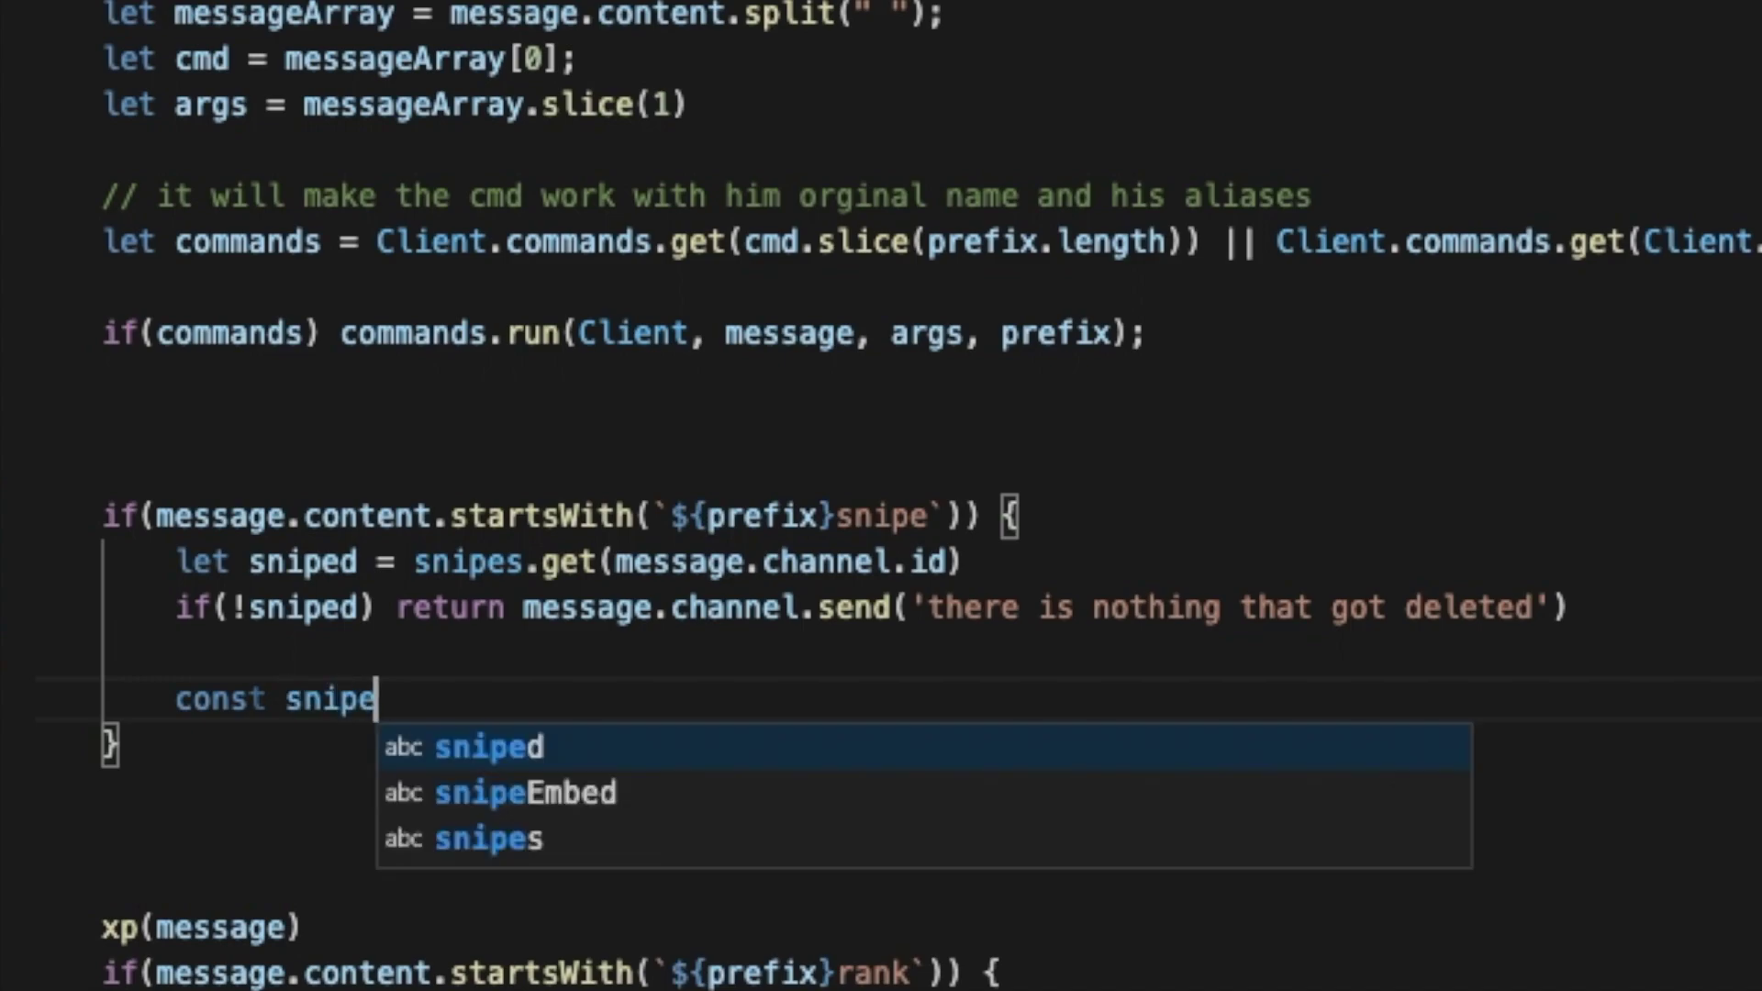
text(Embed = )
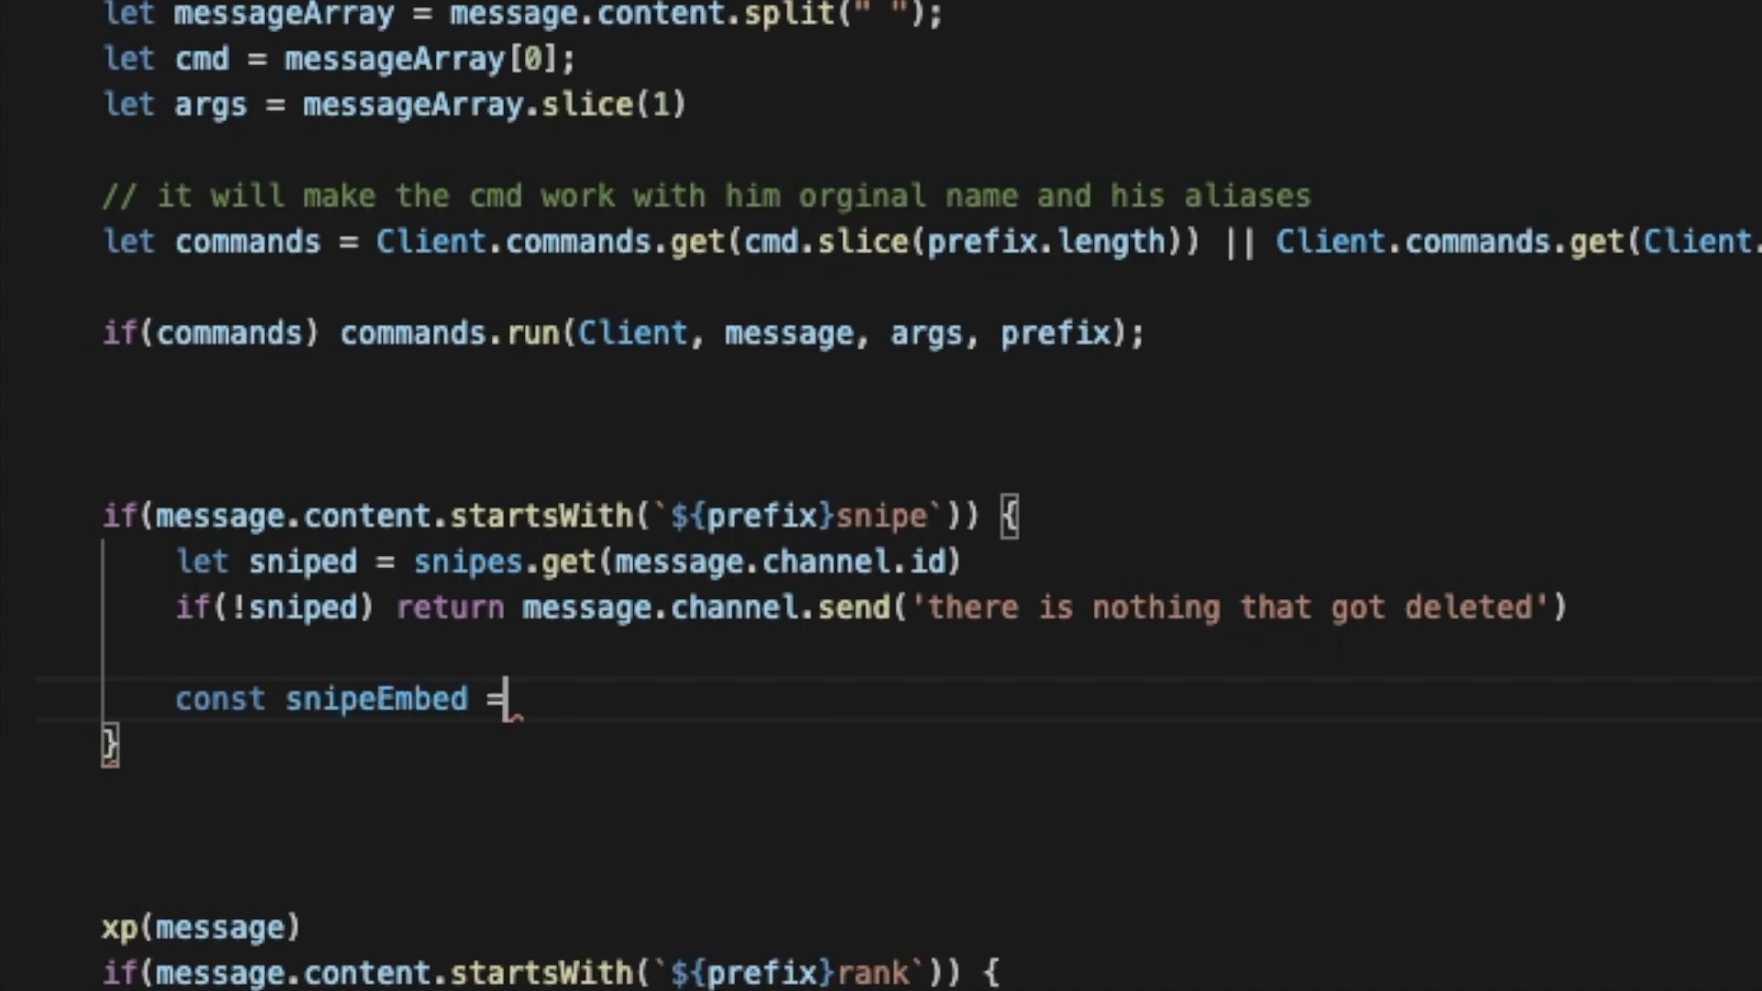
text(new Discord)
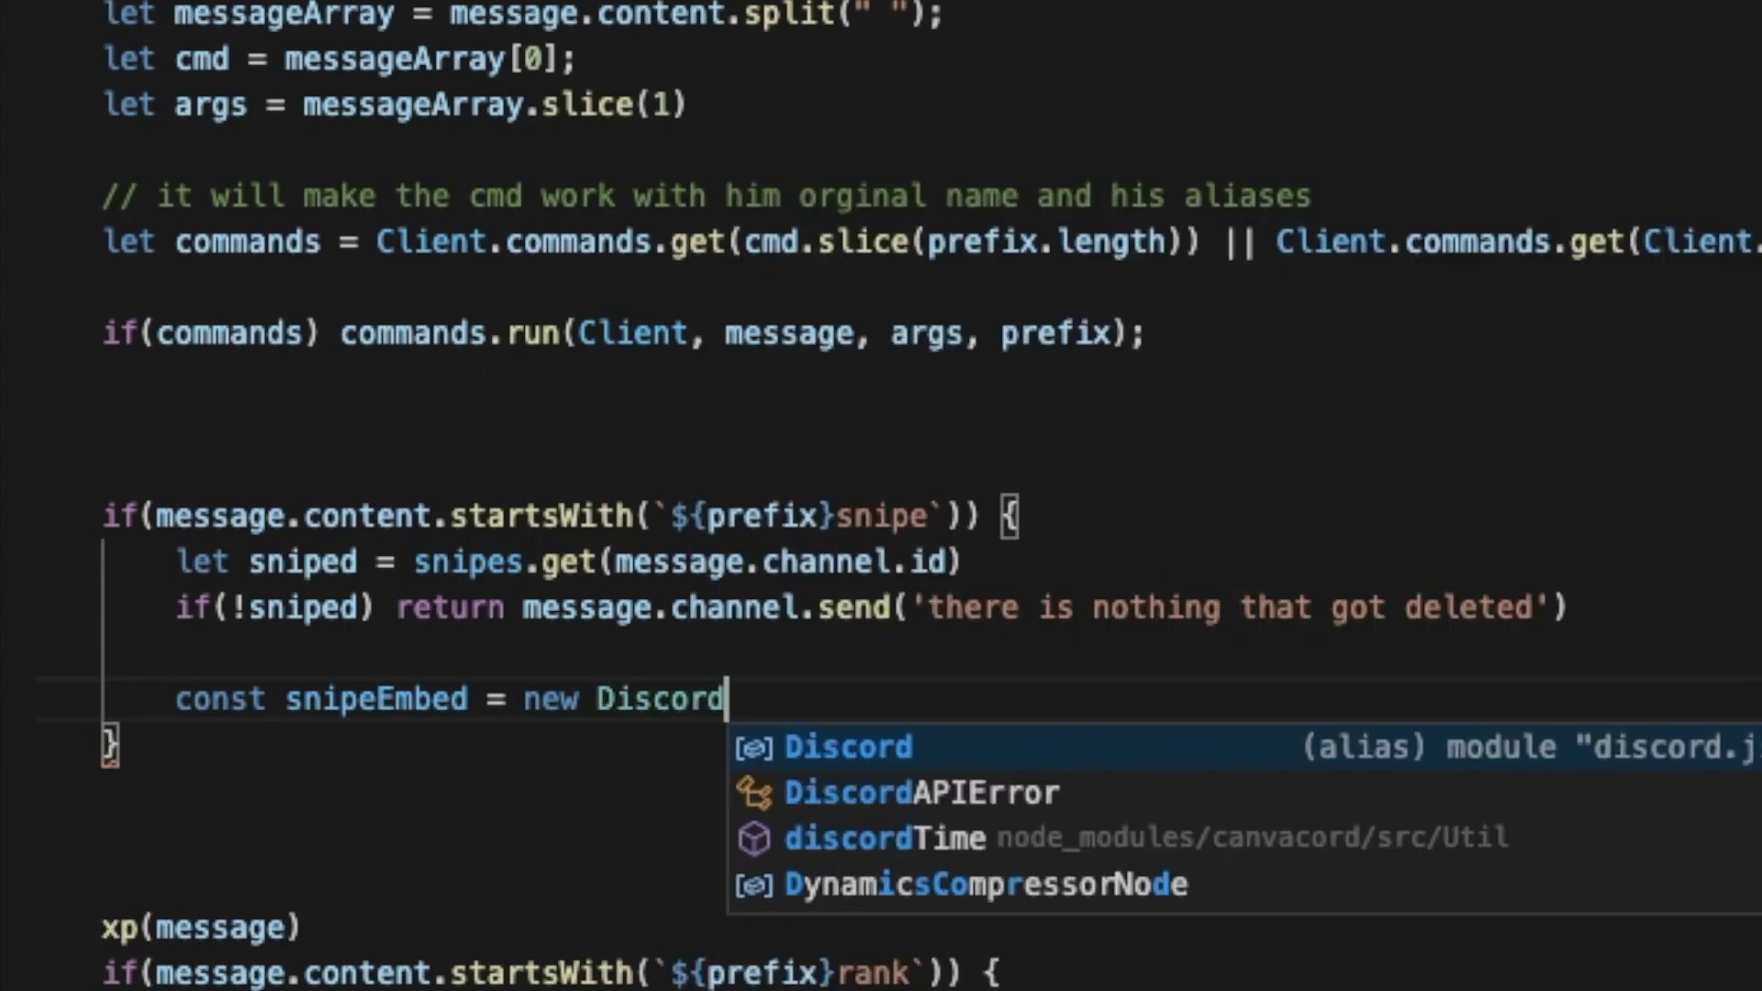
text(.Messa)
key(Return)
text(())
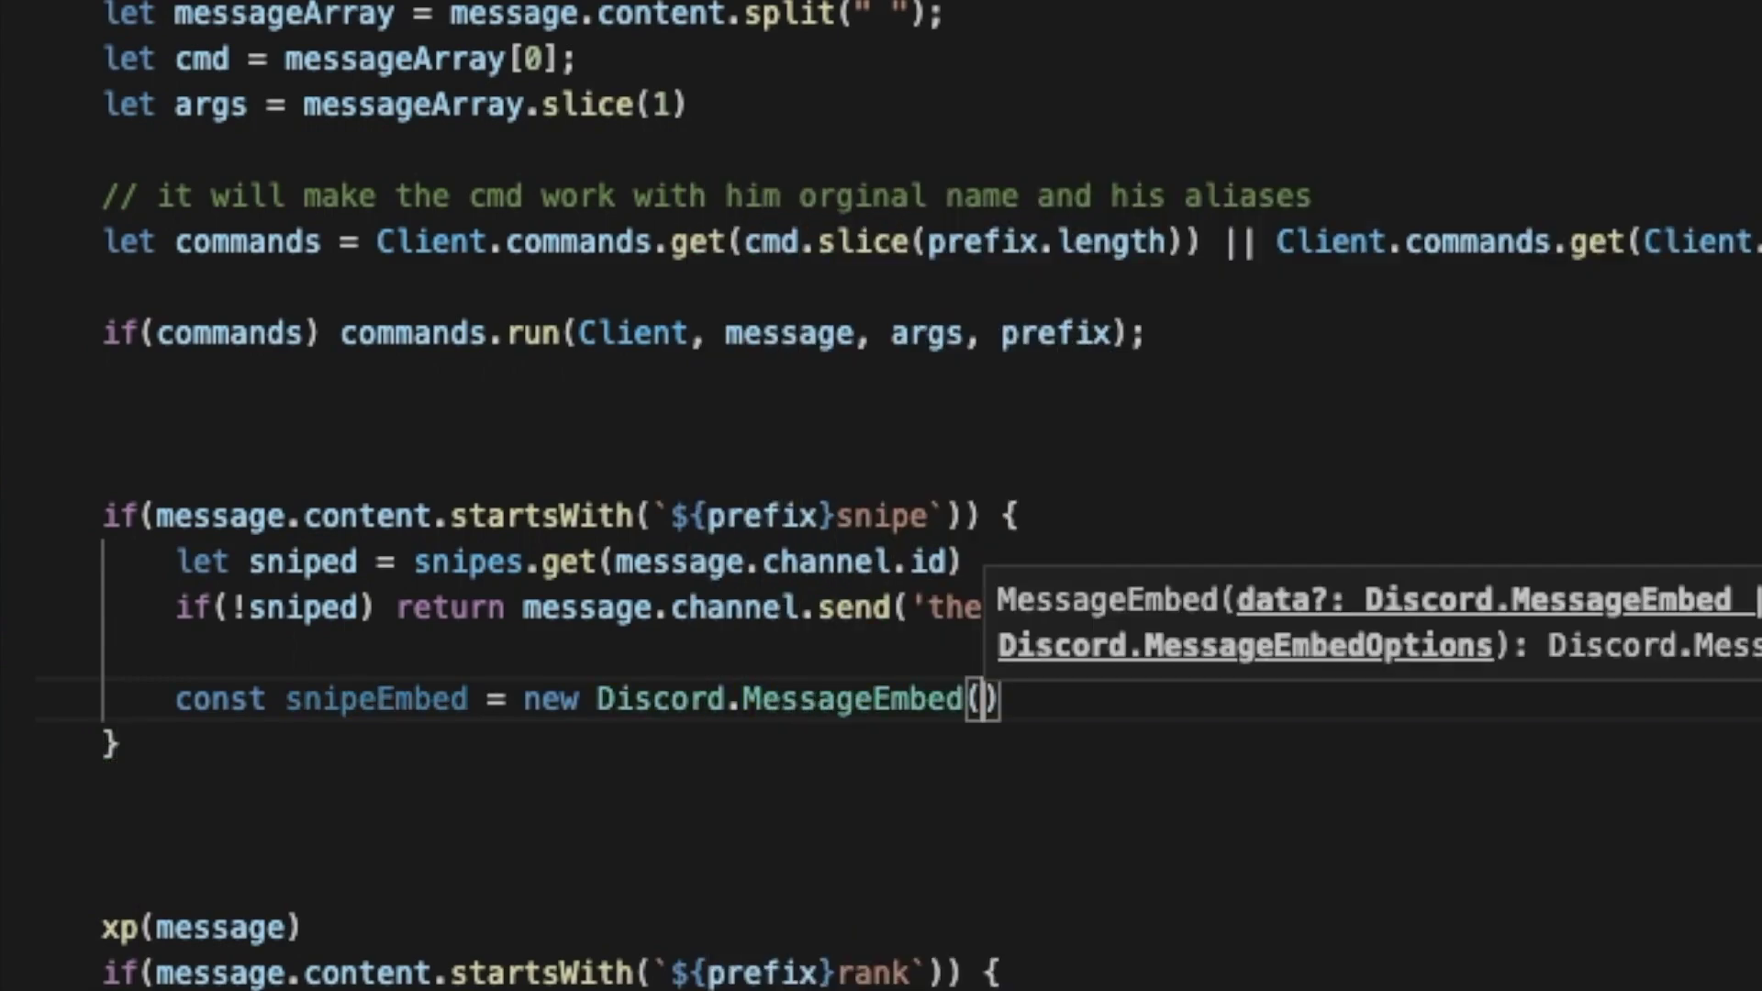
key(Return)
text(.set)
key(BackSpace)
text(t)
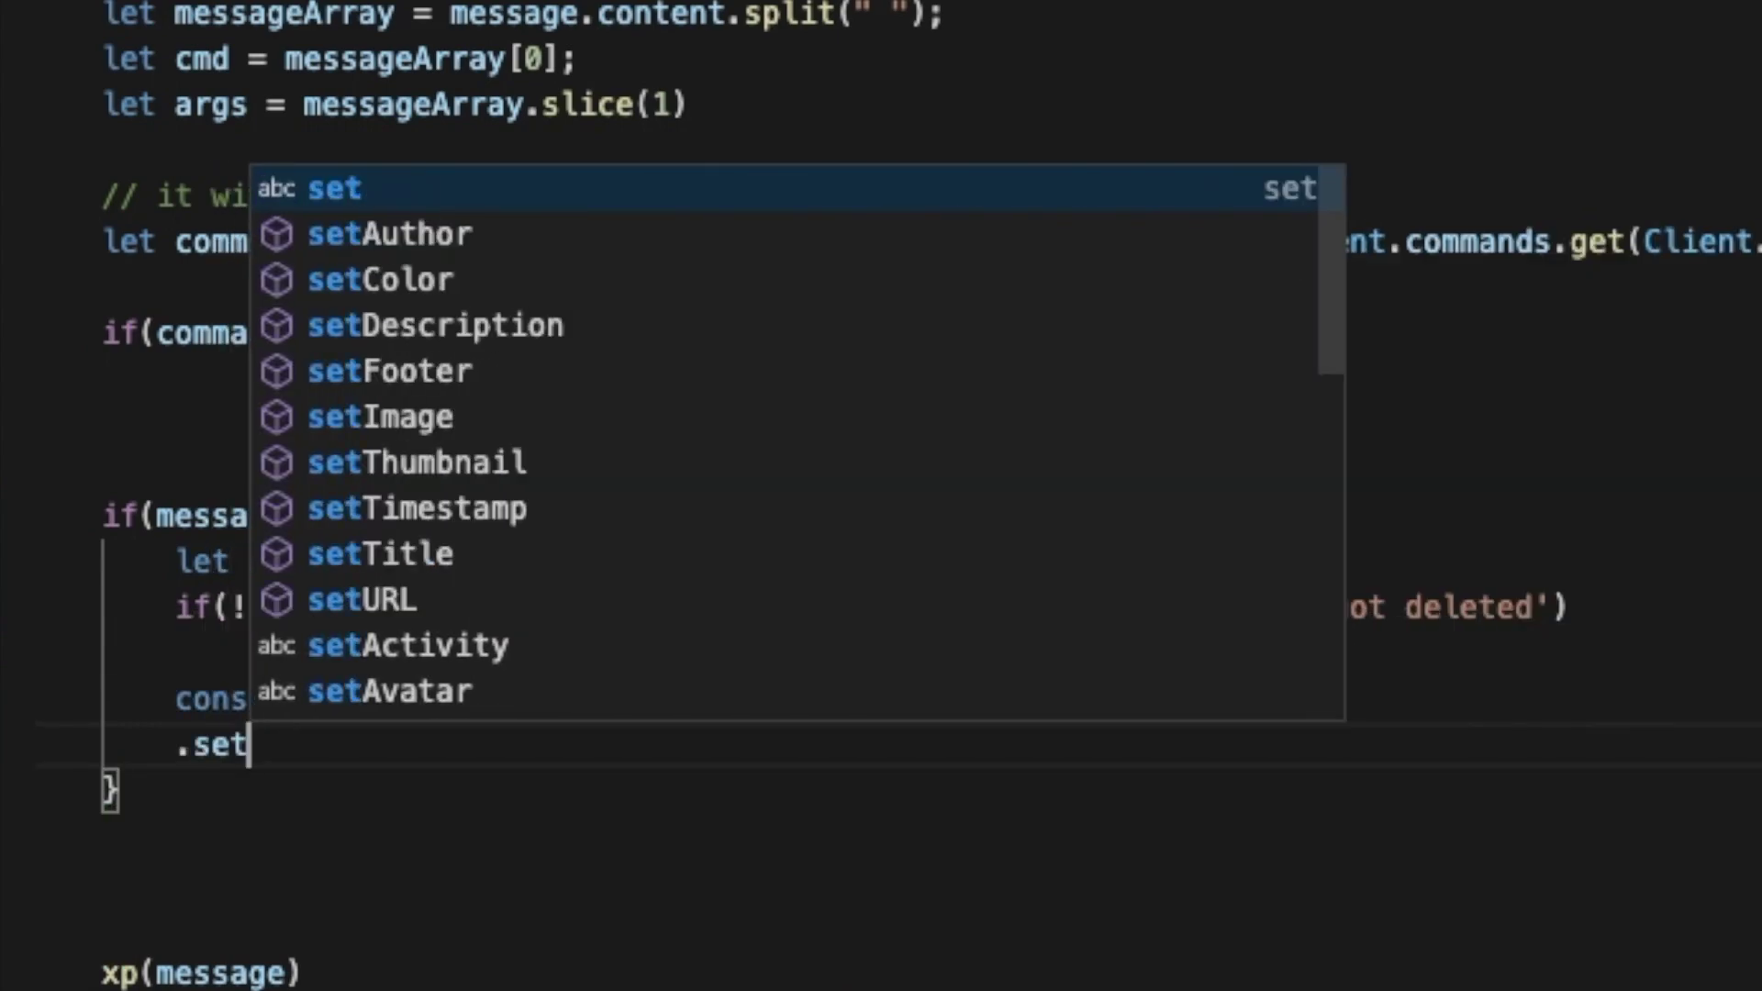
text(A)
key(Return)
text(()
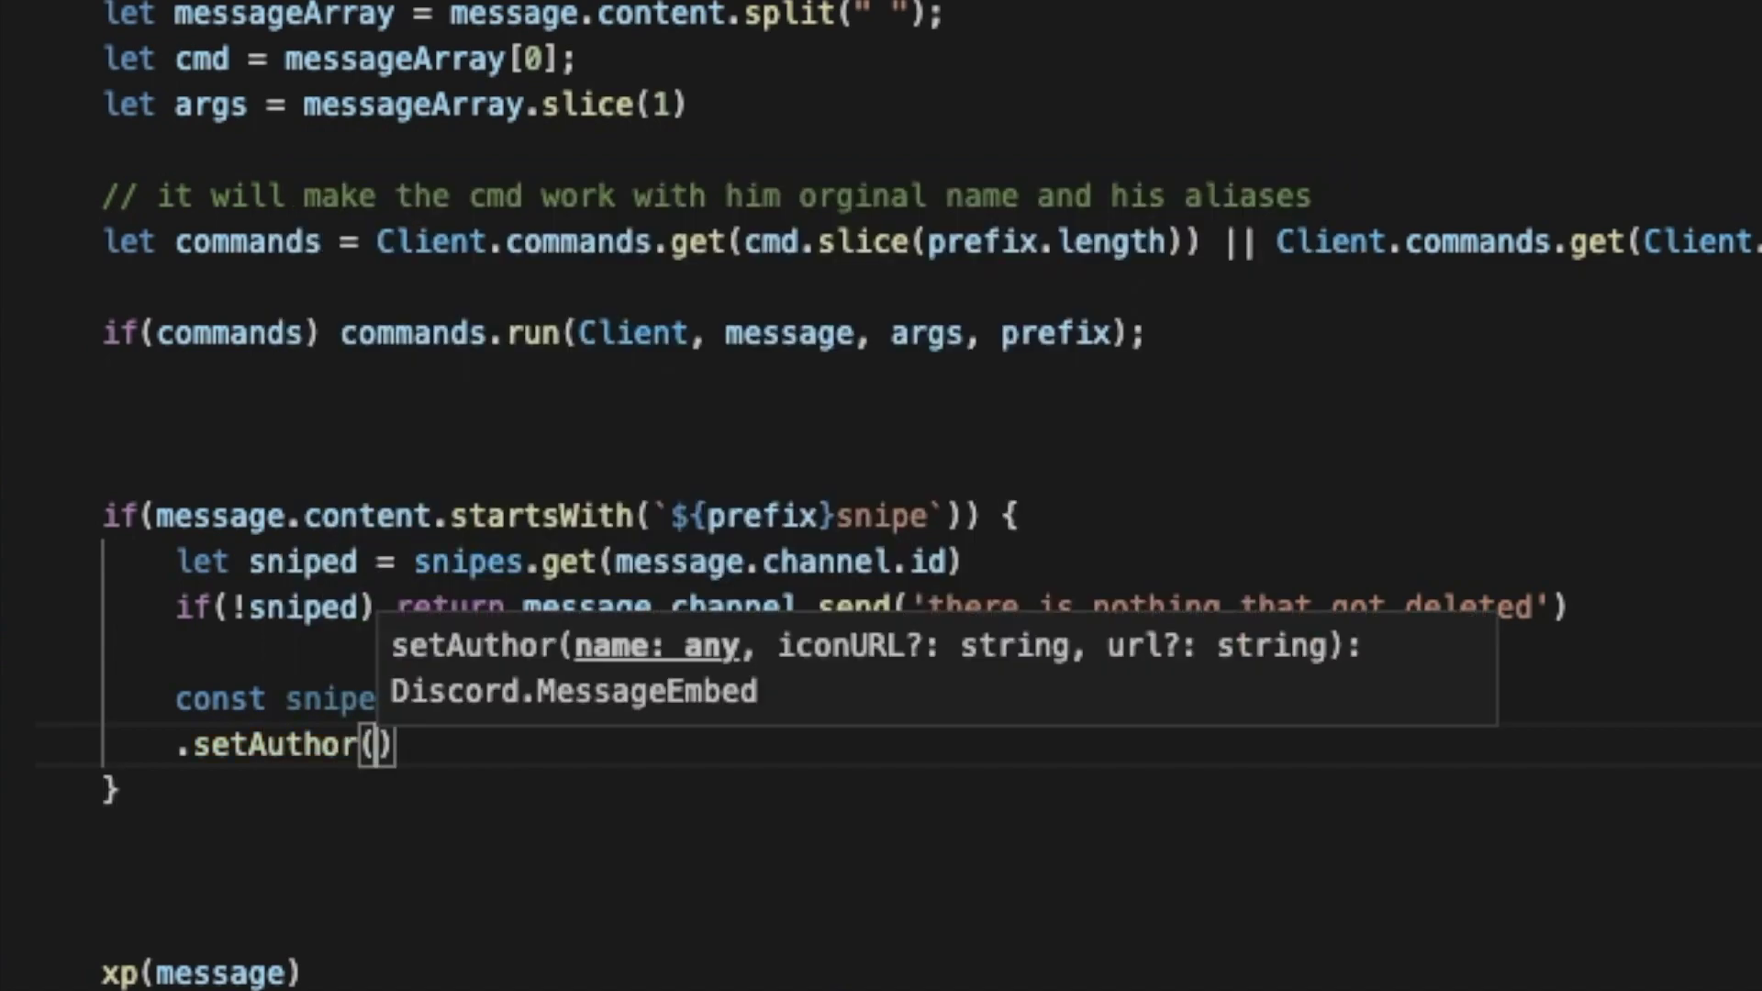
text(`)
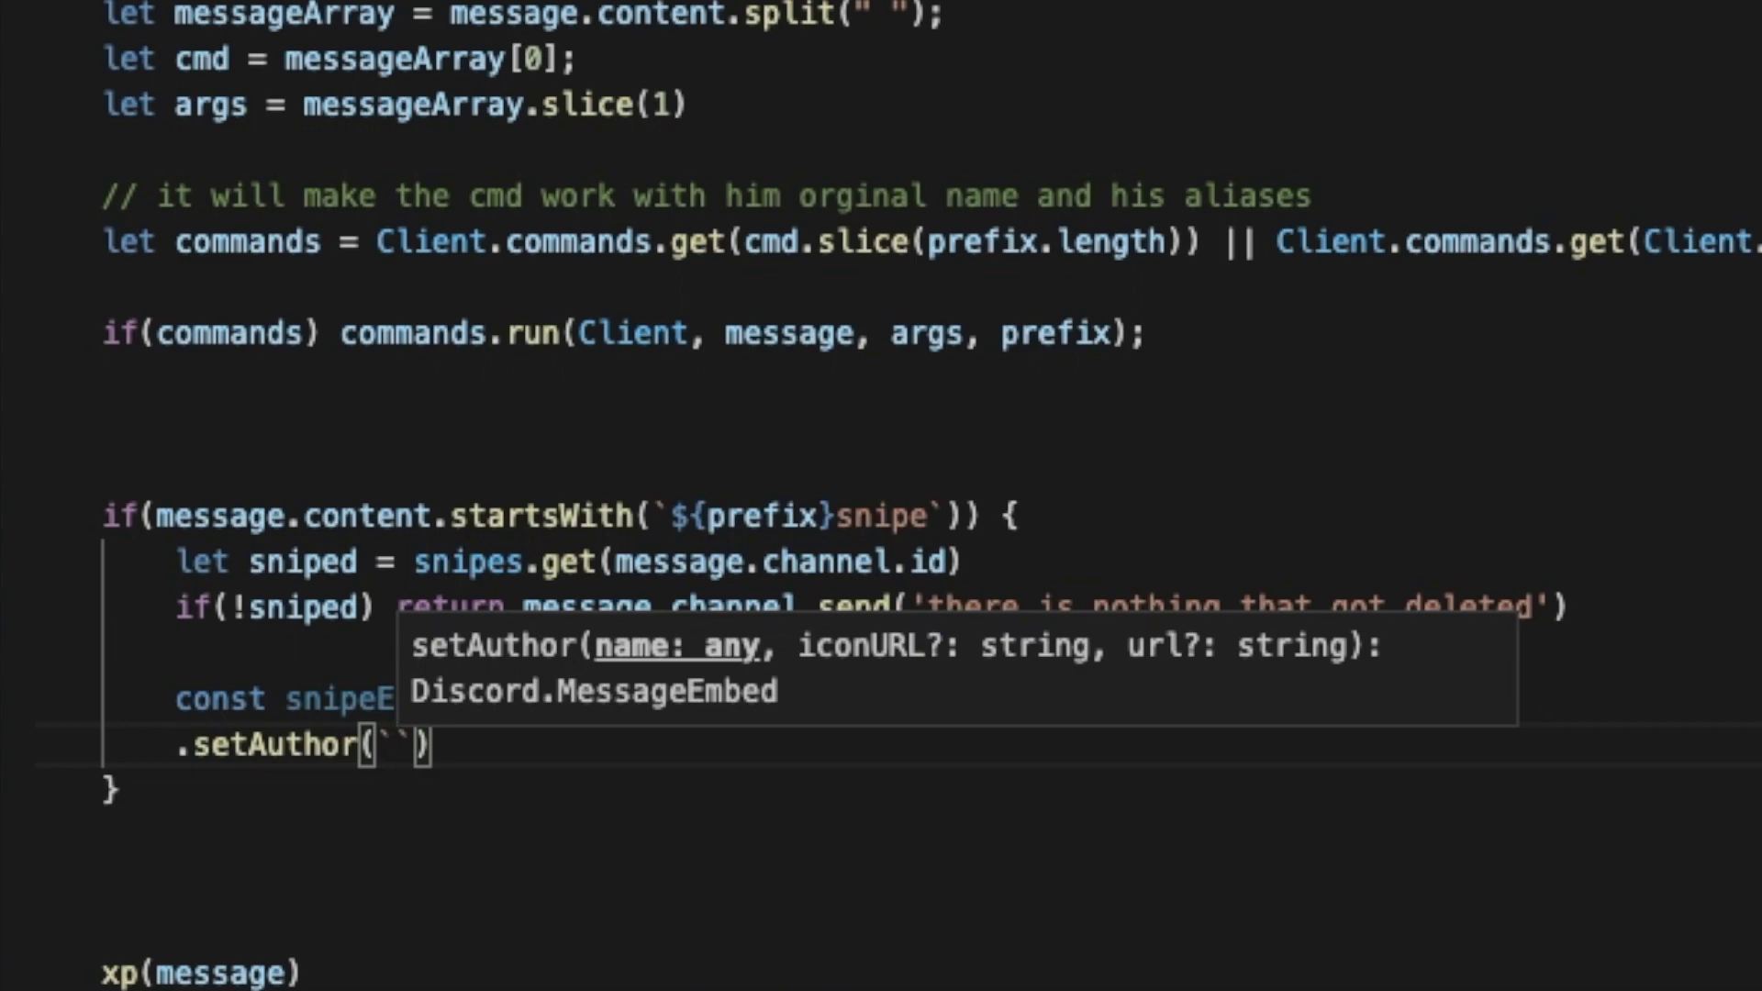
text(Message)
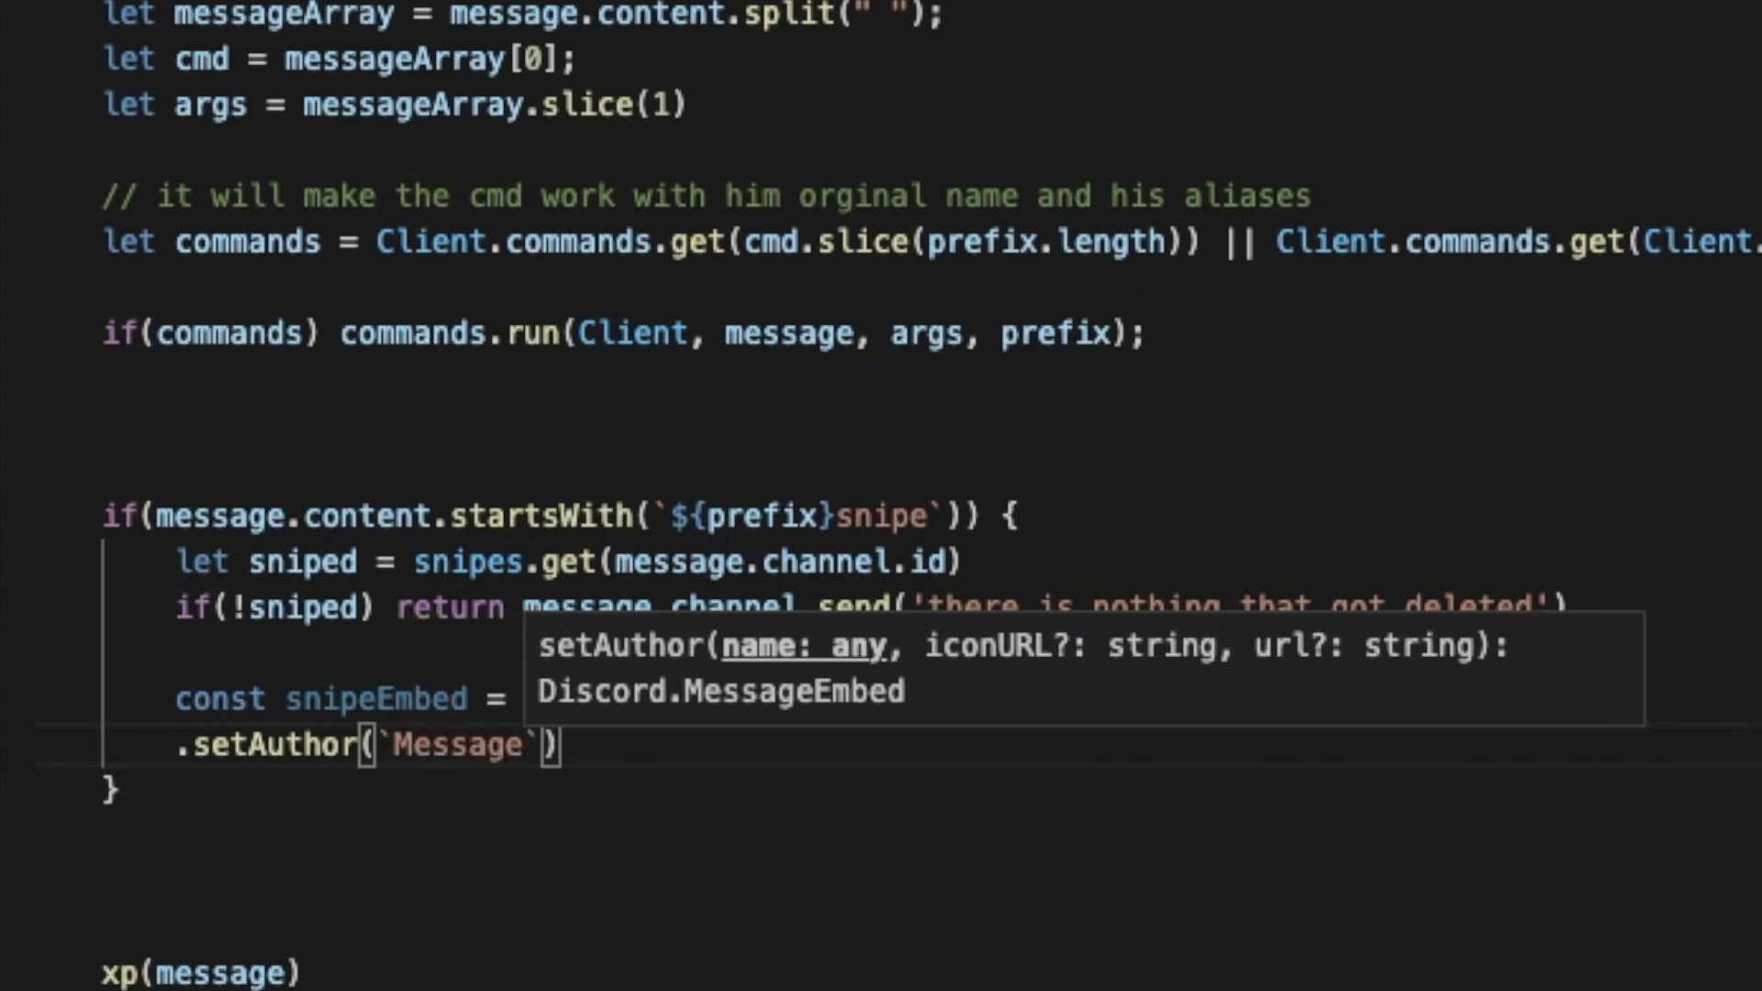
text( By ${)
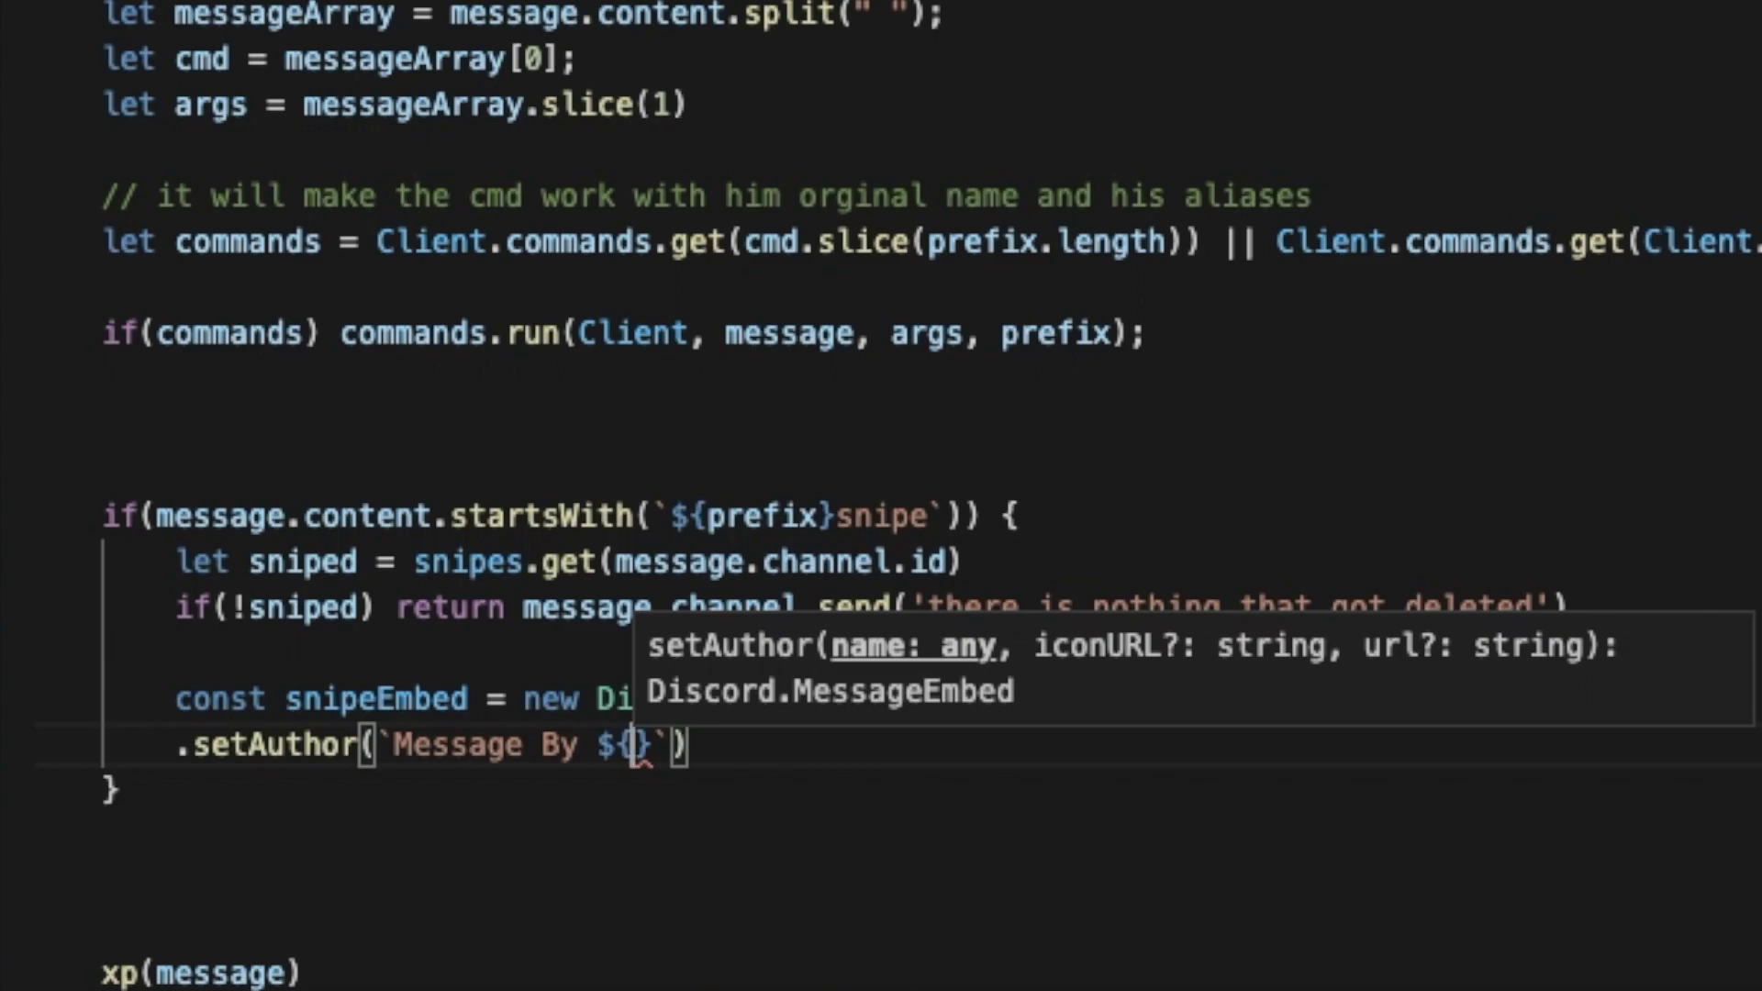
text(snip)
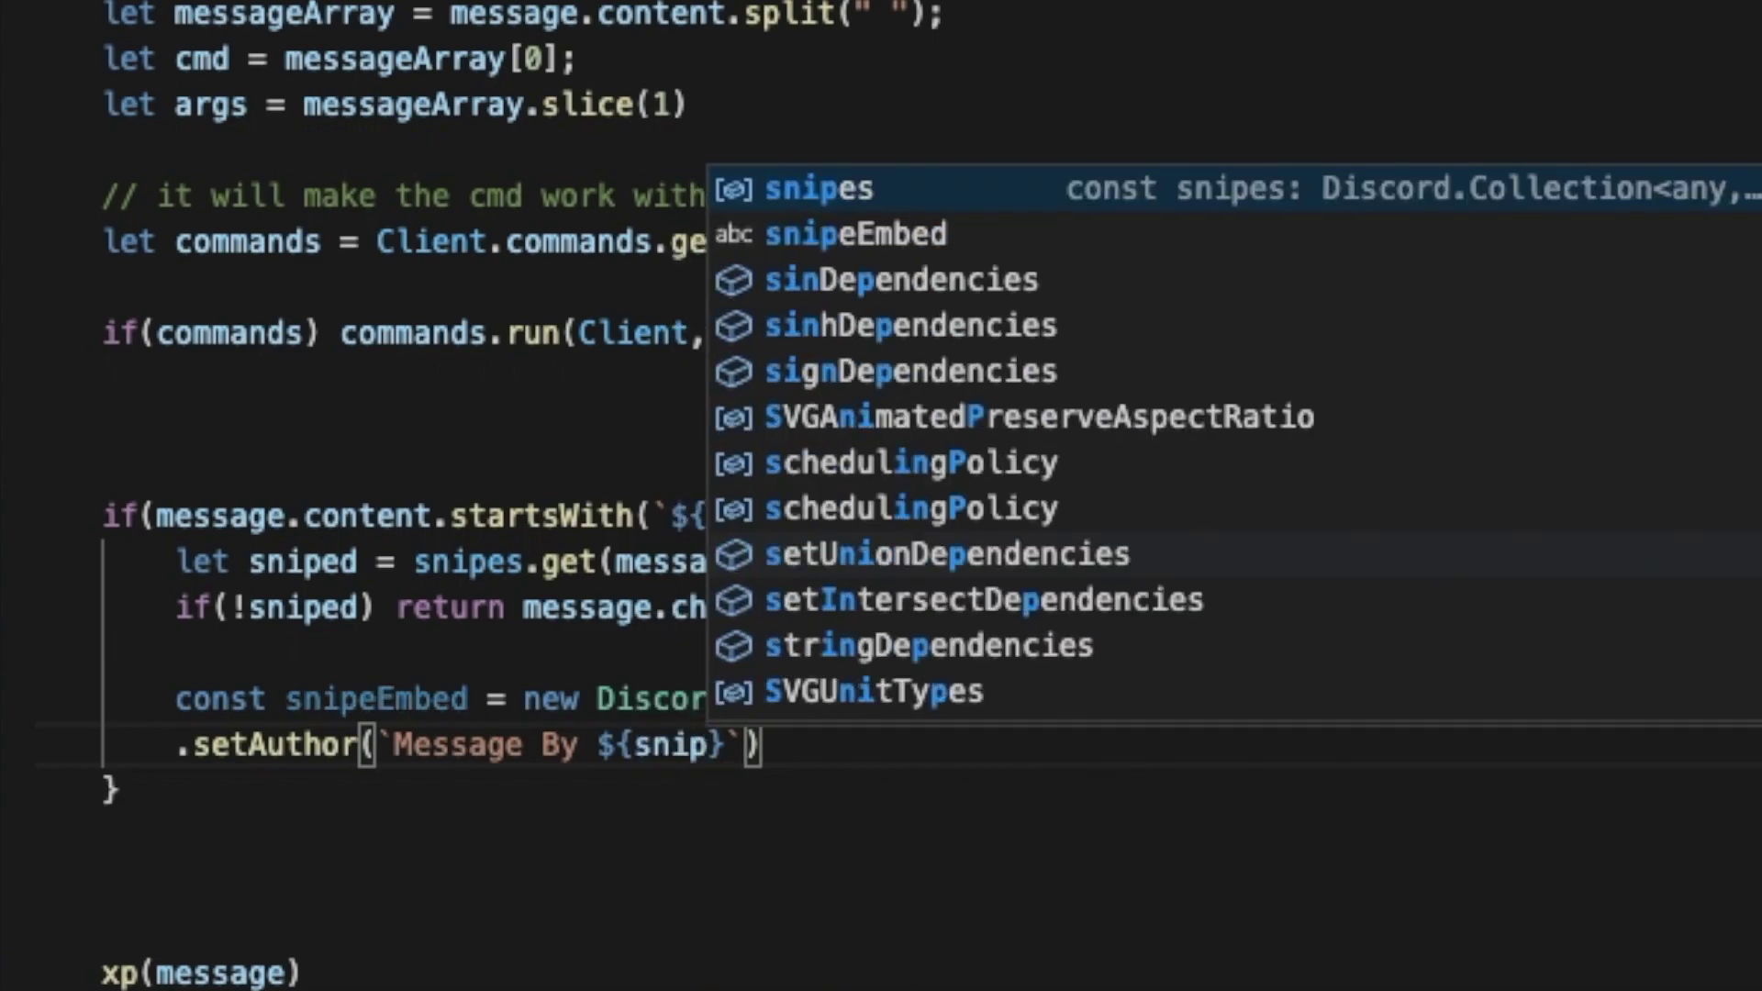
text(ed)
- Rename the sniped variable to snipe and use it in the 'Message By' author text
key(Escape)
click(362, 562)
key(BackSpace)
key(Down)
key(Delete)
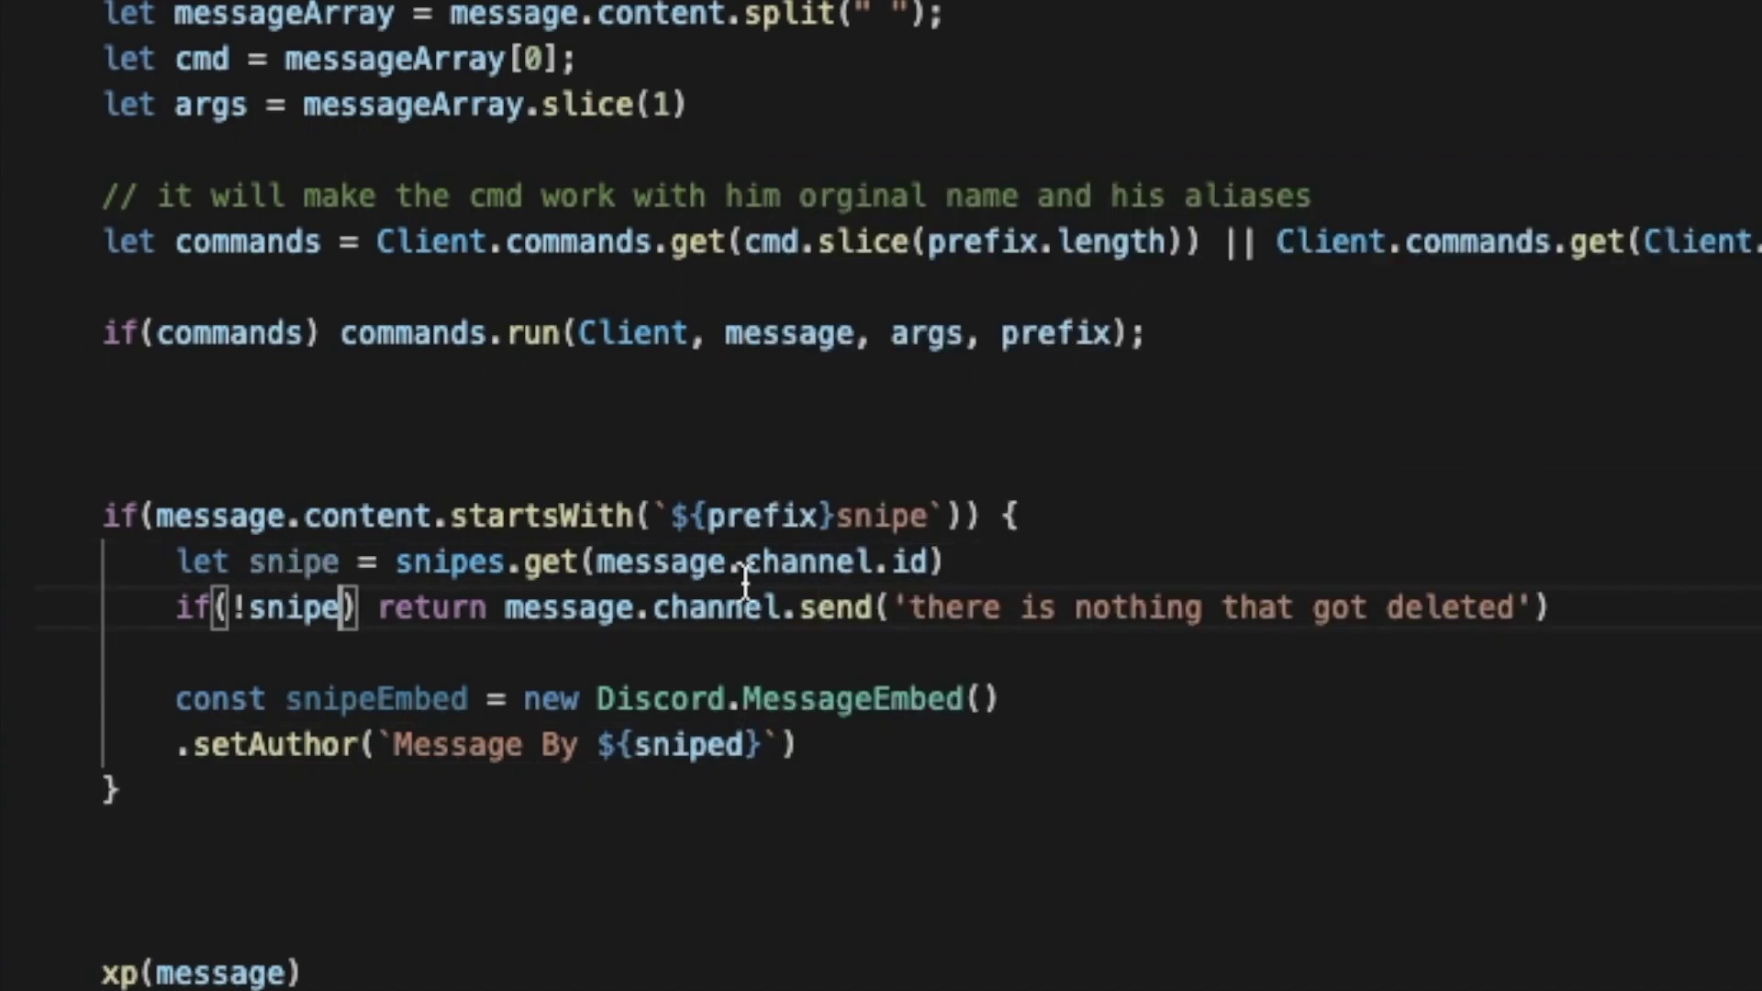
click(752, 745)
key(BackSpace)
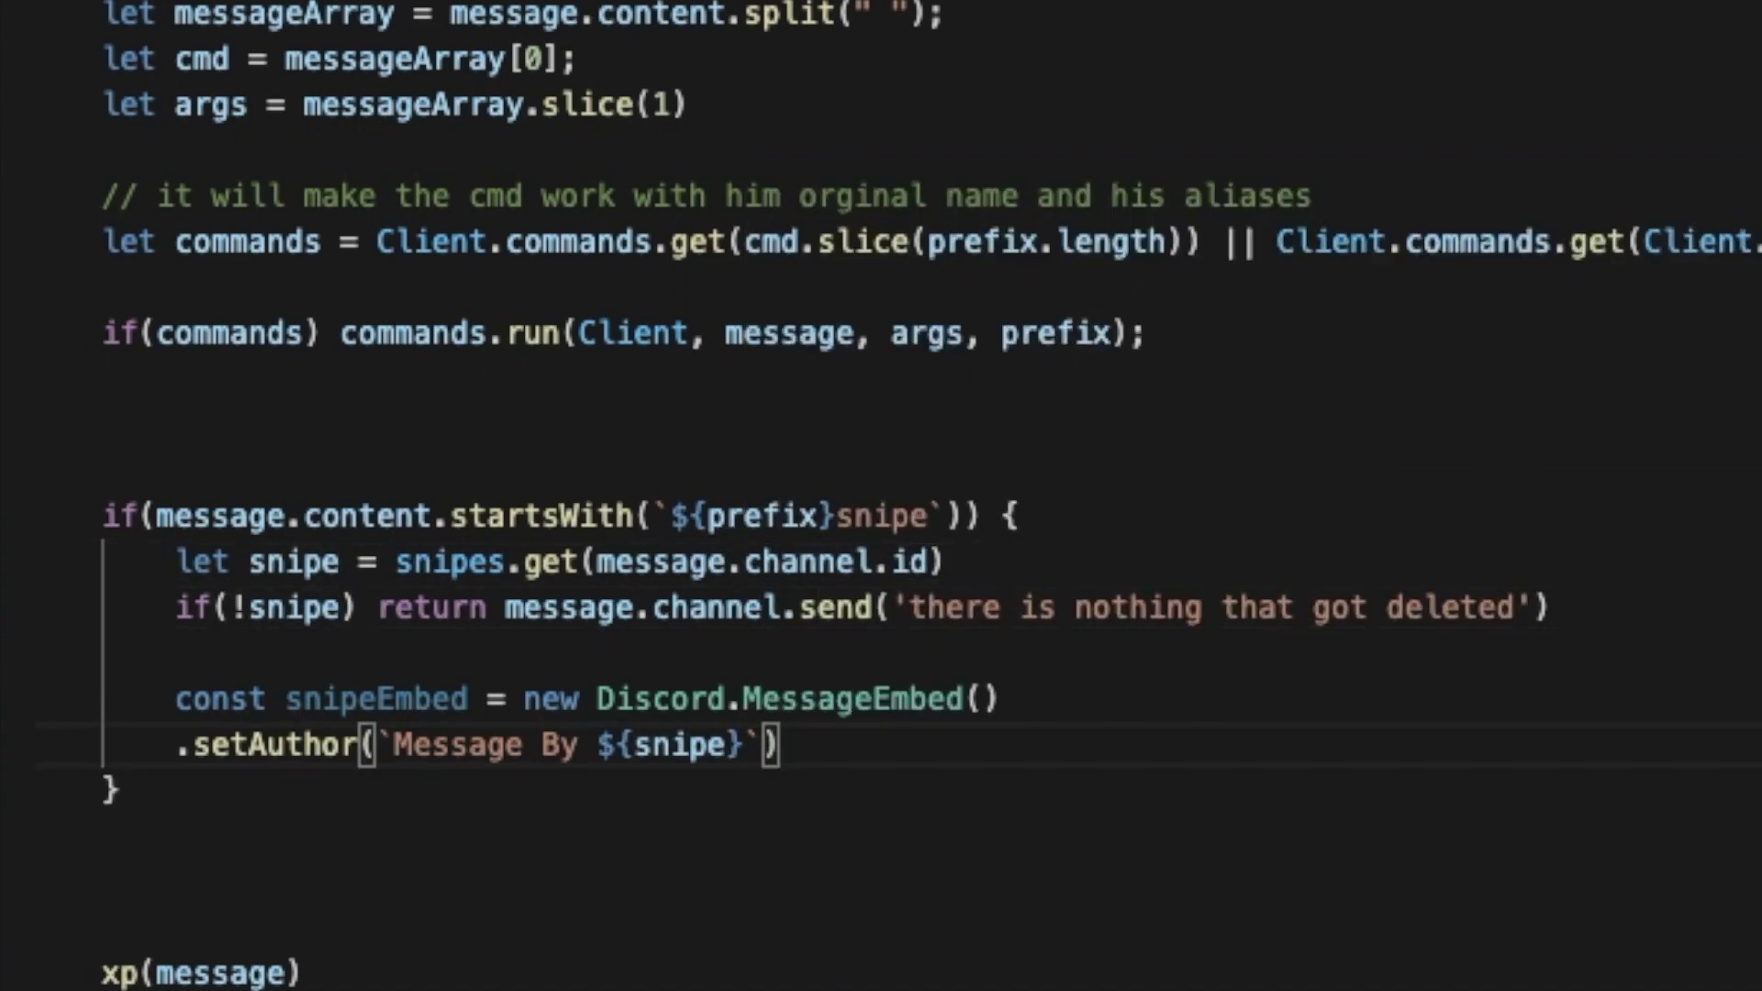
text(.author.ta)
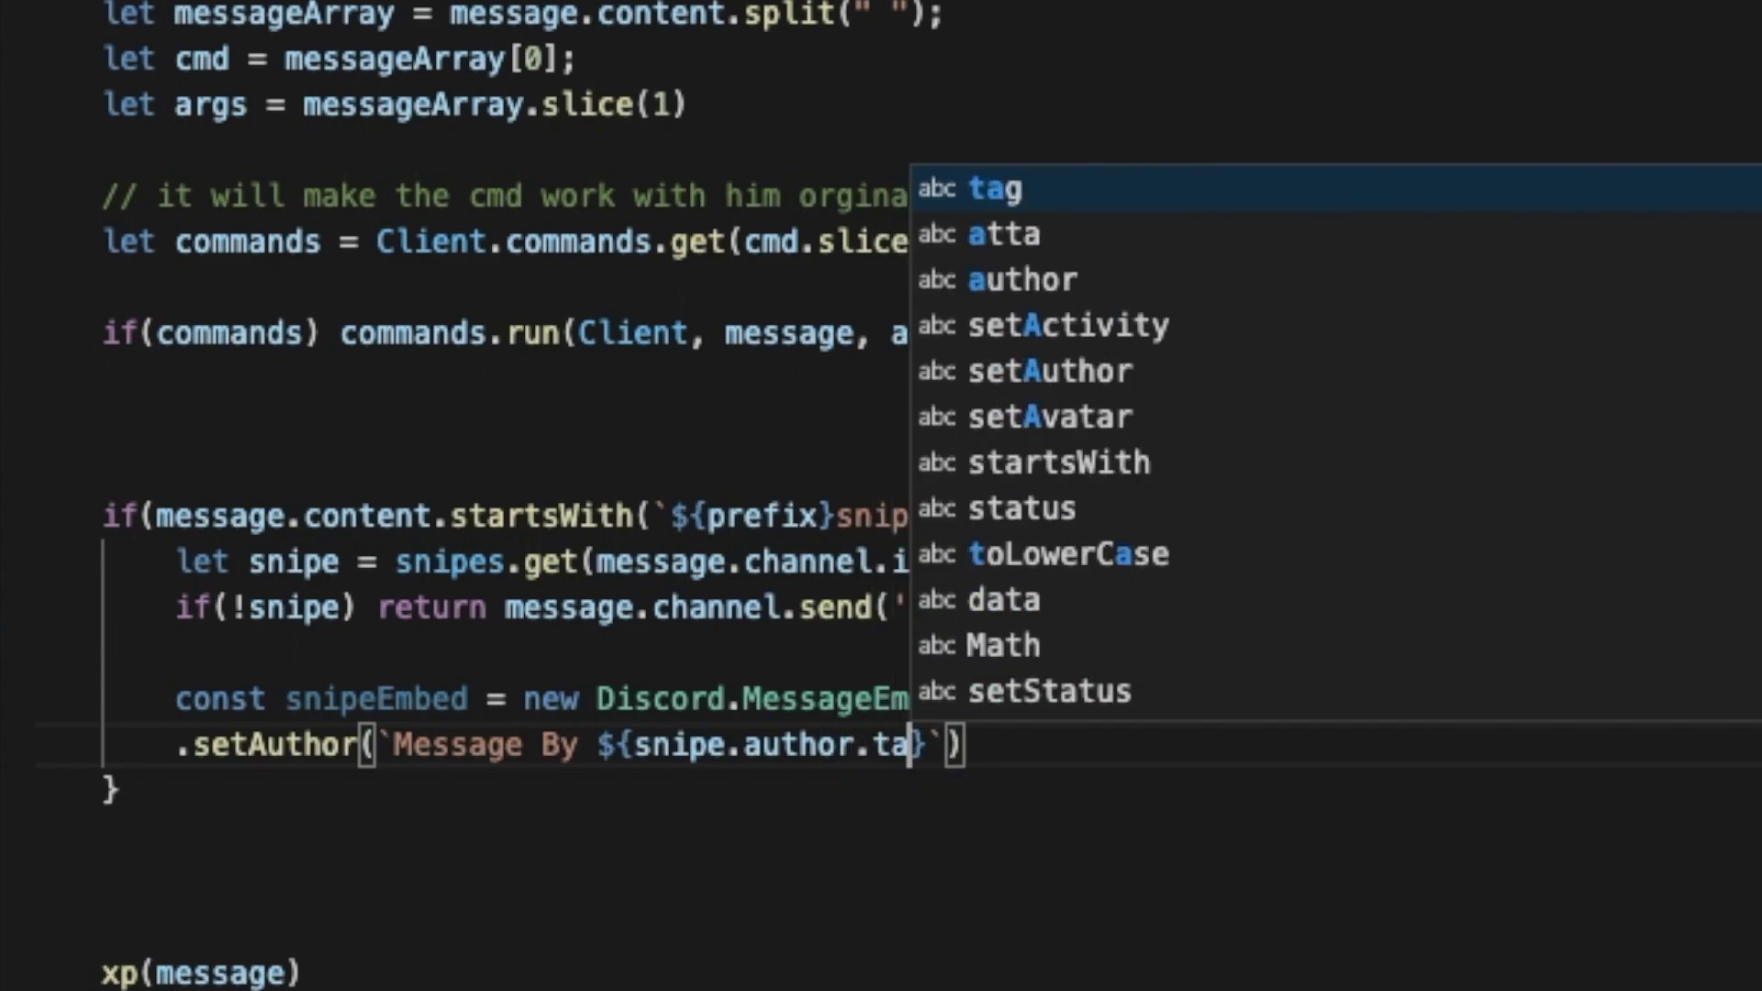
text(g)
- Finish the author with snipe.author.tag and snipe.author.displayAvatarURL() as the icon
key(Right)
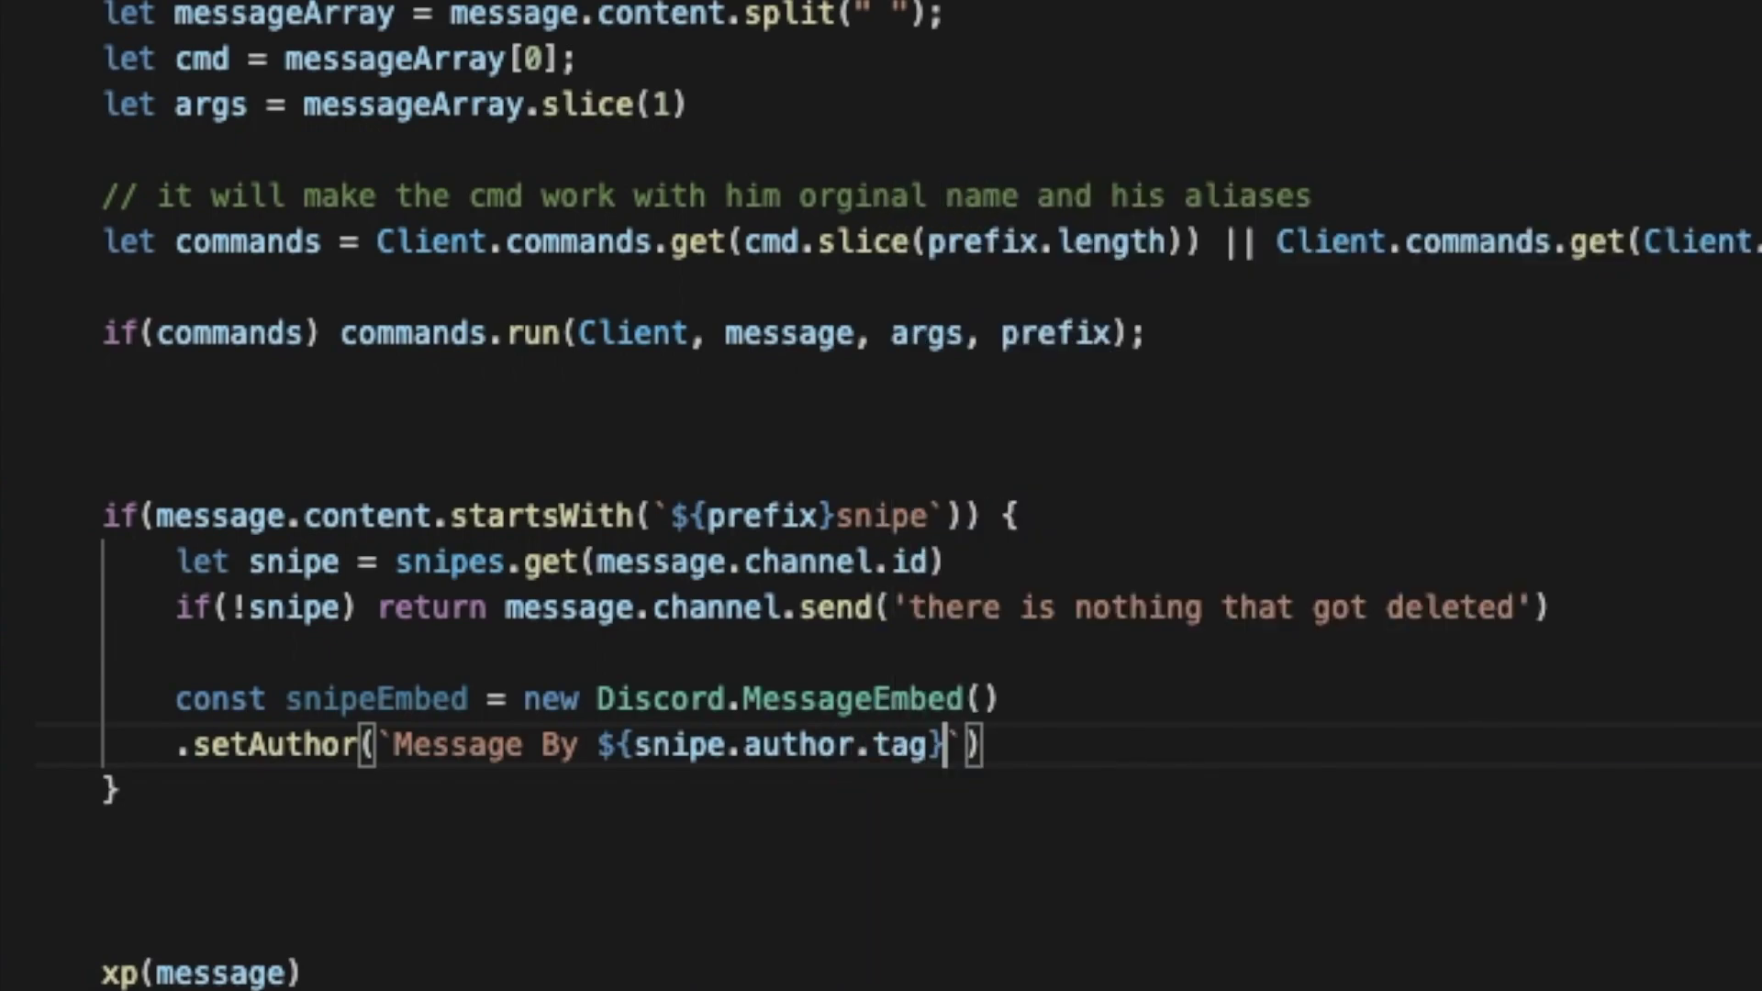
text(,)
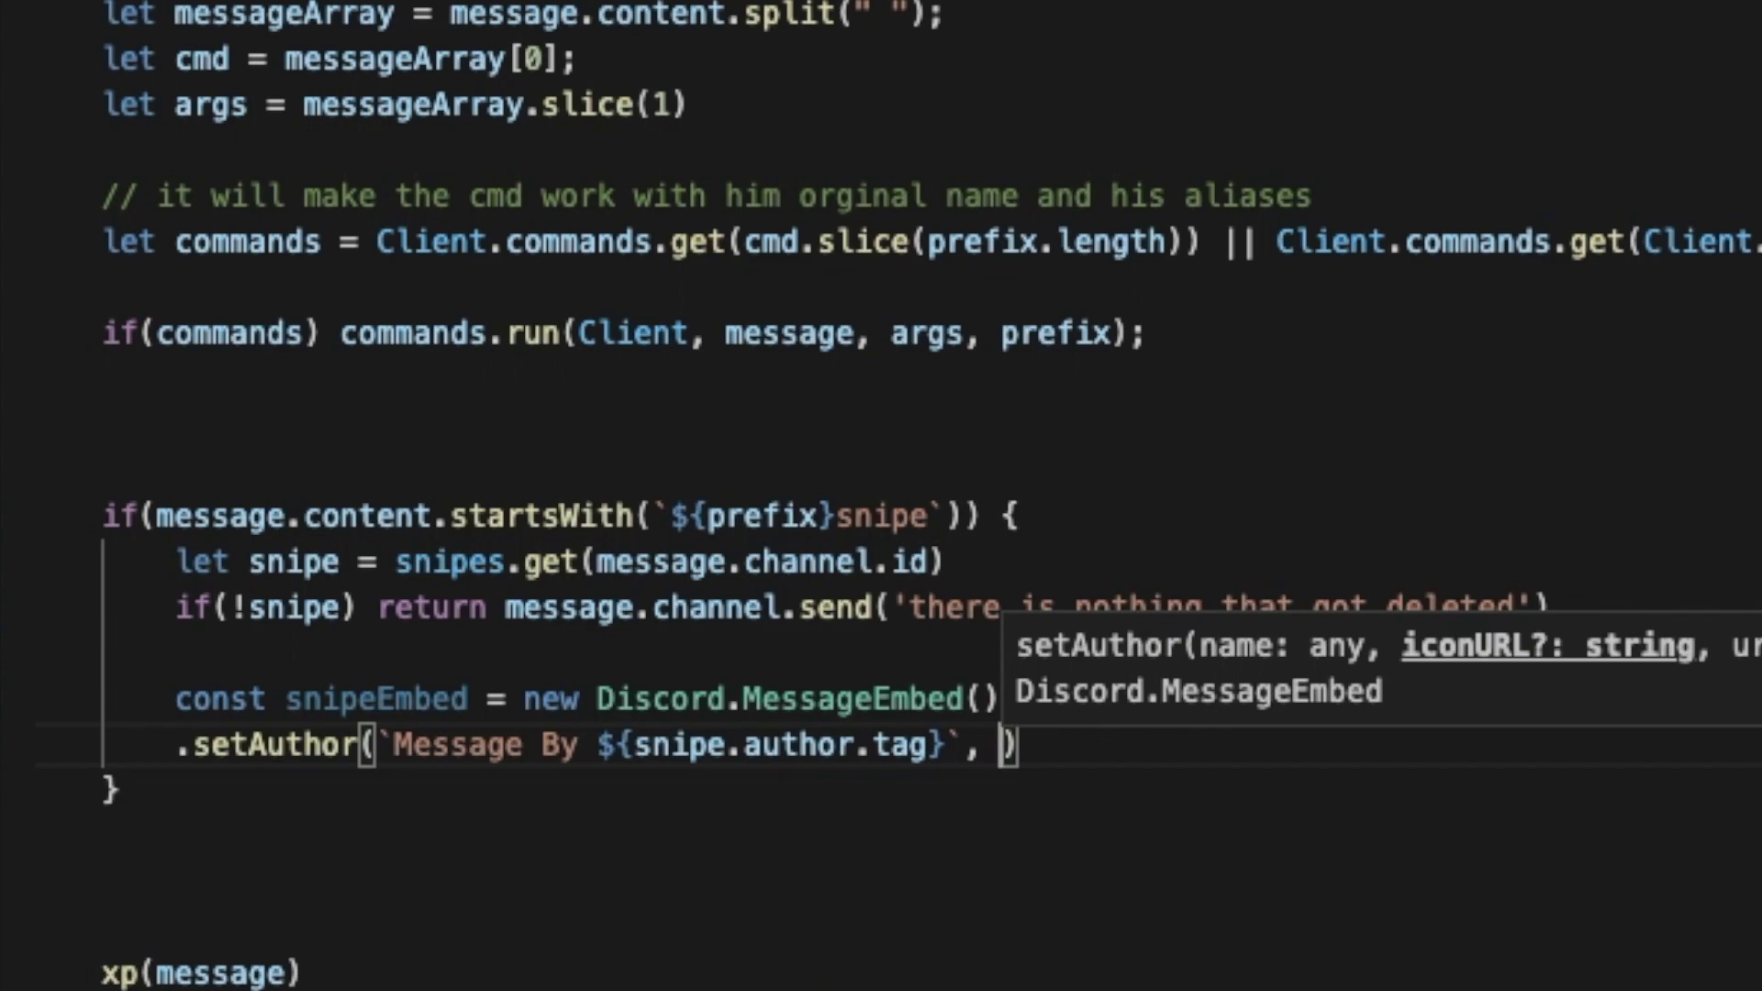
text(snipe.aut)
key(Return)
text(.d)
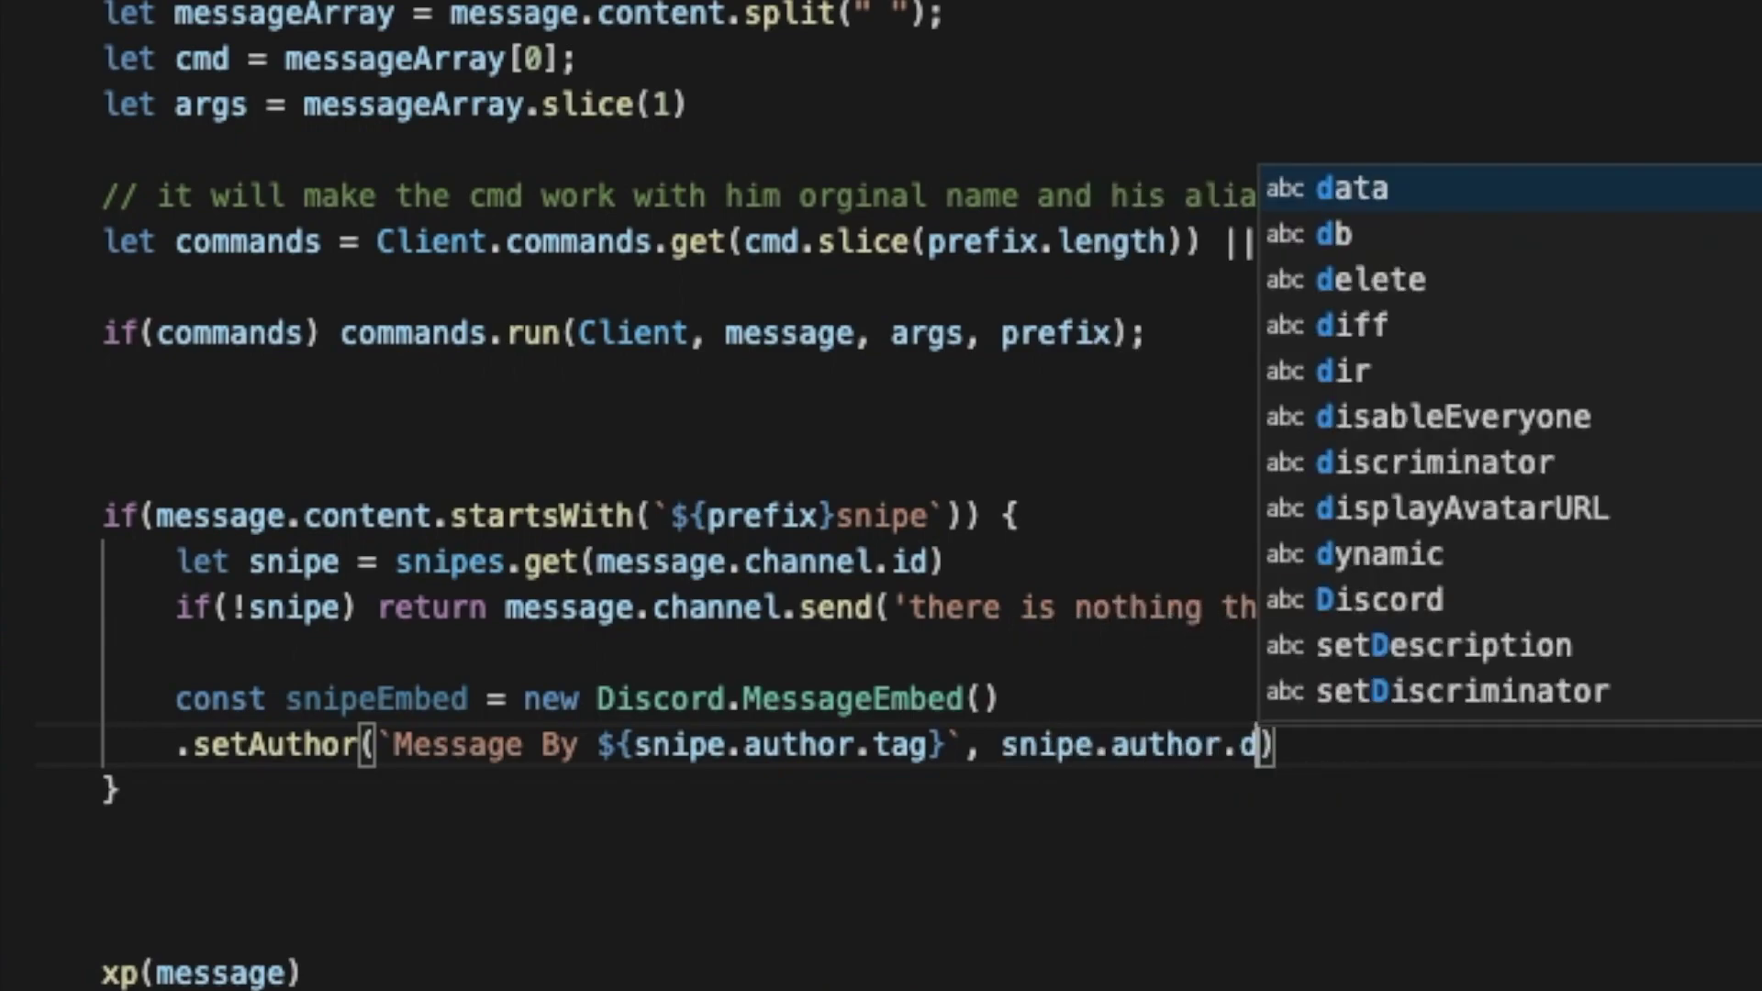
text(isa)
key(Return)
key(BackSpace)
key(BackSpace)
key(BackSpace)
key(BackSpace)
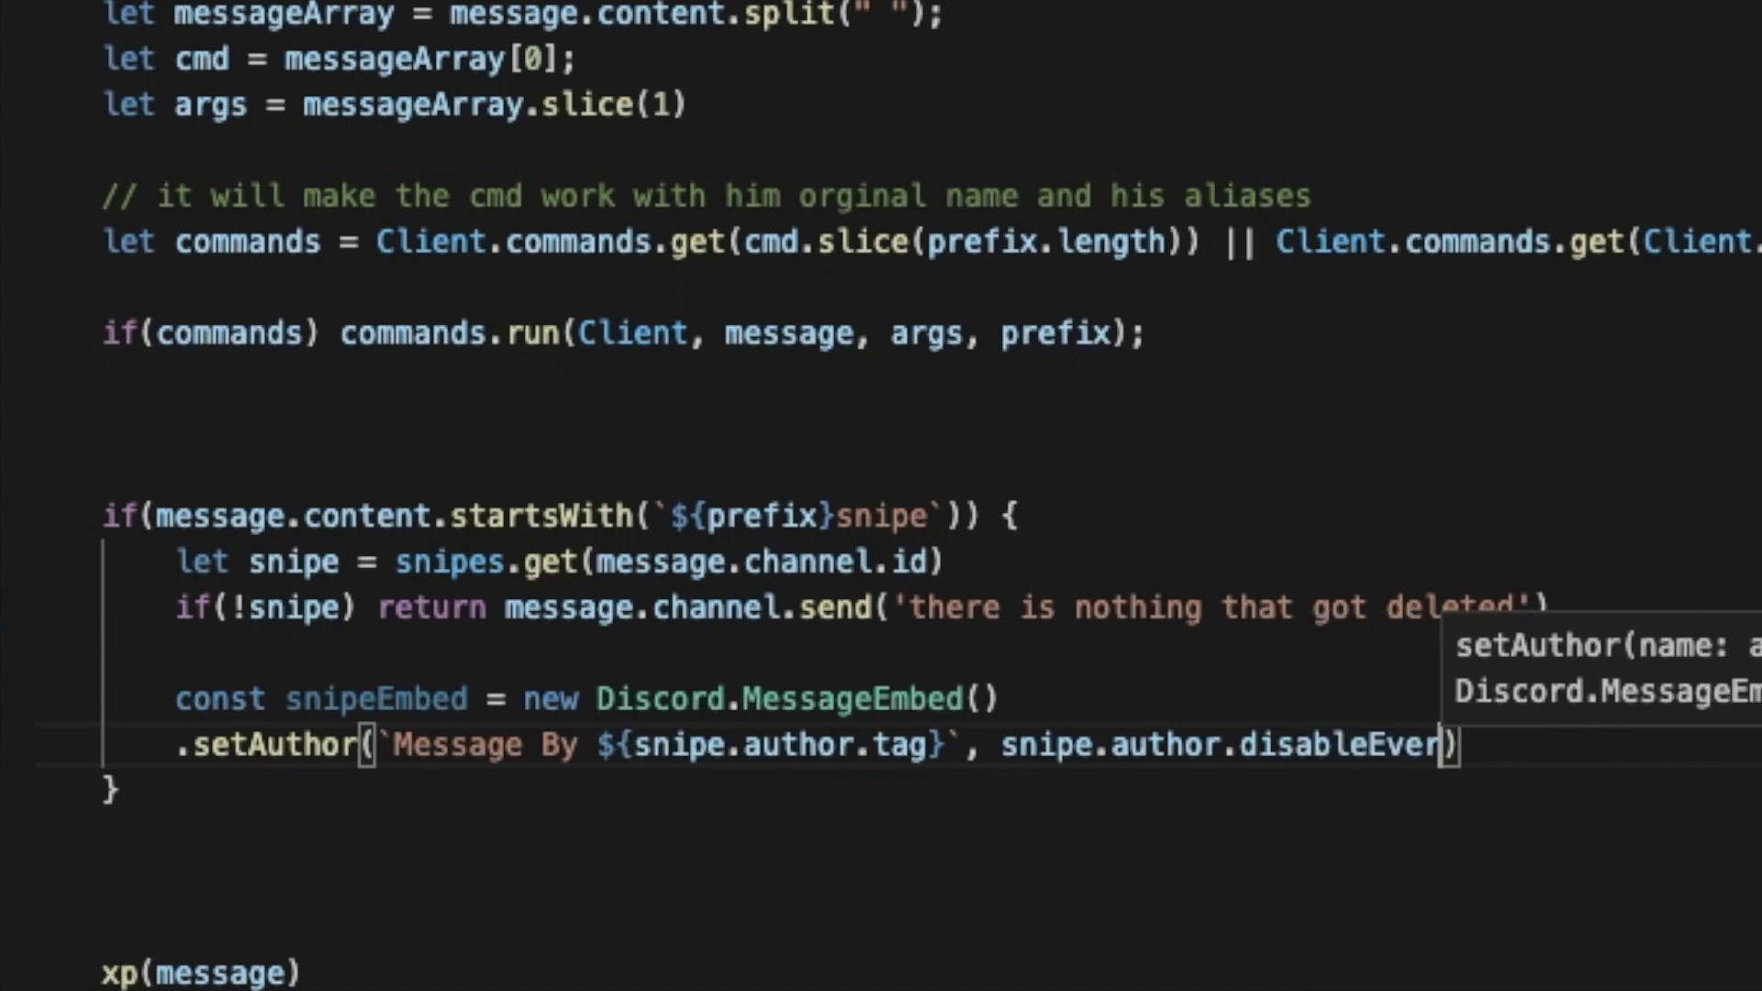
key(BackSpace)
key(BackSpace)
key(BackSpace)
key(BackSpace)
key(BackSpace)
key(BackSpace)
key(BackSpace)
text(pla)
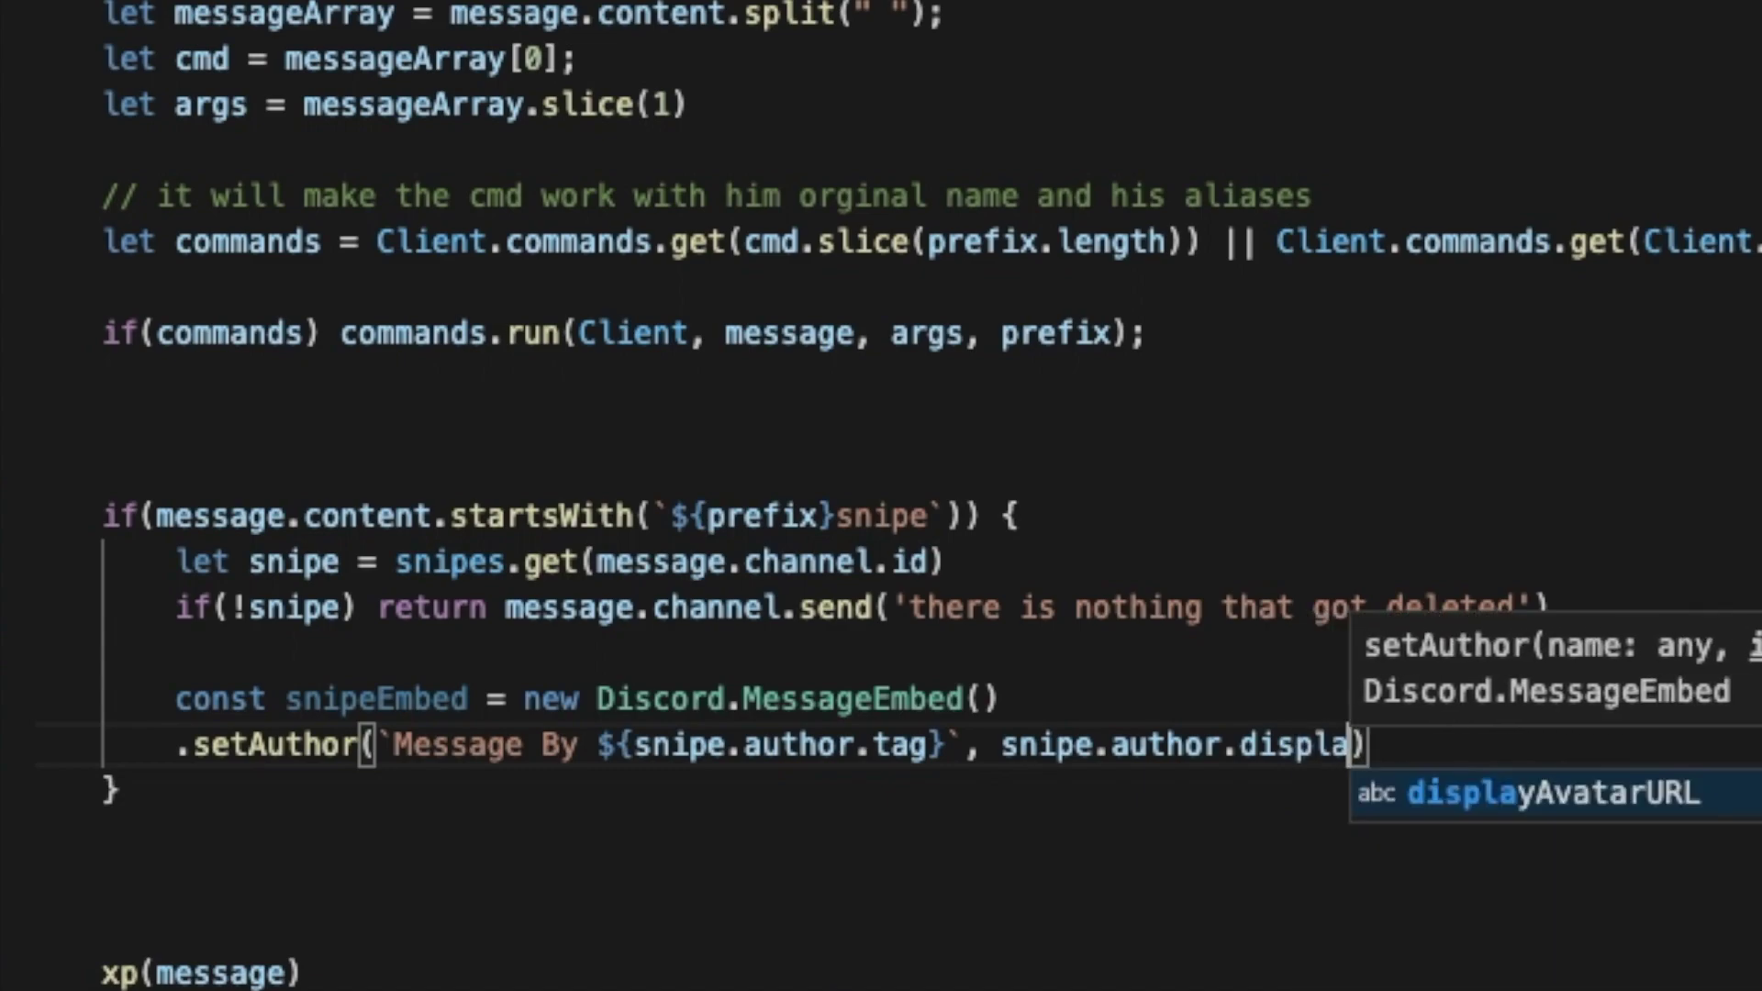
text(y)
key(Return)
text(()
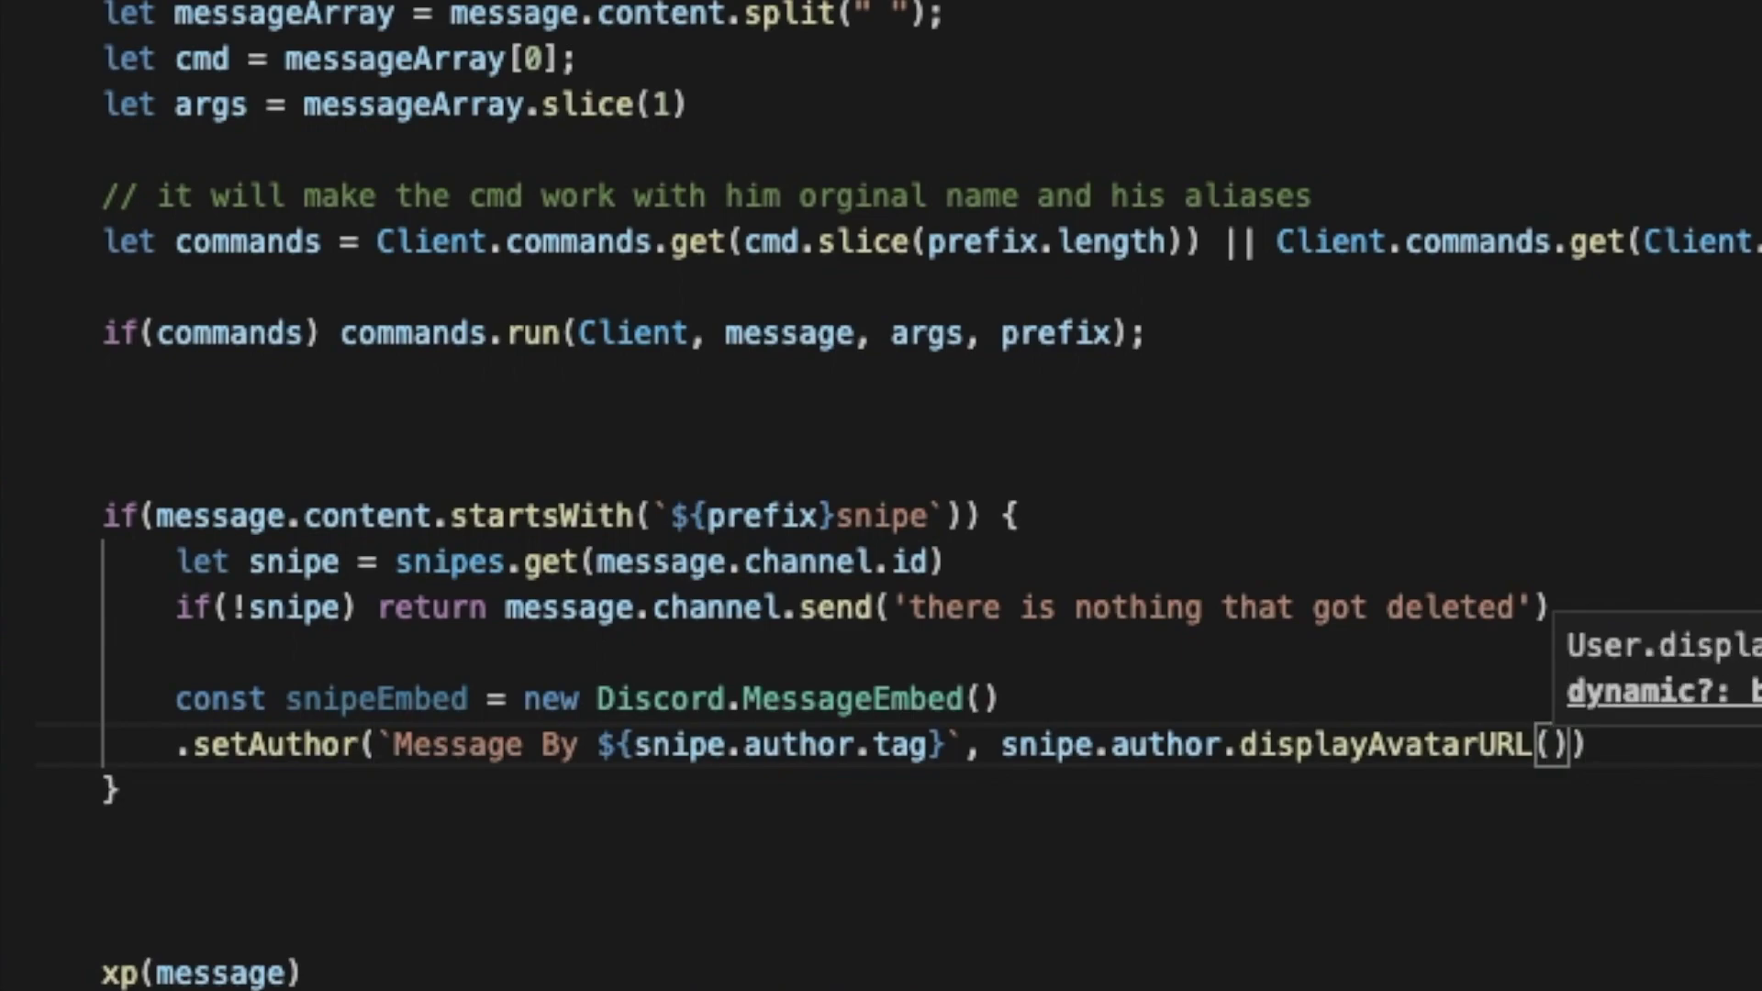
key(Right)
key(Right)
- Chain .setColor("RANDOM") and .setDescription(snipe.content) onto the embed
key(Return)
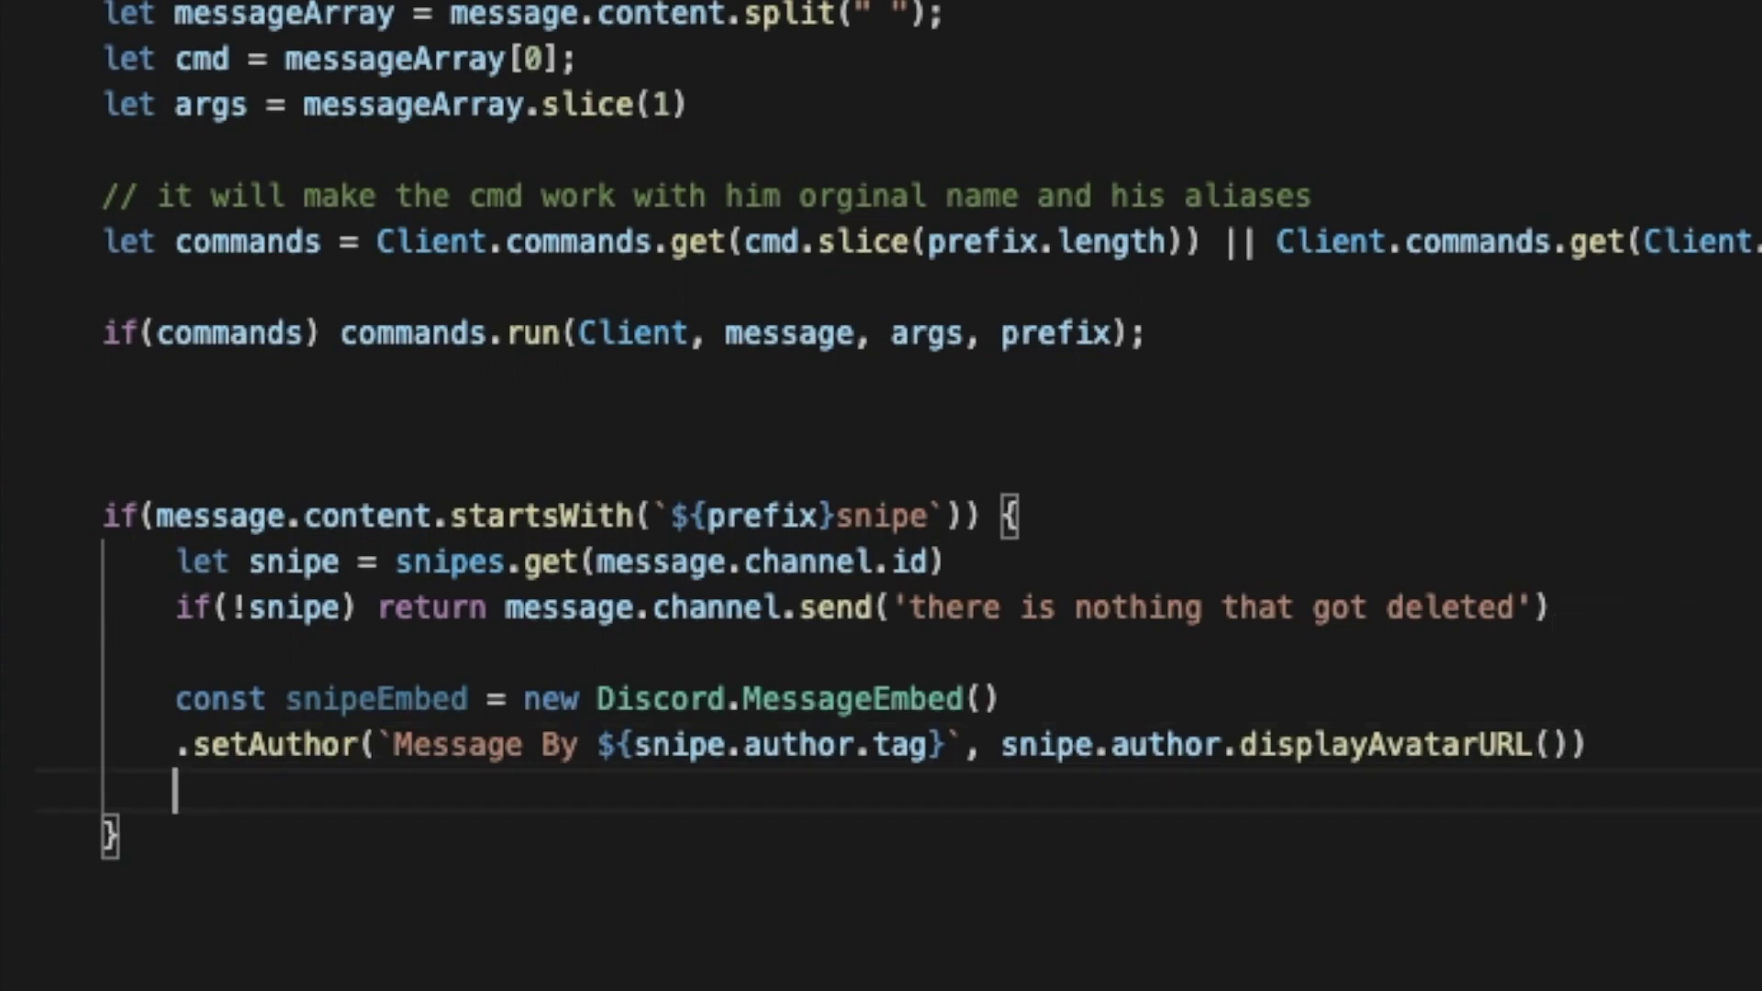
text(.setCo)
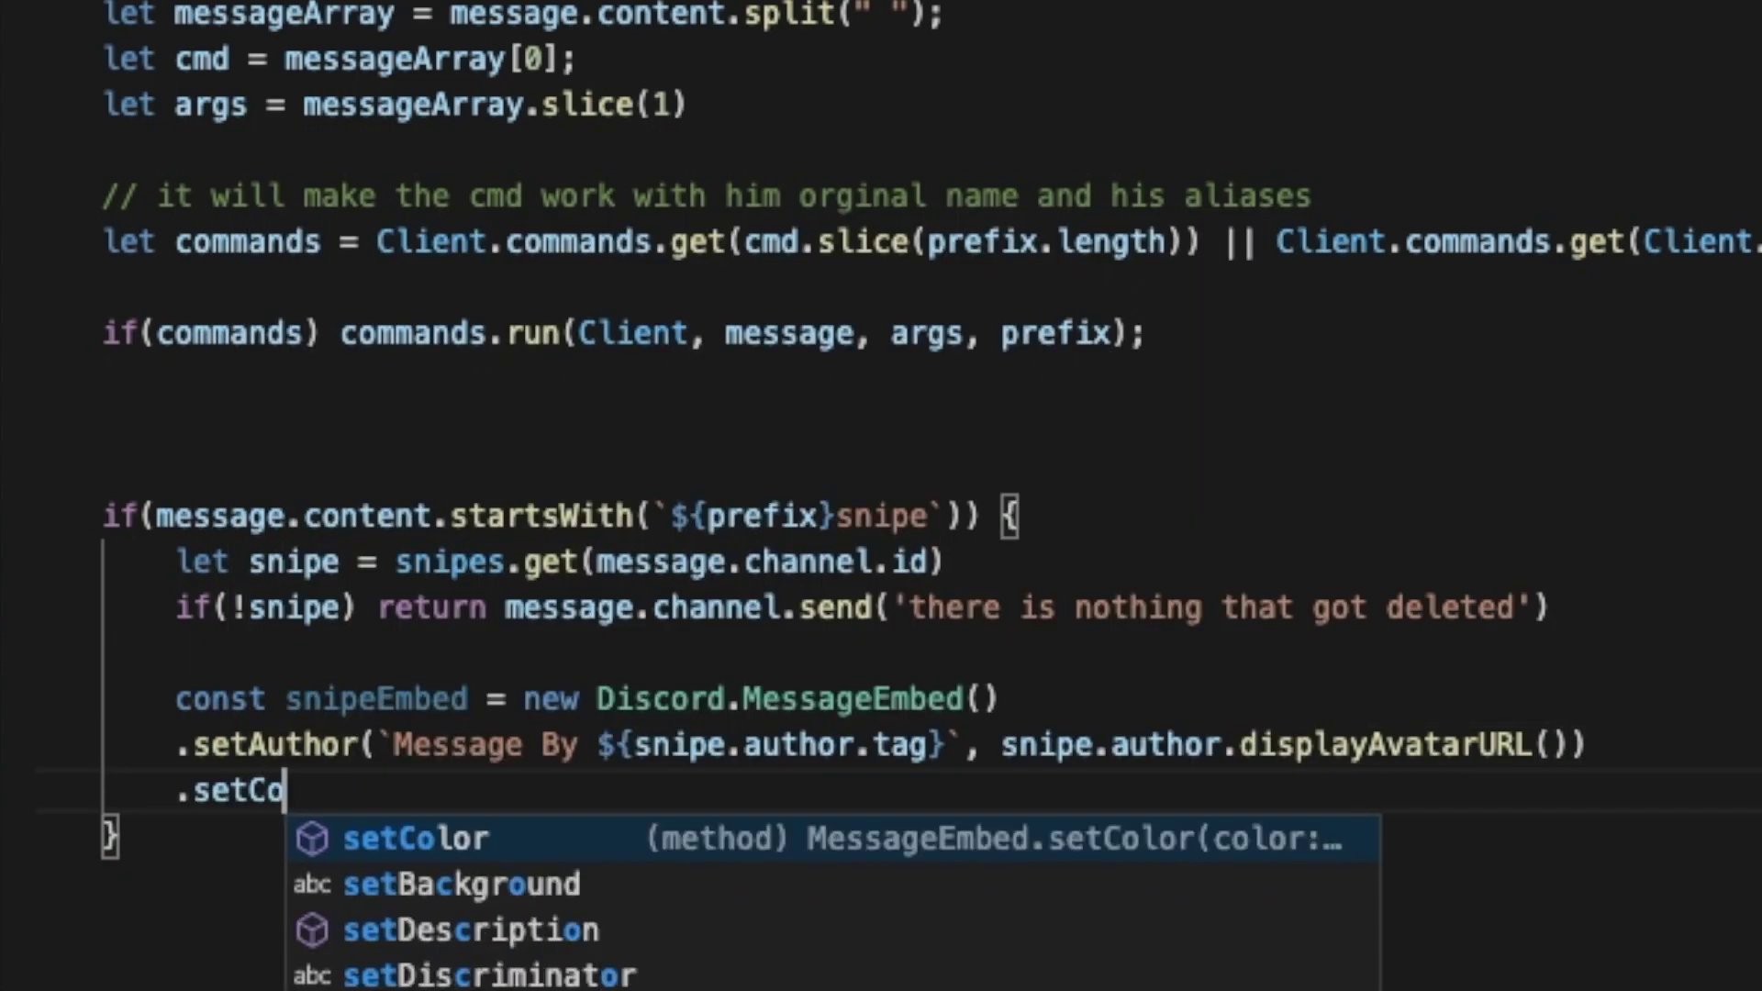
key(Return)
text(("RANDOM)
key(Right)
key(Right)
key(Return)
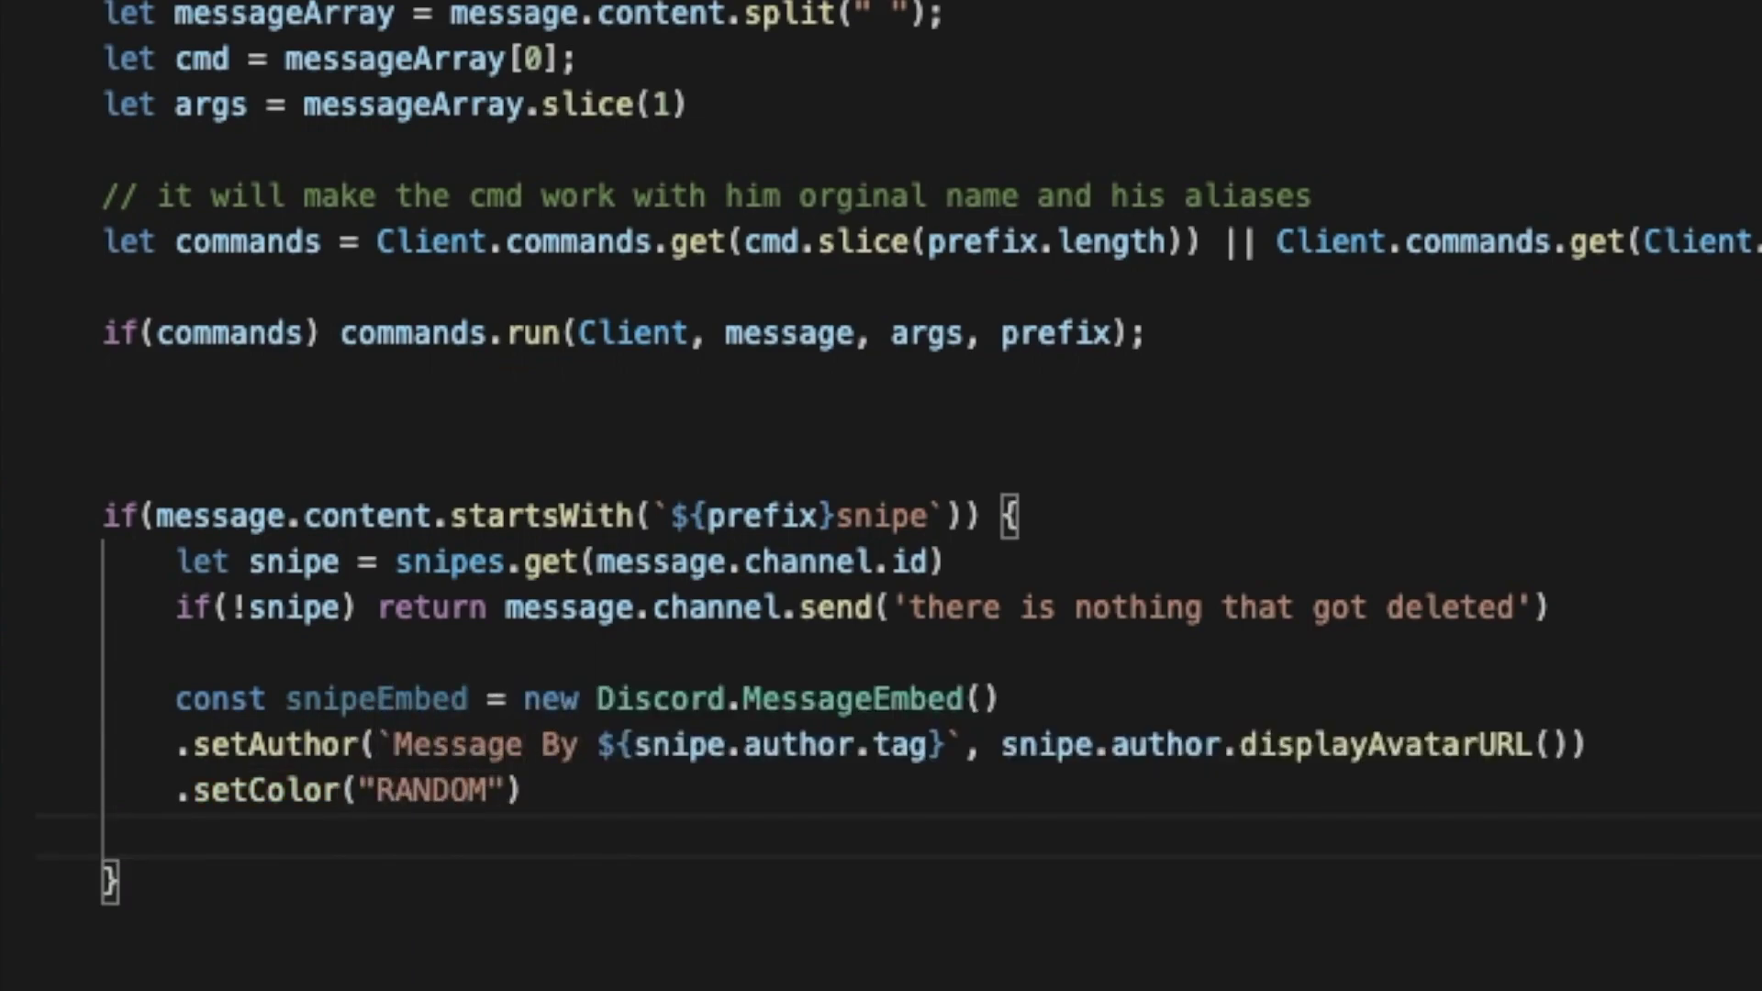
text(.set)
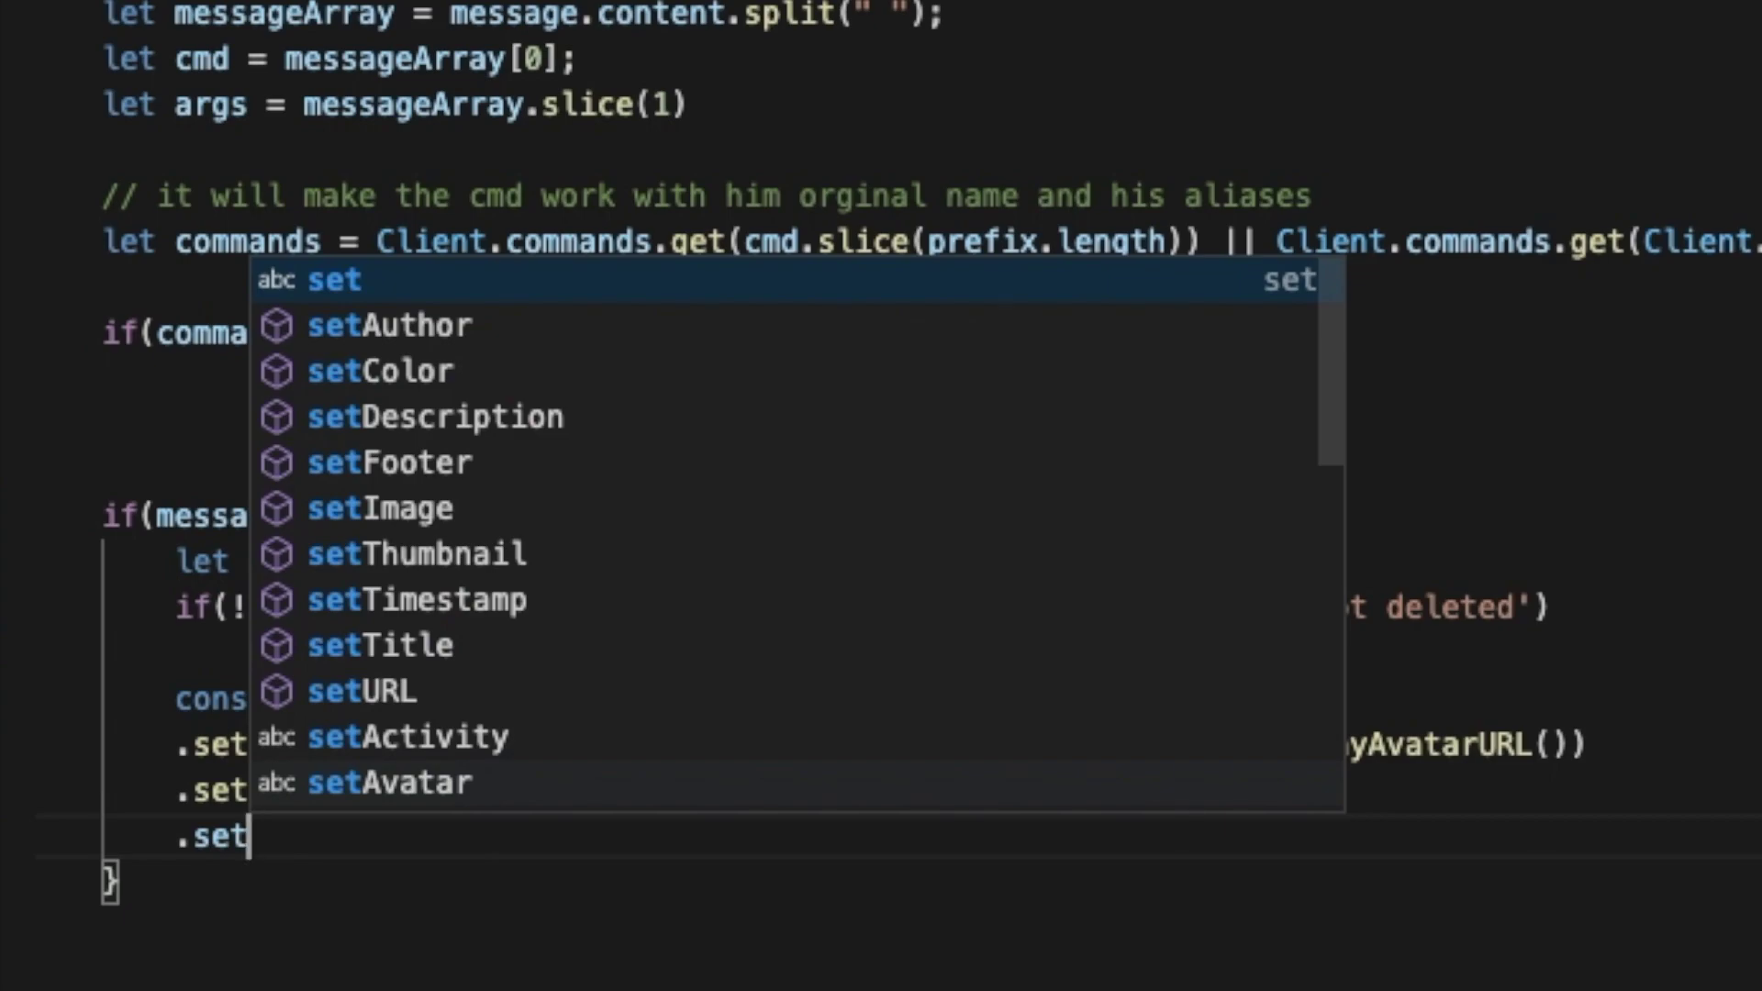
text(De)
key(Tab)
text((')
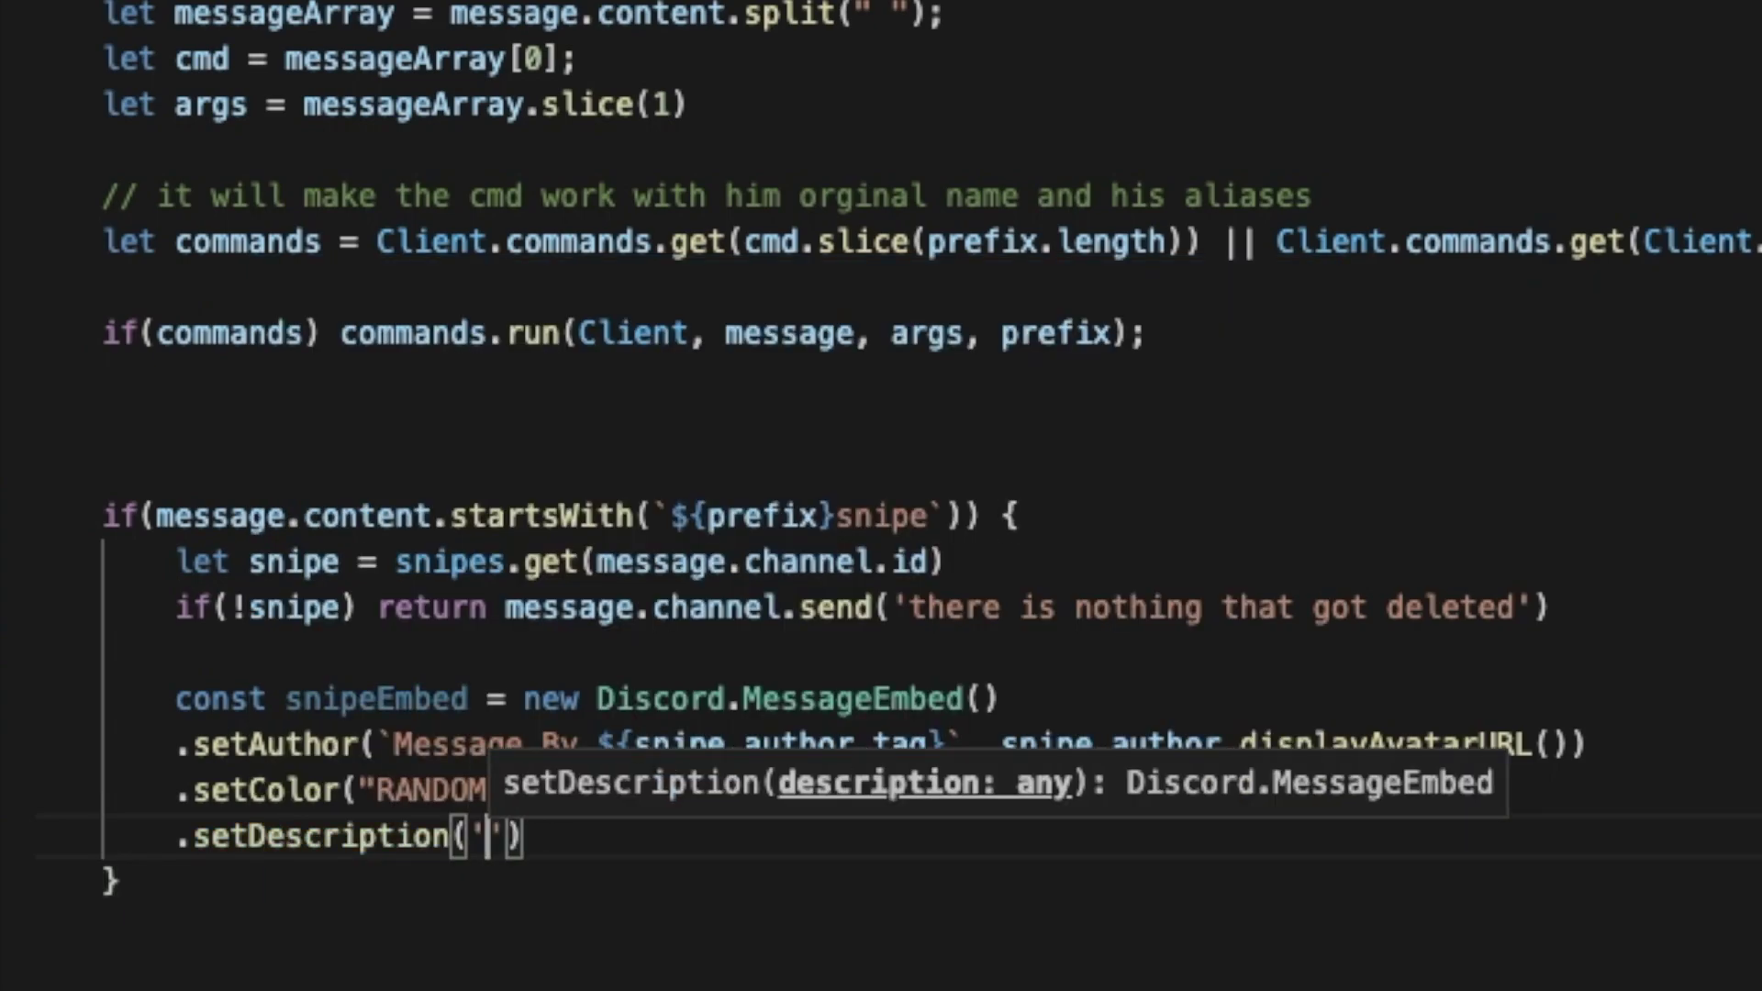
key(BackSpace)
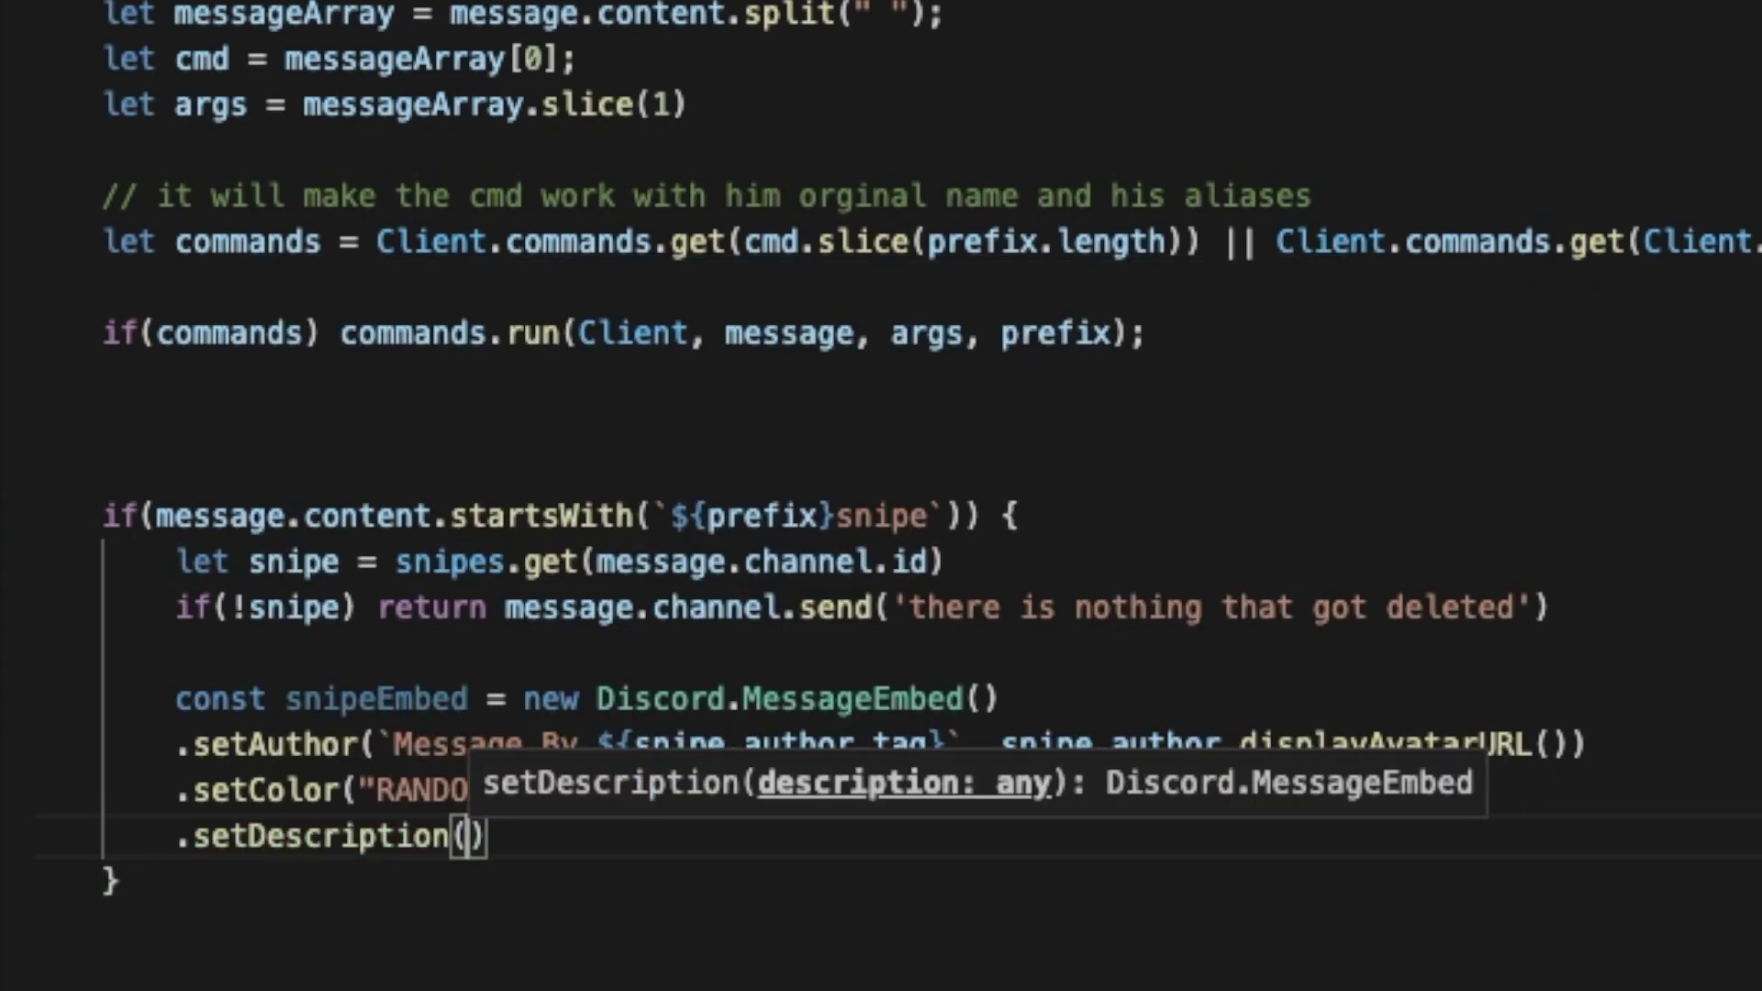
text(snipe)
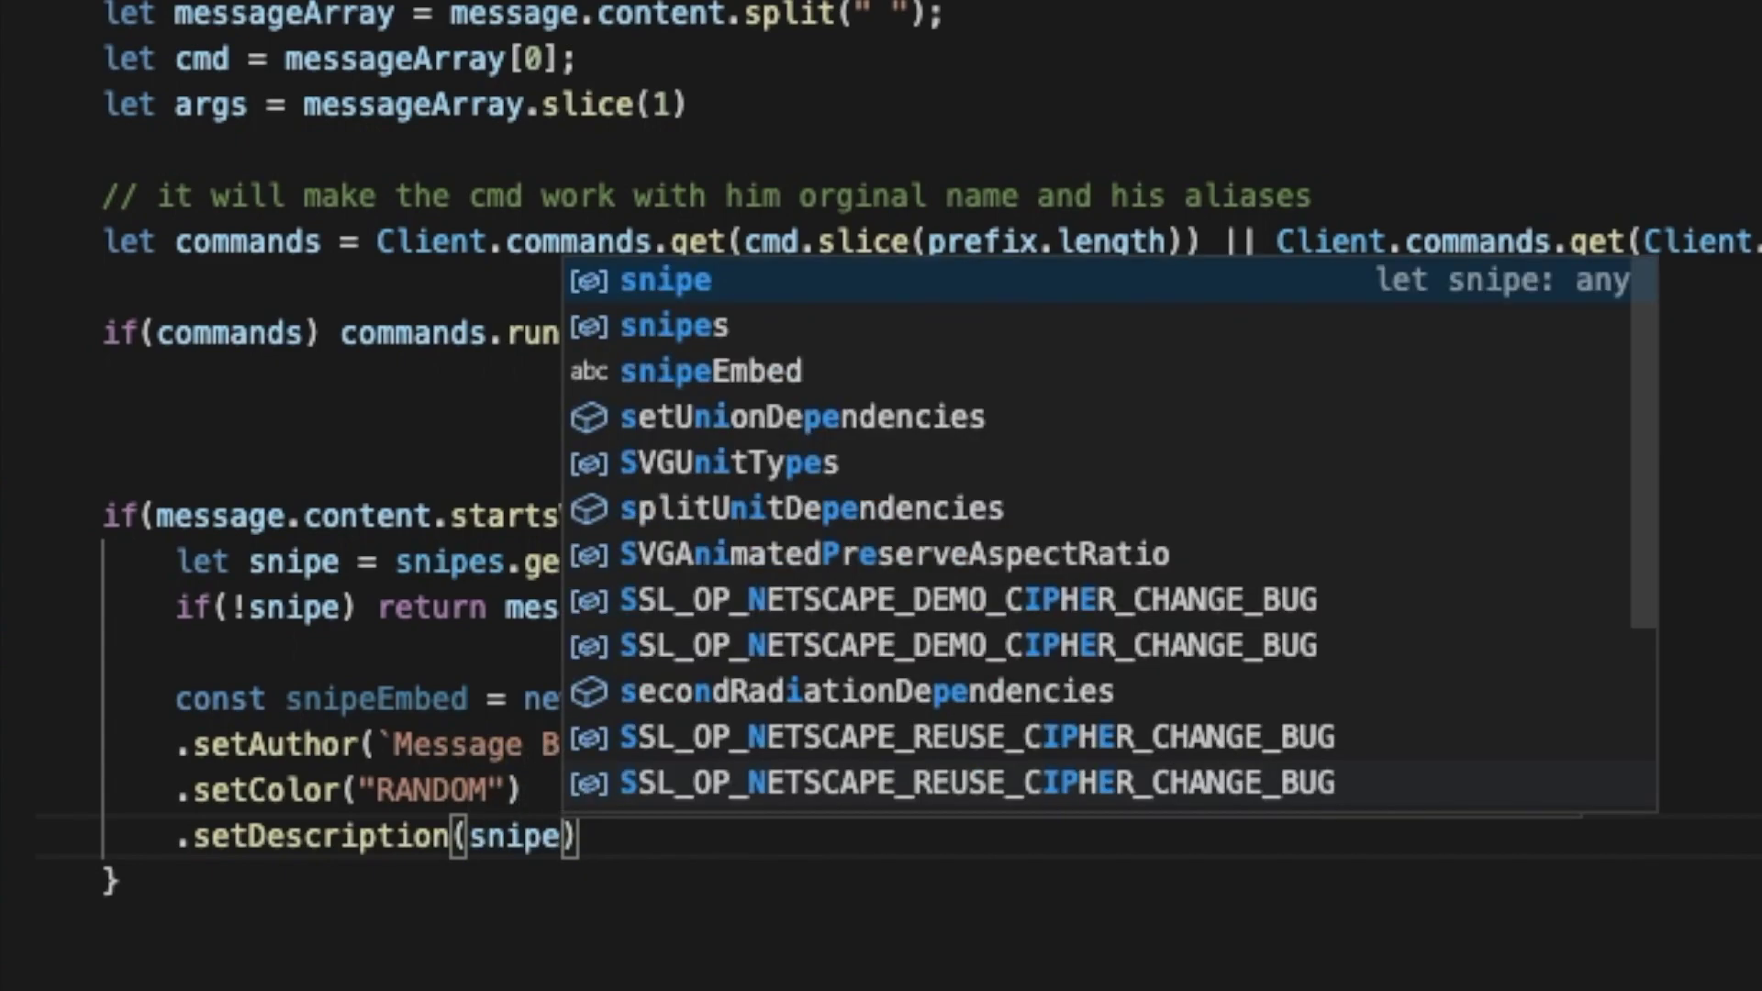
text(.content)
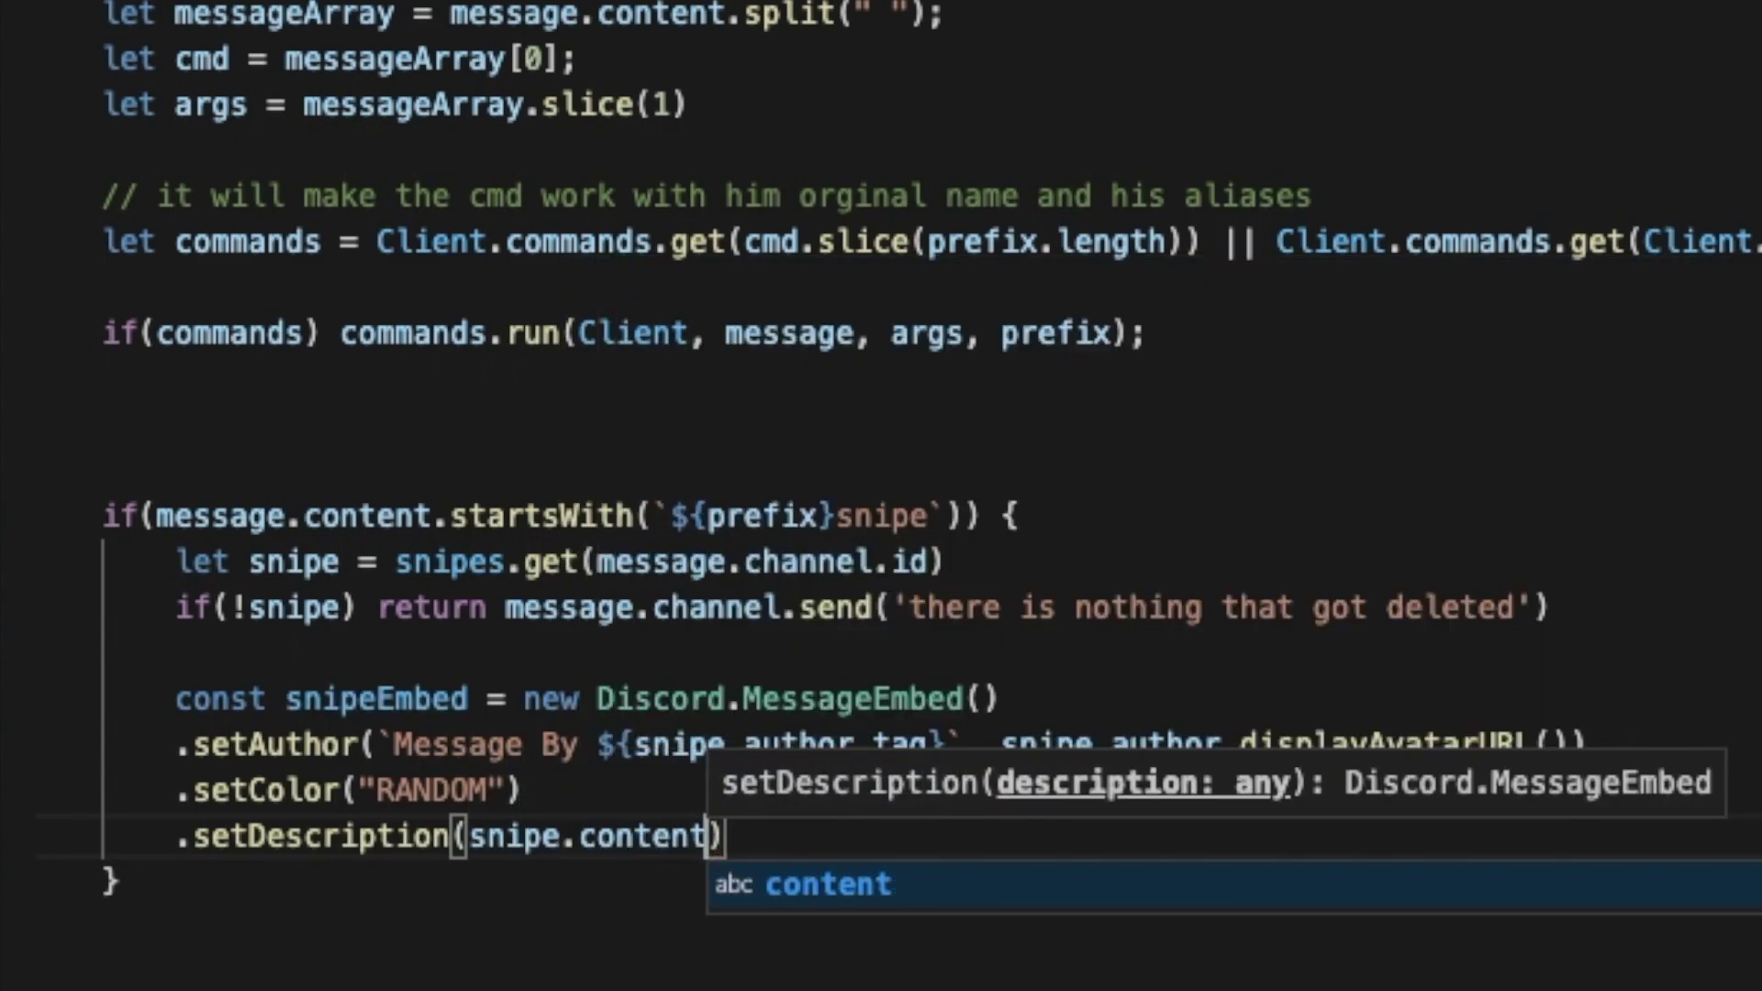
key(Escape)
key(End)
- Send the embed with message.channel.send(snipeEmbed) on the following line
key(Return)
text(mes)
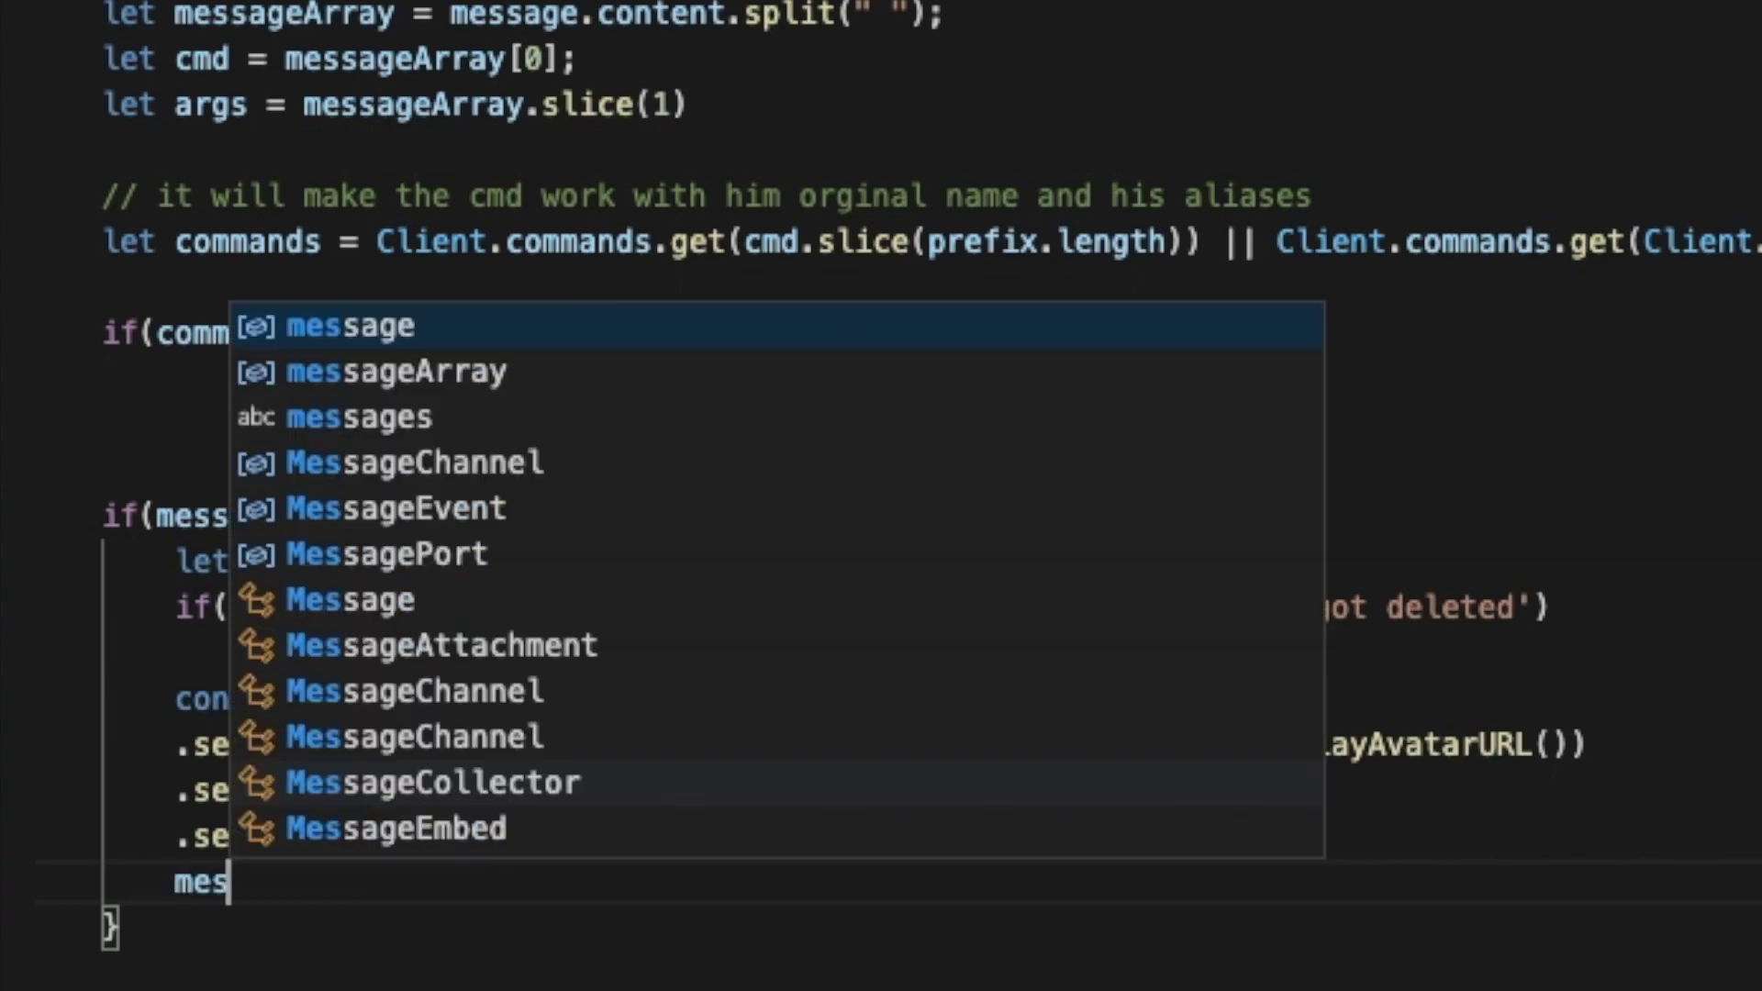
text(sage.ch)
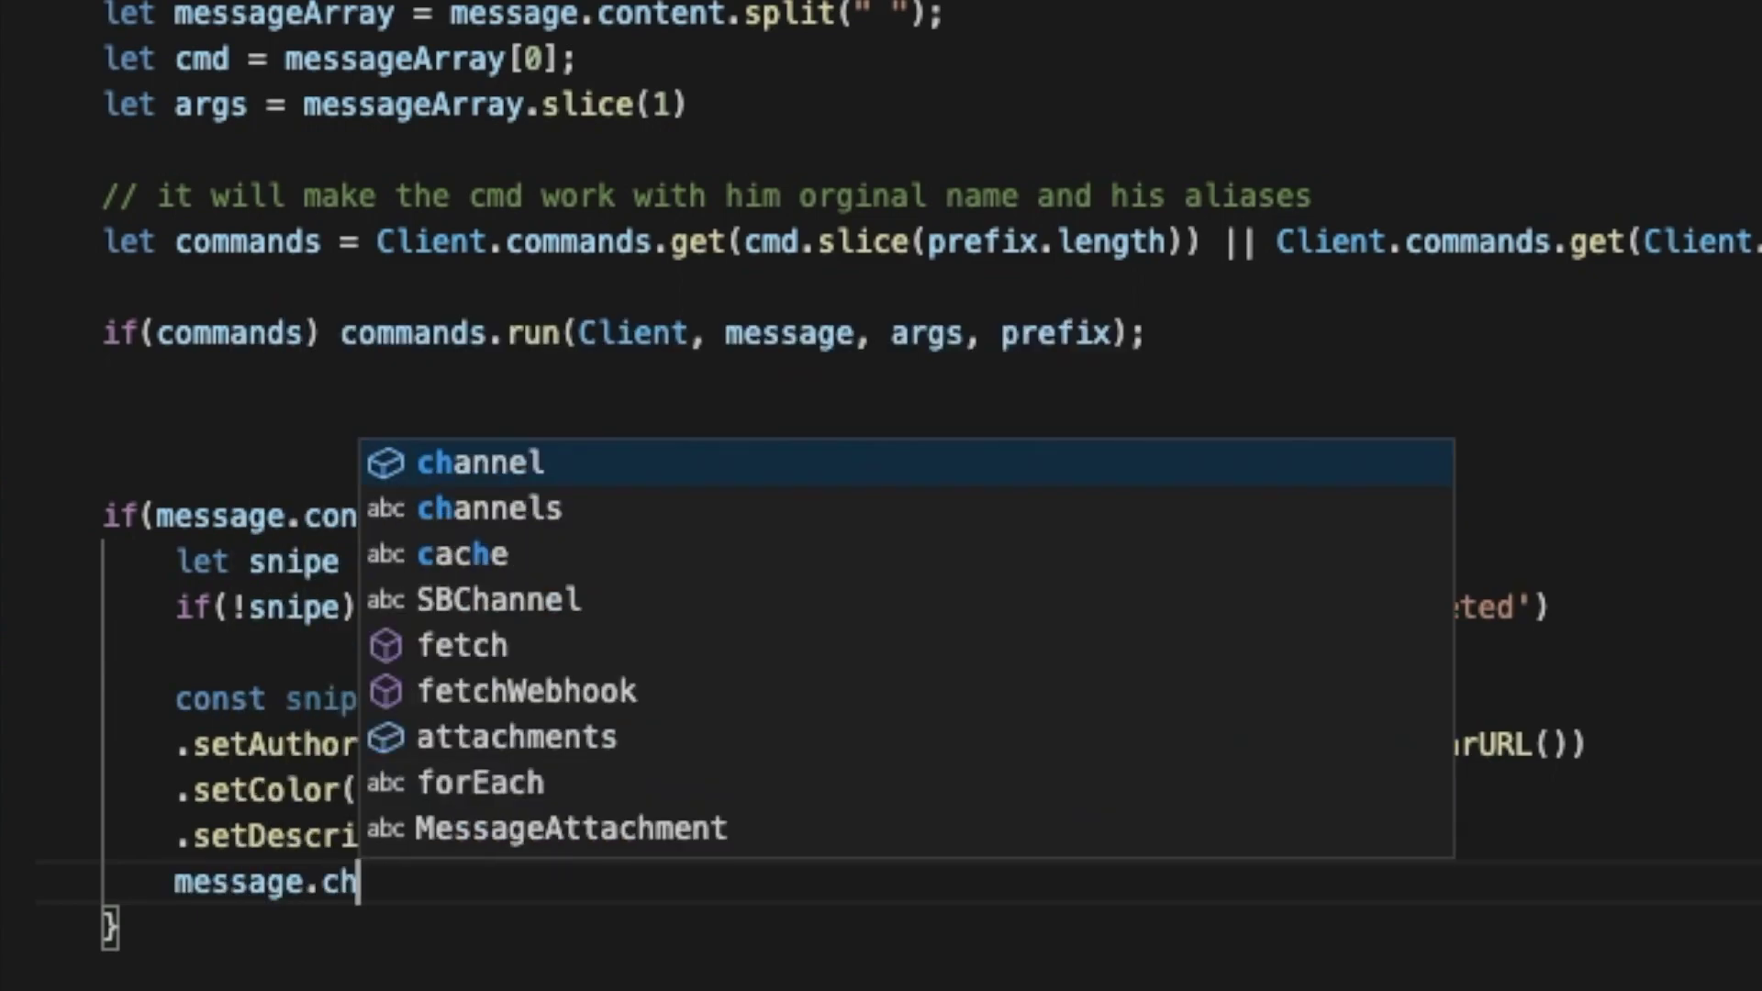
key(Tab)
text(.send()
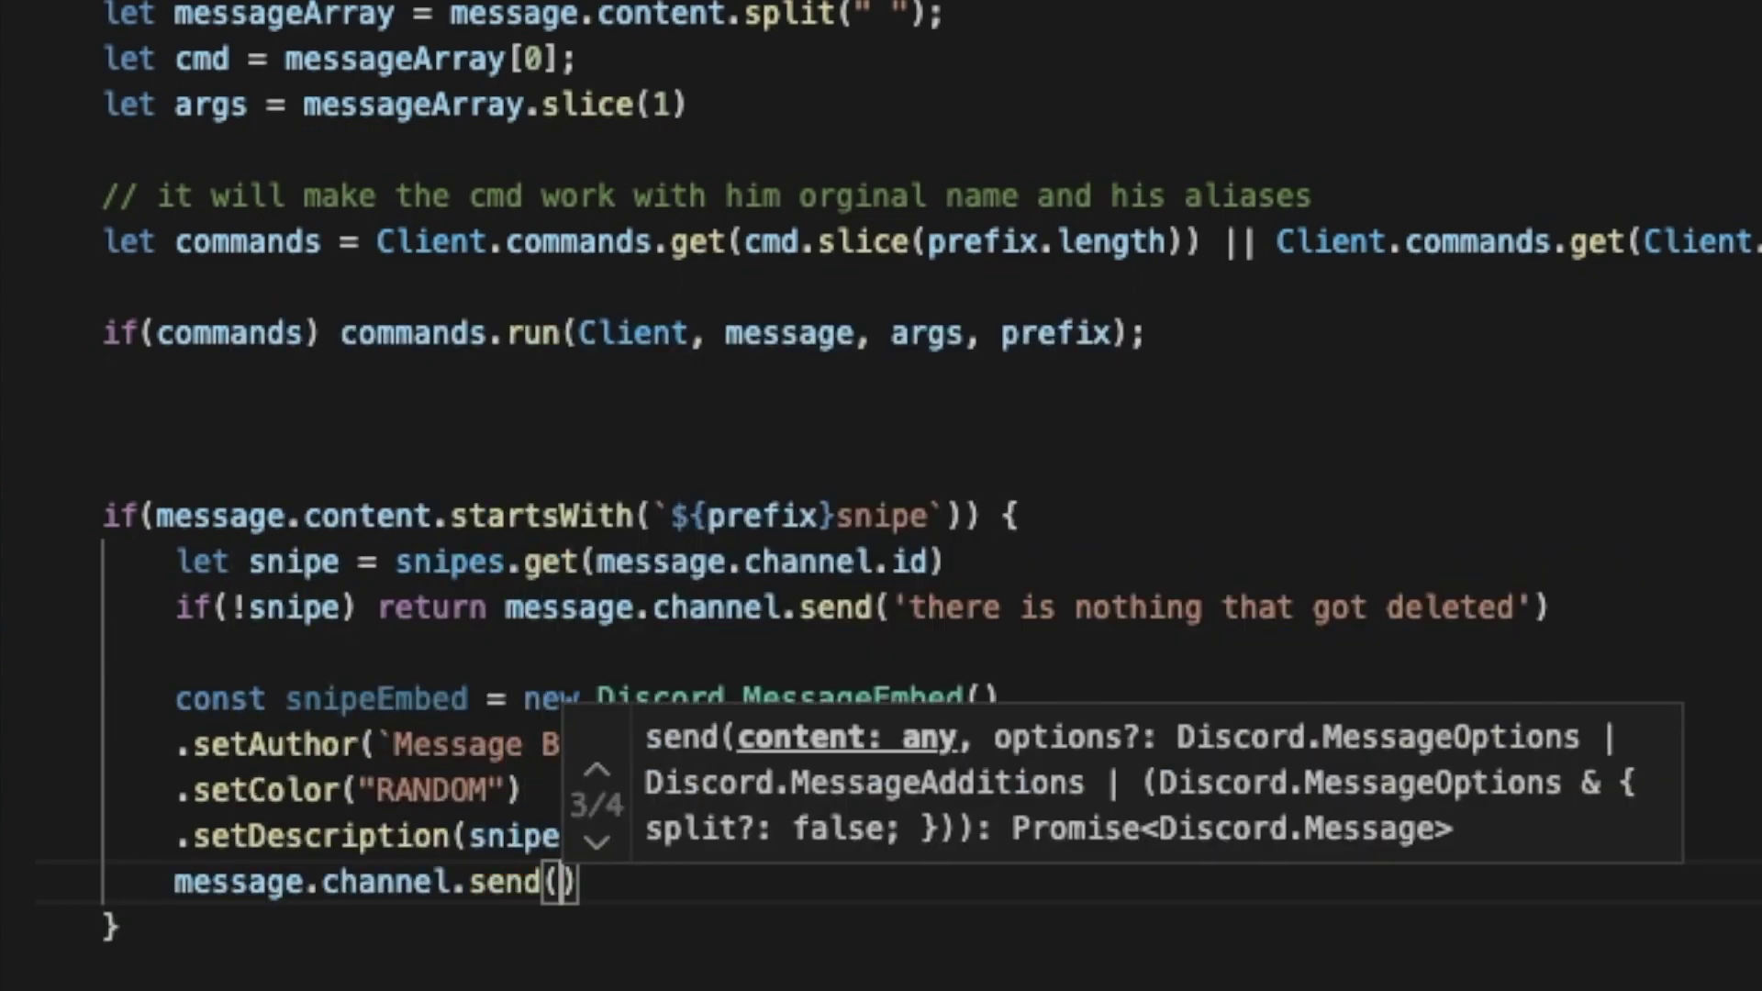
text(sni)
key(Tab)
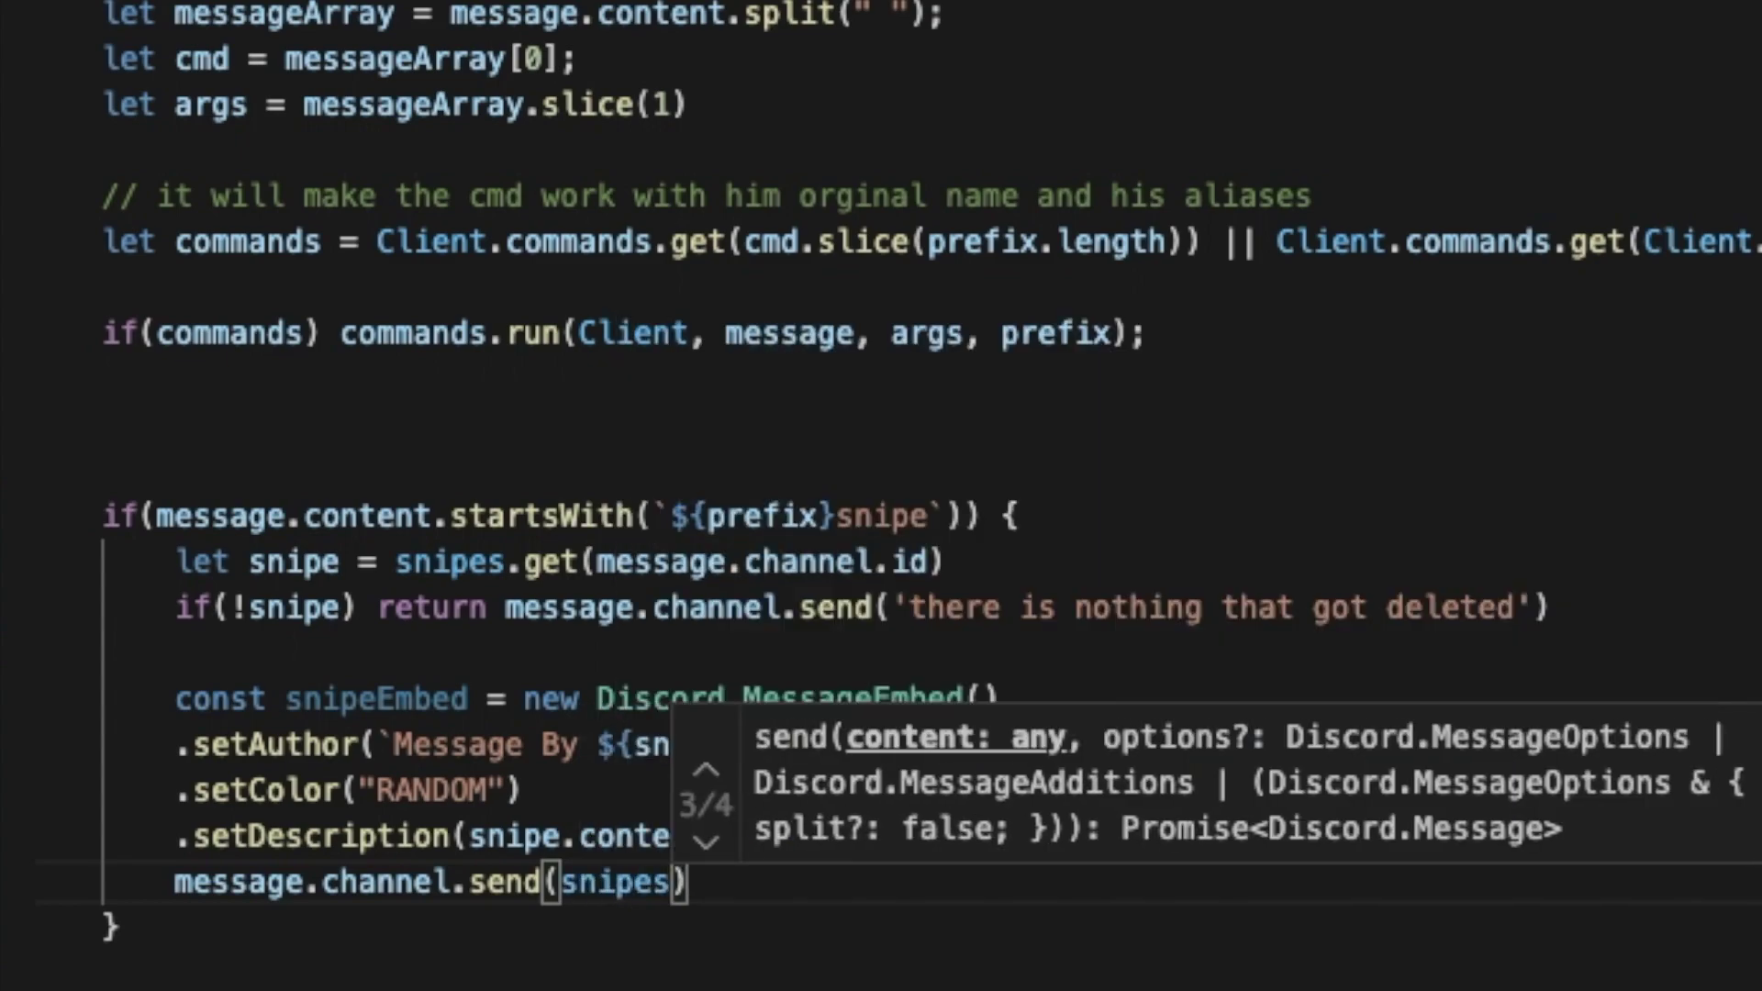
key(BackSpace)
text(Embed)
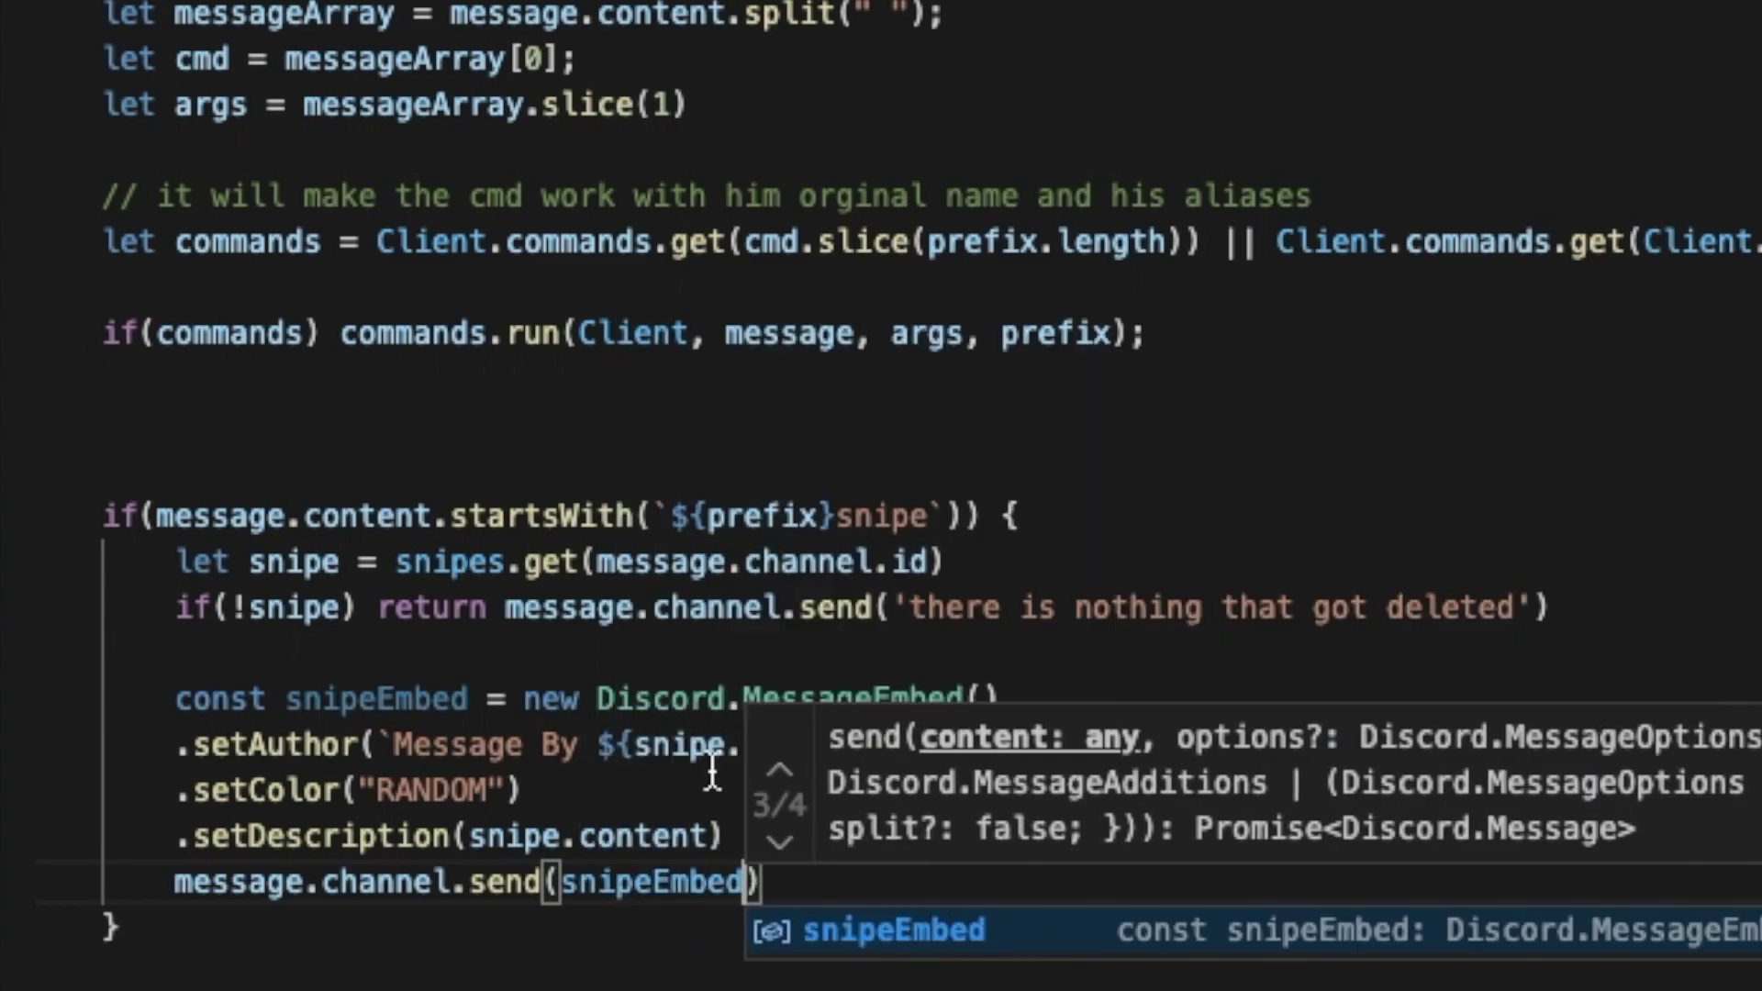
click(472, 836)
scroll(475, 830, down, 2)
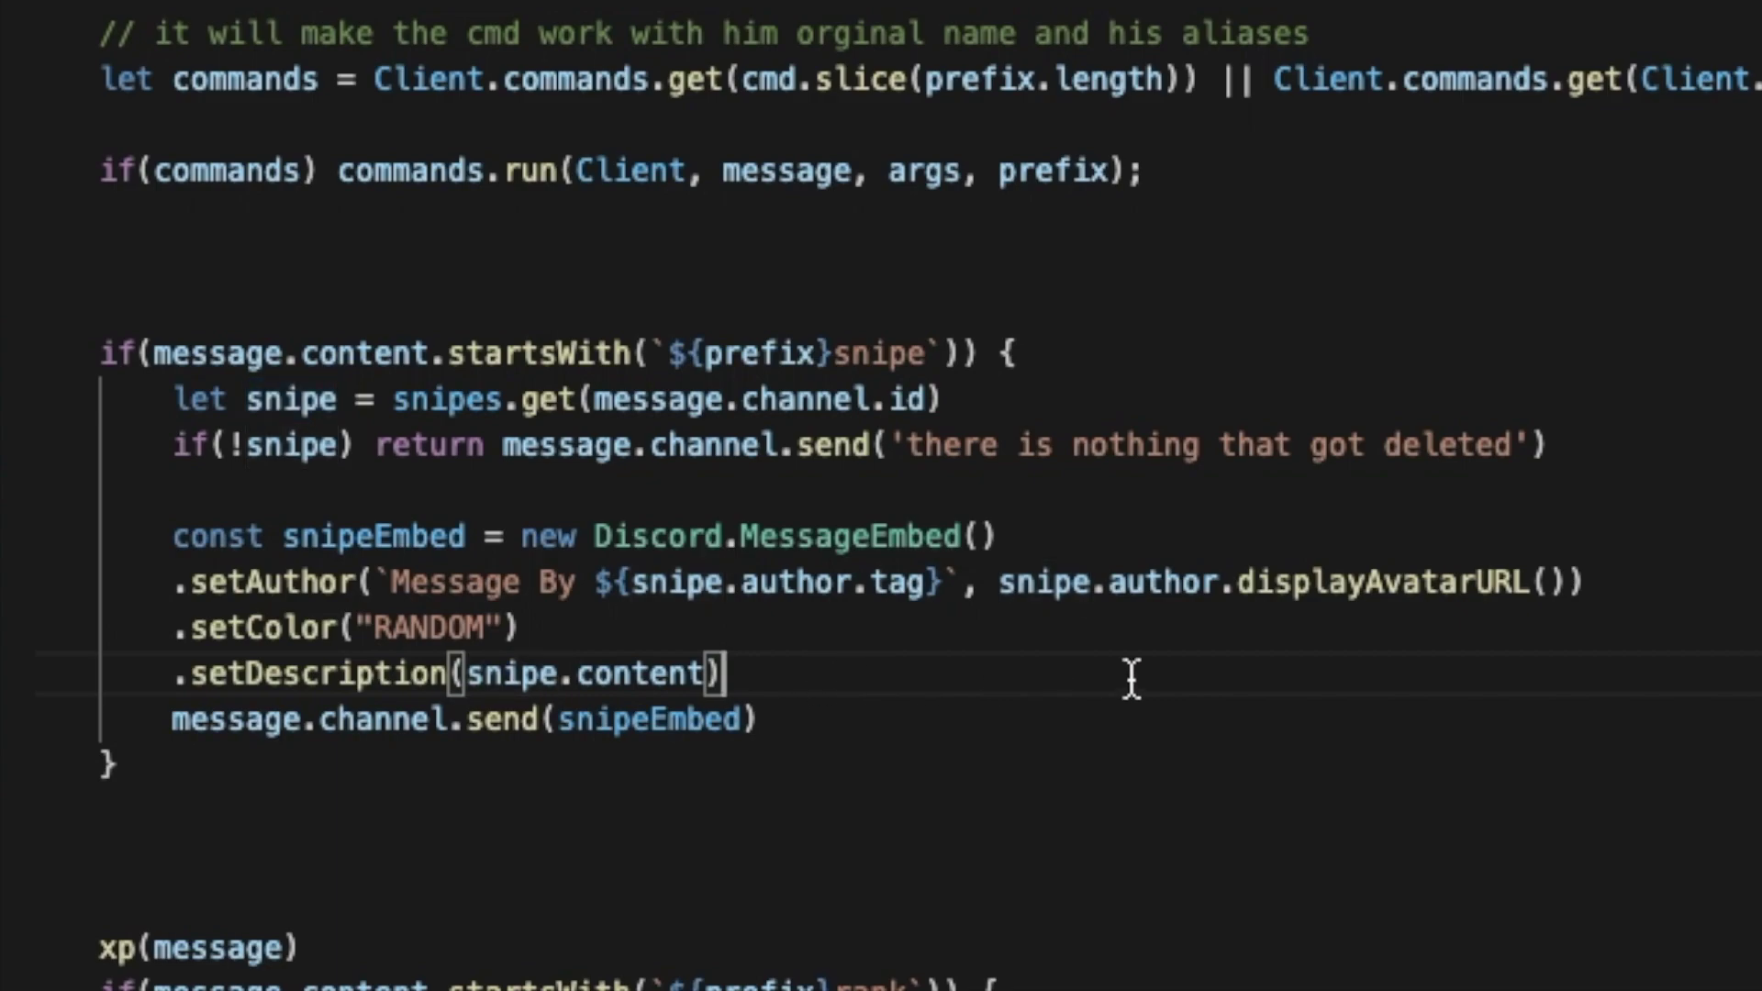
scroll(1130, 675, down, 2)
click(844, 618)
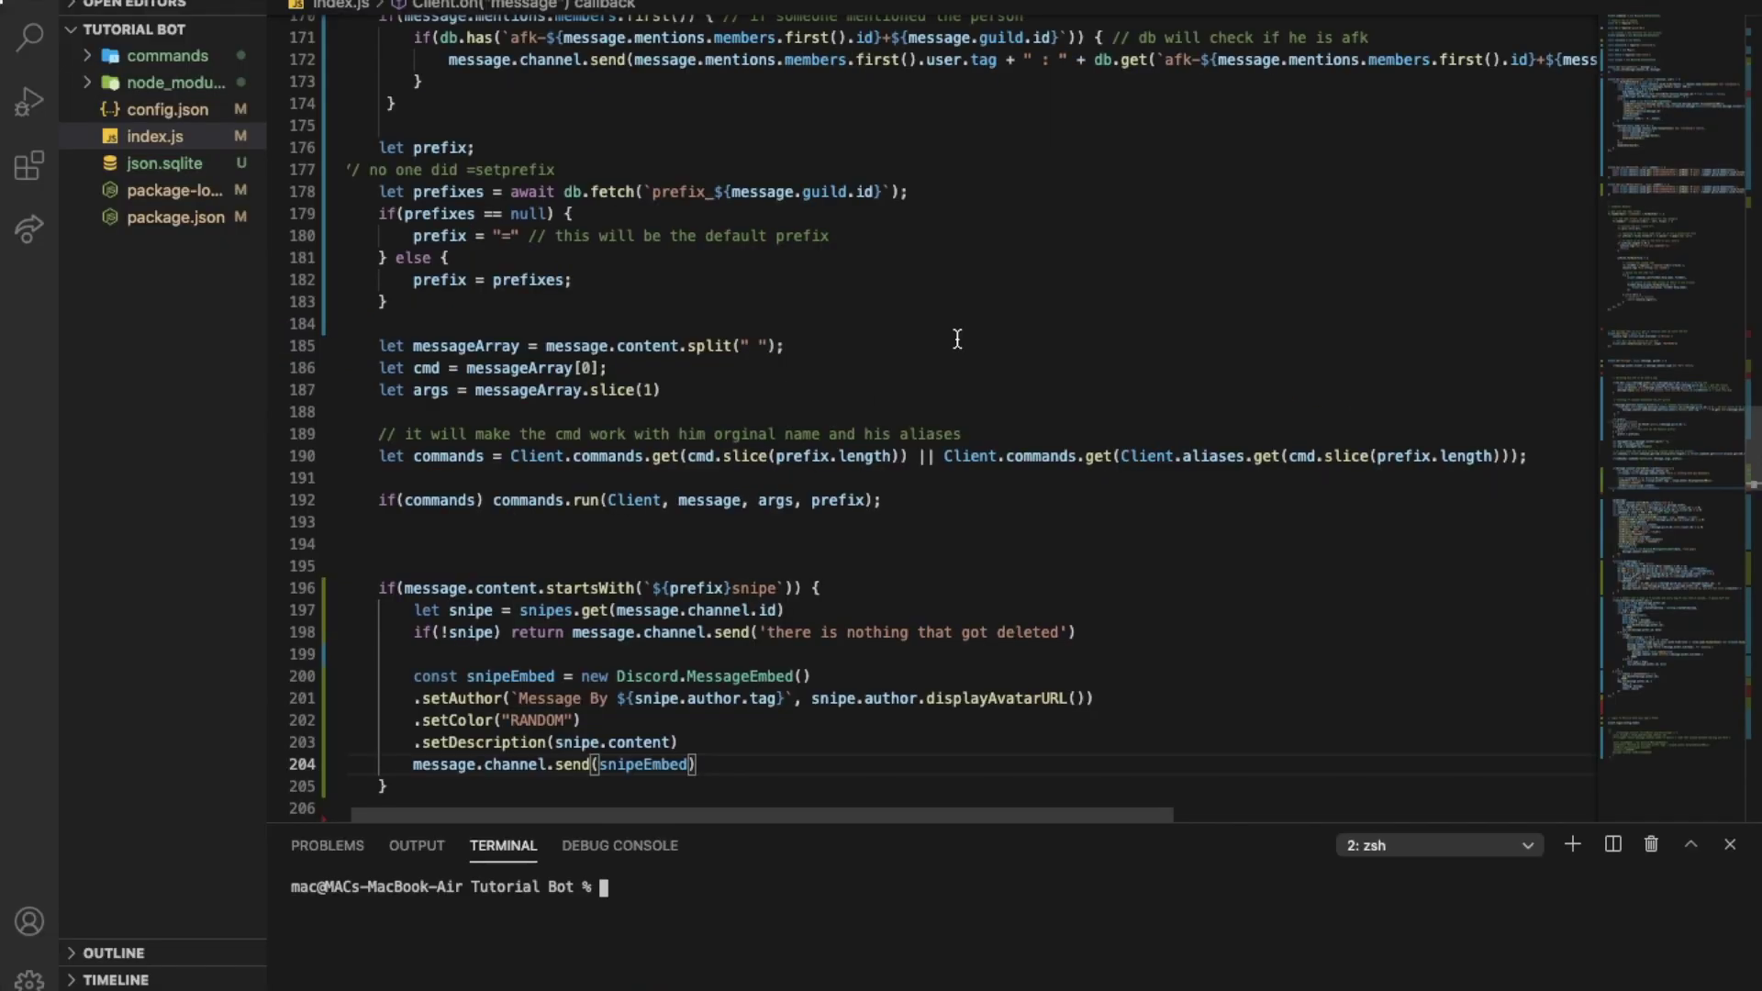
text(no)
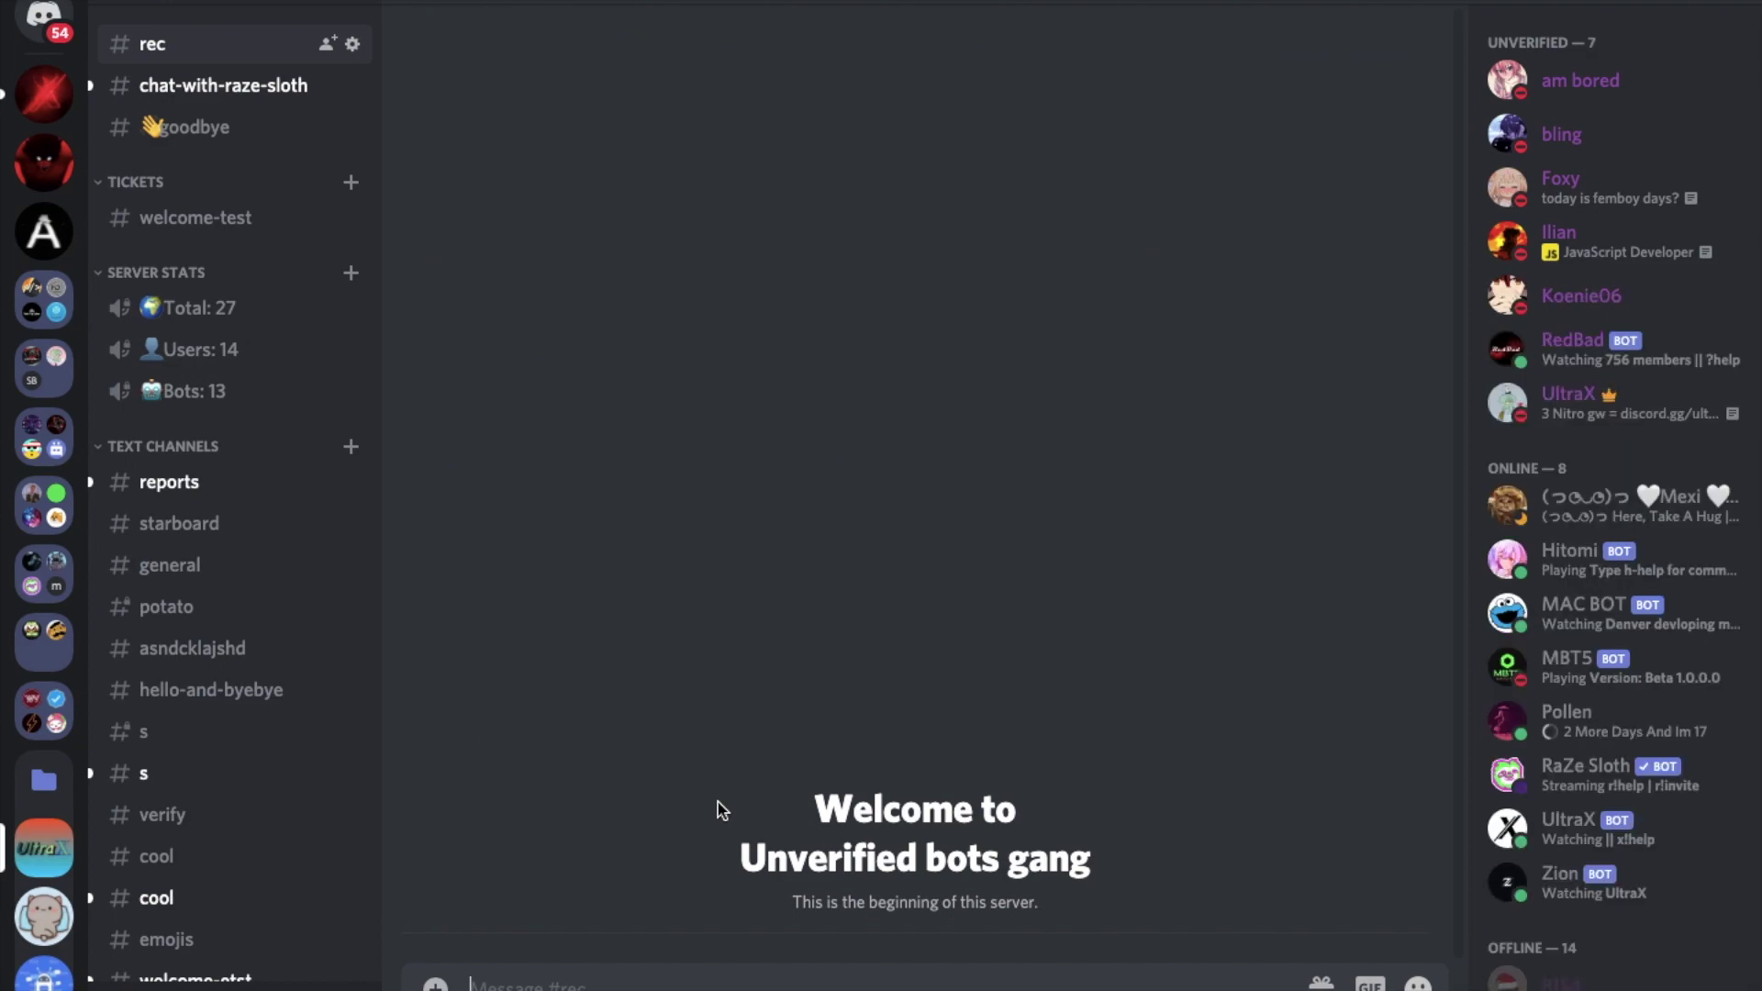
text(=spi)
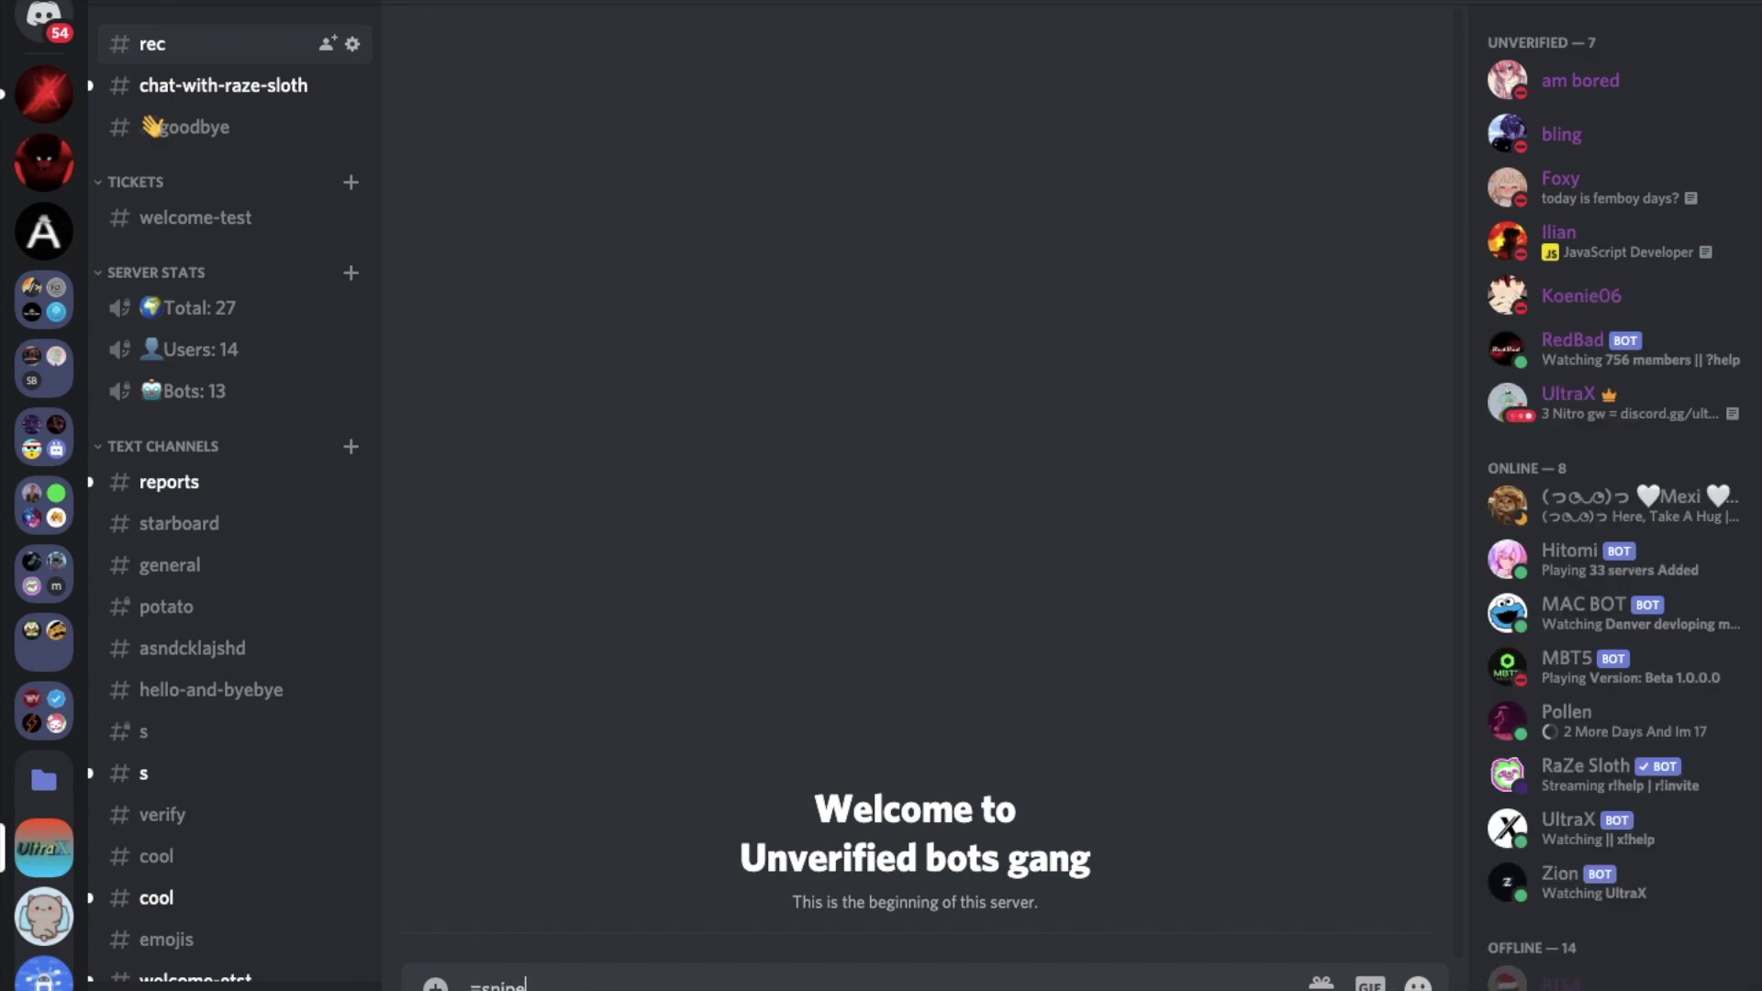
mouse_move(616, 920)
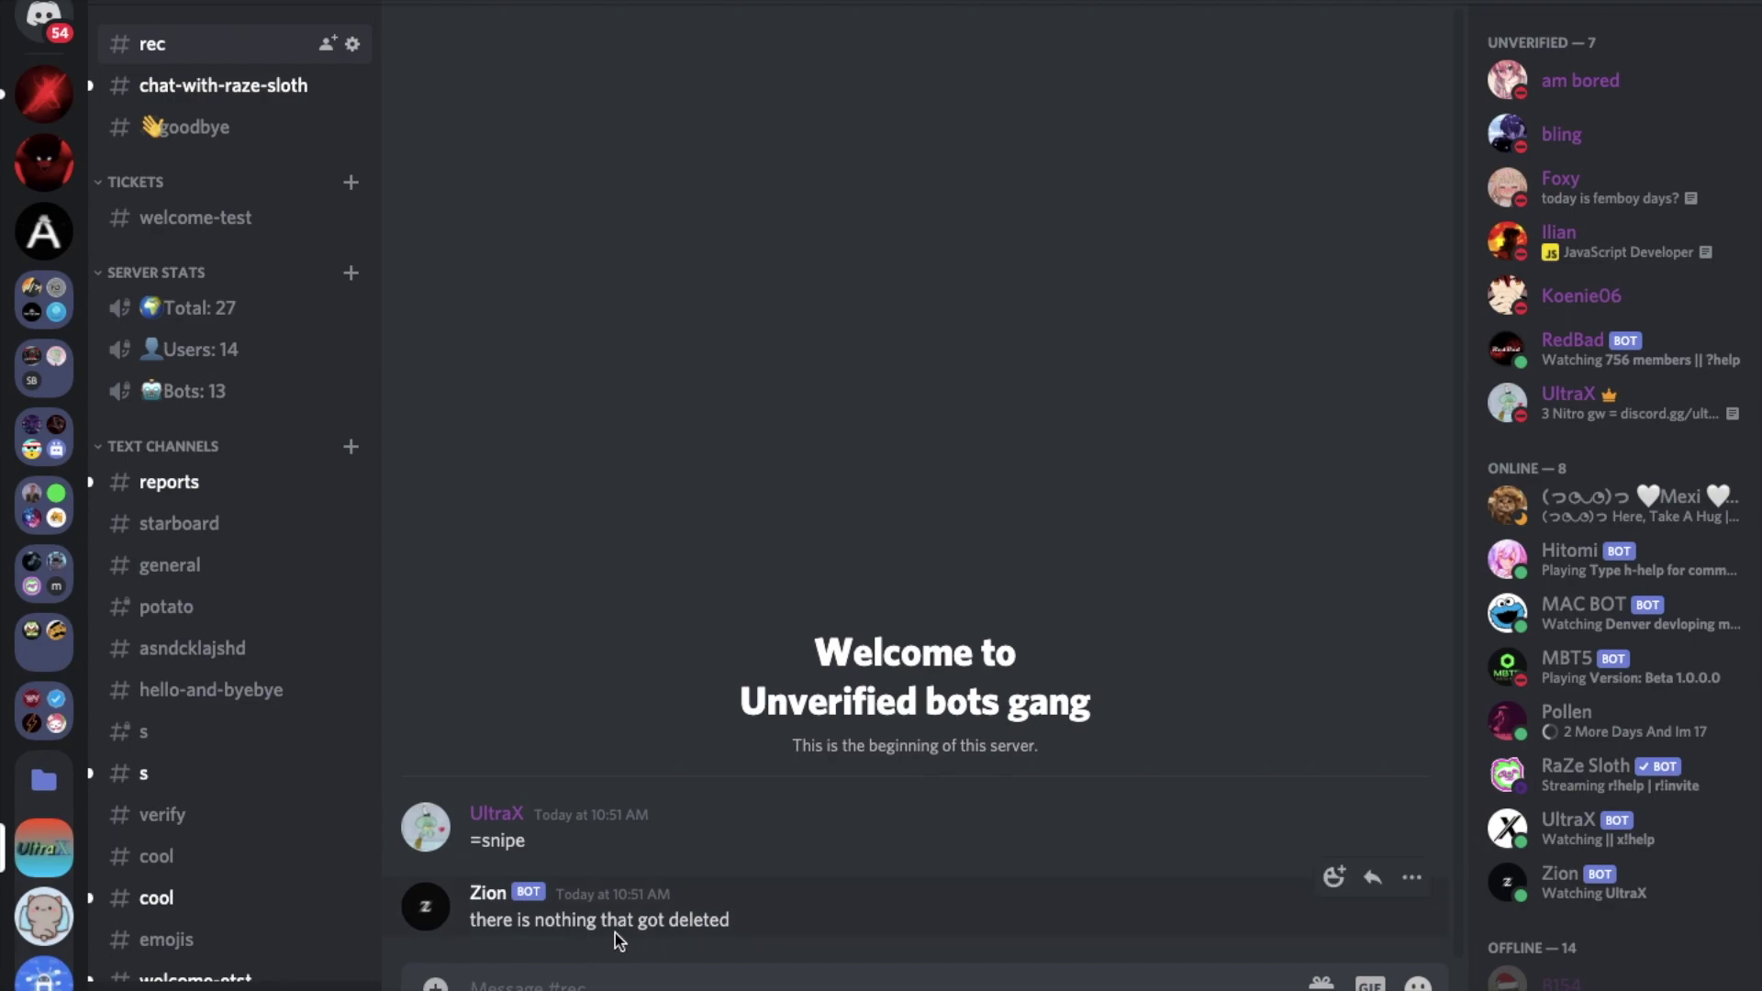
text(test)
- Post 'test' in #rec, delete it, then send =snipe
key(Return)
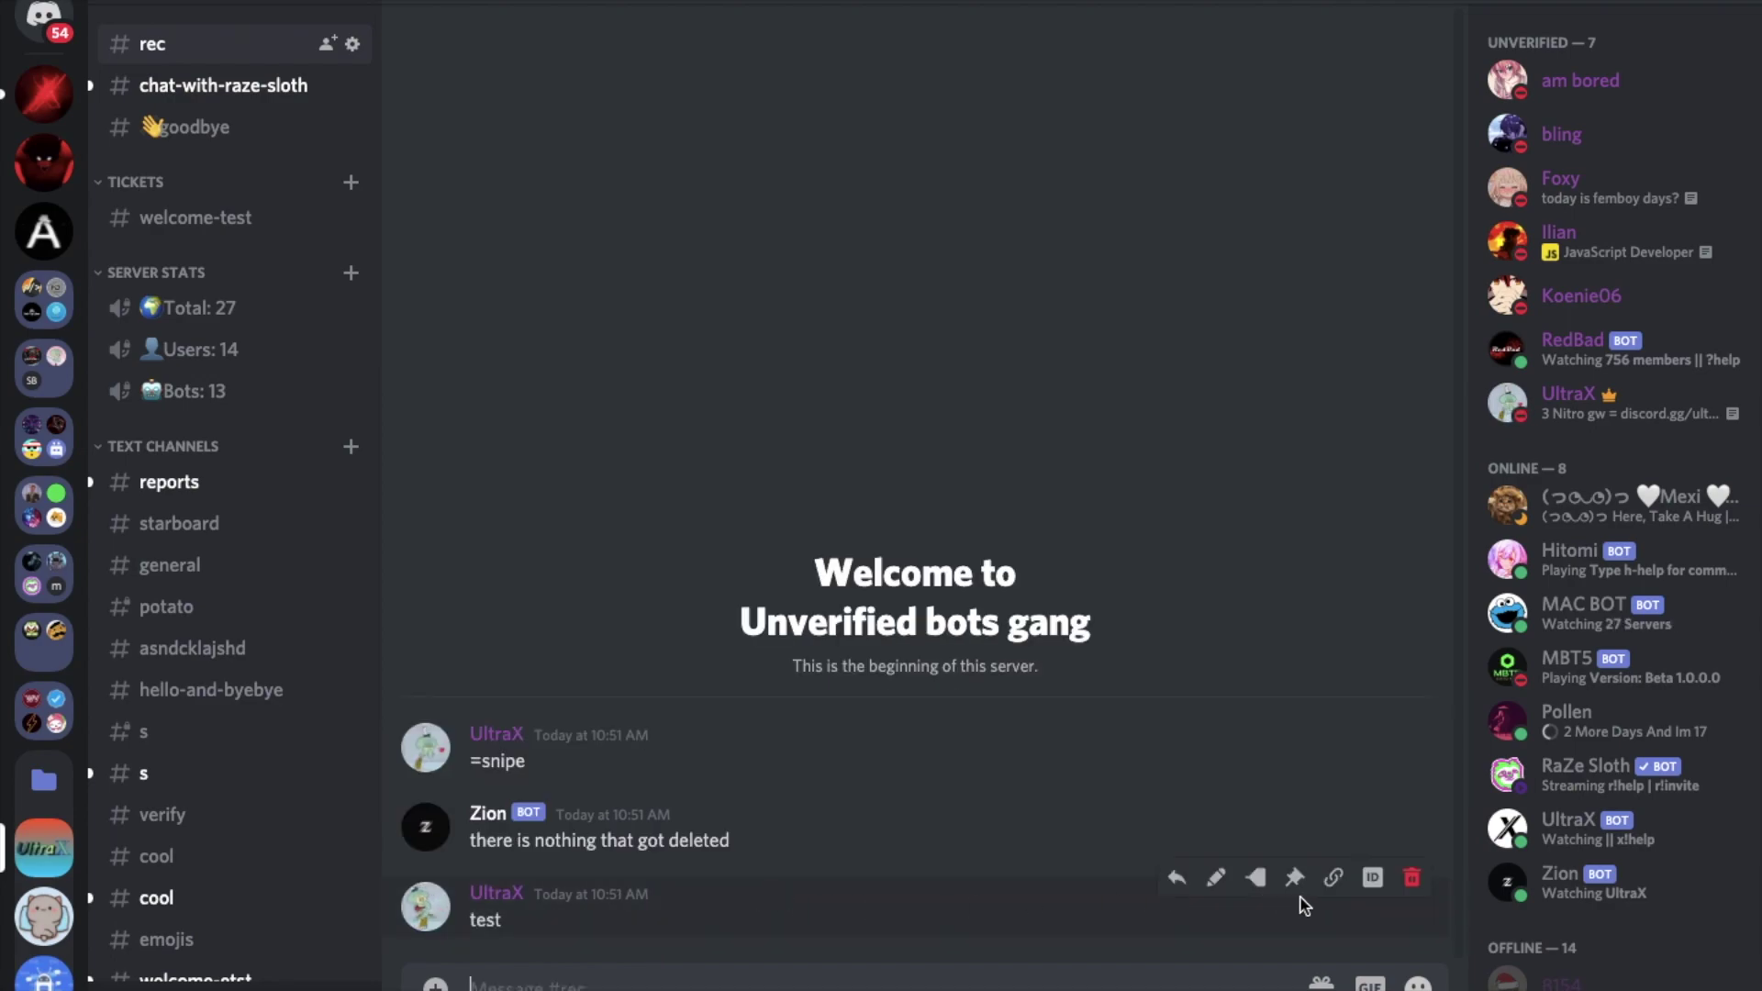
shift+click(1411, 877)
text(=snipe)
key(Return)
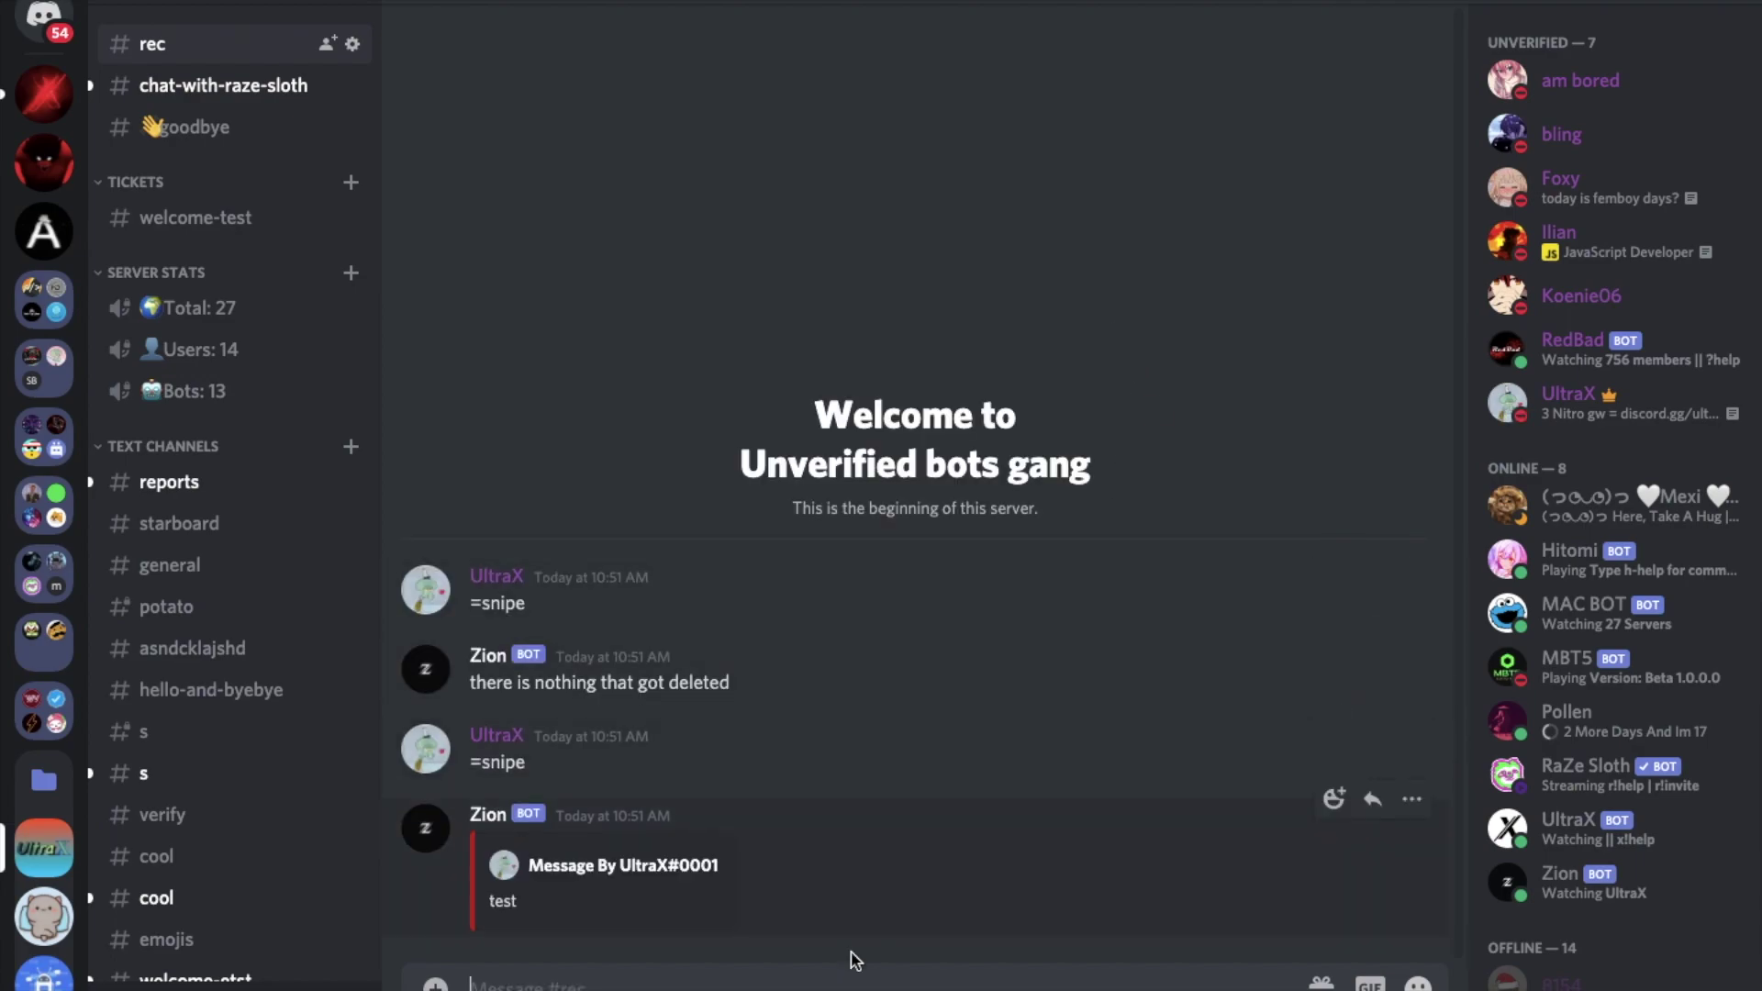
- Highlight and inspect the bot's embed text showing the deleted message by UltraX#0001
mouse_move(570, 902)
mouse_down()
mouse_move(513, 865)
mouse_move(727, 868)
mouse_up()
click(717, 870)
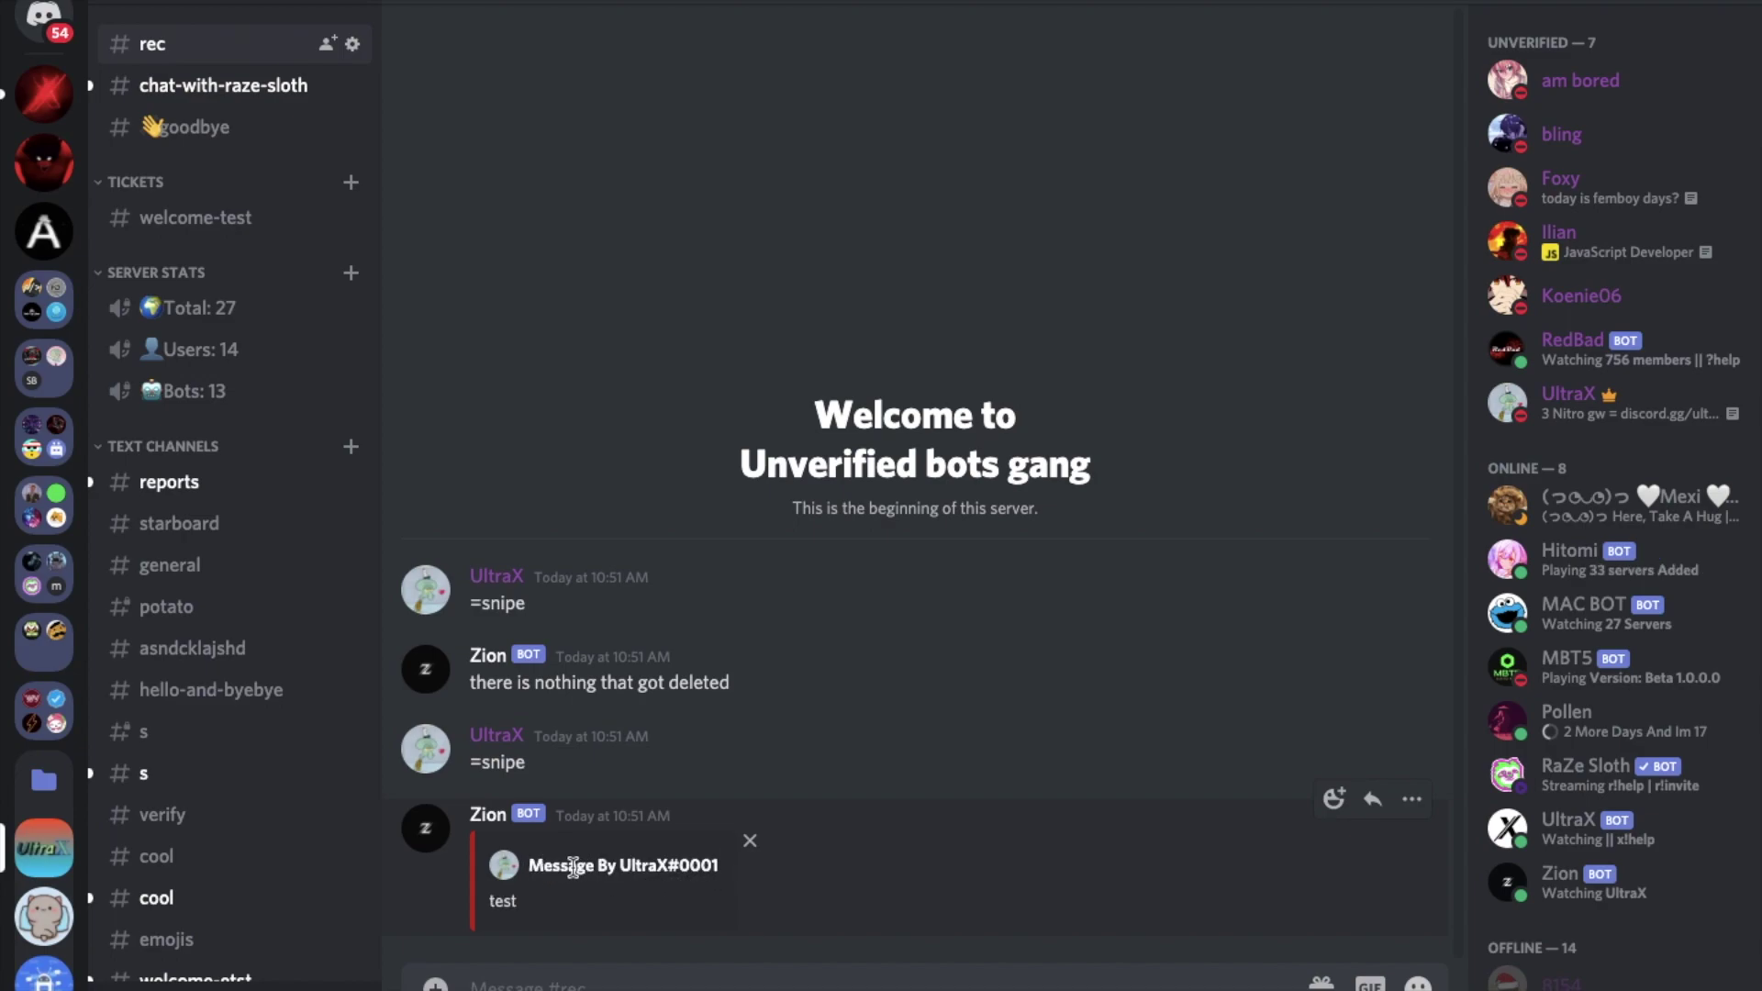
double_click(573, 870)
click(612, 871)
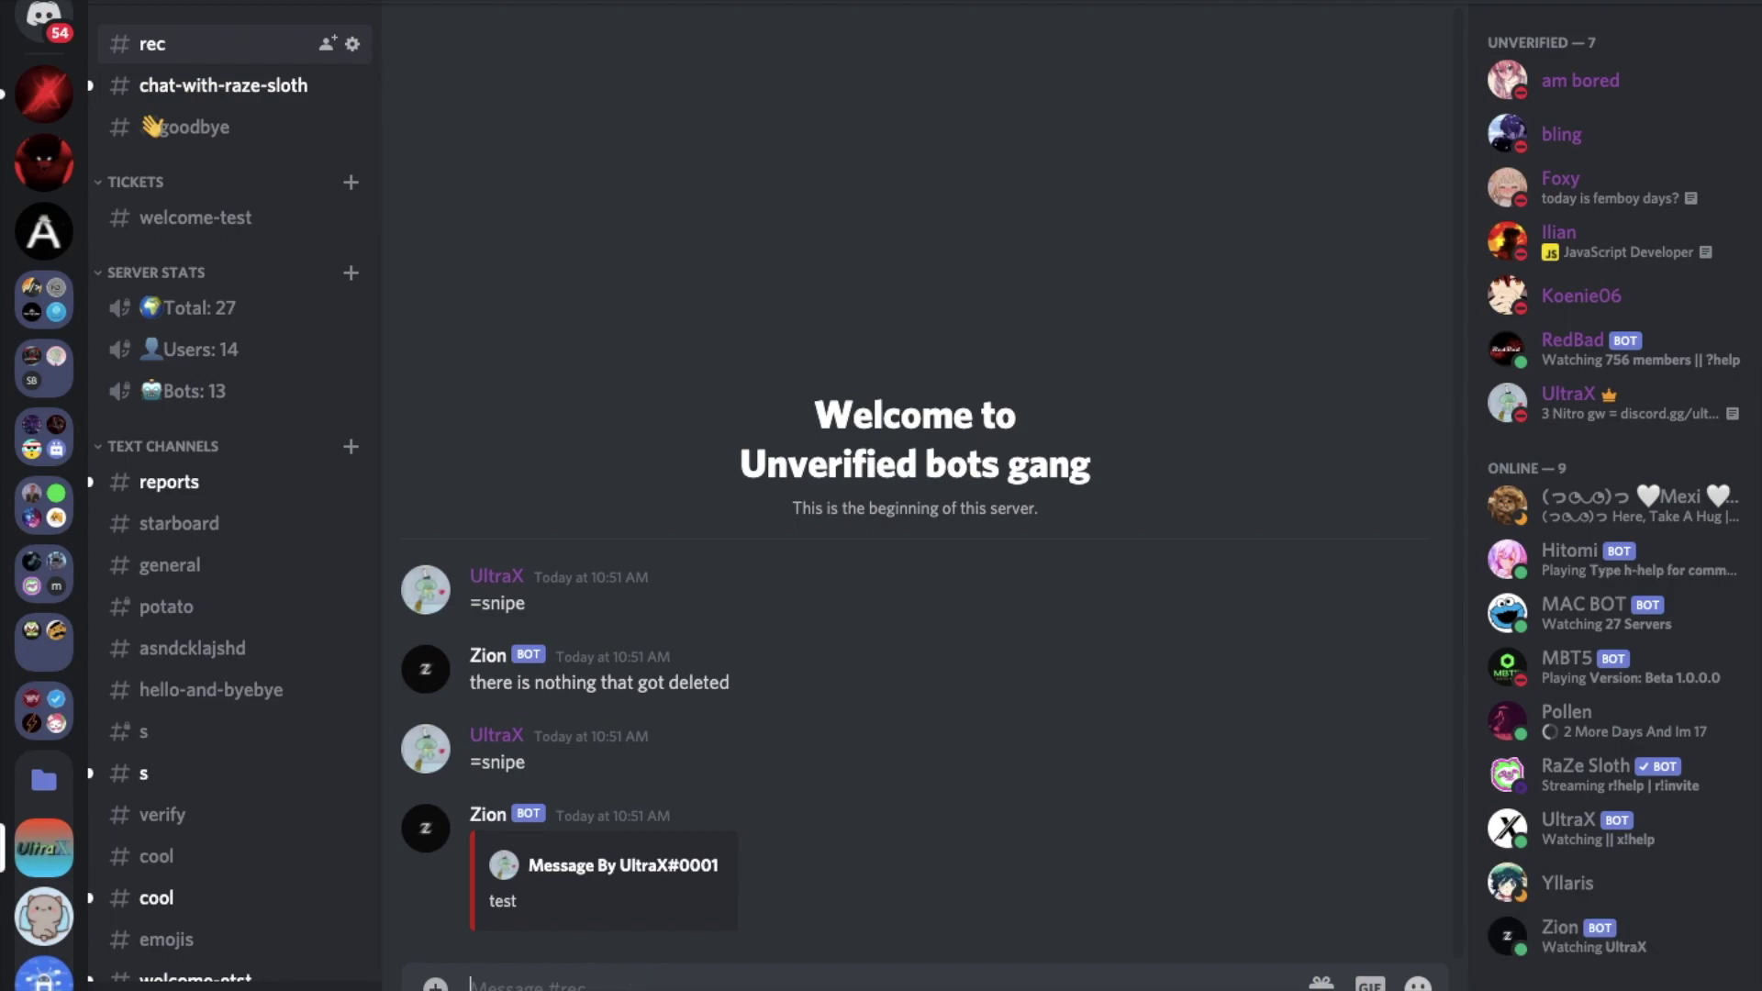
text(s)
- Post 's' and send =snipe, then delete 's' and send =snipe again for a new embed
key(Return)
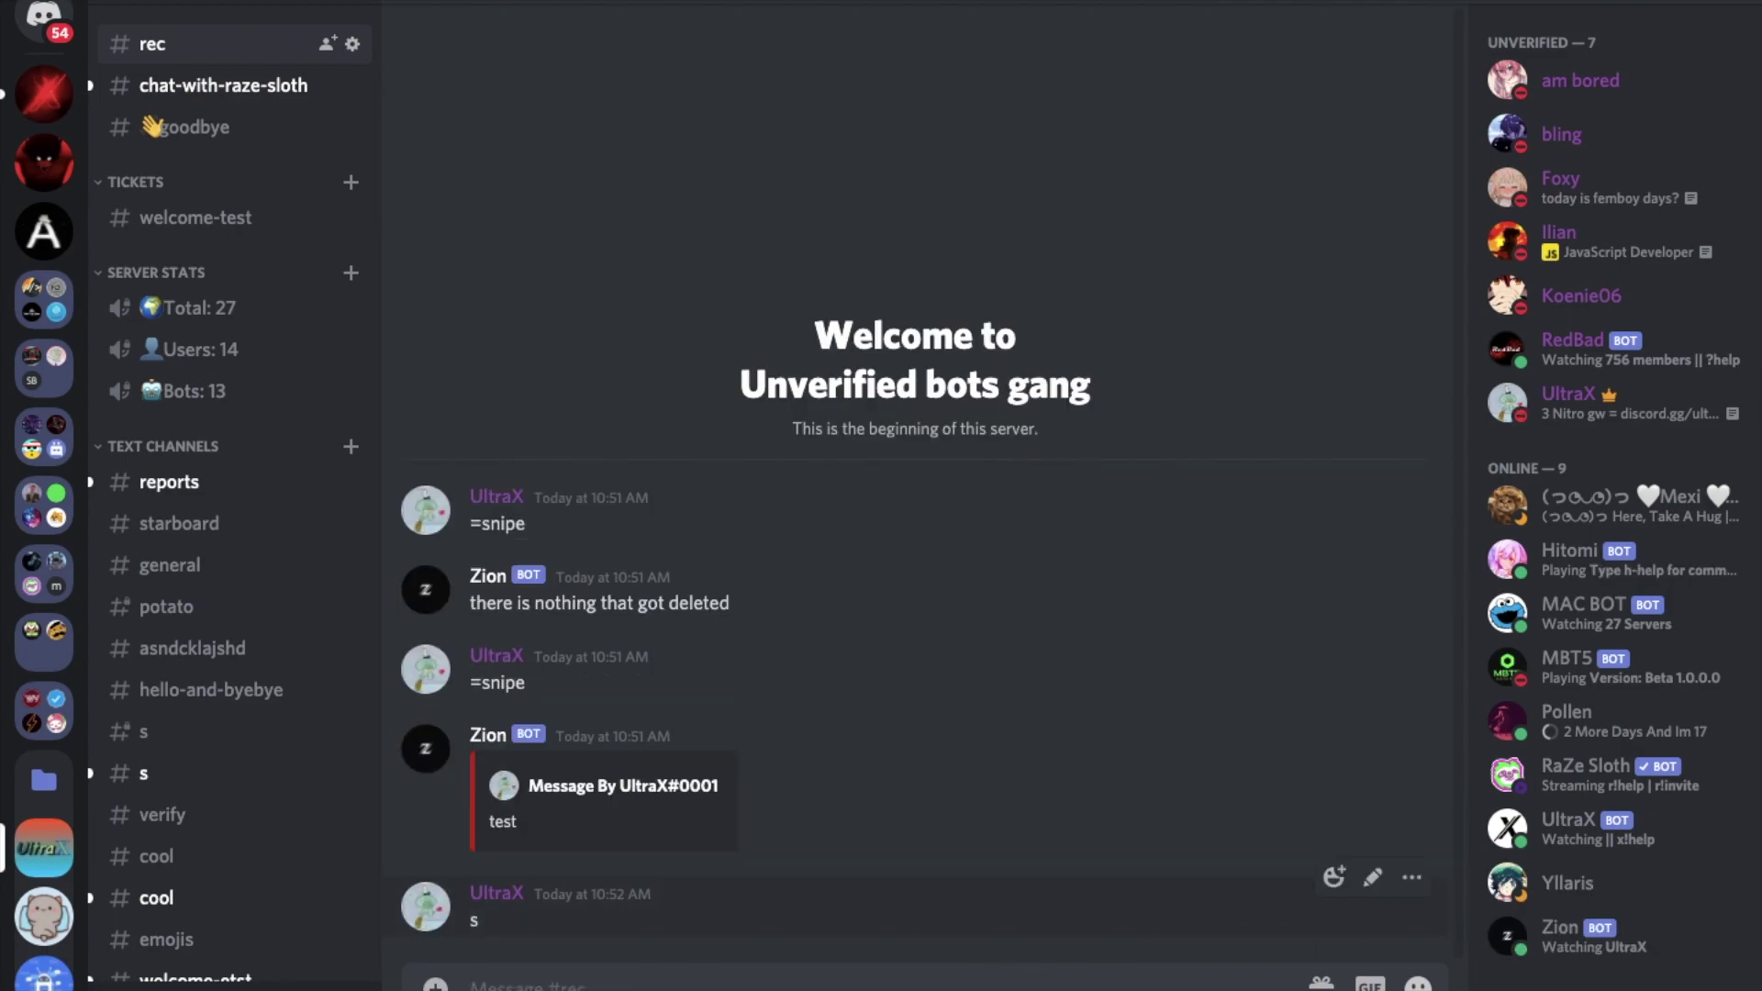
text(=snipe)
key(Return)
mouse_move(1432, 707)
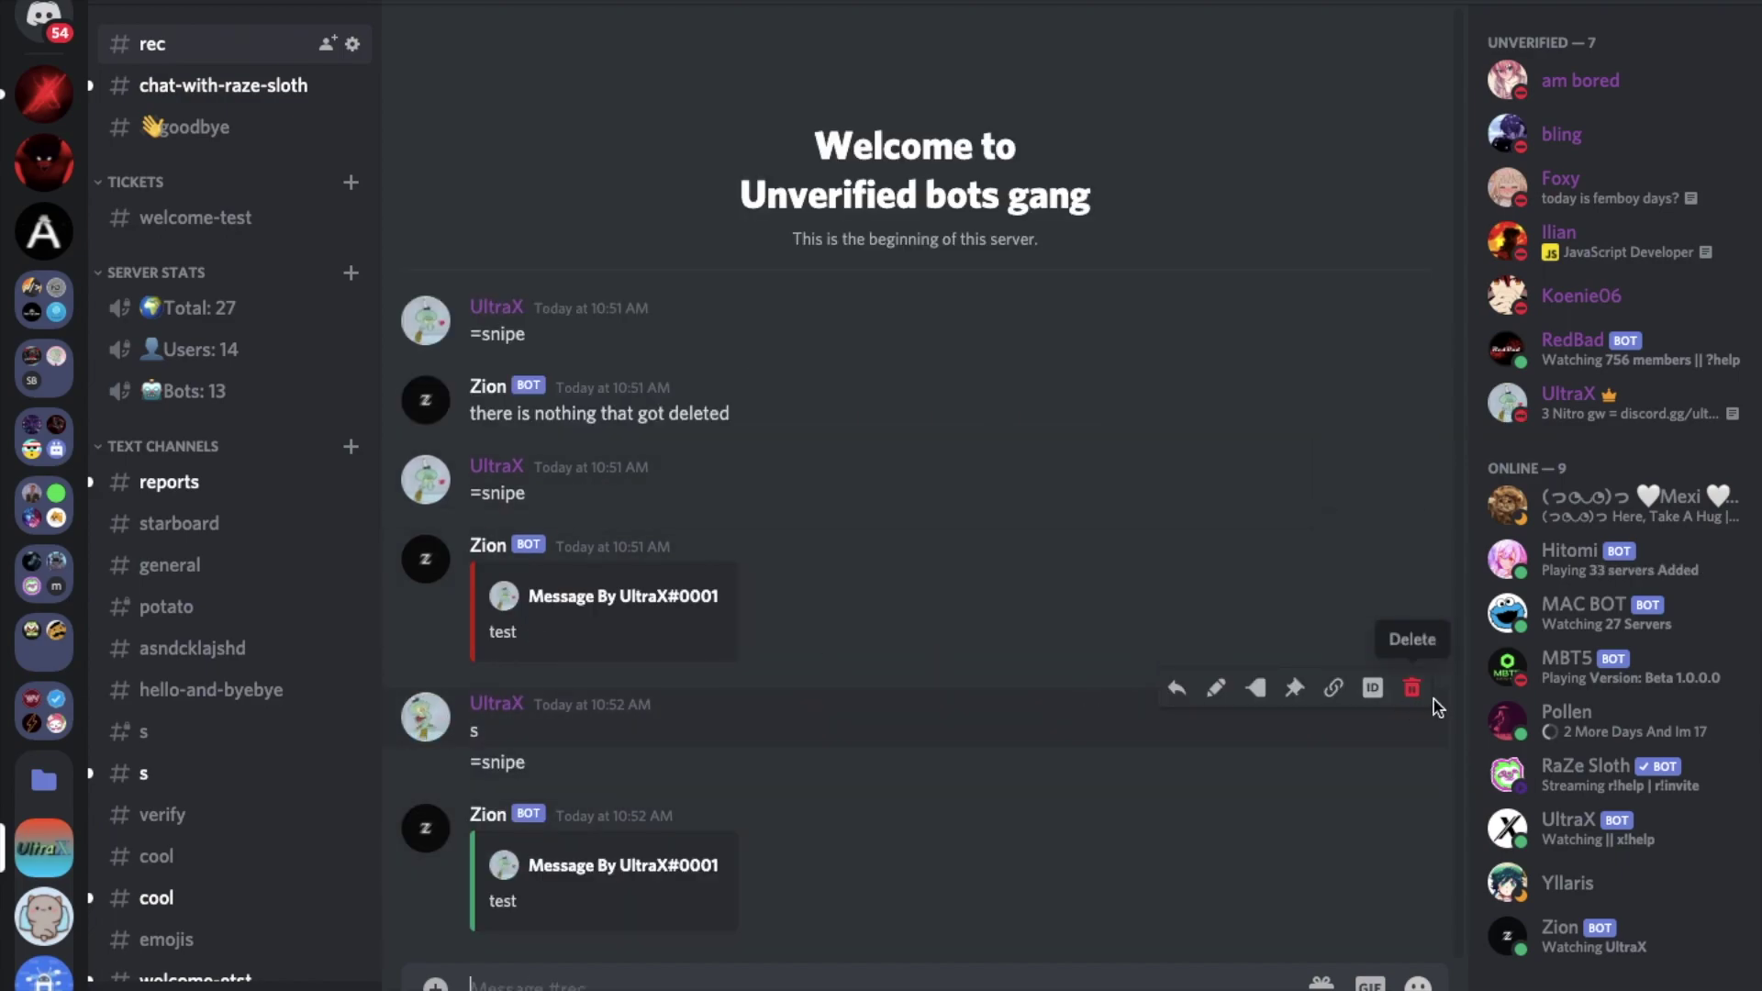
shift+click(1422, 699)
text(=sni)
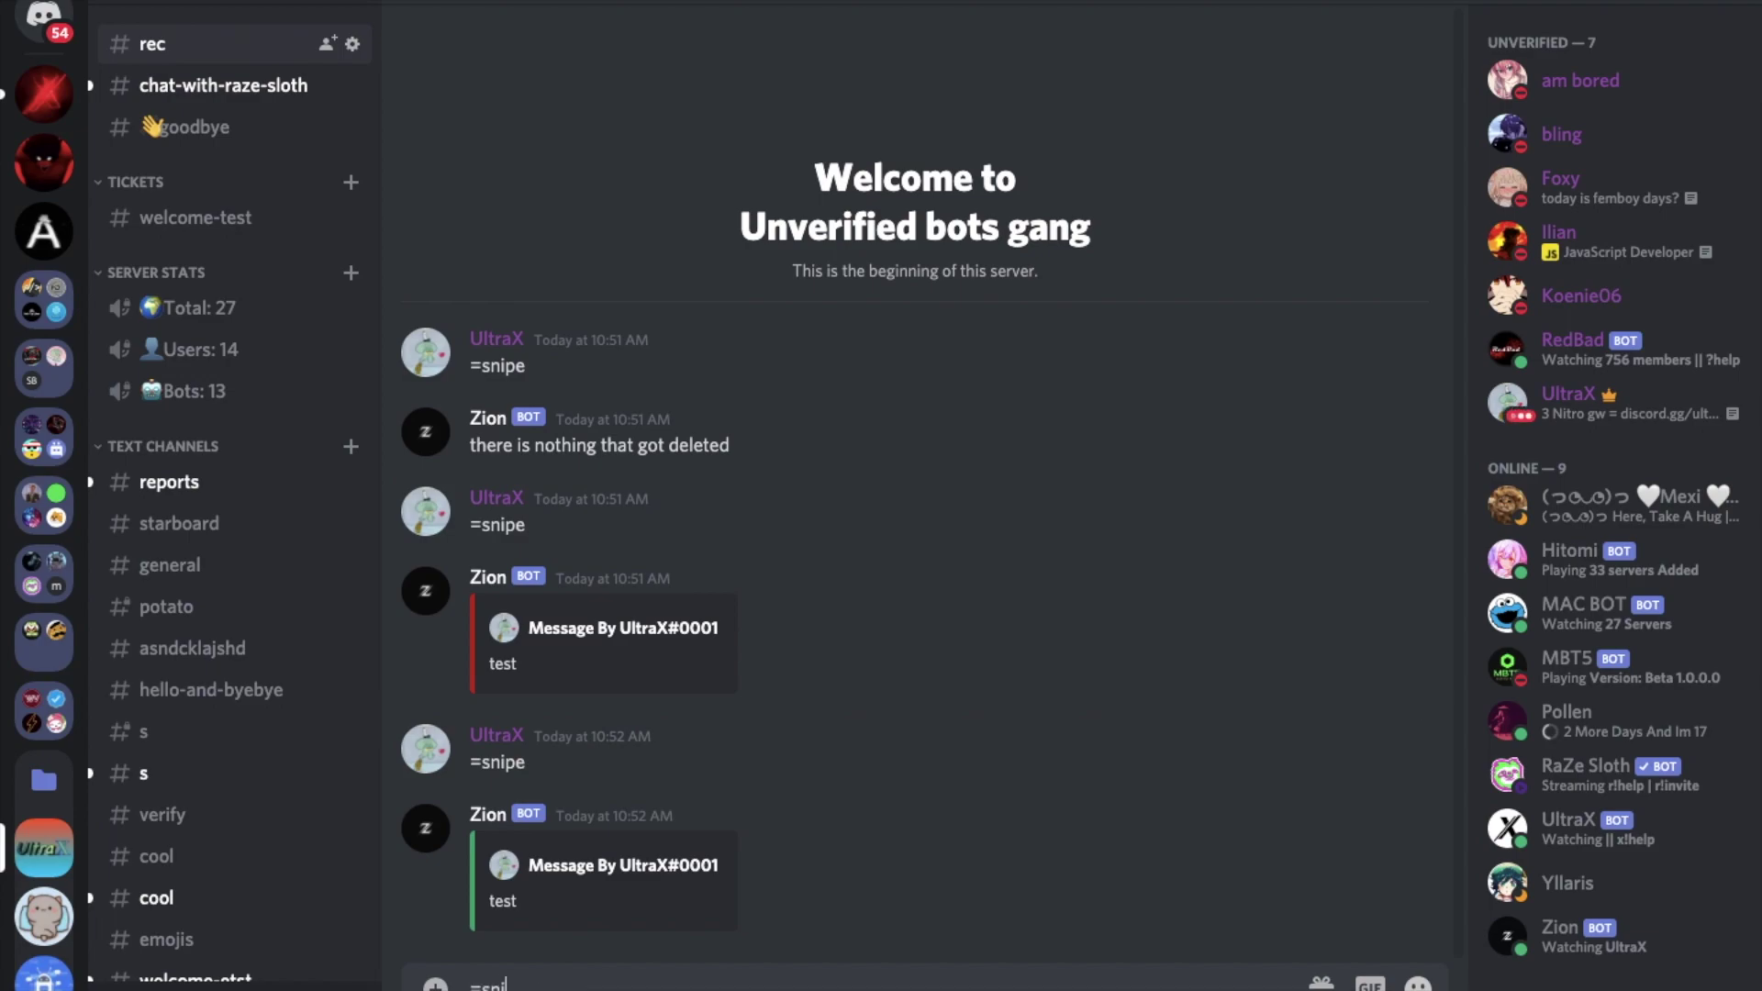
text(pe)
key(Return)
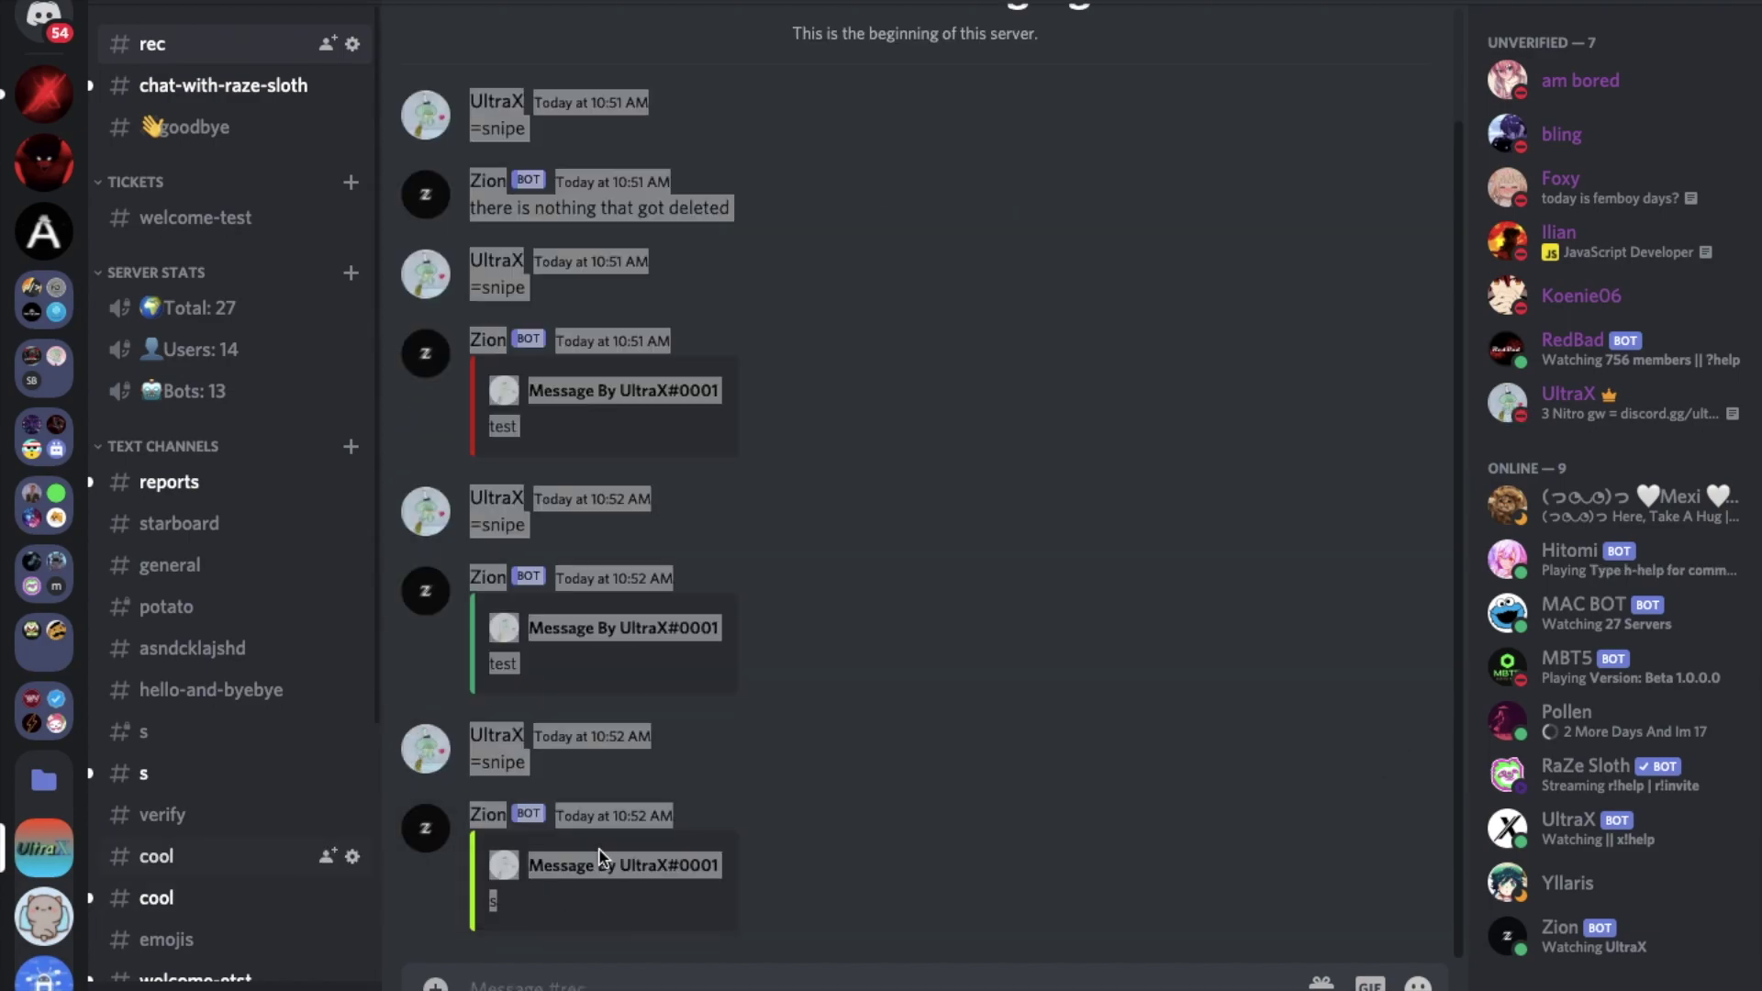